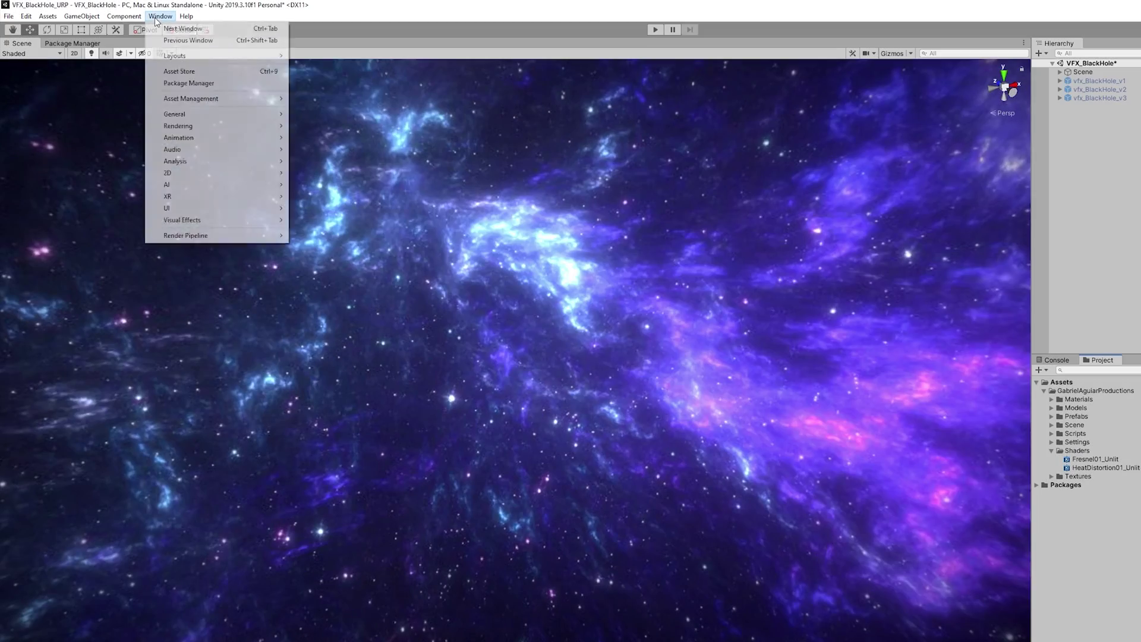
Check the installed Visual Effect Graph and Shader Graph packages in the Package Manager, and return to the Scene view.
{"action": "left_click", "coordinate": [185, 85]}
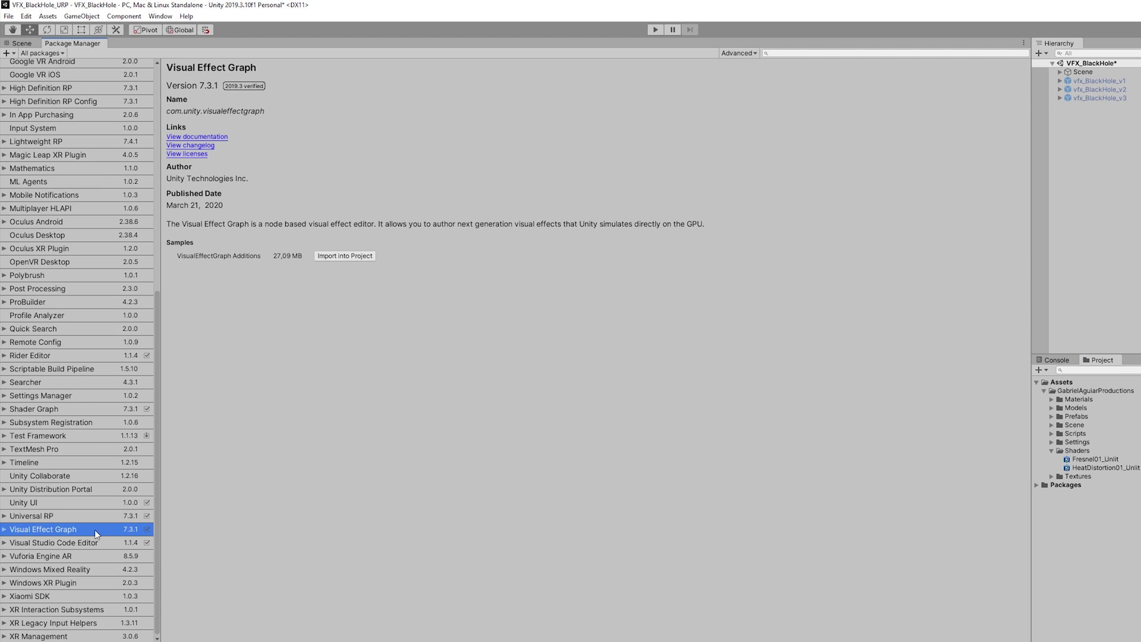
{"action": "left_click", "coordinate": [89, 409]}
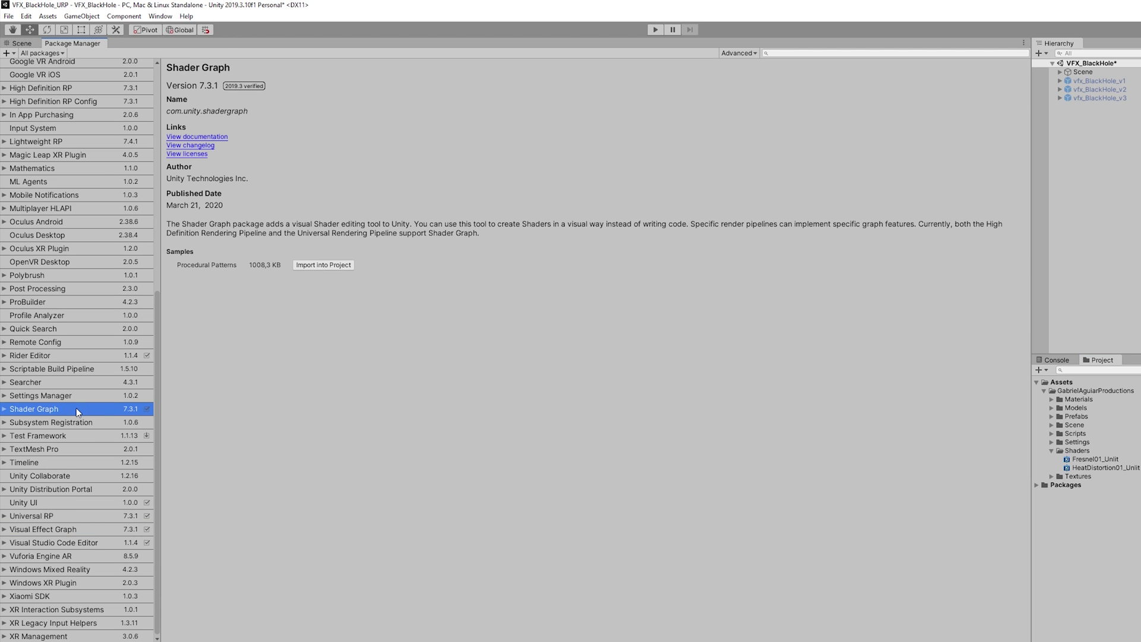
{"action": "left_click", "coordinate": [27, 42]}
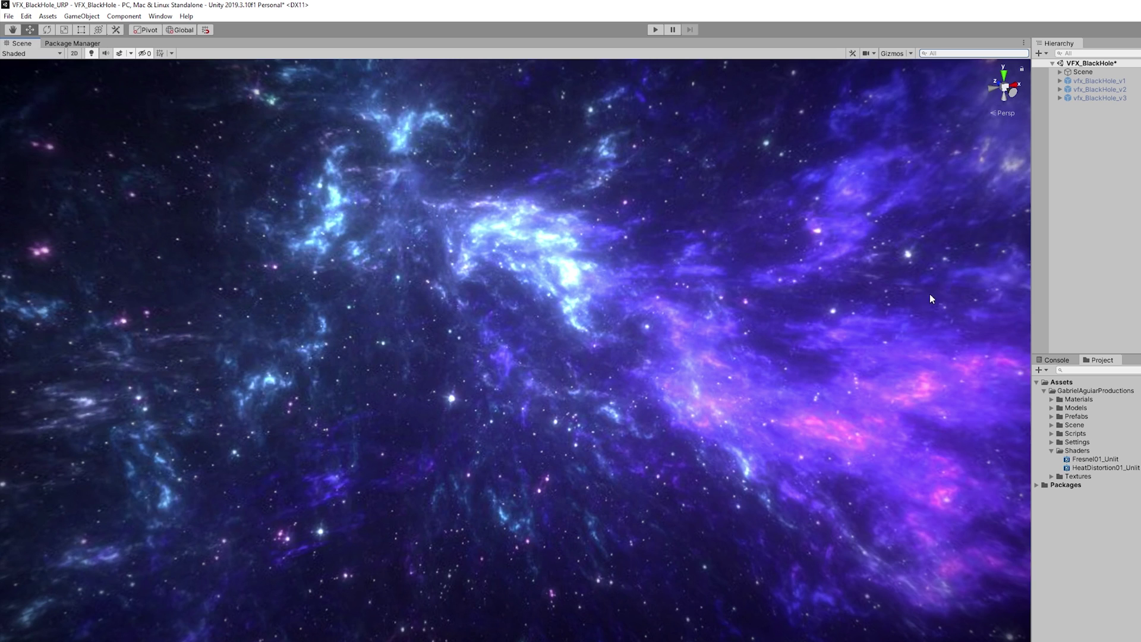
Create an Unlit Graph shader named HeatDistortion_tut in the Shaders folder and open it for editing.
{"action": "right_click", "coordinate": [893, 391]}
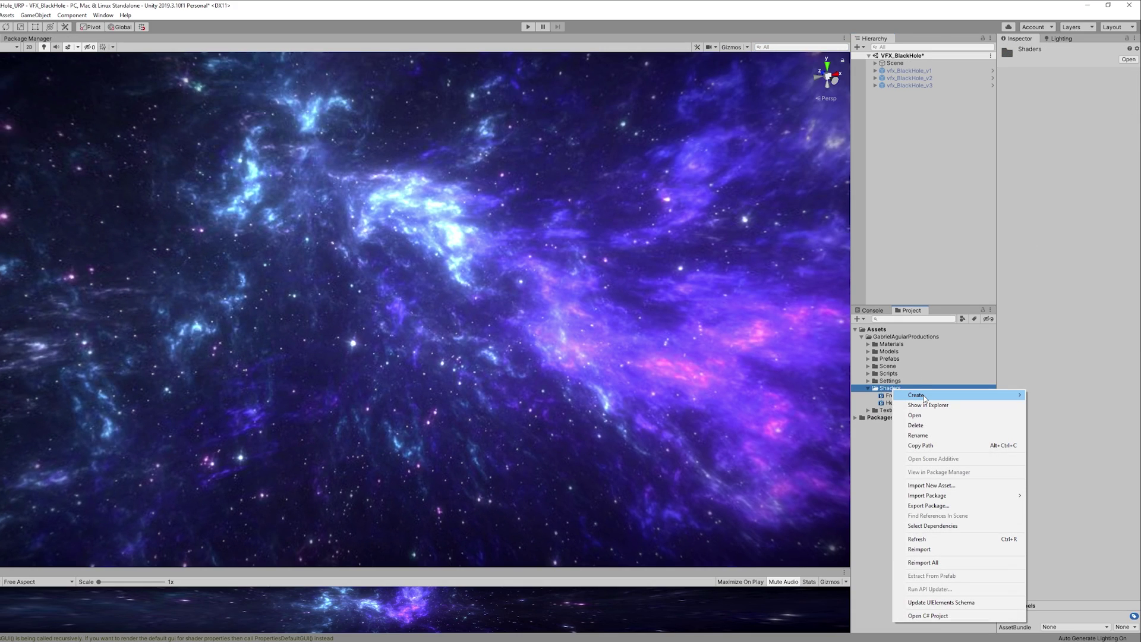
{"action": "mouse_move", "coordinate": [921, 395]}
{"action": "mouse_move", "coordinate": [1049, 57]}
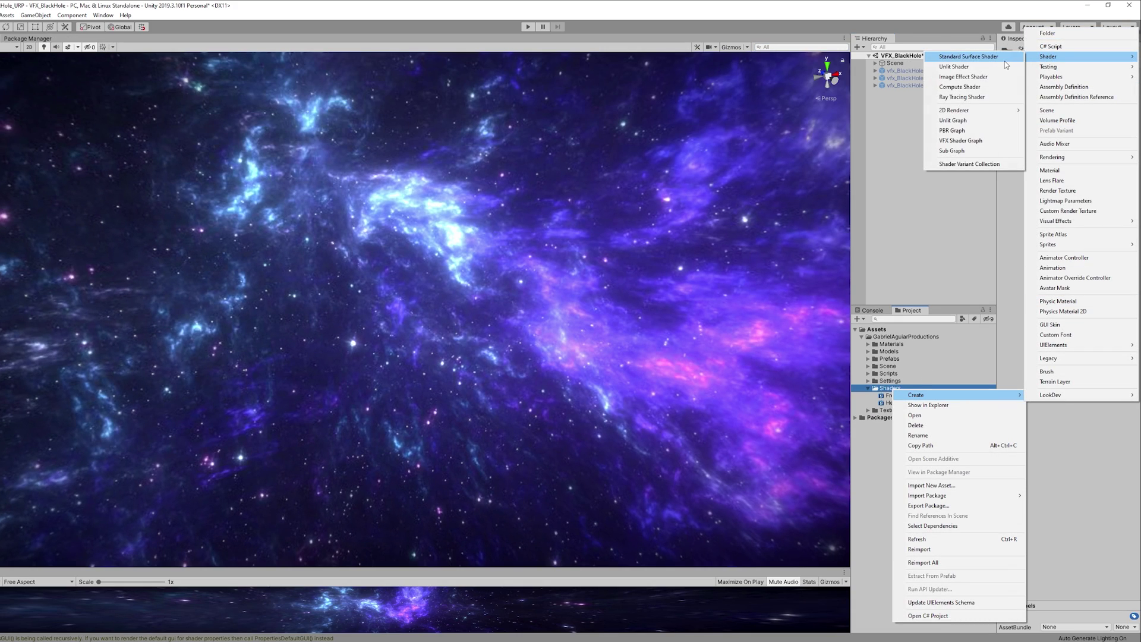
{"action": "left_click", "coordinate": [964, 121]}
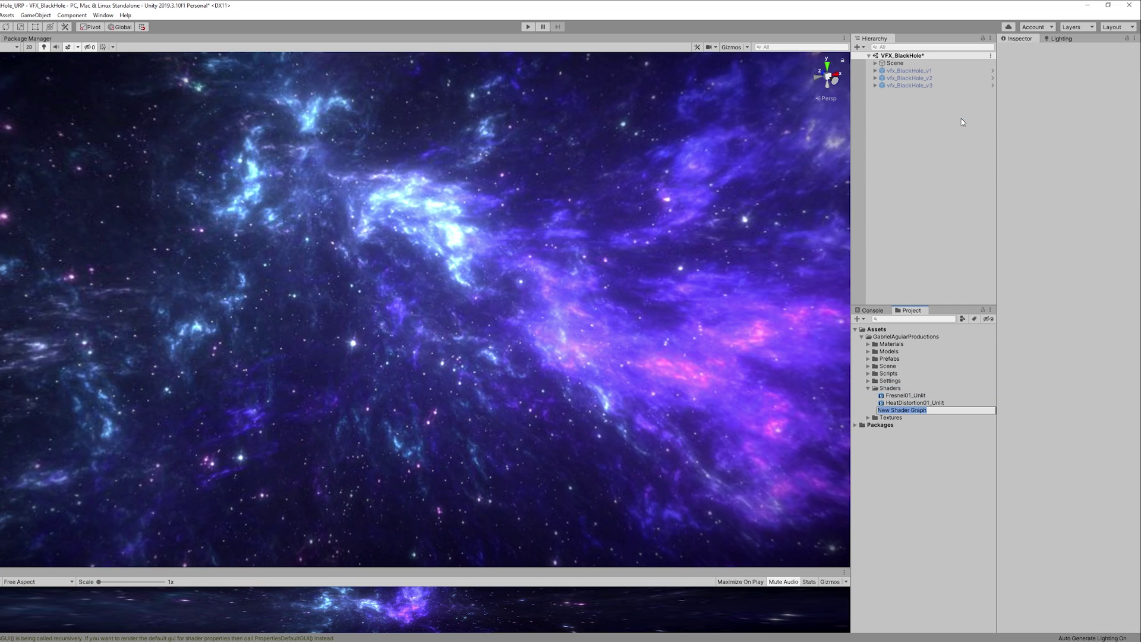
{"action": "type", "text": "HeatDistortion_tut"}
{"action": "key", "text": "Return"}
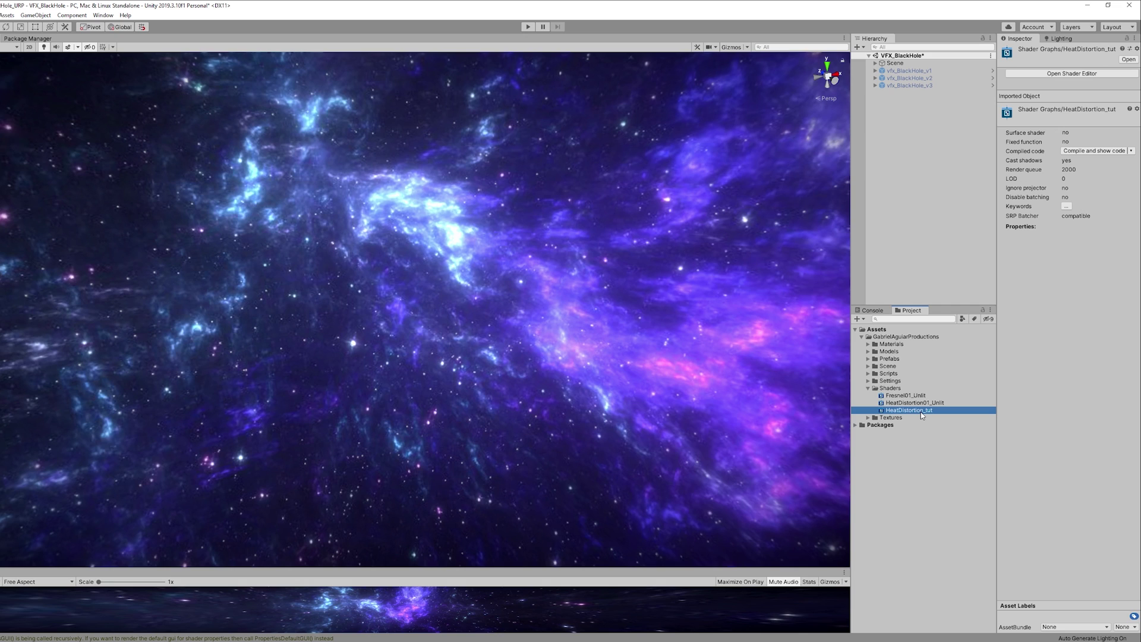
{"action": "double_click", "coordinate": [921, 411]}
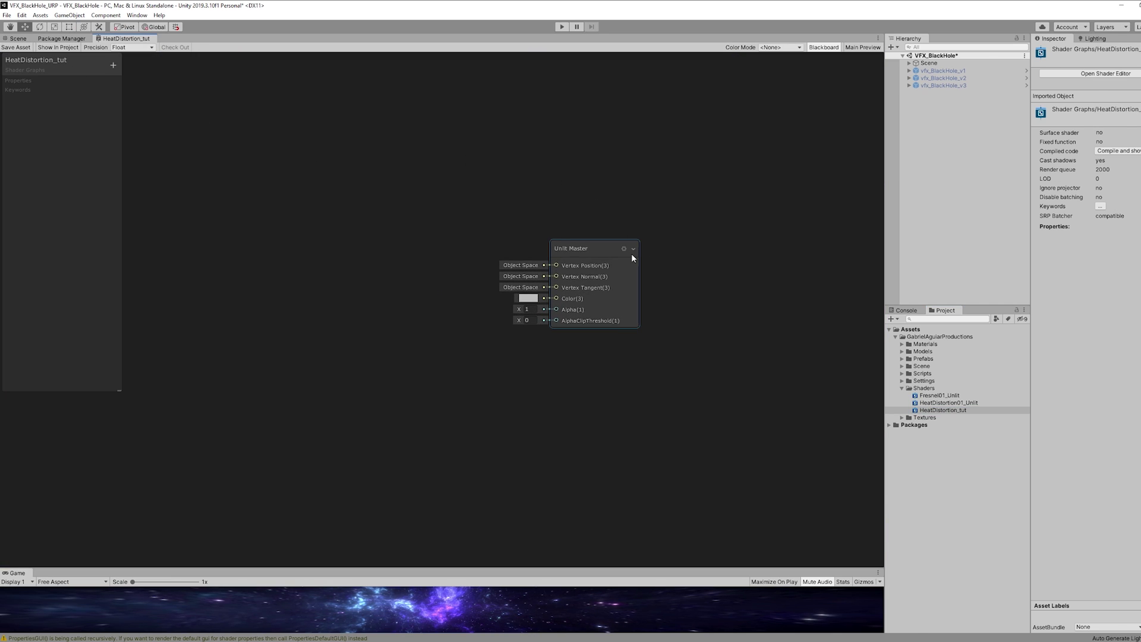
Set the Unlit Master node's surface to Transparent and enable Two Sided.
{"action": "left_click", "coordinate": [624, 249]}
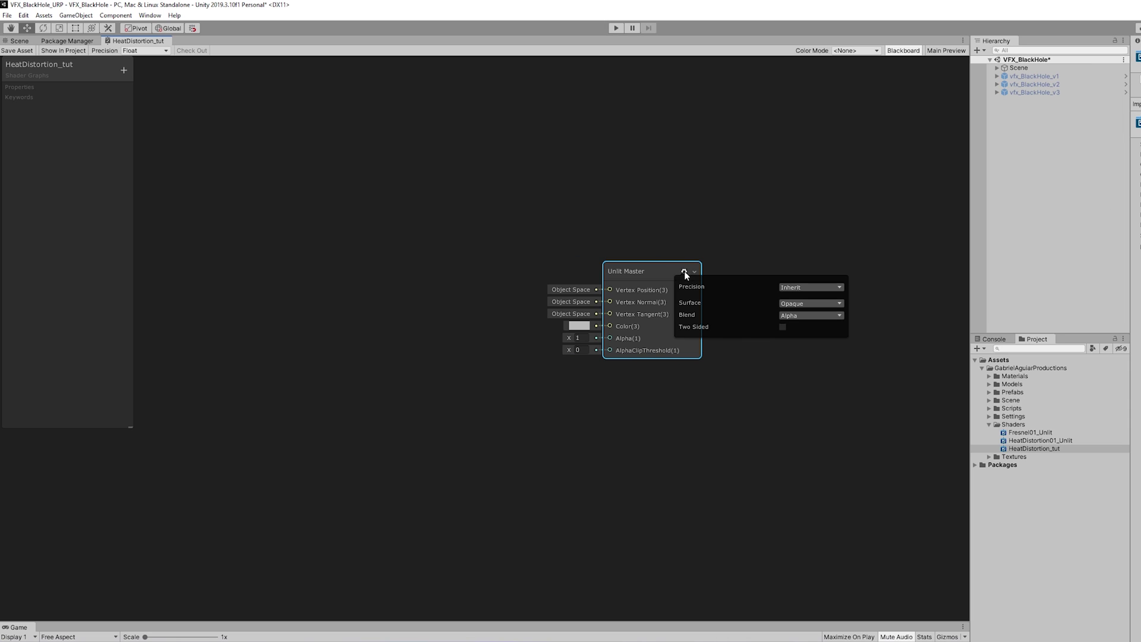
{"action": "left_click", "coordinate": [799, 303]}
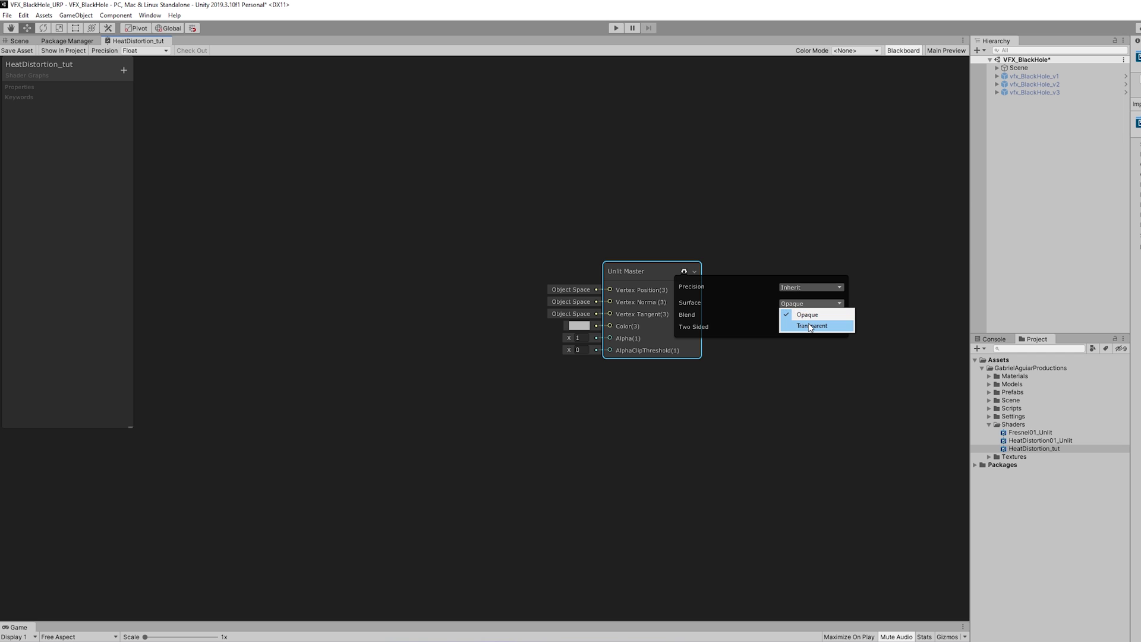
{"action": "left_click", "coordinate": [810, 326]}
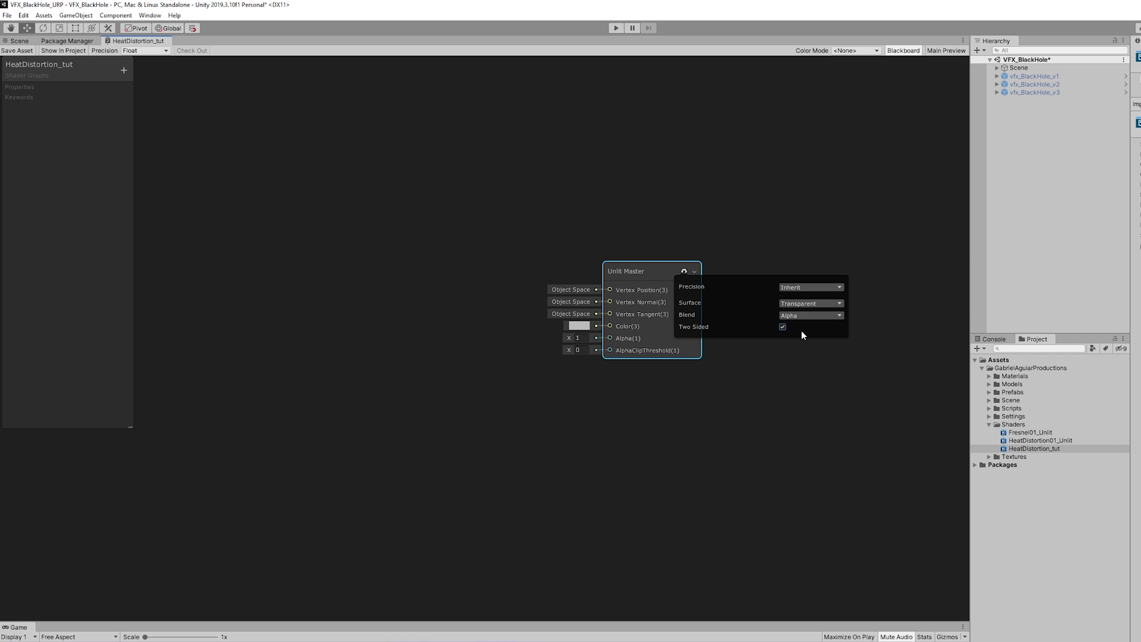
{"action": "left_click", "coordinate": [685, 271]}
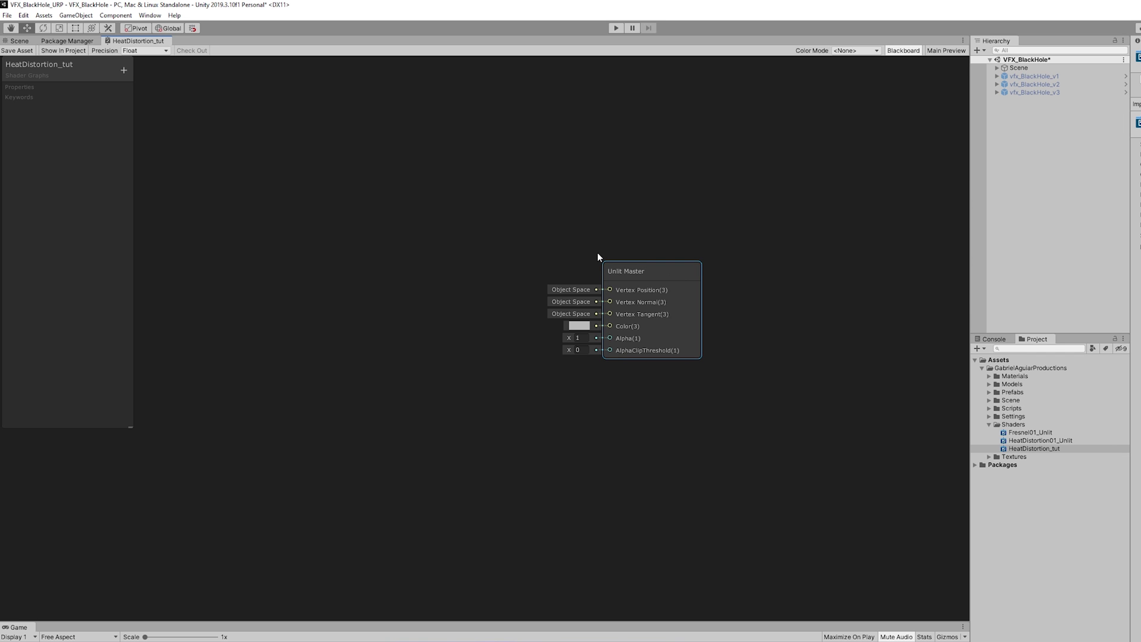
Dock the HeatDistortion_tut graph beside the Scene view and give the graph most of the width.
{"action": "left_click_drag", "start_coordinate": [138, 41], "coordinate": [769, 316]}
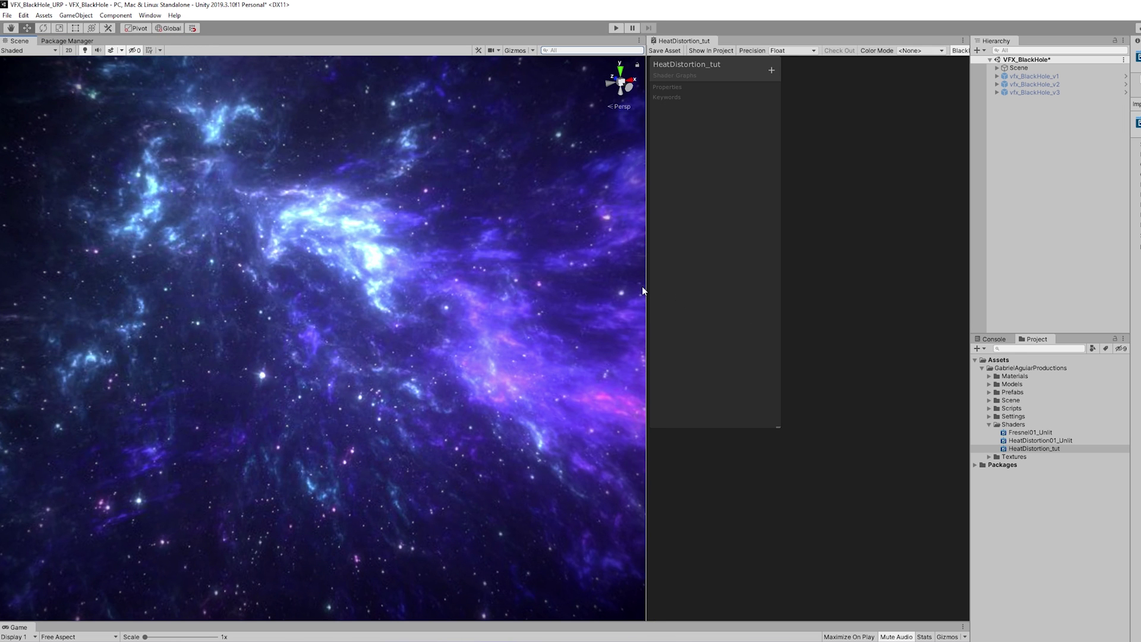
{"action": "left_click_drag", "start_coordinate": [644, 287], "coordinate": [298, 272]}
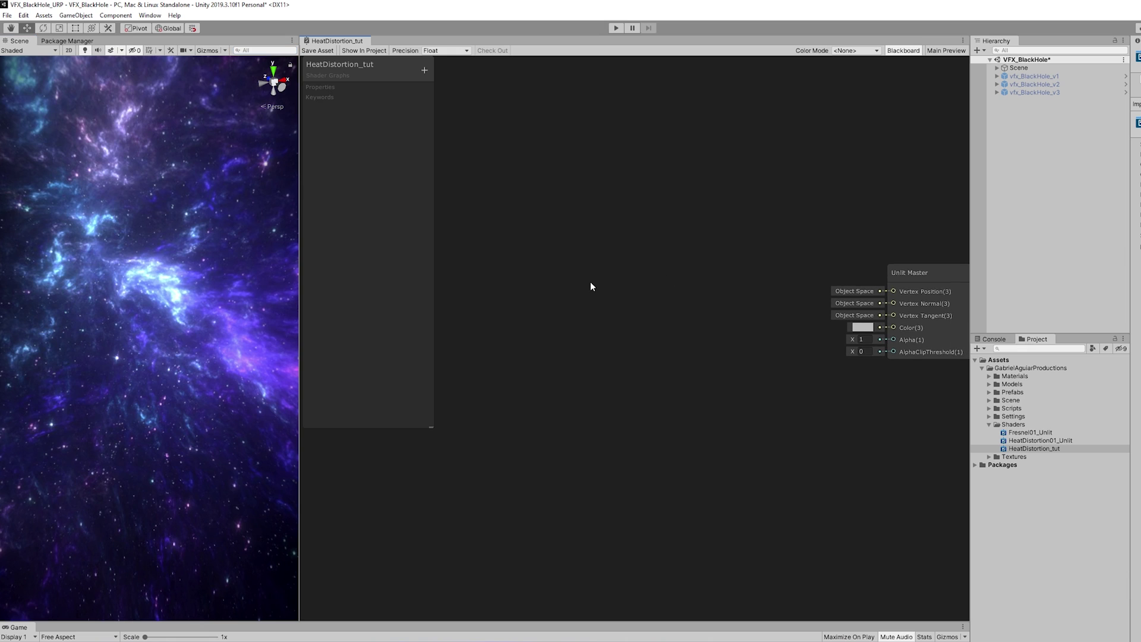
Add a Scene Color node and connect its output to the Unlit Master's Color input.
{"action": "key", "text": "space"}
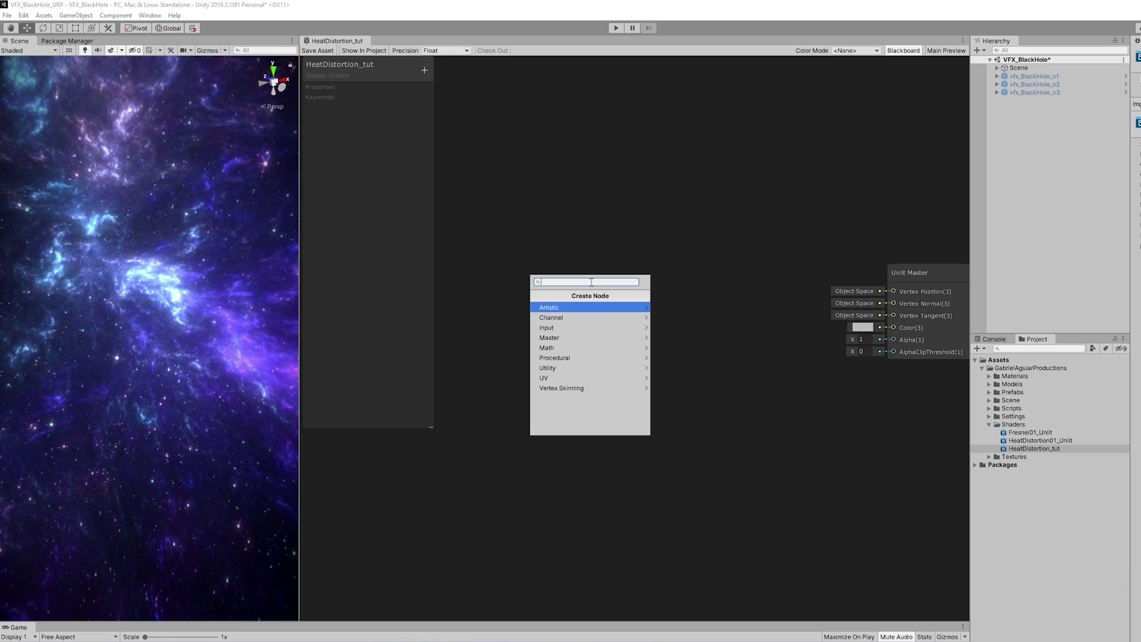
{"action": "type", "text": "s"}
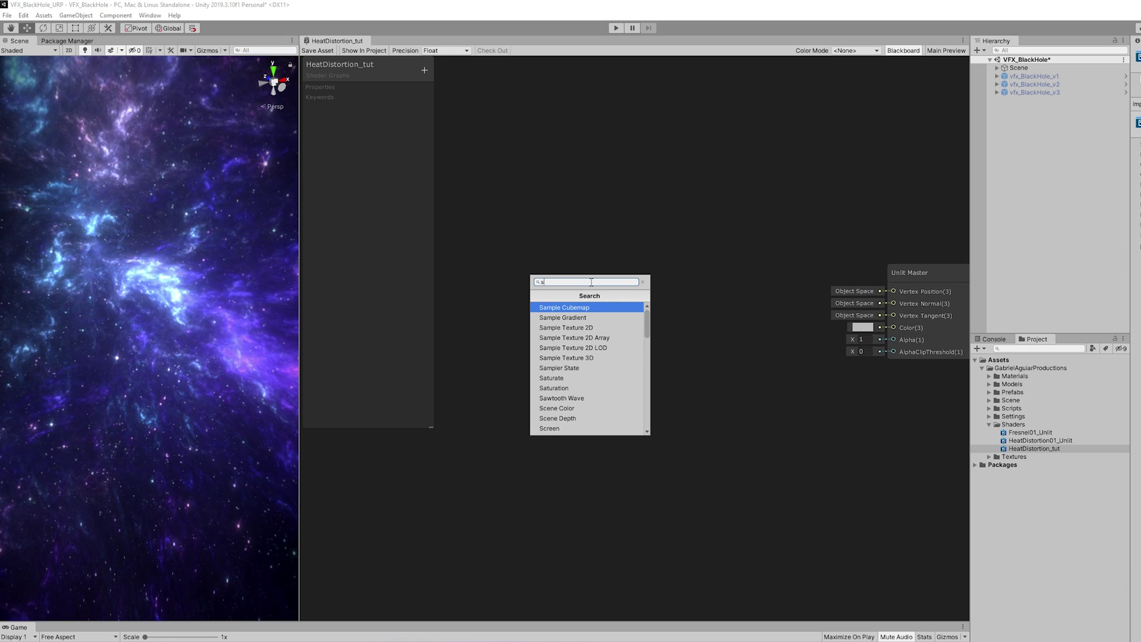
{"action": "type", "text": "cene"}
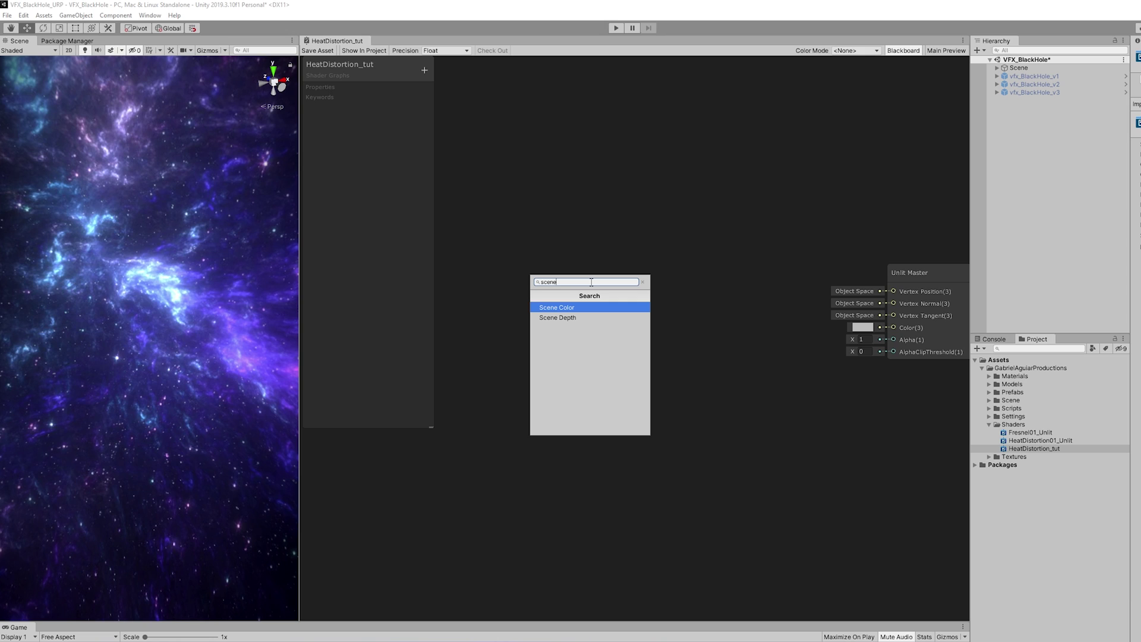
{"action": "key", "text": "Return"}
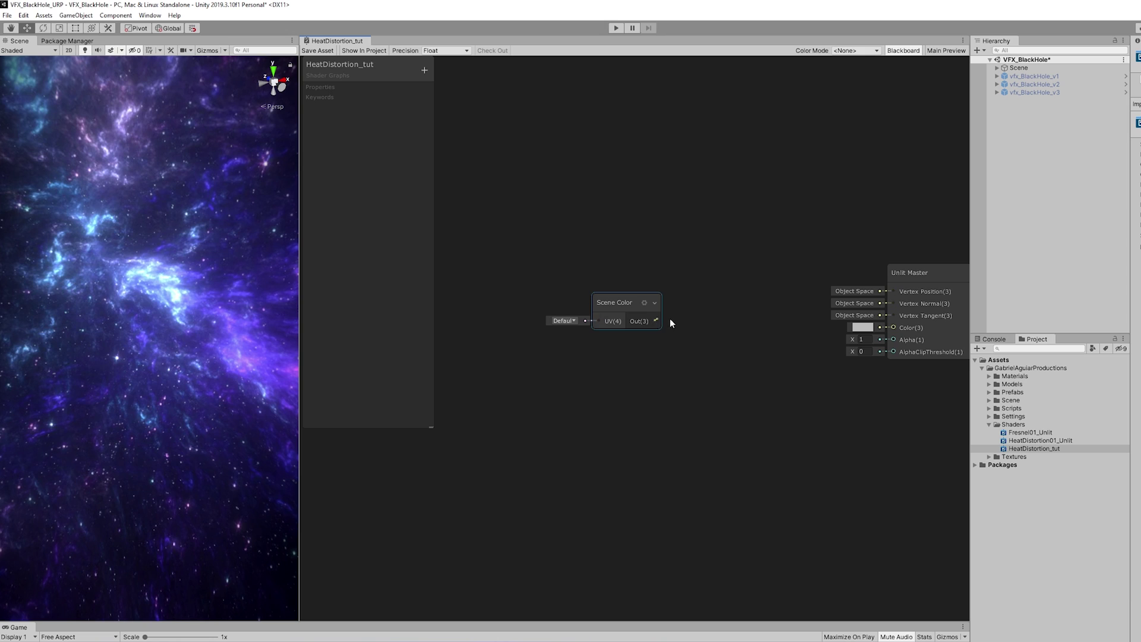
{"action": "left_click_drag", "start_coordinate": [670, 321], "coordinate": [901, 323]}
{"action": "left_click_drag", "start_coordinate": [911, 266], "coordinate": [843, 265]}
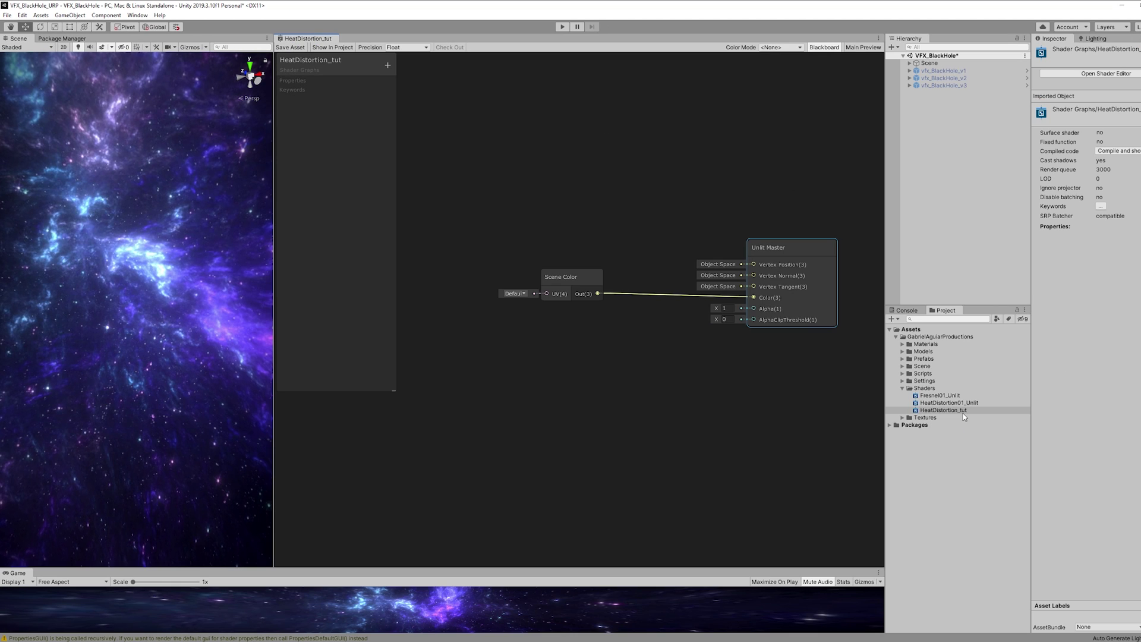
Create a material from the HeatDistortion_tut shader and name it HeatDistortion_tut.
{"action": "right_click", "coordinate": [1056, 452]}
{"action": "mouse_move", "coordinate": [1133, 197]}
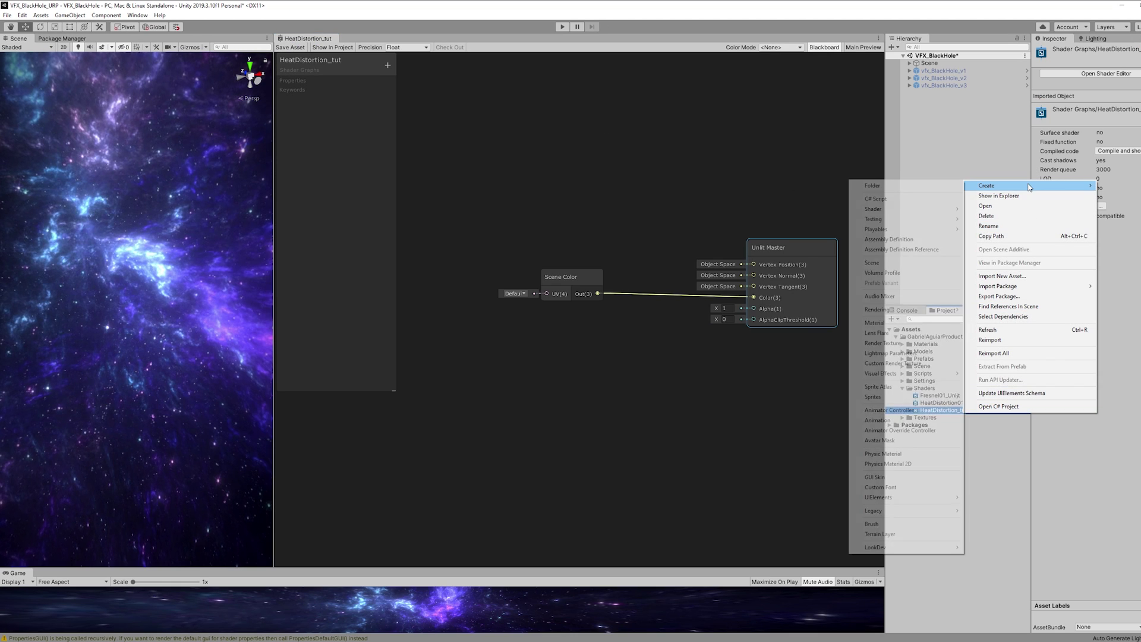
{"action": "left_click", "coordinate": [875, 323]}
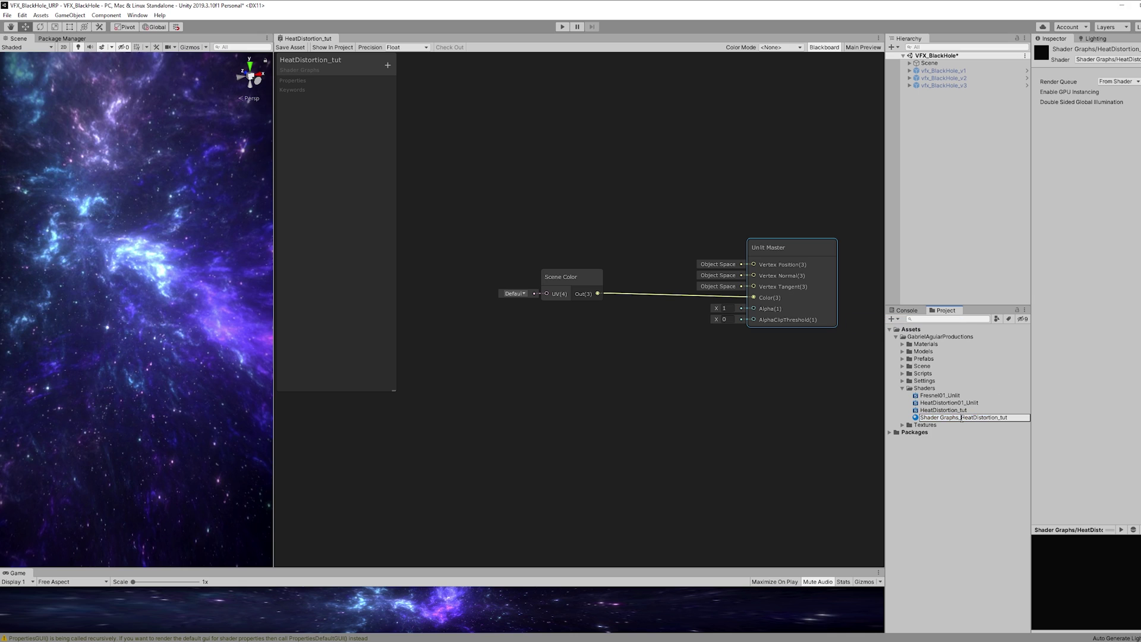
{"action": "key", "text": "Delete"}
{"action": "key", "text": "Return"}
Add a 3D Plane to the scene and assign the HeatDistortion_tut material to its Mesh Renderer.
{"action": "right_click", "coordinate": [940, 137]}
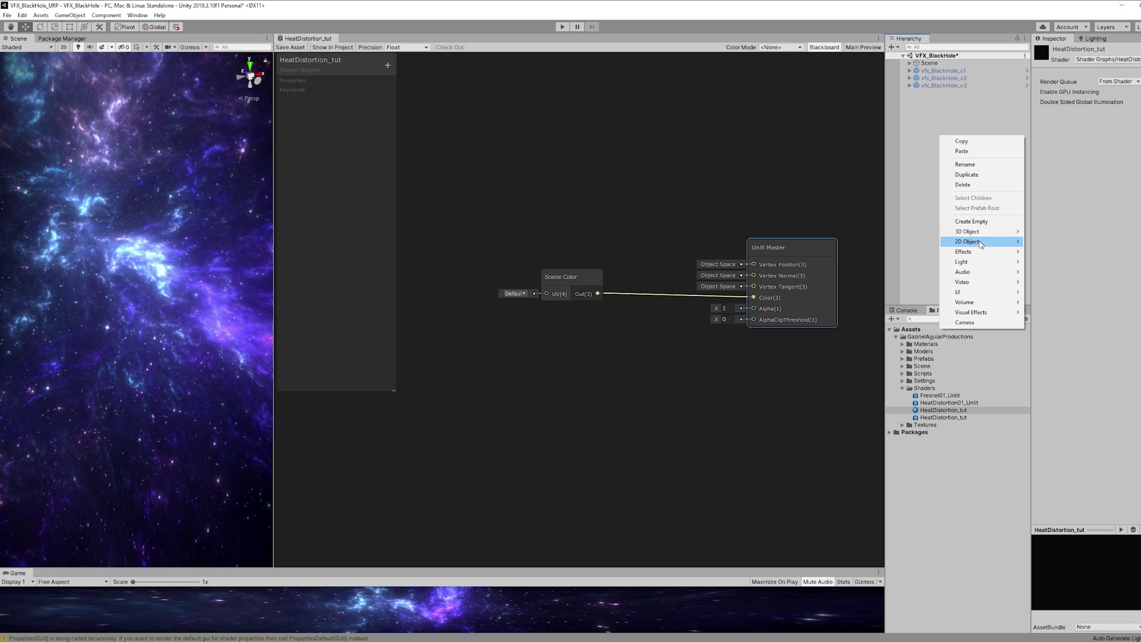
{"action": "mouse_move", "coordinate": [984, 233]}
{"action": "left_click", "coordinate": [1045, 271]}
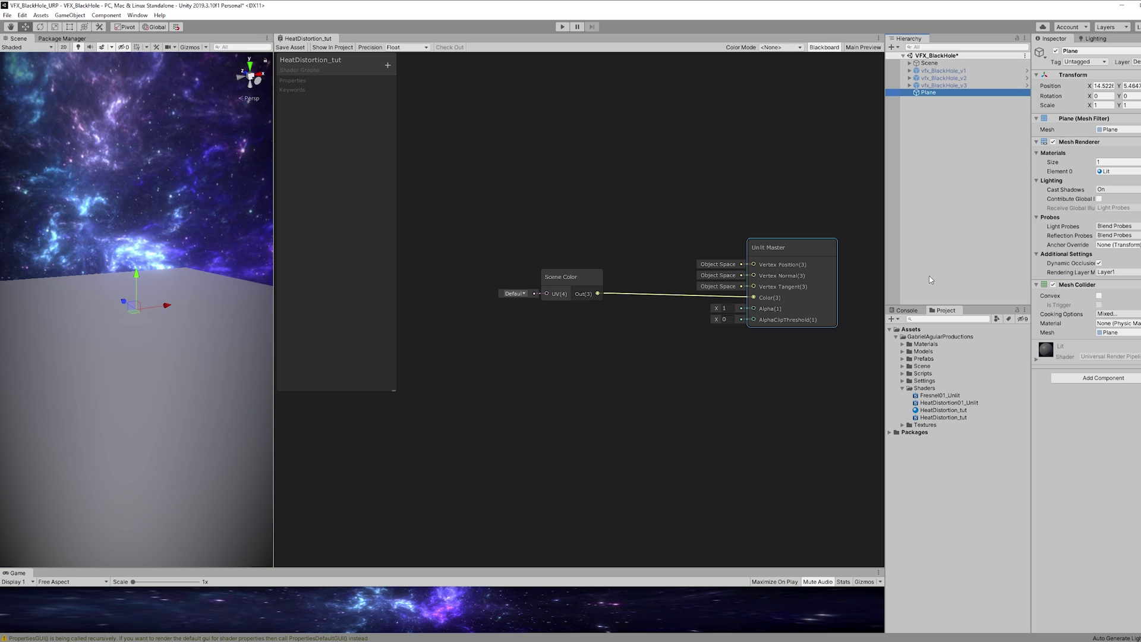
{"action": "left_click_drag", "start_coordinate": [934, 416], "coordinate": [1106, 325]}
{"action": "left_click_drag", "start_coordinate": [1112, 178], "coordinate": [1108, 173]}
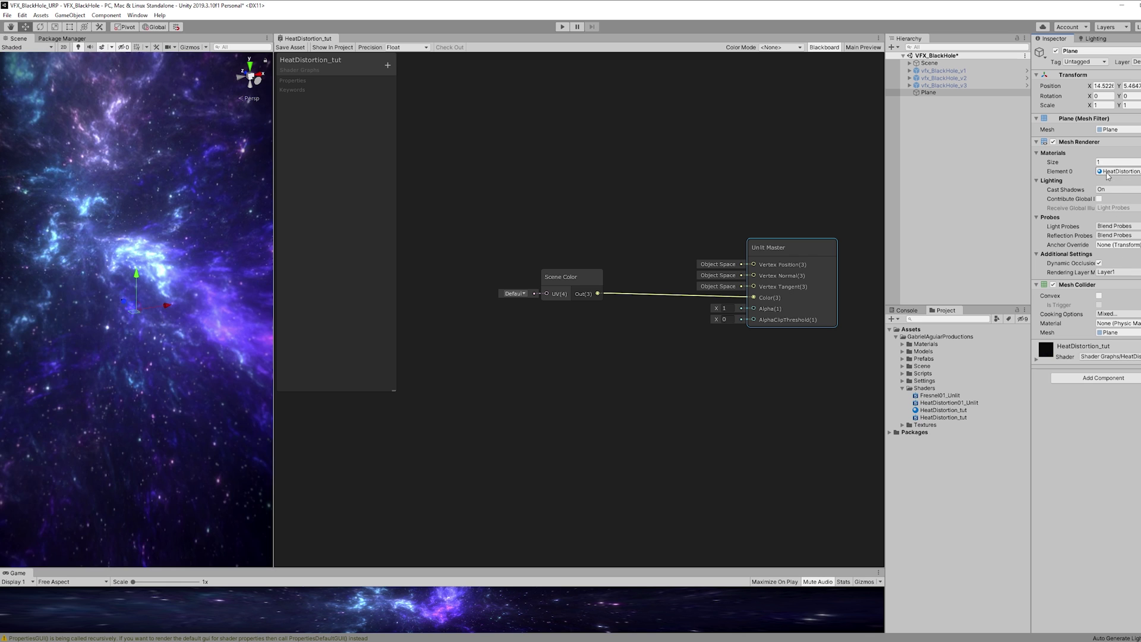
Enable the selection outline gizmo and slightly widen the Scene view to frame the plane.
{"action": "right_click_drag", "start_coordinate": [199, 321], "coordinate": [230, 170]}
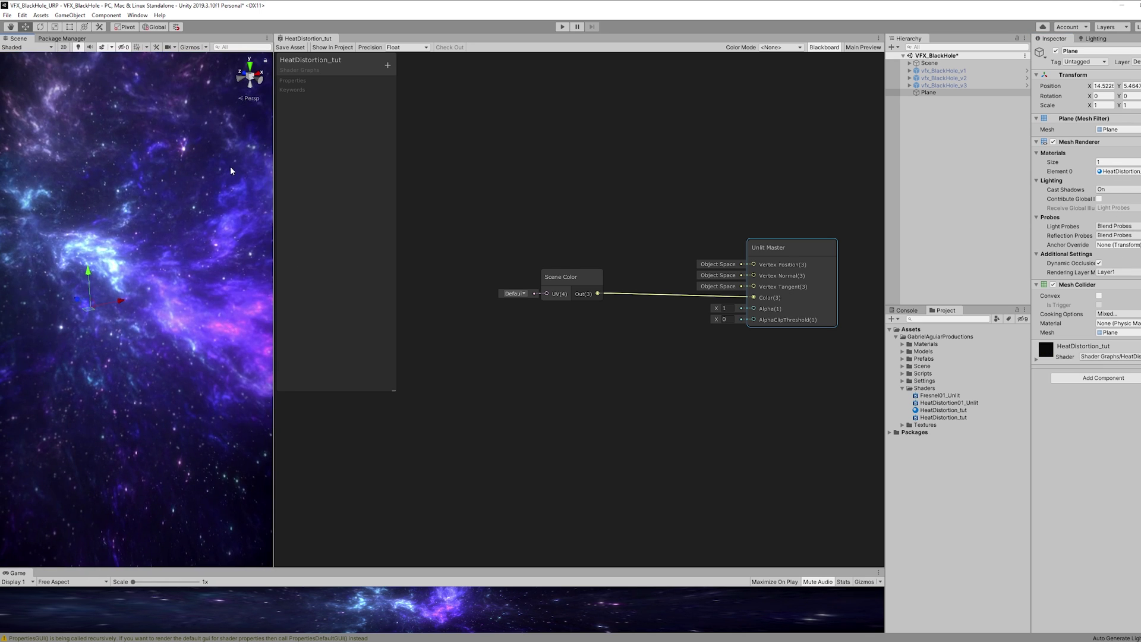
{"action": "left_click", "coordinate": [207, 48]}
{"action": "left_click", "coordinate": [199, 69]}
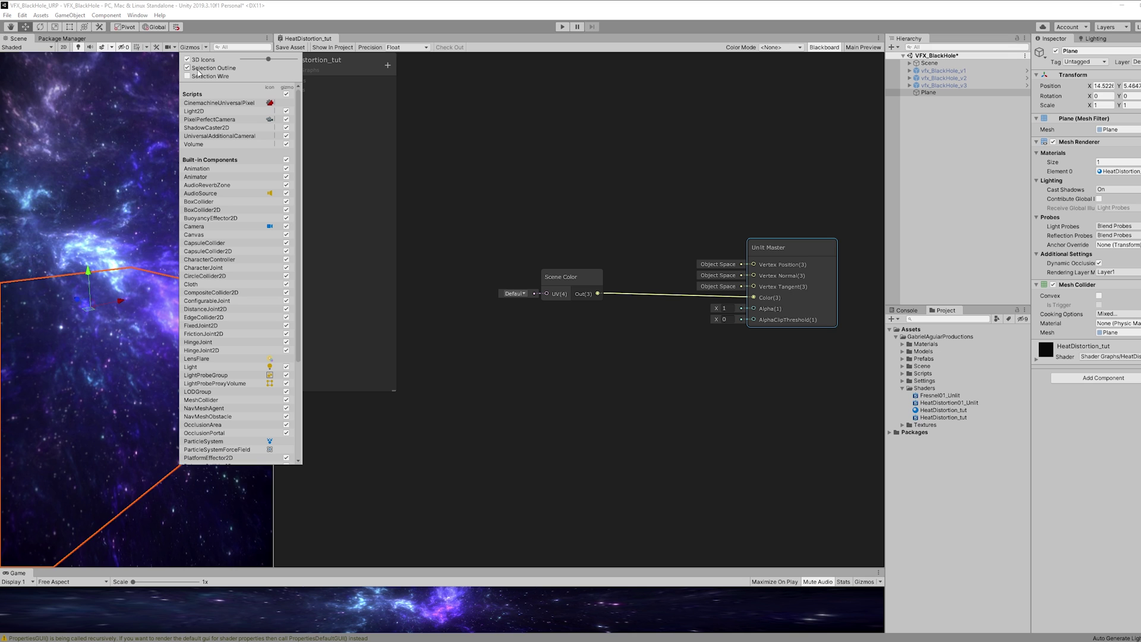
{"action": "right_click_drag", "start_coordinate": [98, 217], "coordinate": [277, 243]}
{"action": "left_click_drag", "start_coordinate": [274, 240], "coordinate": [305, 240]}
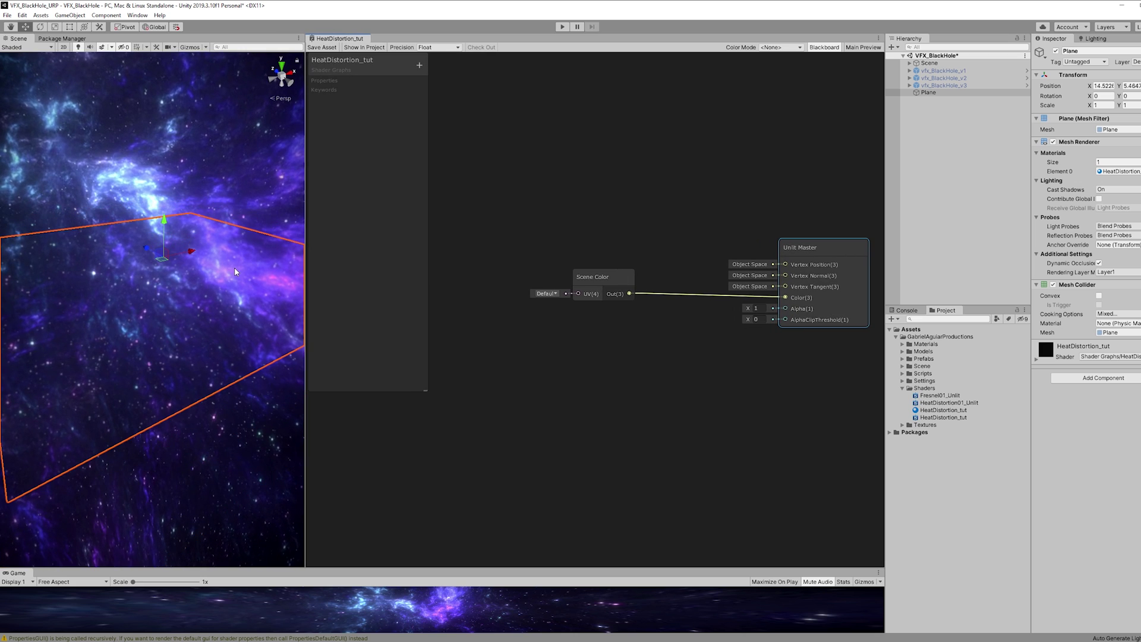
{"action": "right_click_drag", "start_coordinate": [262, 256], "coordinate": [261, 264]}
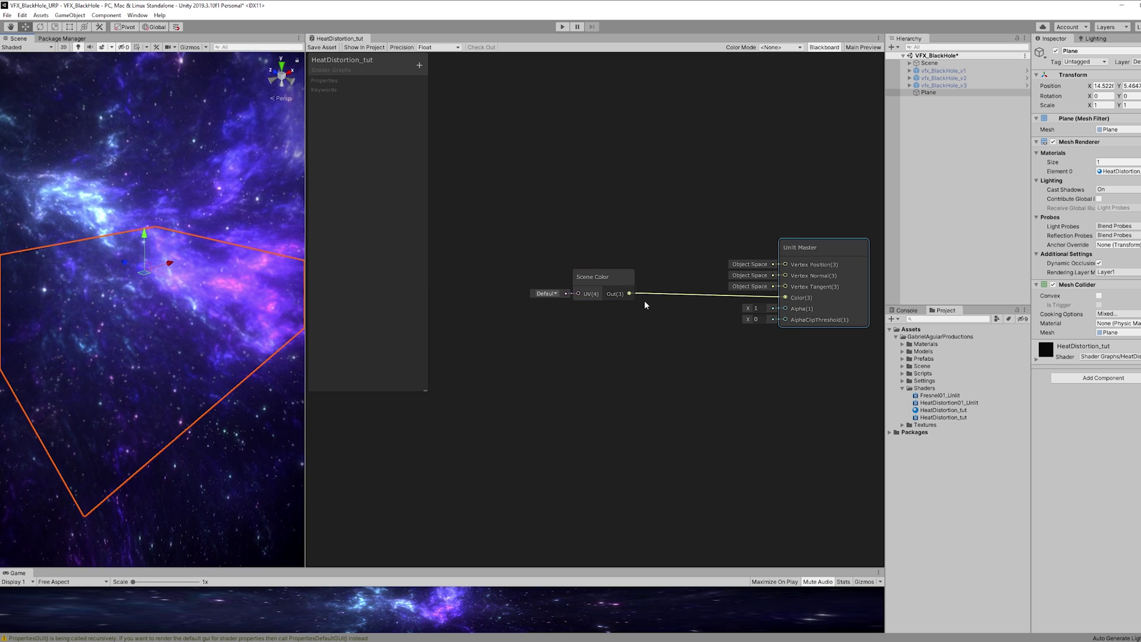
Add a UV node to the graph and place it below and to the left of Scene Color.
{"action": "left_click_drag", "start_coordinate": [619, 274], "coordinate": [615, 282]}
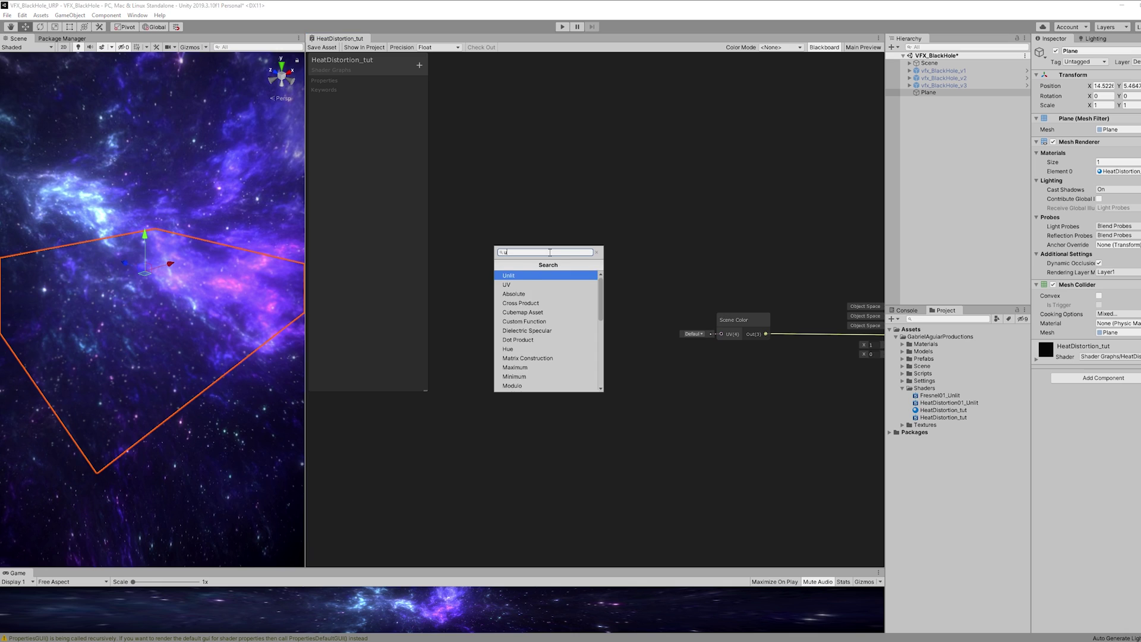
{"action": "type", "text": "uv"}
{"action": "key", "text": "Return"}
{"action": "left_click_drag", "start_coordinate": [576, 276], "coordinate": [493, 361]}
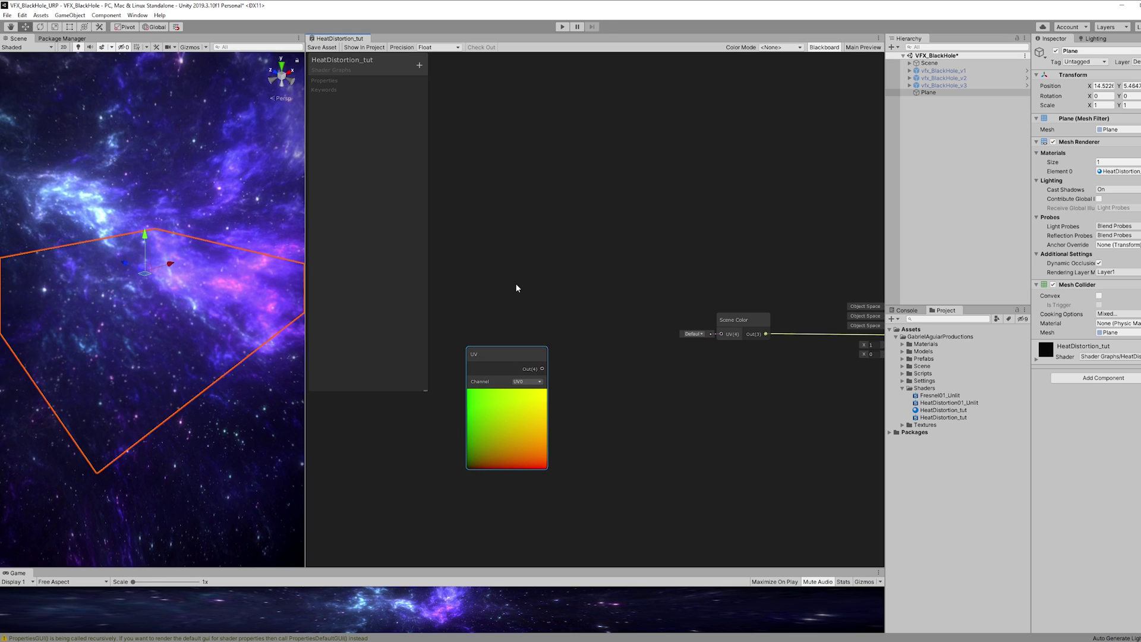
Add a Simple Noise node above the UV node and set its scale to 50.
{"action": "key", "text": "space"}
{"action": "type", "text": "noise"}
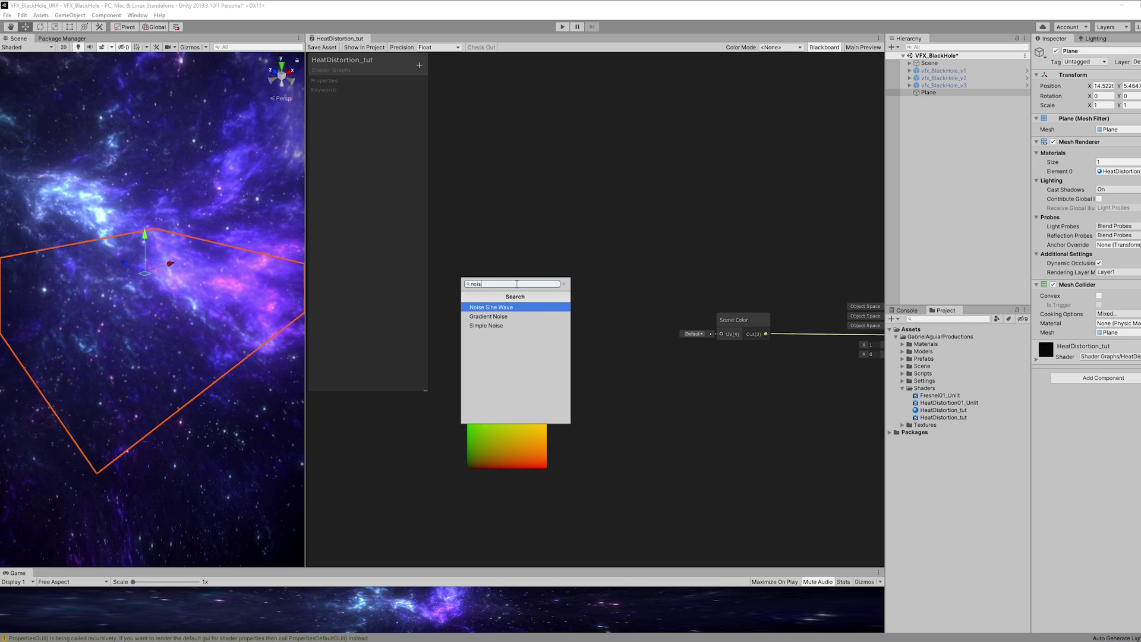
{"action": "key", "text": "Down"}
{"action": "key", "text": "Down"}
{"action": "key", "text": "Return"}
{"action": "left_click_drag", "start_coordinate": [522, 291], "coordinate": [491, 187]}
{"action": "left_click", "coordinate": [469, 221]}
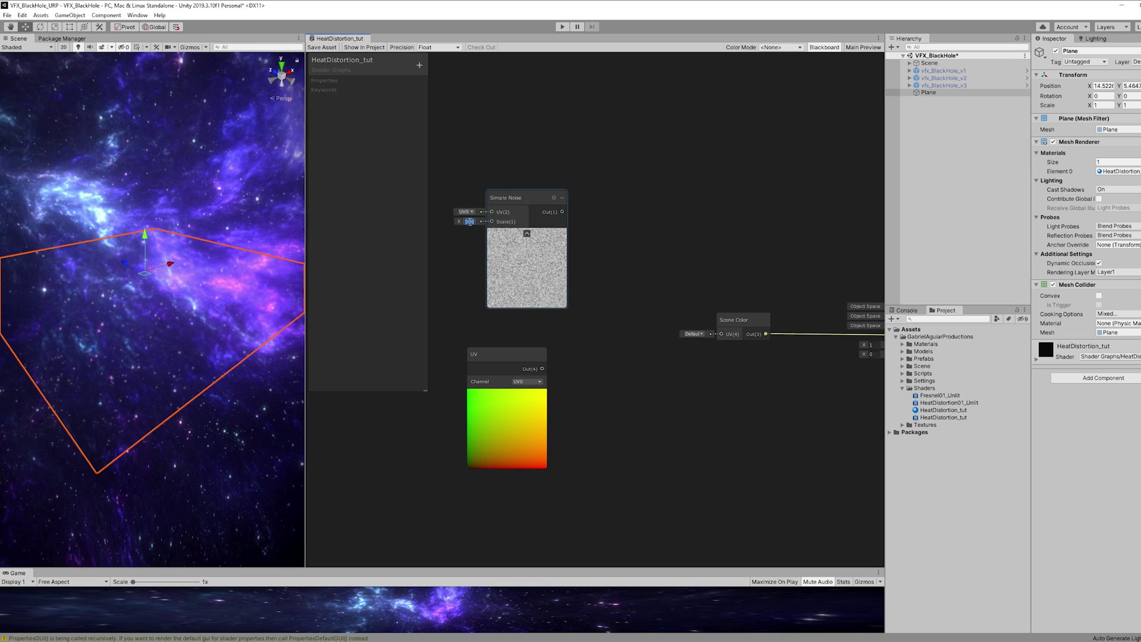
{"action": "type", "text": "50"}
Combine the Simple Noise and UV outputs with an Add node, connect it to Scene Color's UV input, and save the shader.
{"action": "left_click_drag", "start_coordinate": [562, 211], "coordinate": [609, 306]}
{"action": "type", "text": "add"}
{"action": "key", "text": "Return"}
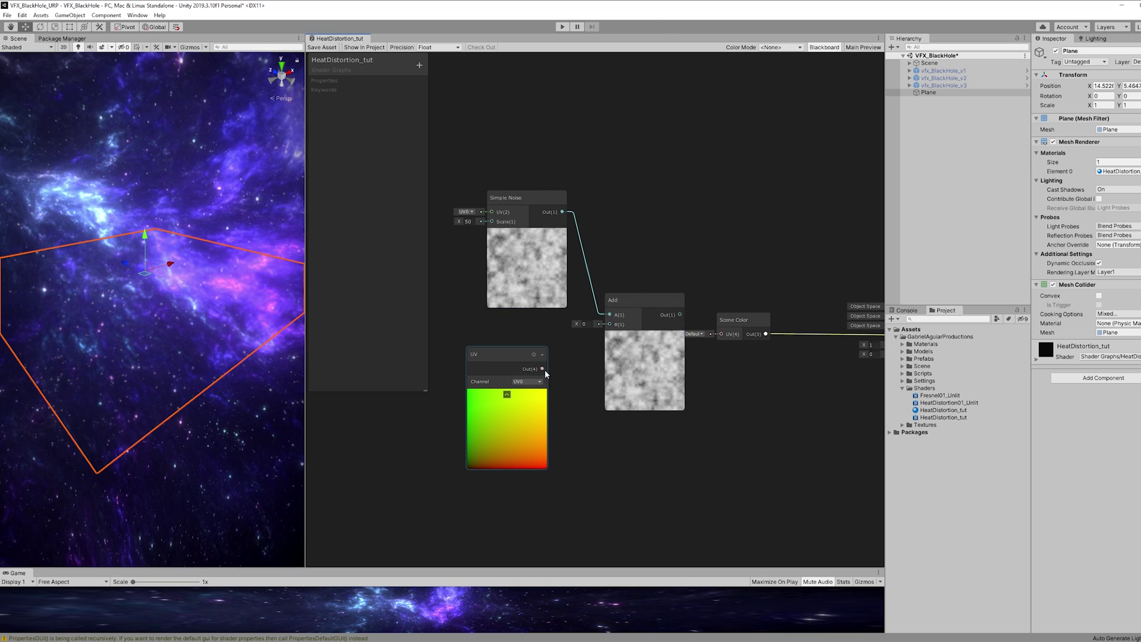
{"action": "left_click_drag", "start_coordinate": [542, 369], "coordinate": [610, 324]}
{"action": "left_click_drag", "start_coordinate": [680, 314], "coordinate": [721, 334]}
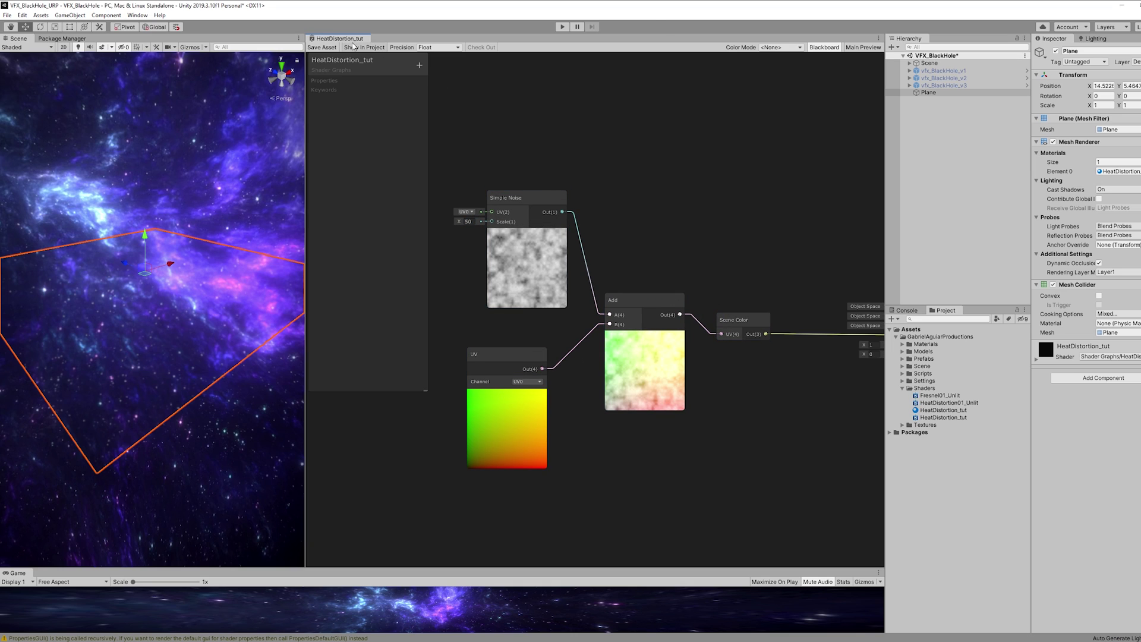
{"action": "left_click", "coordinate": [321, 47]}
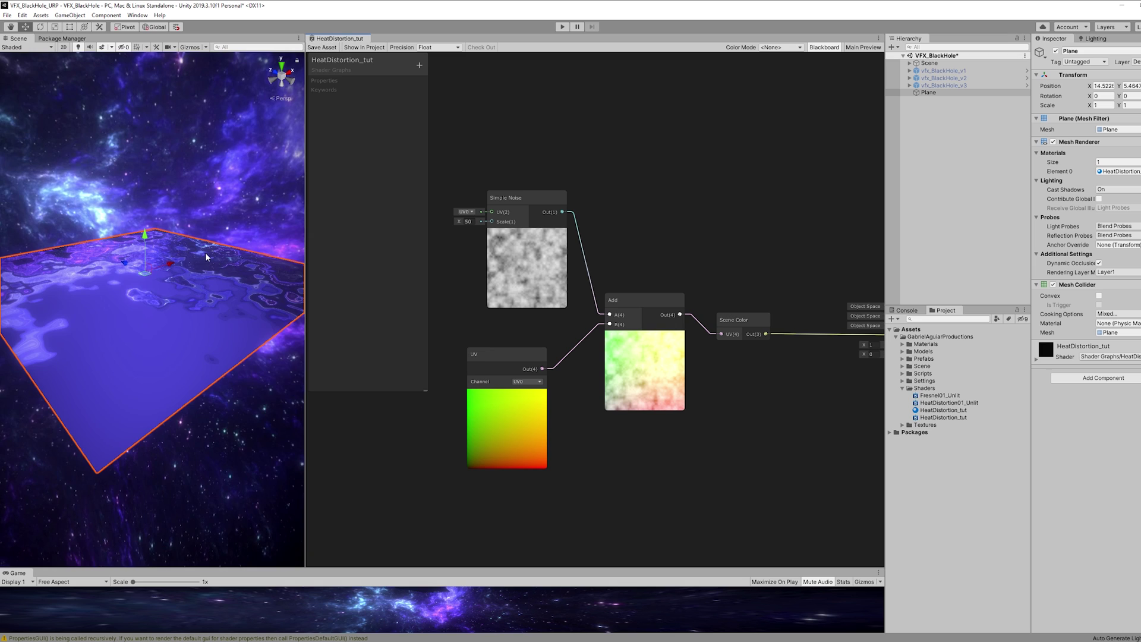
Insert a Power node between Simple Noise and Add, connecting its output to Add's A input.
{"action": "left_click_drag", "start_coordinate": [508, 201], "coordinate": [472, 186]}
{"action": "middle_click_drag", "start_coordinate": [507, 195], "coordinate": [548, 190]}
{"action": "left_click_drag", "start_coordinate": [568, 194], "coordinate": [615, 194]}
{"action": "type", "text": "power"}
{"action": "key", "text": "Return"}
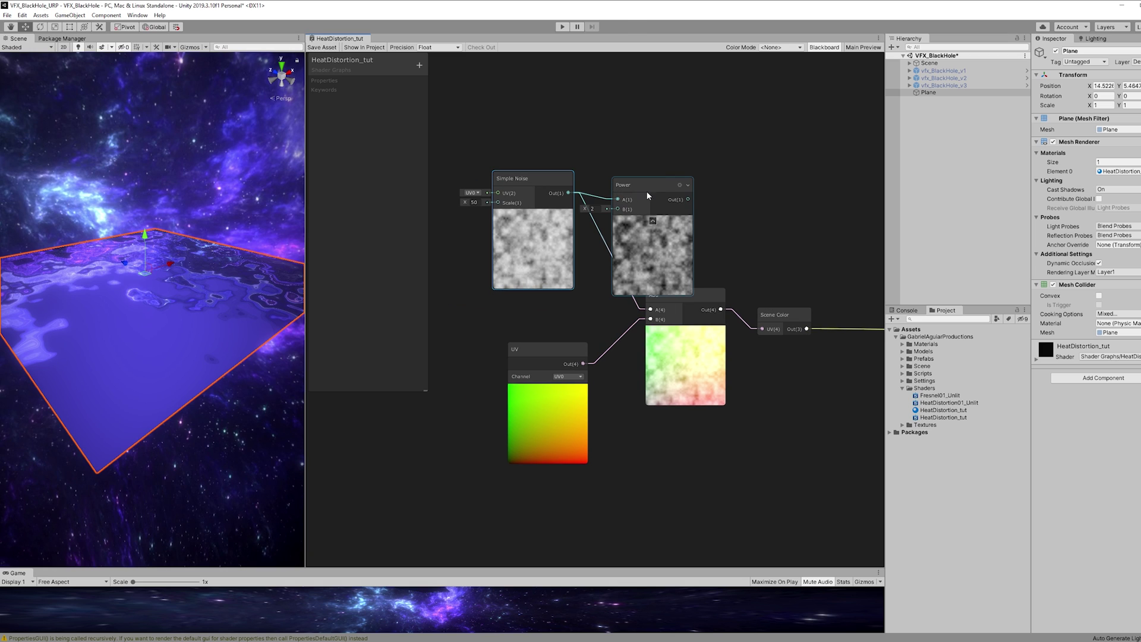
{"action": "left_click_drag", "start_coordinate": [688, 199], "coordinate": [653, 309]}
Spread the Simple Noise and Power nodes apart, trying 5 for Power's B value before setting it to 10, and save the shader.
{"action": "middle_click_drag", "start_coordinate": [594, 165], "coordinate": [668, 159]}
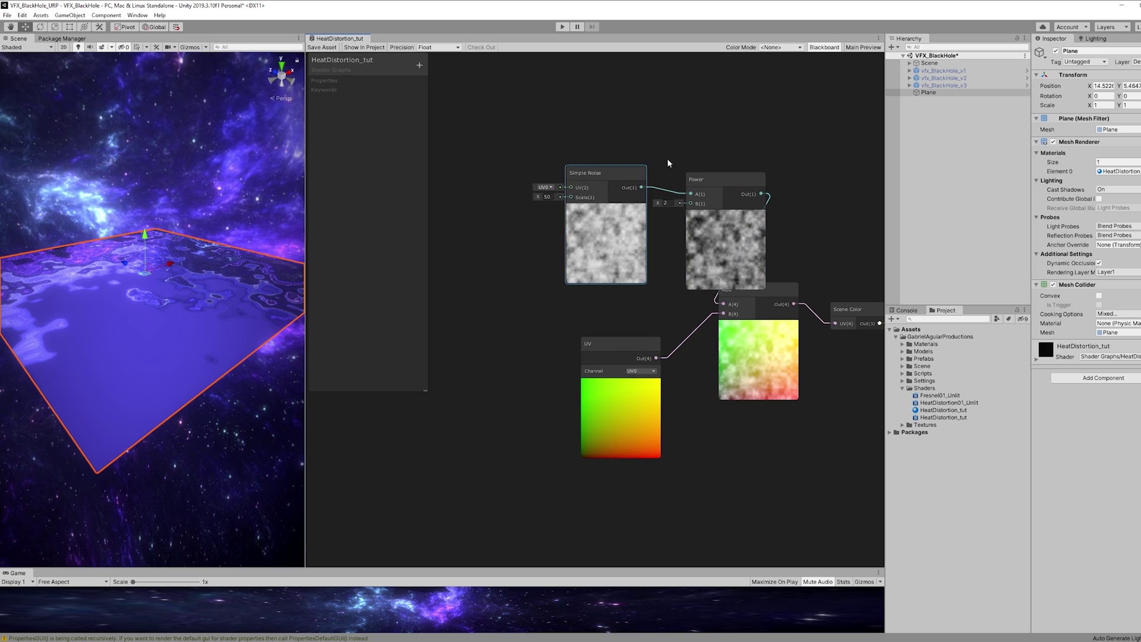
{"action": "left_click_drag", "start_coordinate": [618, 173], "coordinate": [601, 98]}
{"action": "left_click_drag", "start_coordinate": [747, 185], "coordinate": [705, 209]}
{"action": "type", "text": "5"}
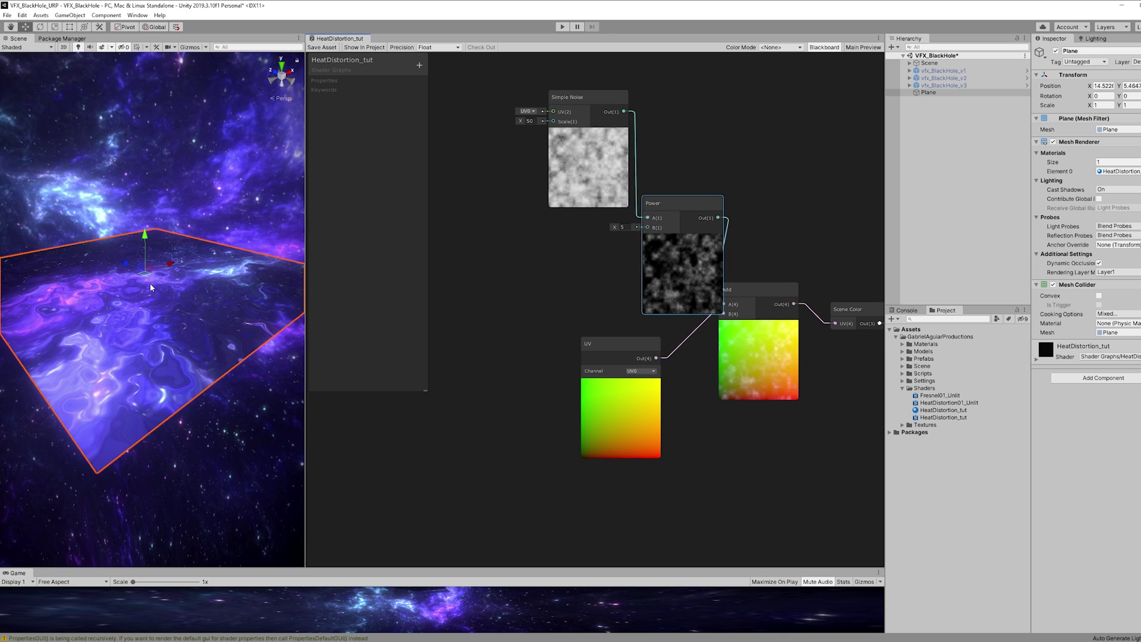
{"action": "double_click", "coordinate": [622, 227]}
{"action": "type", "text": "10"}
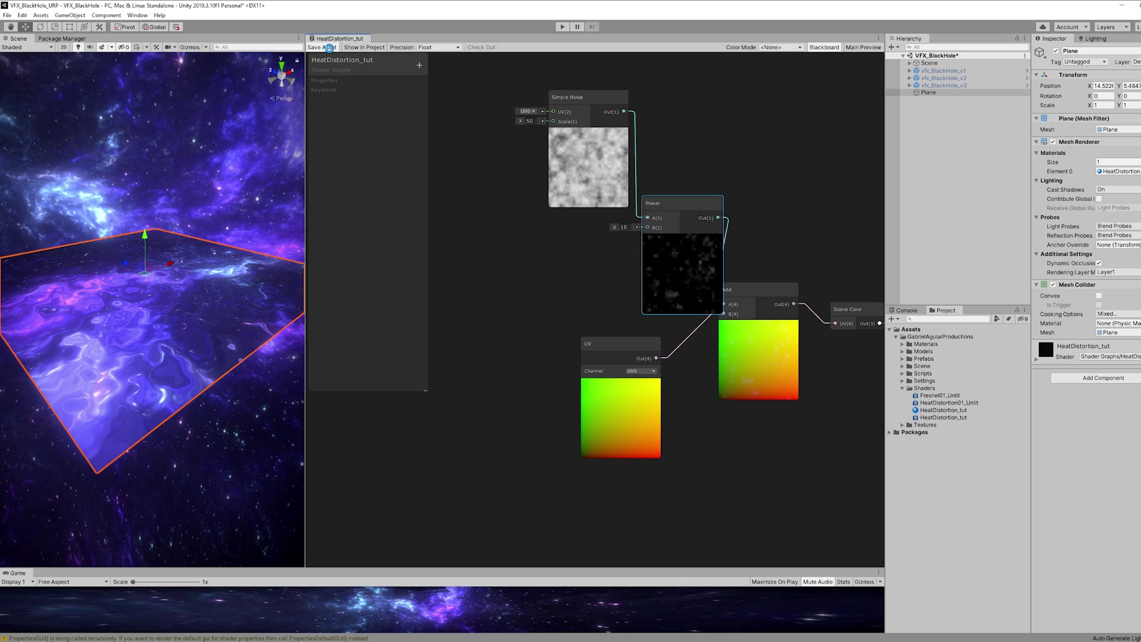
{"action": "left_click", "coordinate": [329, 47]}
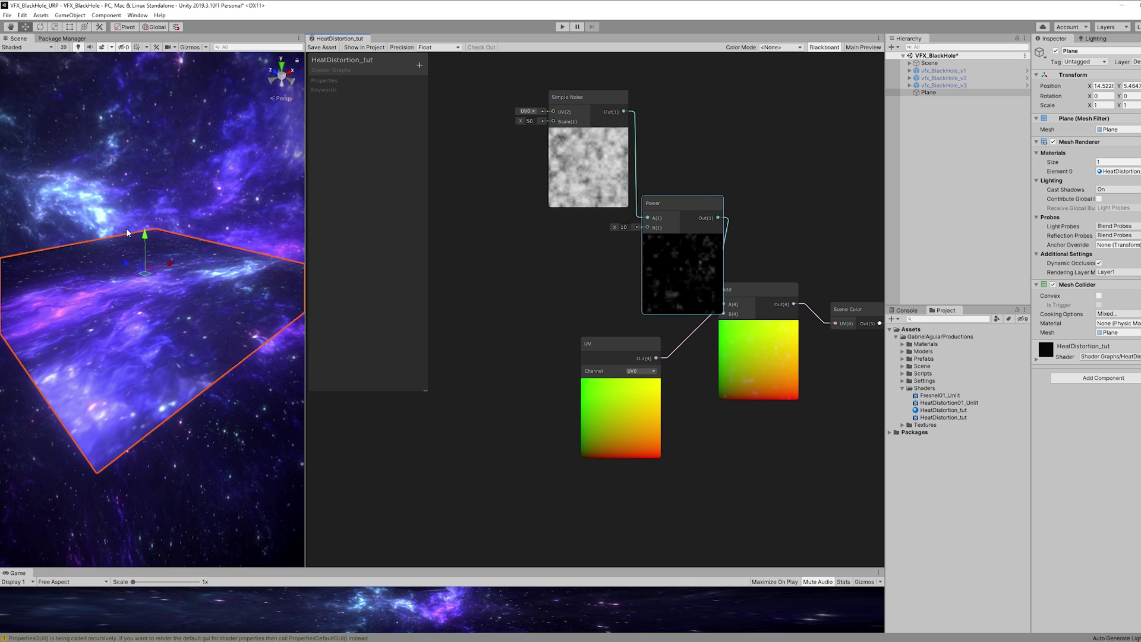
Replace the UV node with a Screen Position node connected to Add's B input.
{"action": "middle_click_drag", "start_coordinate": [606, 344], "coordinate": [600, 295]}
{"action": "left_click", "coordinate": [600, 295]}
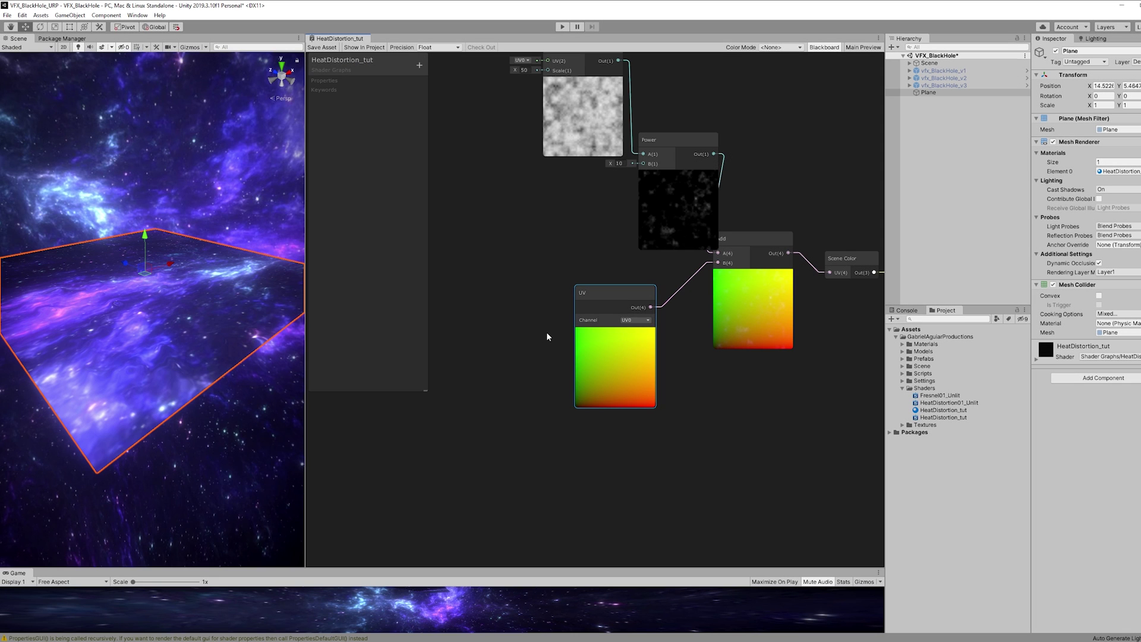
{"action": "left_click", "coordinate": [540, 335]}
{"action": "key", "text": "space"}
{"action": "type", "text": "screen pos"}
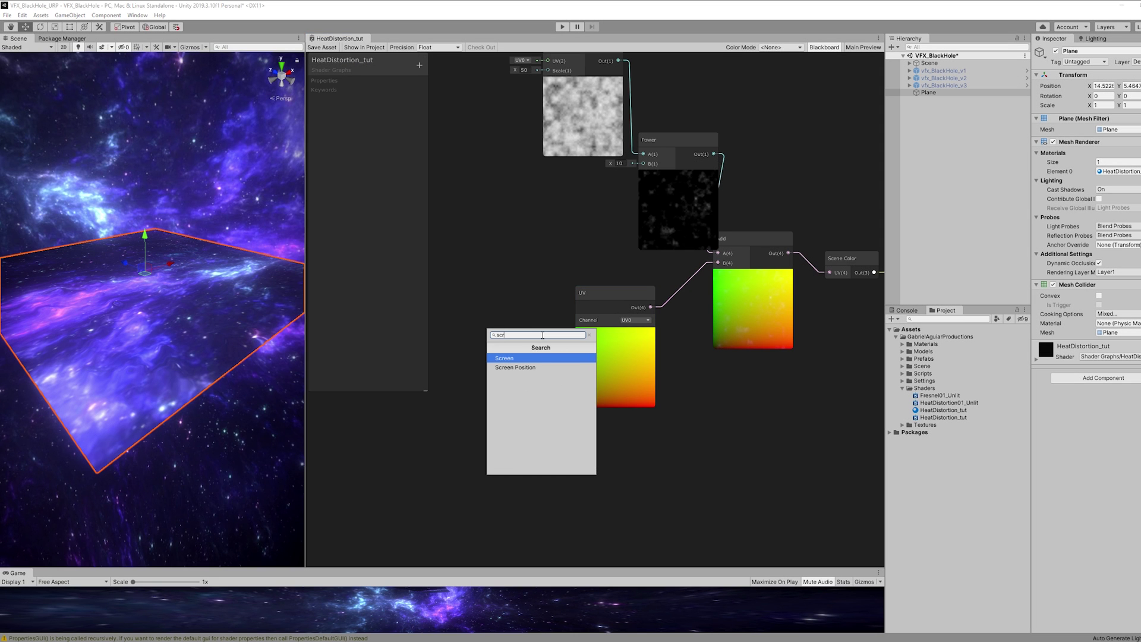
{"action": "key", "text": "Return"}
{"action": "left_click", "coordinate": [579, 310]}
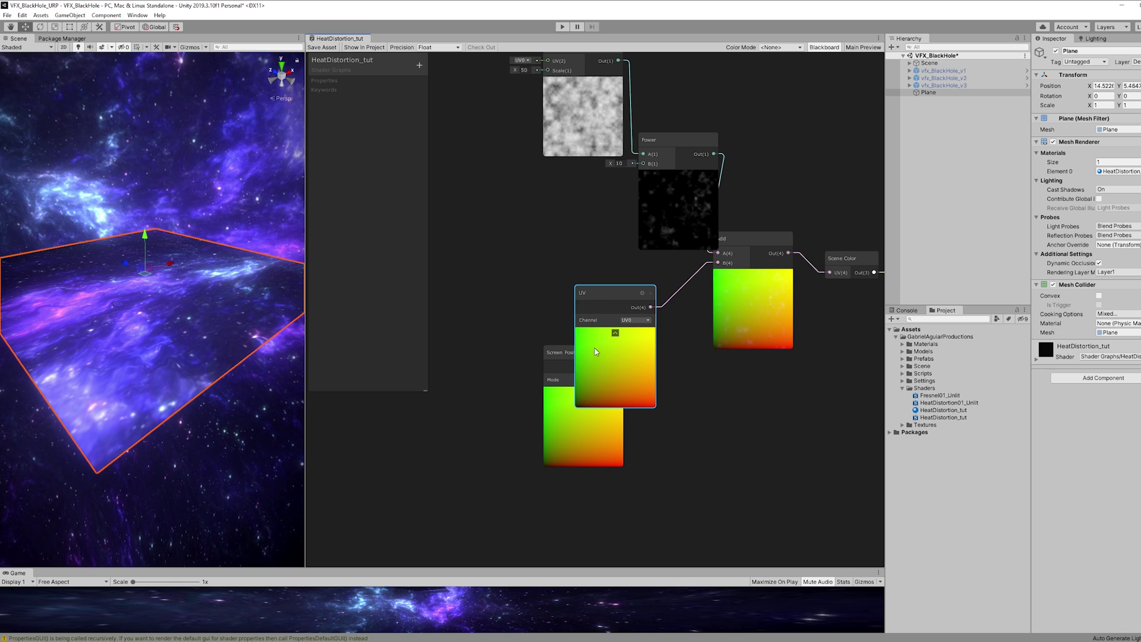
{"action": "key", "text": "Delete"}
{"action": "left_click_drag", "start_coordinate": [570, 355], "coordinate": [718, 262]}
Orbit and move the Scene view around the plane to inspect the distortion against the background.
{"action": "right_click_drag", "start_coordinate": [204, 258], "coordinate": [204, 273]}
{"action": "left_click_drag", "start_coordinate": [205, 275], "coordinate": [201, 296], "text": "alt"}
{"action": "key", "text": "w"}
{"action": "key", "text": "s"}
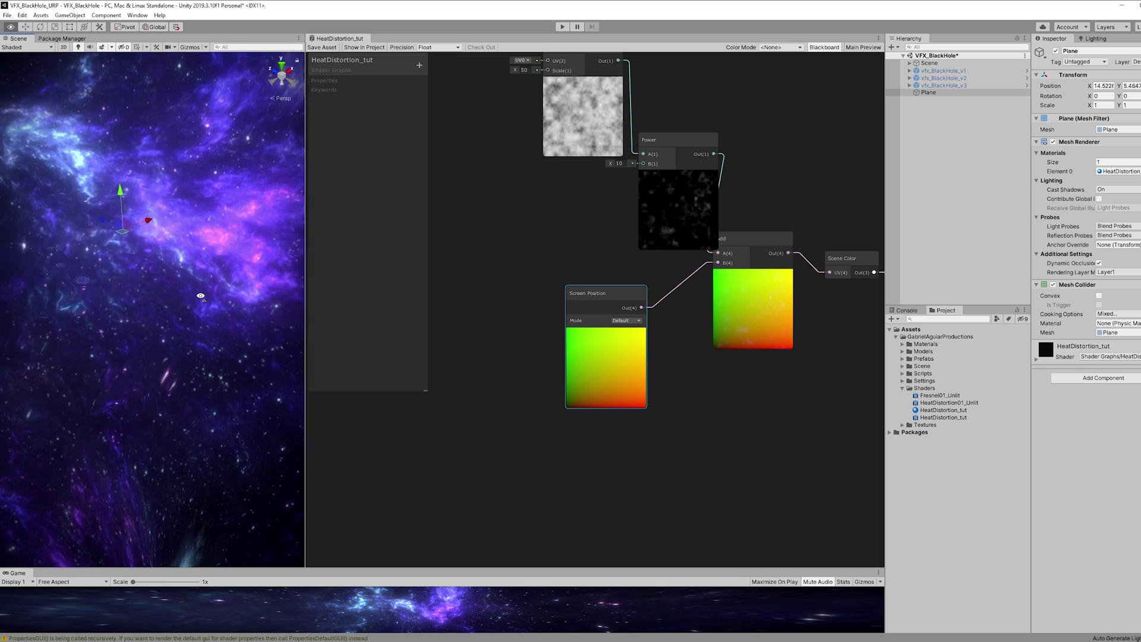
{"action": "key", "text": "w"}
{"action": "right_click_drag", "start_coordinate": [201, 296], "coordinate": [209, 279]}
{"action": "key", "text": "a"}
Add a Remap node below Simple Noise and set its In value to 1.
{"action": "middle_click_drag", "start_coordinate": [536, 232], "coordinate": [657, 320]}
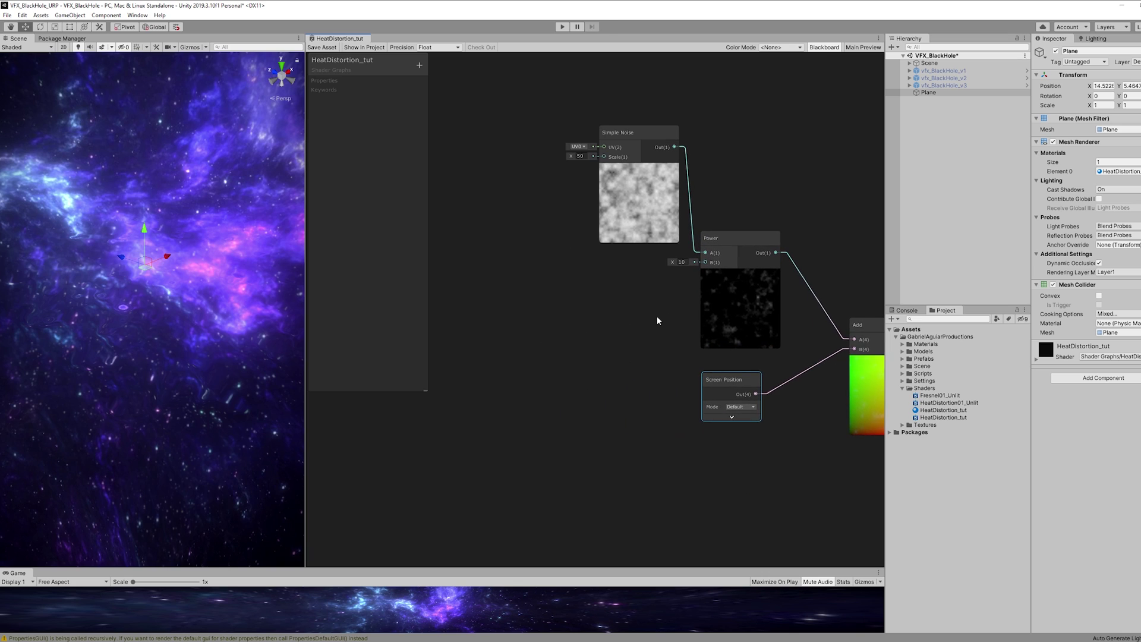
{"action": "key", "text": "space"}
{"action": "type", "text": "remap"}
{"action": "key", "text": "Return"}
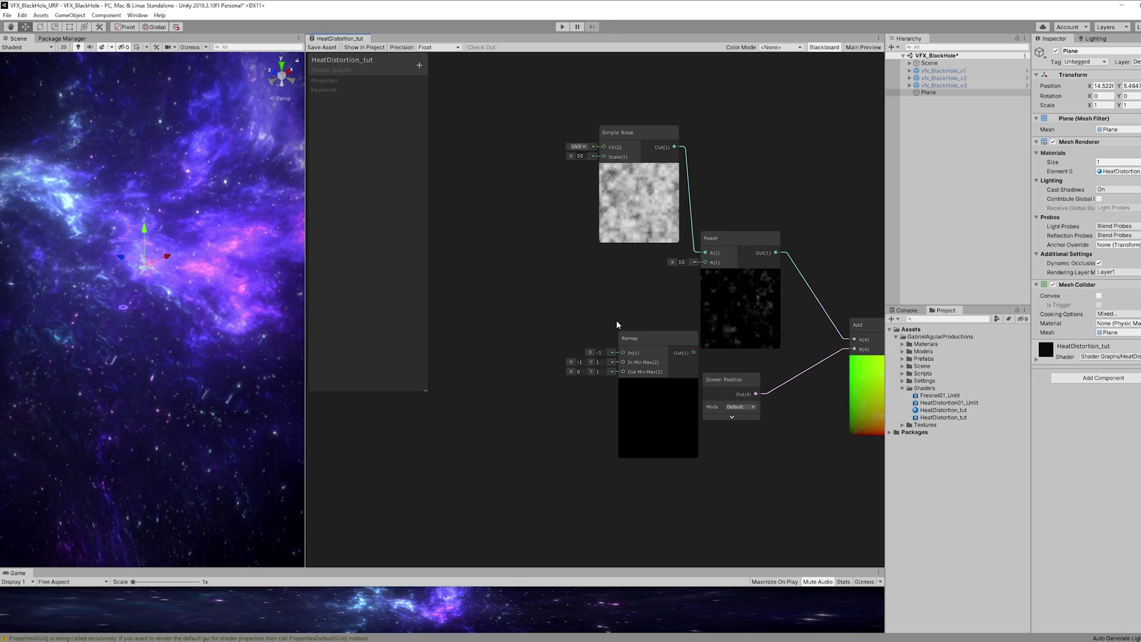
{"action": "scroll", "coordinate": [617, 324], "scroll_direction": "up", "scroll_amount": 1}
{"action": "left_click_drag", "start_coordinate": [676, 353], "coordinate": [634, 291]}
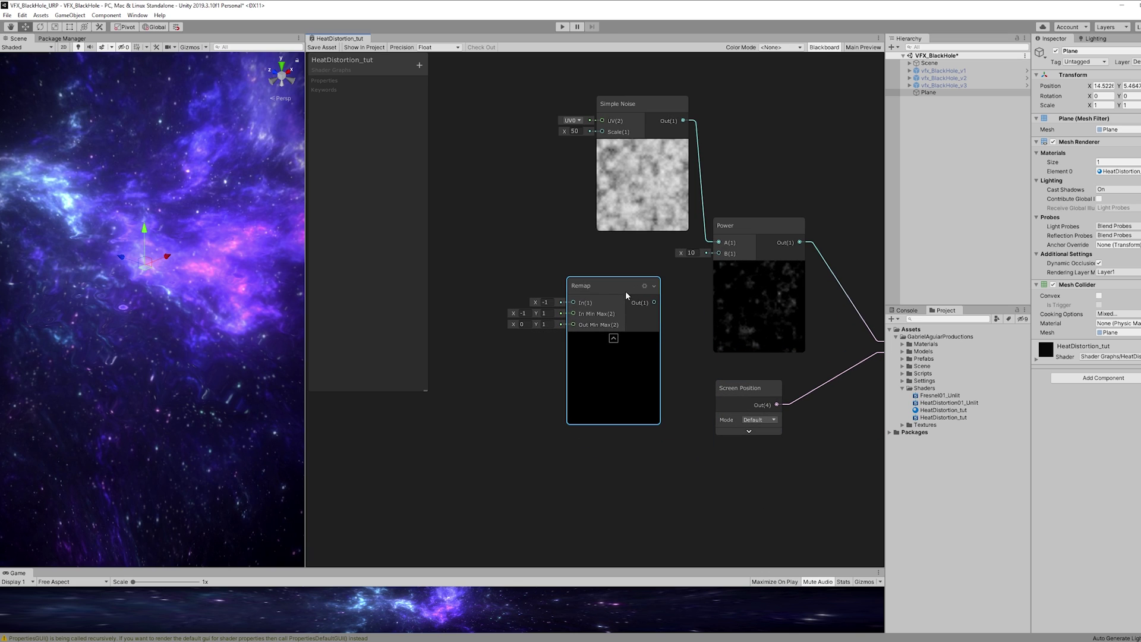
{"action": "type", "text": "1"}
{"action": "key", "text": "Return"}
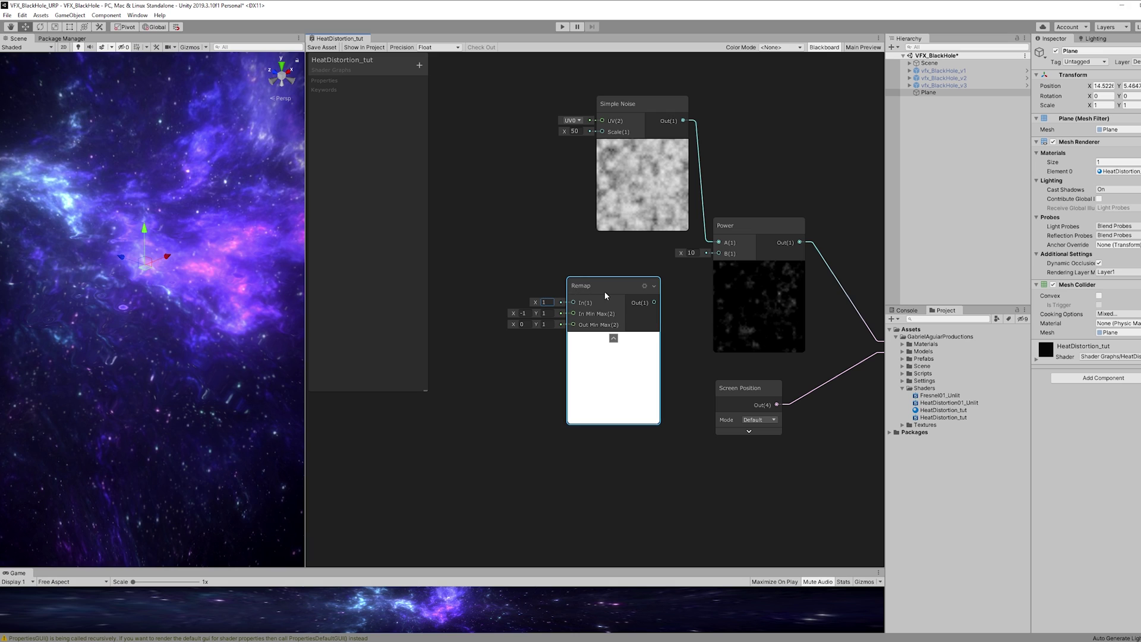
{"action": "left_click_drag", "start_coordinate": [604, 291], "coordinate": [597, 309]}
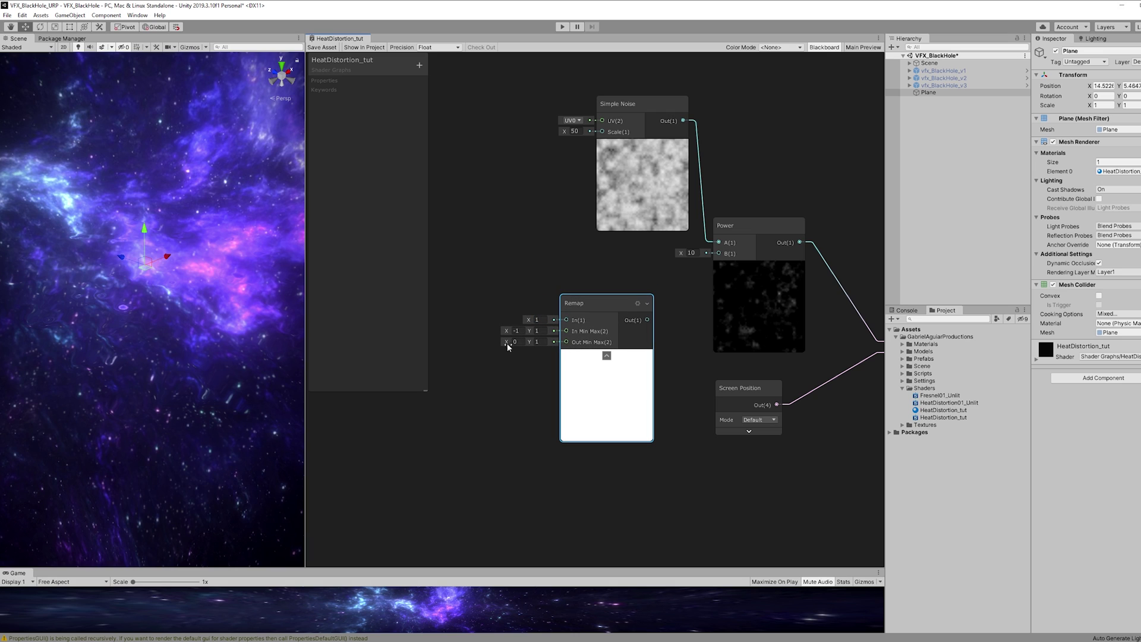
Add a Vector 2 node beside Remap and connect its output to Remap's In Min Max input.
{"action": "middle_click_drag", "start_coordinate": [508, 376], "coordinate": [640, 385]}
{"action": "left_click", "coordinate": [592, 344]}
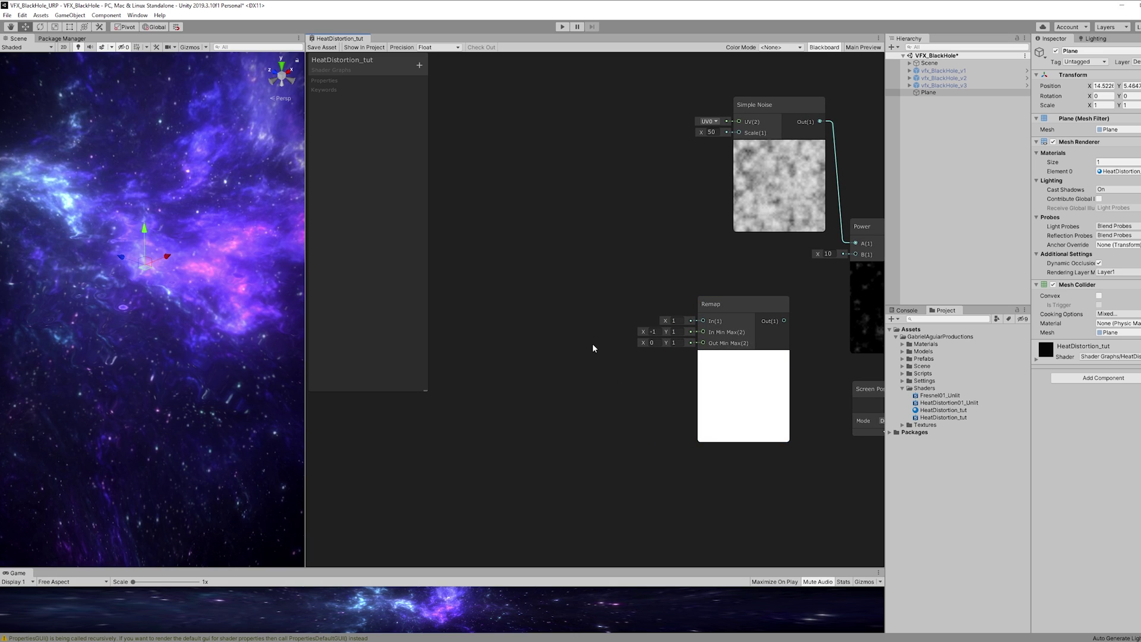
{"action": "key", "text": "space"}
{"action": "type", "text": "vec"}
{"action": "left_click", "coordinate": [564, 378]}
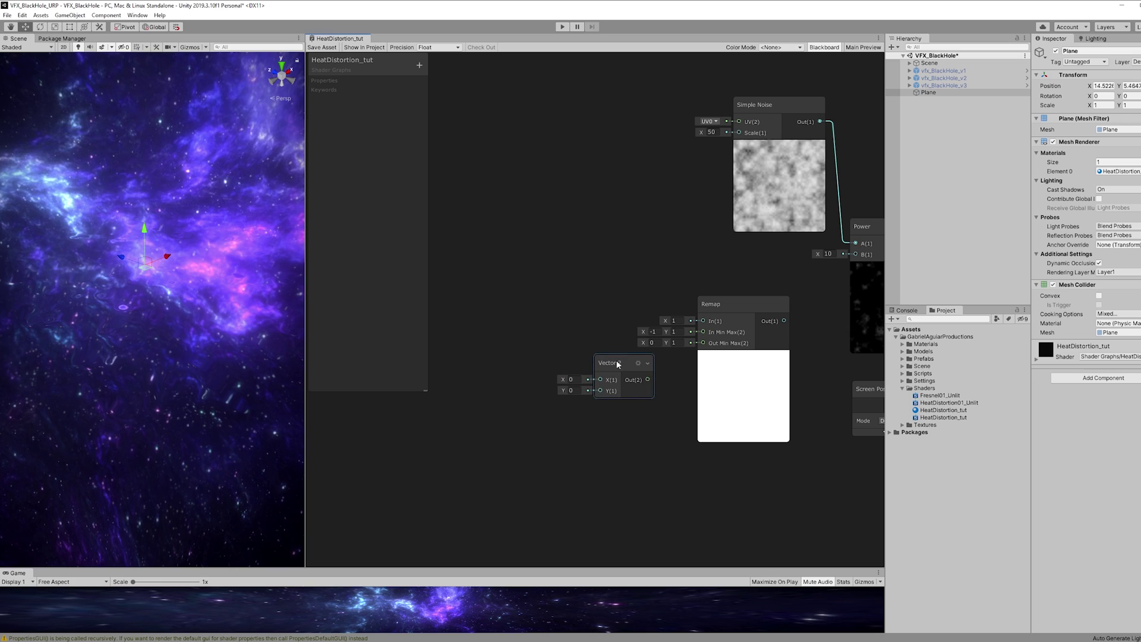
{"action": "left_click_drag", "start_coordinate": [618, 365], "coordinate": [703, 332]}
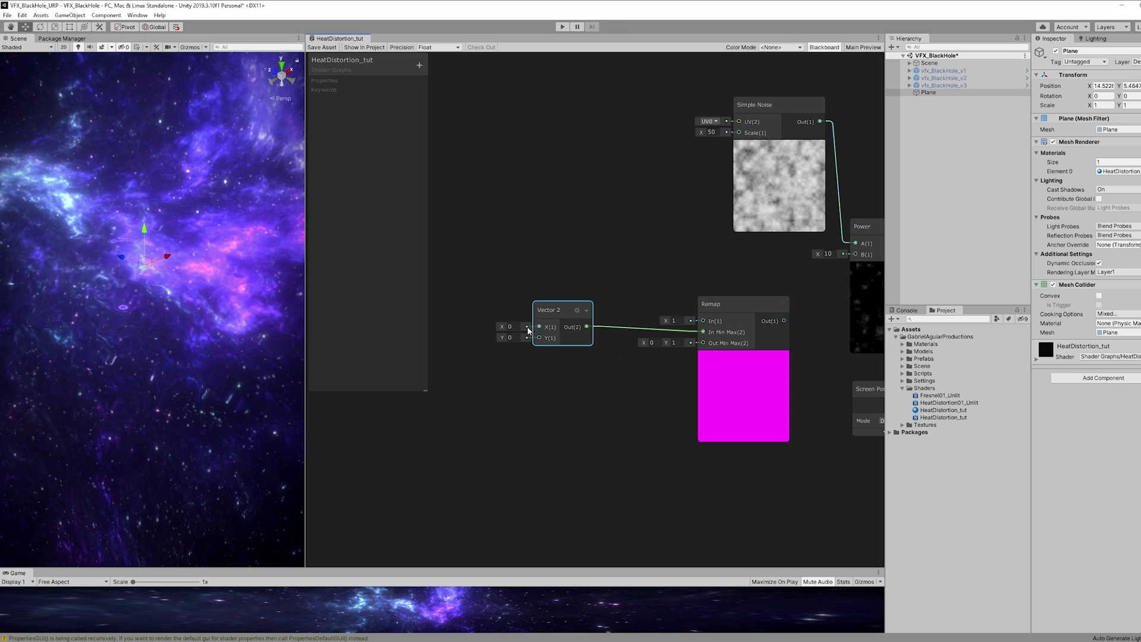
{"action": "left_click_drag", "start_coordinate": [561, 319], "coordinate": [597, 323]}
{"action": "middle_click_drag", "start_coordinate": [534, 324], "coordinate": [580, 315]}
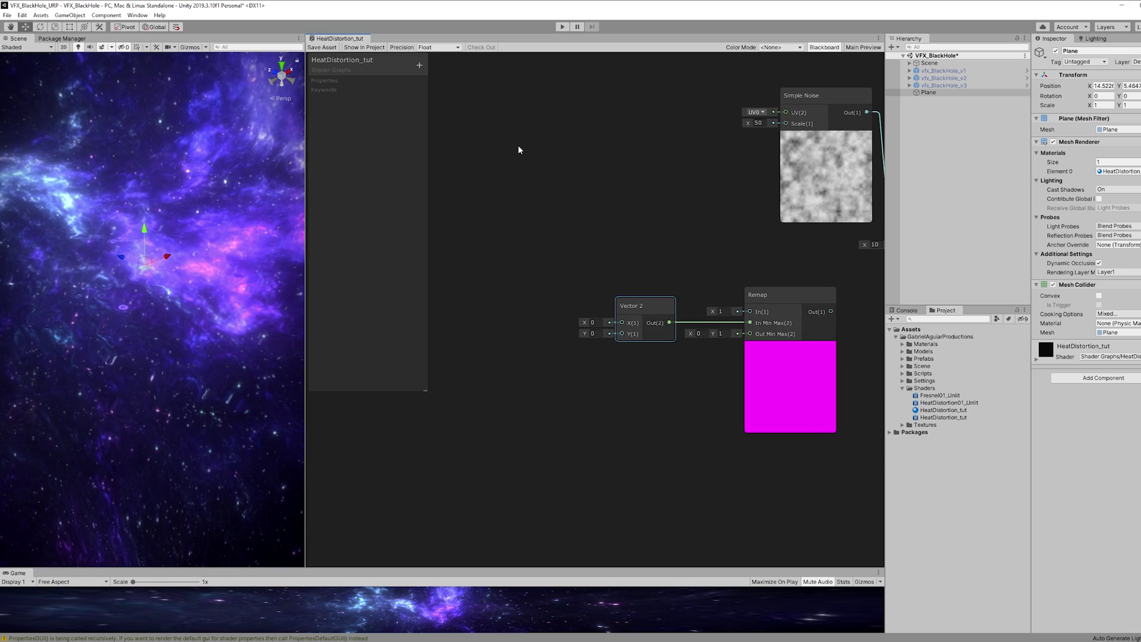
Feed a new Vector1 property named DistortionAmount into Vector 2's Y input, and connect Remap's output to Power's B input.
{"action": "left_click", "coordinate": [421, 66]}
{"action": "left_click", "coordinate": [428, 69]}
{"action": "type", "text": "DistortionAmount"}
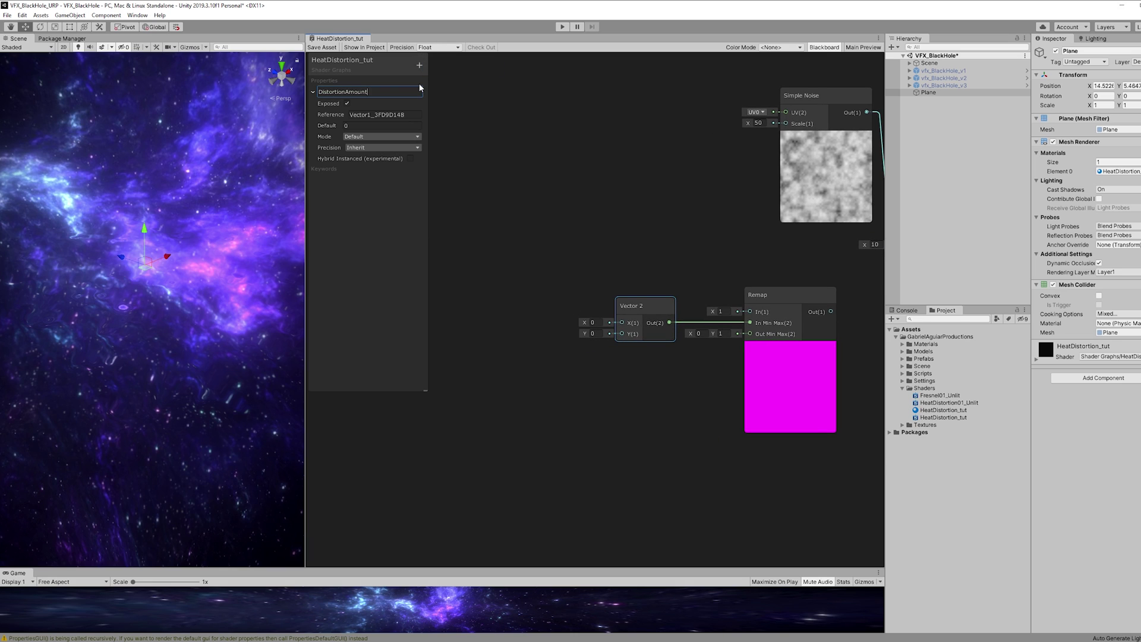
{"action": "key", "text": "Return"}
{"action": "left_click_drag", "start_coordinate": [453, 205], "coordinate": [622, 333]}
{"action": "middle_click_drag", "start_coordinate": [745, 245], "coordinate": [579, 270]}
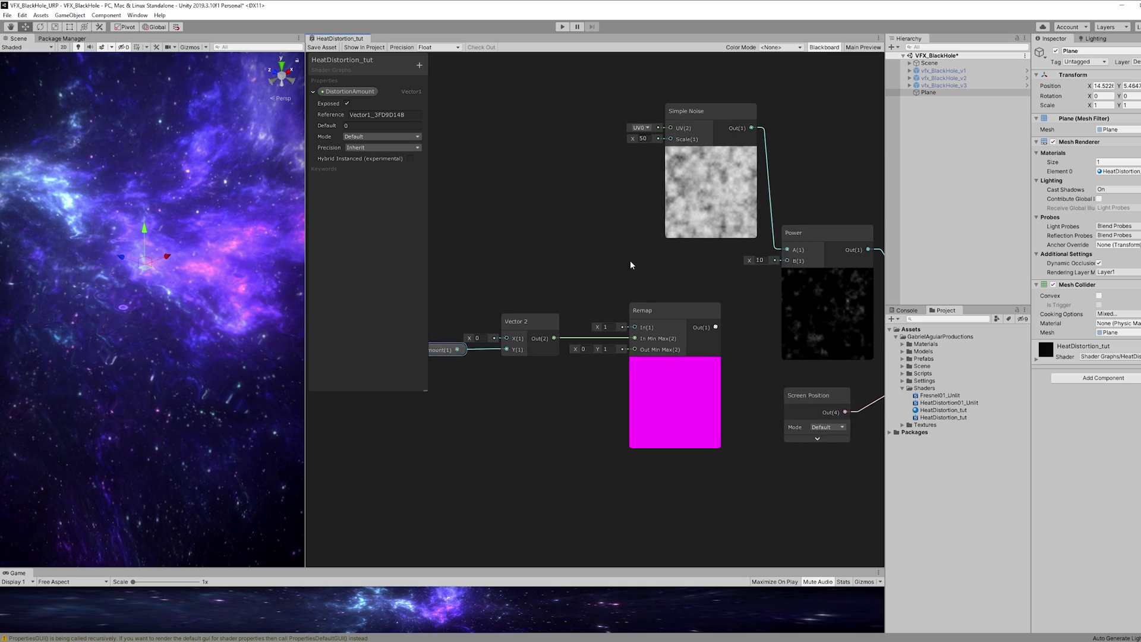
{"action": "left_click_drag", "start_coordinate": [664, 337], "coordinate": [740, 272]}
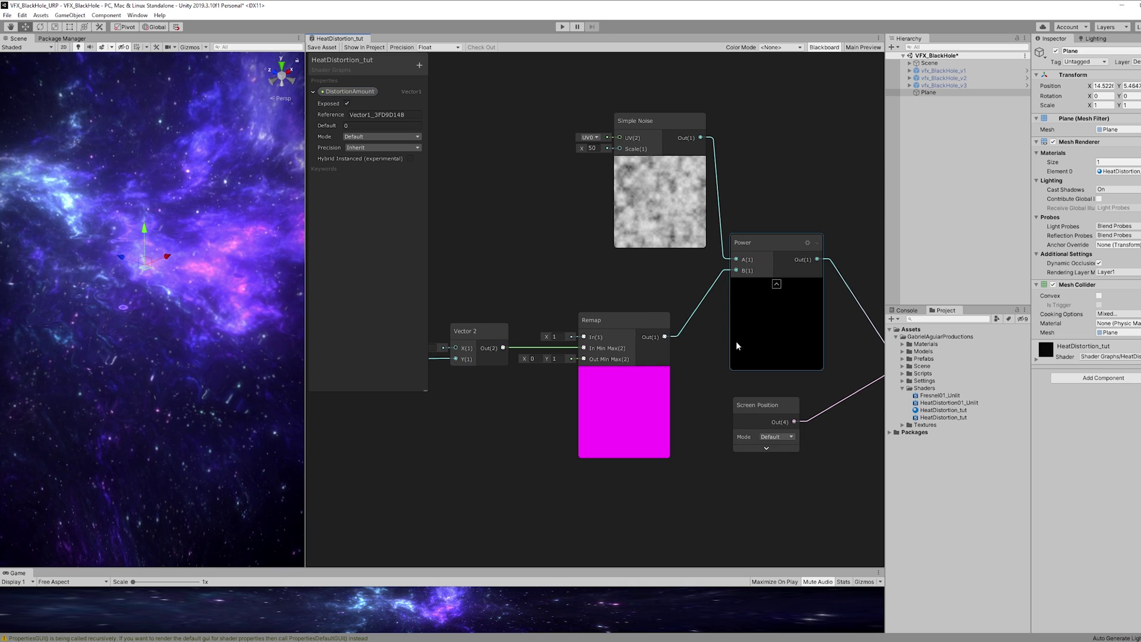
Test the DistortionAmount of the plane's material by increasing it gradually, setting it to 1, and resetting it to 0.
{"action": "middle_click_drag", "start_coordinate": [122, 282], "coordinate": [128, 277]}
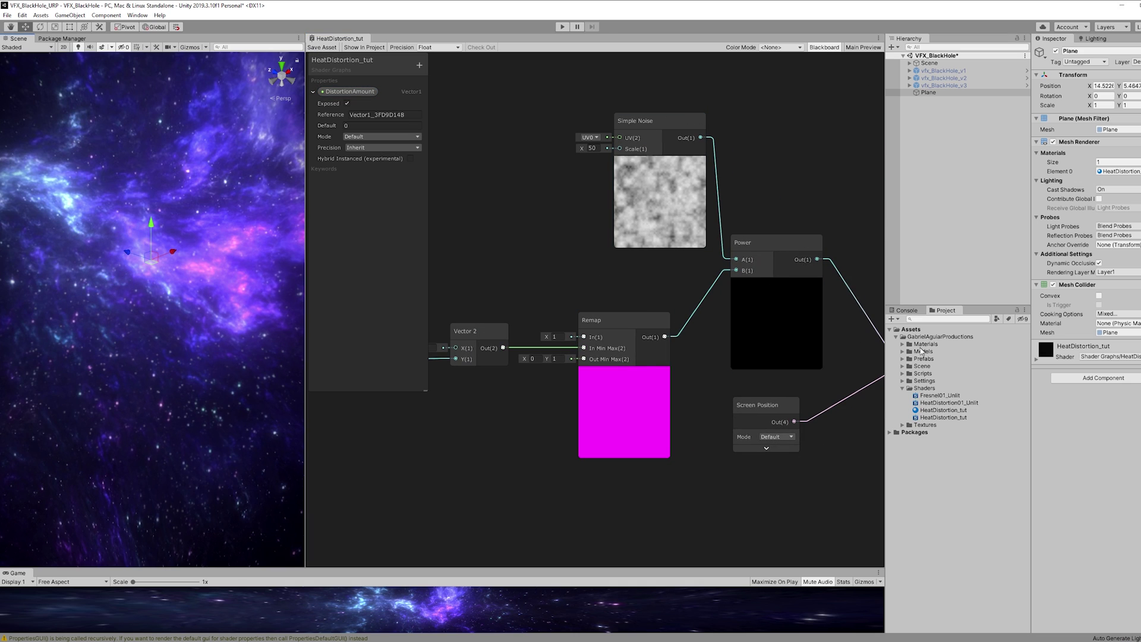
{"action": "left_click", "coordinate": [1026, 356]}
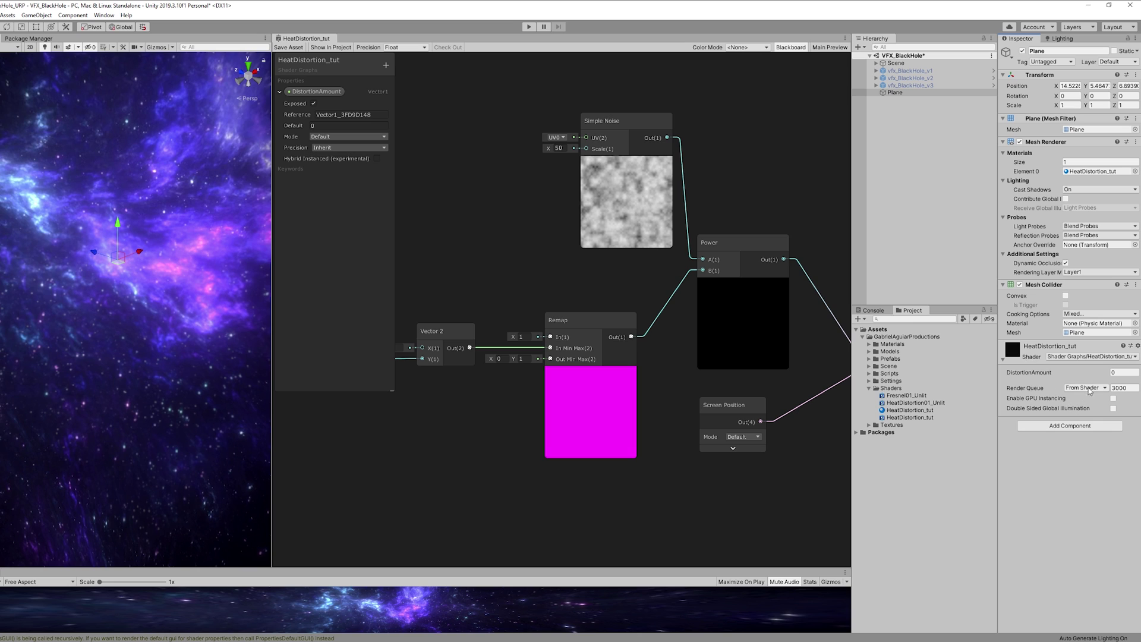
{"action": "left_click_drag", "start_coordinate": [1110, 373], "coordinate": [1124, 375]}
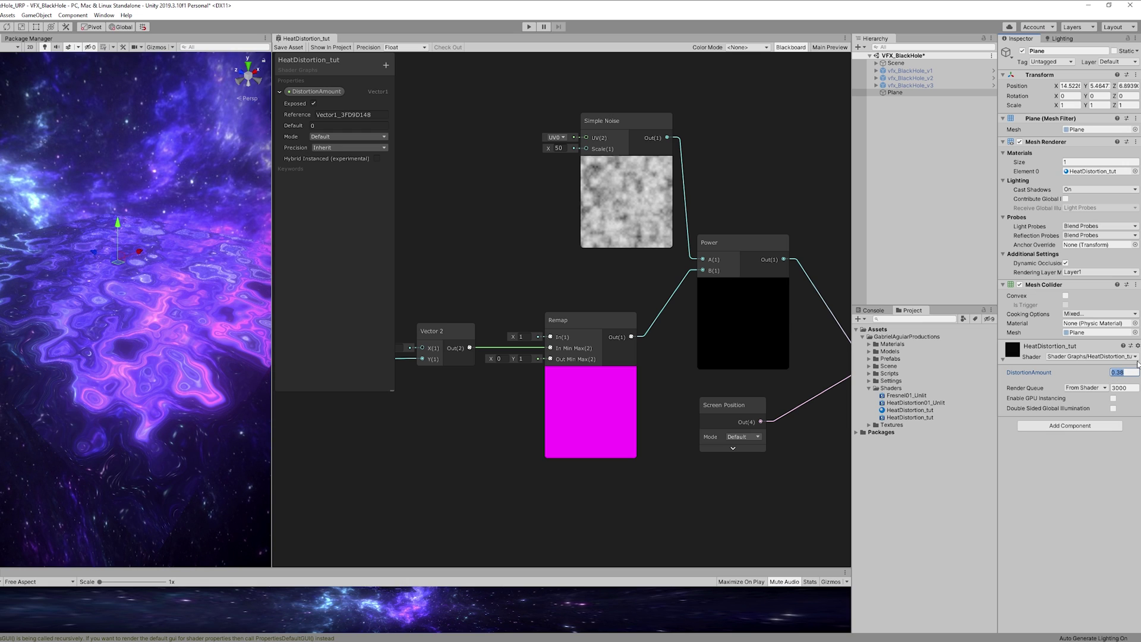
{"action": "type", "text": "1"}
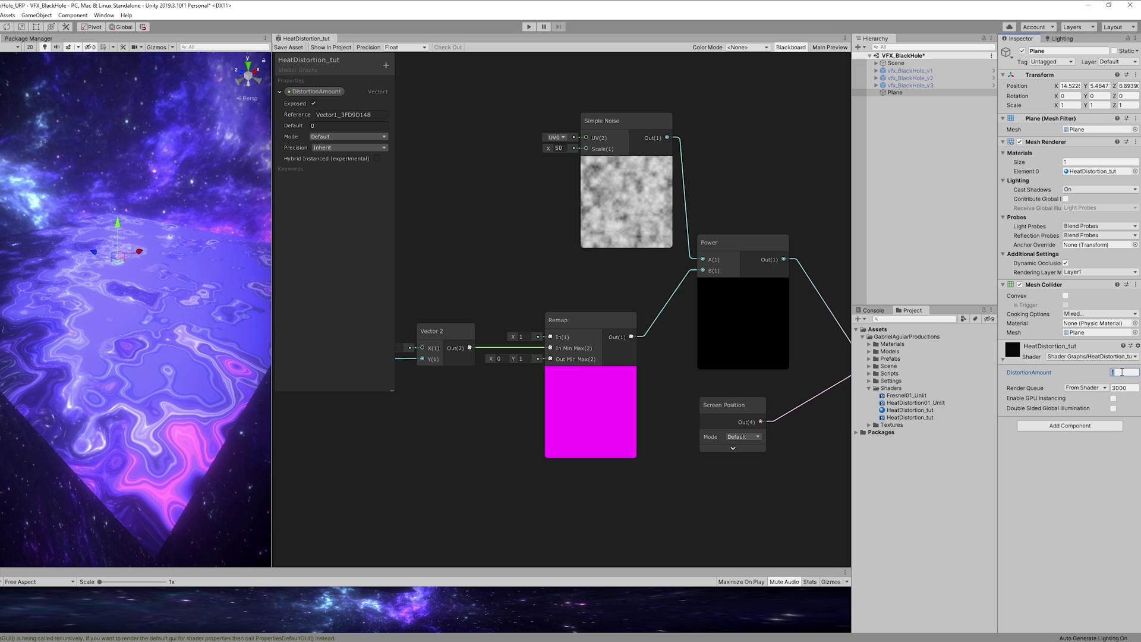
{"action": "type", "text": "0"}
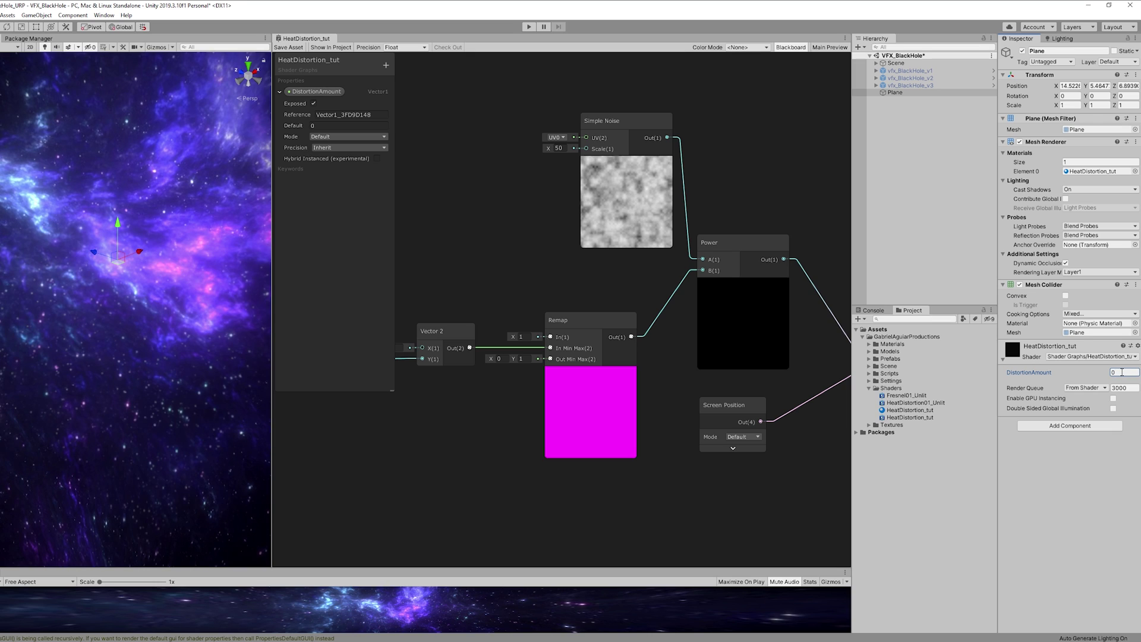
Switch the DistortionAmount property's mode to Slider, and add a Texture2D property named Maintex above it.
{"action": "left_click", "coordinate": [326, 141]}
{"action": "left_click", "coordinate": [324, 158]}
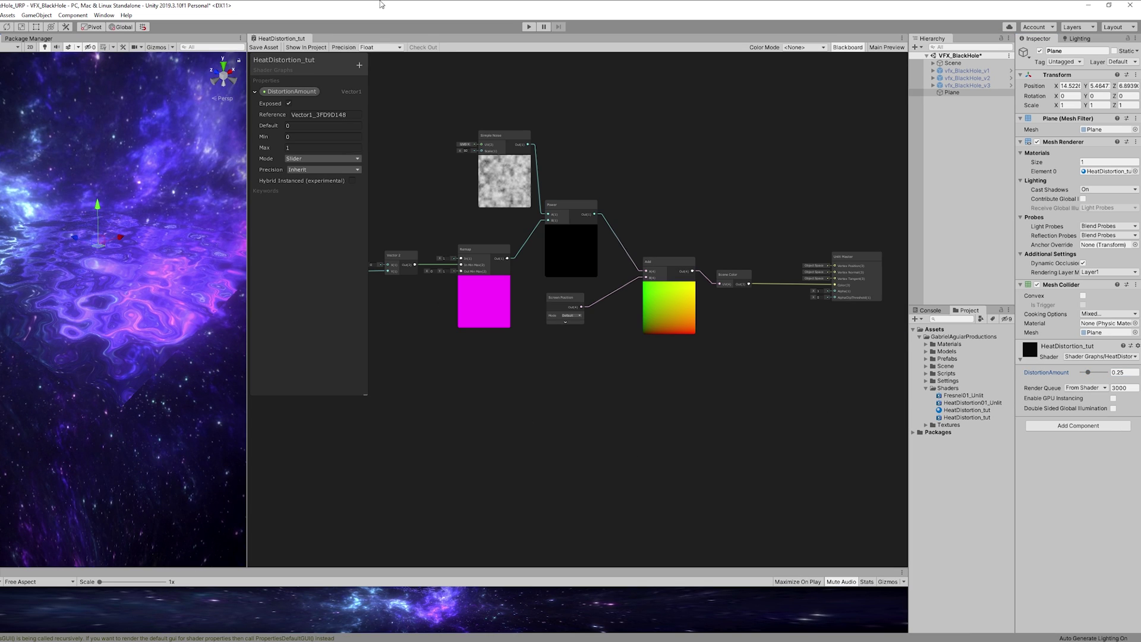
{"action": "left_click", "coordinate": [359, 65]}
{"action": "left_click", "coordinate": [392, 111]}
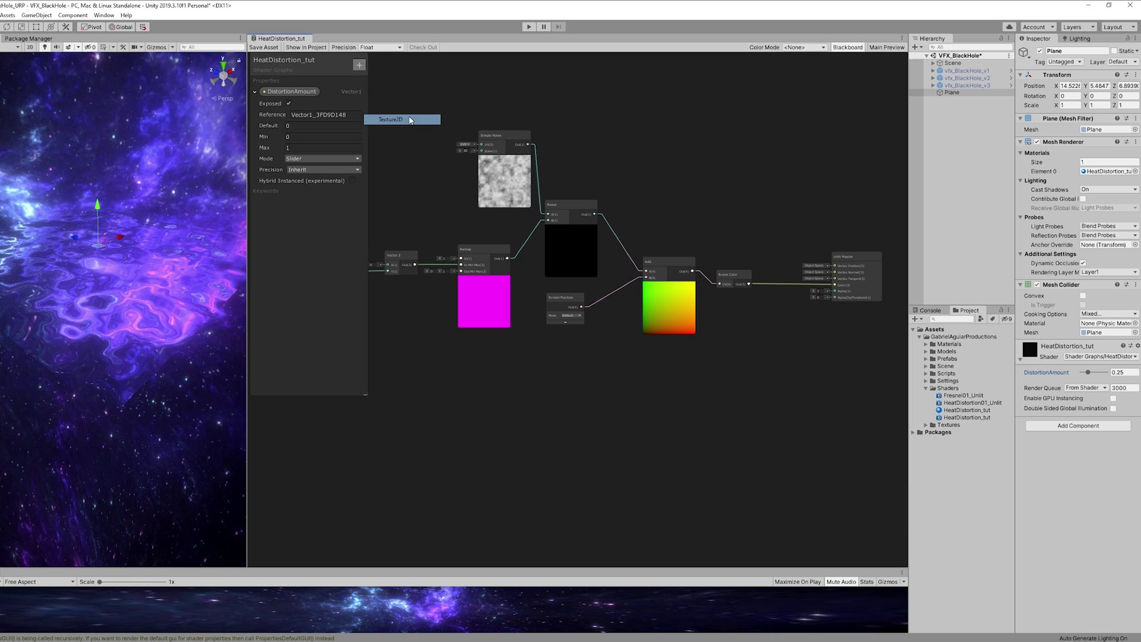
{"action": "type", "text": "Maintex"}
{"action": "key", "text": "Return"}
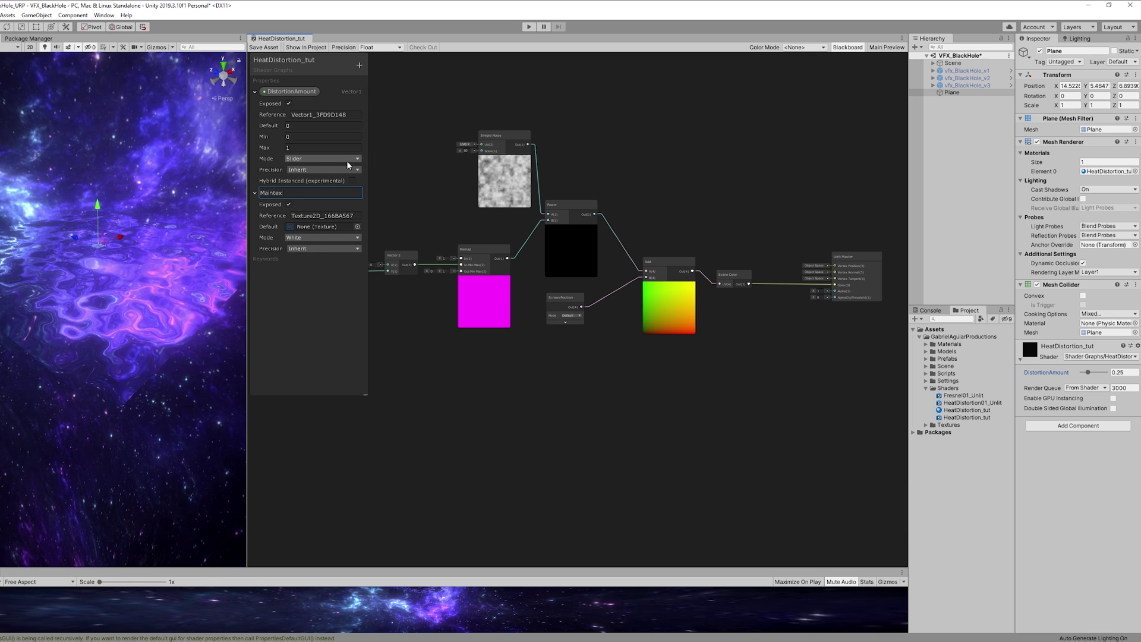
{"action": "left_click_drag", "start_coordinate": [279, 93], "coordinate": [285, 93]}
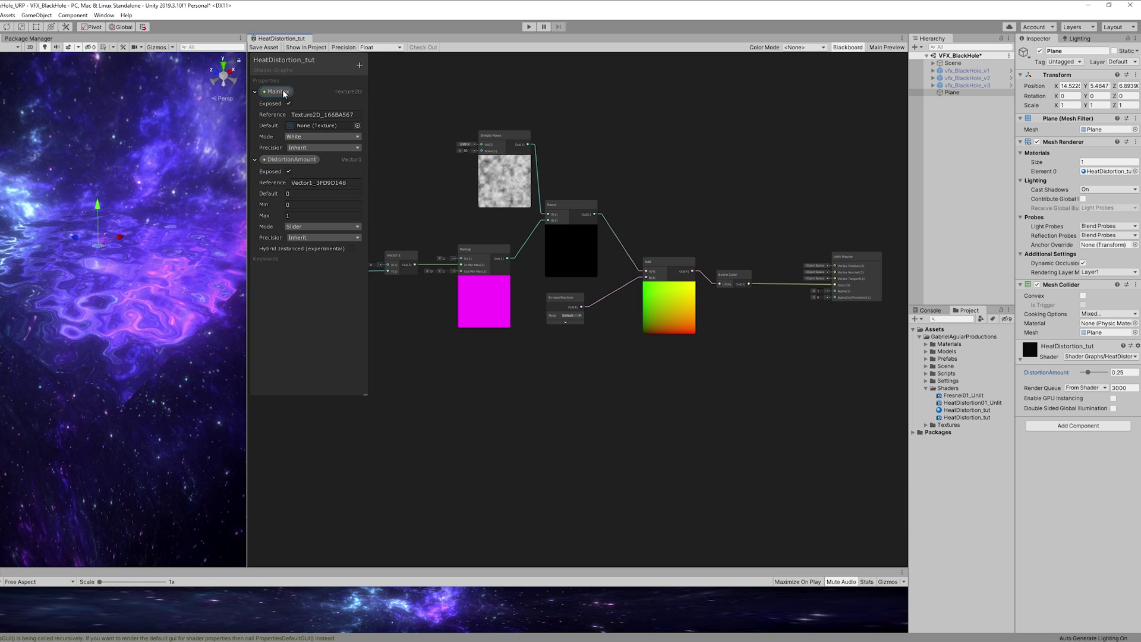
Compare Beam02_black and Default-Particle as Maintex's default texture and assign Beam02_black.
{"action": "left_click", "coordinate": [357, 125]}
{"action": "left_click_drag", "start_coordinate": [618, 123], "coordinate": [570, 137]}
{"action": "left_click", "coordinate": [594, 184]}
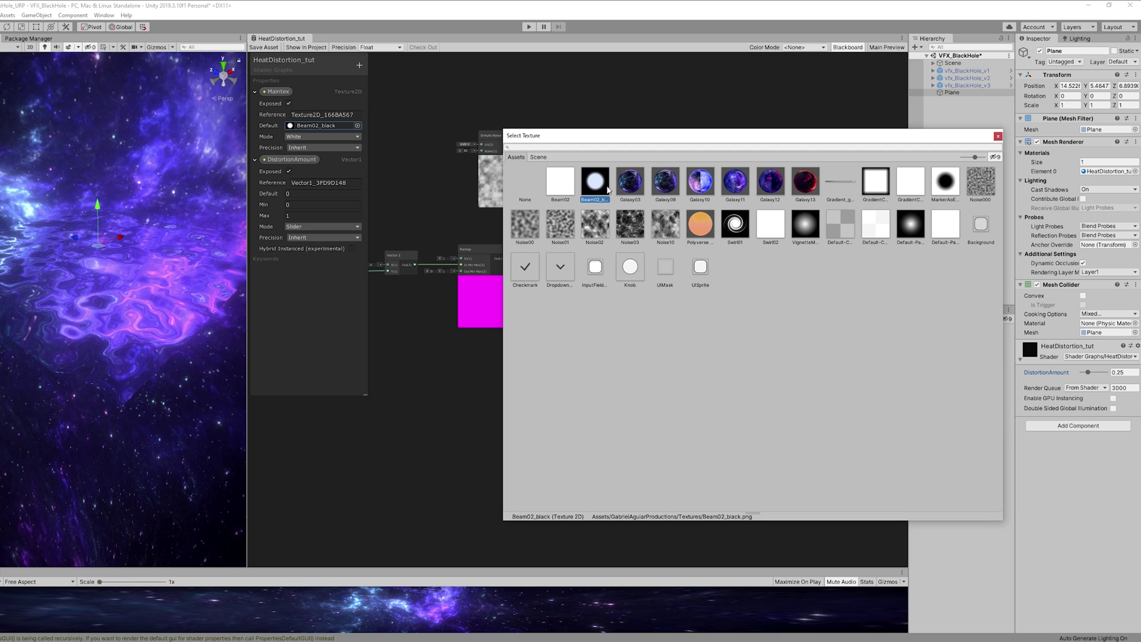
{"action": "left_click", "coordinate": [911, 227]}
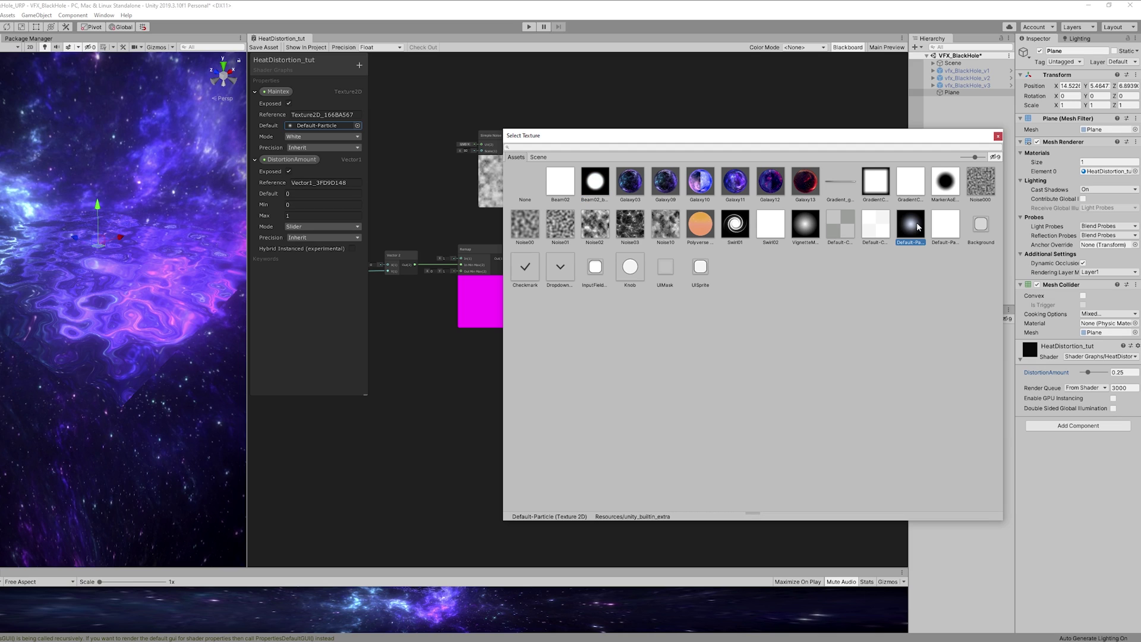
{"action": "left_click", "coordinate": [604, 195]}
{"action": "double_click", "coordinate": [599, 190]}
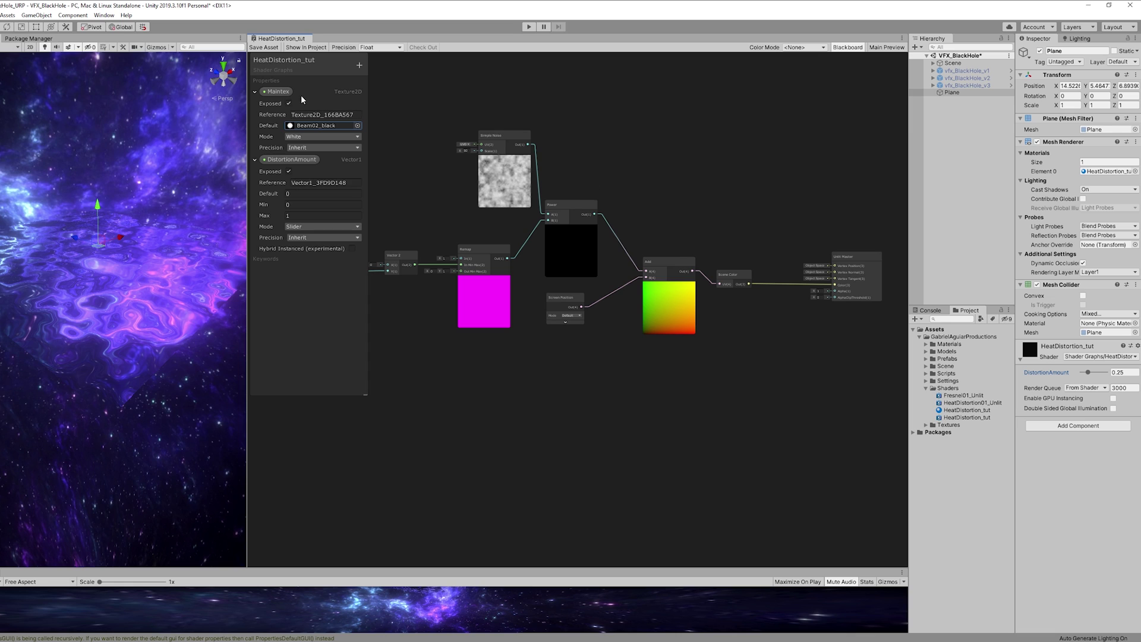
Place Maintex in the graph with a Sample Texture 2D node and connect its RGBA output to a new Multiply node.
{"action": "left_click_drag", "start_coordinate": [671, 136], "coordinate": [675, 135]}
{"action": "type", "text": "sam"}
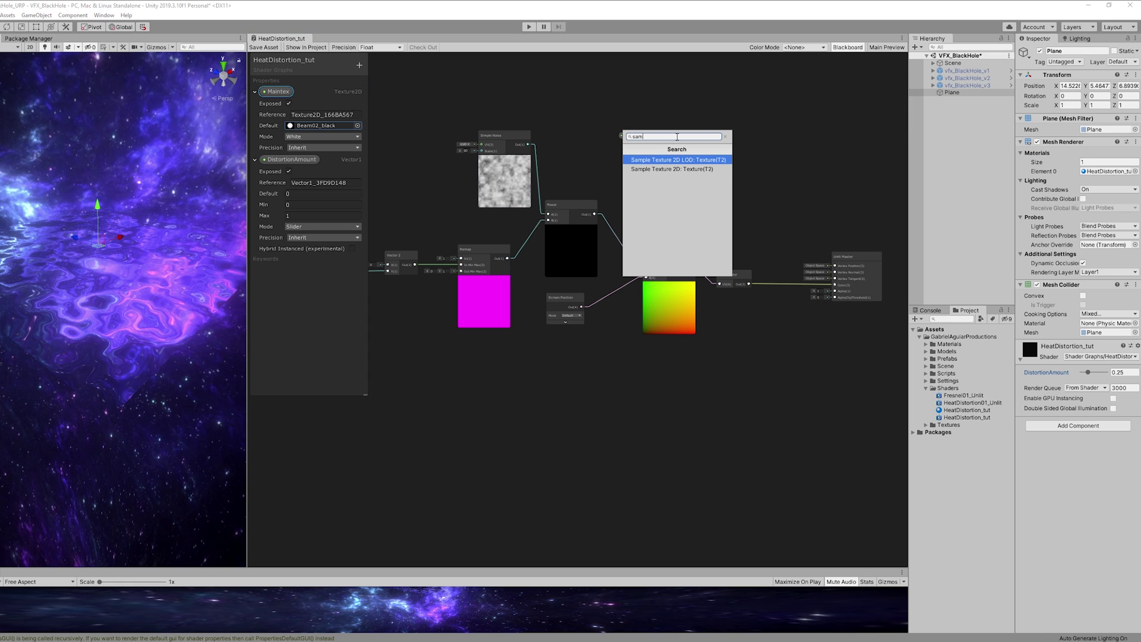
{"action": "key", "text": "Return"}
{"action": "scroll", "coordinate": [610, 179], "scroll_direction": "up", "scroll_amount": 2}
{"action": "middle_click_drag", "start_coordinate": [610, 178], "coordinate": [697, 245]}
{"action": "left_click_drag", "start_coordinate": [696, 244], "coordinate": [638, 171]}
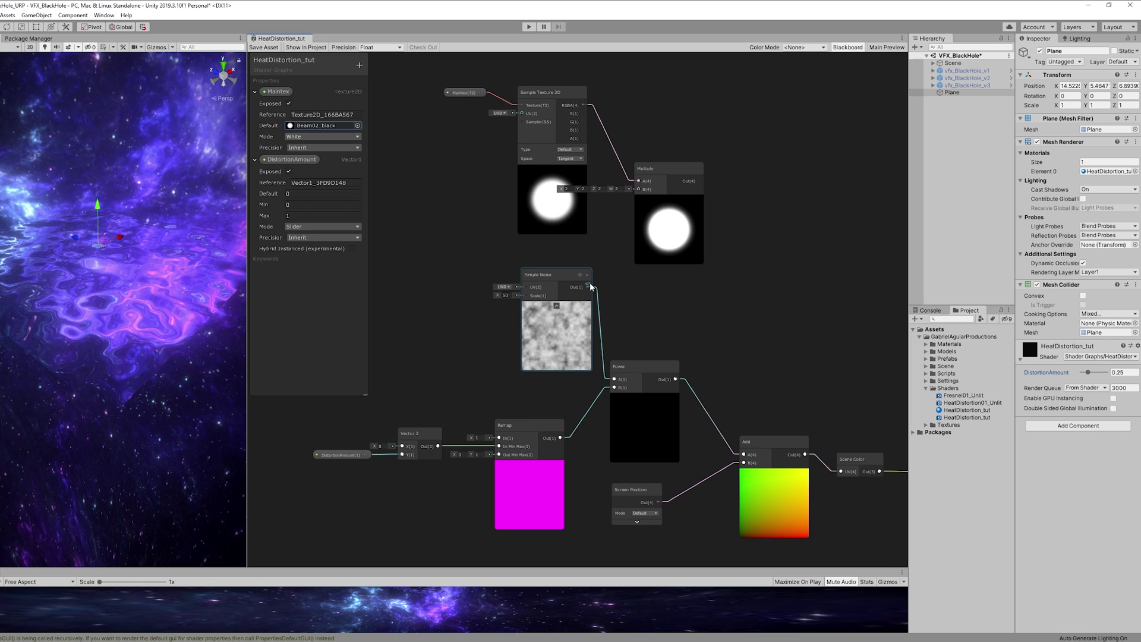
Reconnect Simple Noise to the Multiply node's B input, feed Multiply's output into Power's A input, and save the shader graph.
{"action": "left_click_drag", "start_coordinate": [590, 286], "coordinate": [614, 379]}
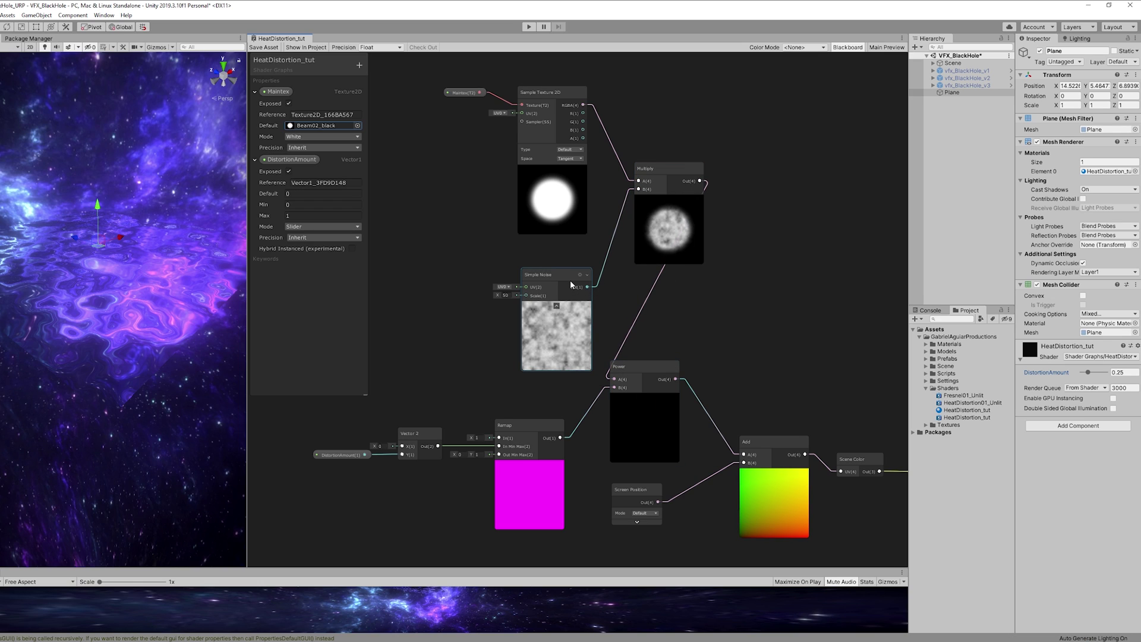
{"action": "left_click_drag", "start_coordinate": [659, 174], "coordinate": [533, 190]}
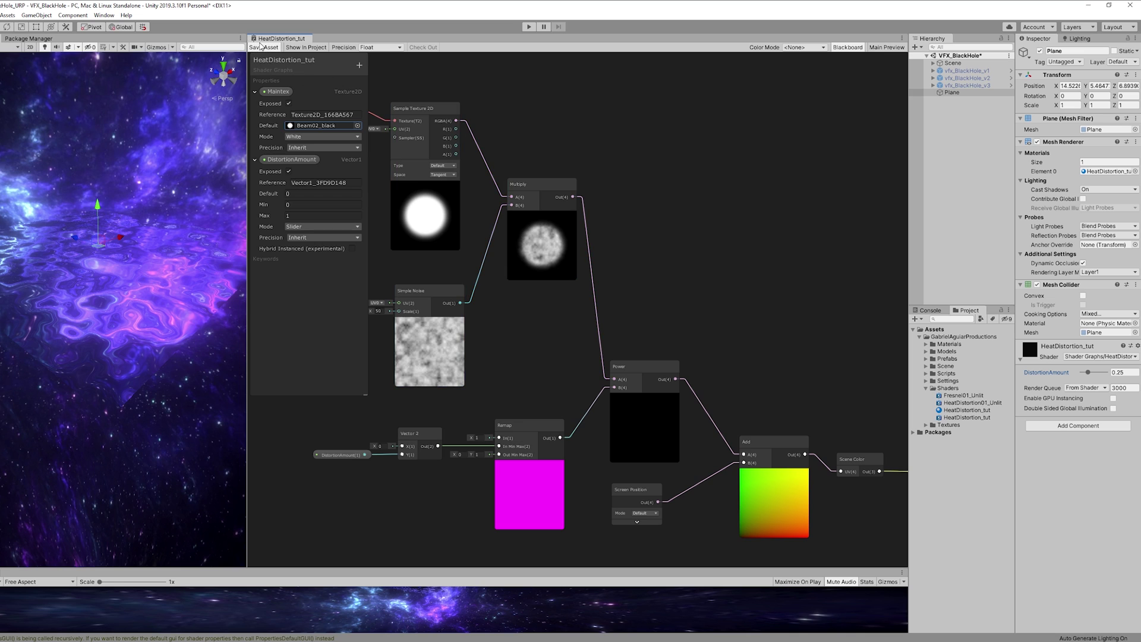
{"action": "left_click", "coordinate": [259, 47]}
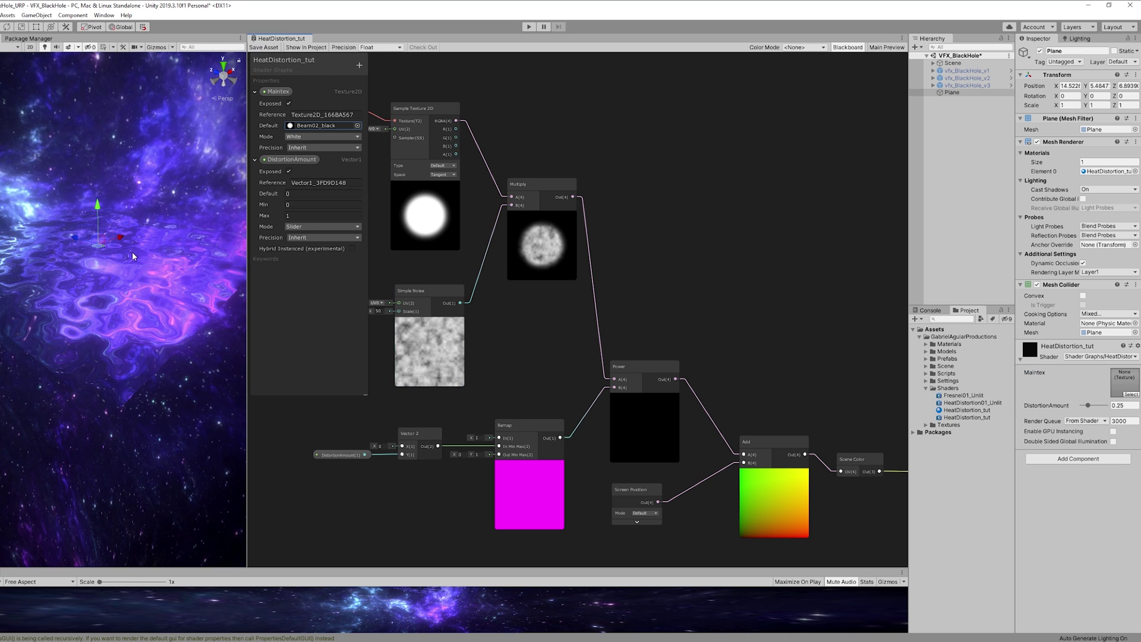
Assign the Beam02_black texture to Maintex on the plane's material and view the masked distortion in the scene.
{"action": "left_click", "coordinate": [1128, 394]}
{"action": "left_click", "coordinate": [591, 194]}
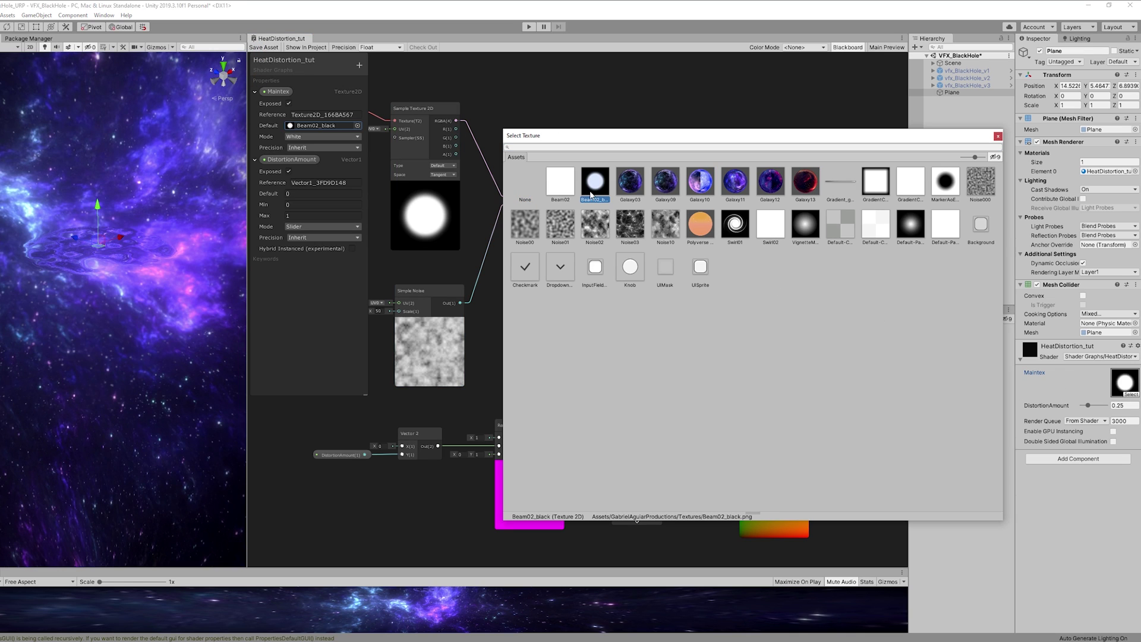
{"action": "left_click", "coordinate": [146, 300]}
{"action": "middle_click_drag", "start_coordinate": [128, 258], "coordinate": [137, 320]}
{"action": "right_click_drag", "start_coordinate": [137, 319], "coordinate": [158, 293]}
{"action": "key", "text": "q"}
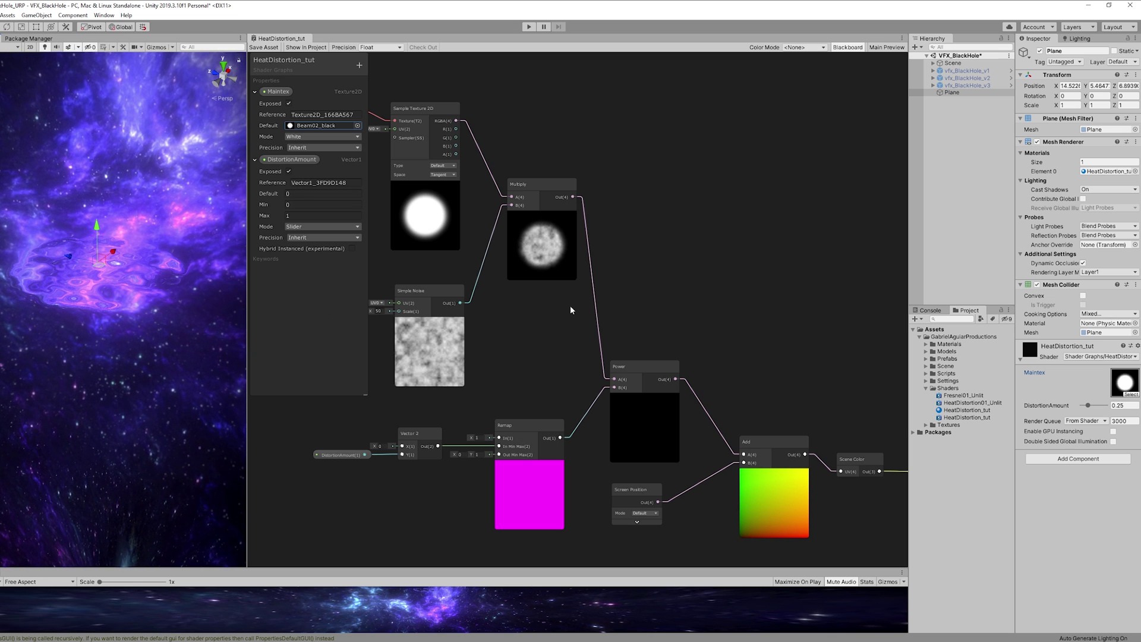
Collapse the Maintex and DistortionAmount properties and add a Vector1 property named DistortionScale.
{"action": "middle_click_drag", "start_coordinate": [519, 316], "coordinate": [638, 339]}
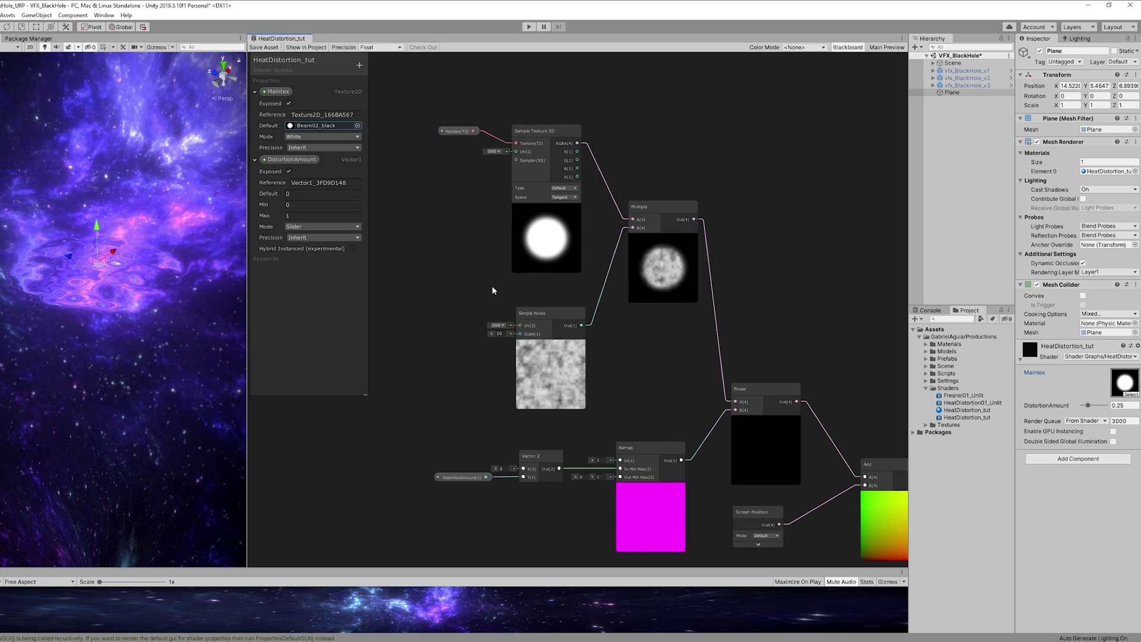
{"action": "left_click", "coordinate": [256, 91]}
{"action": "left_click", "coordinate": [255, 105]}
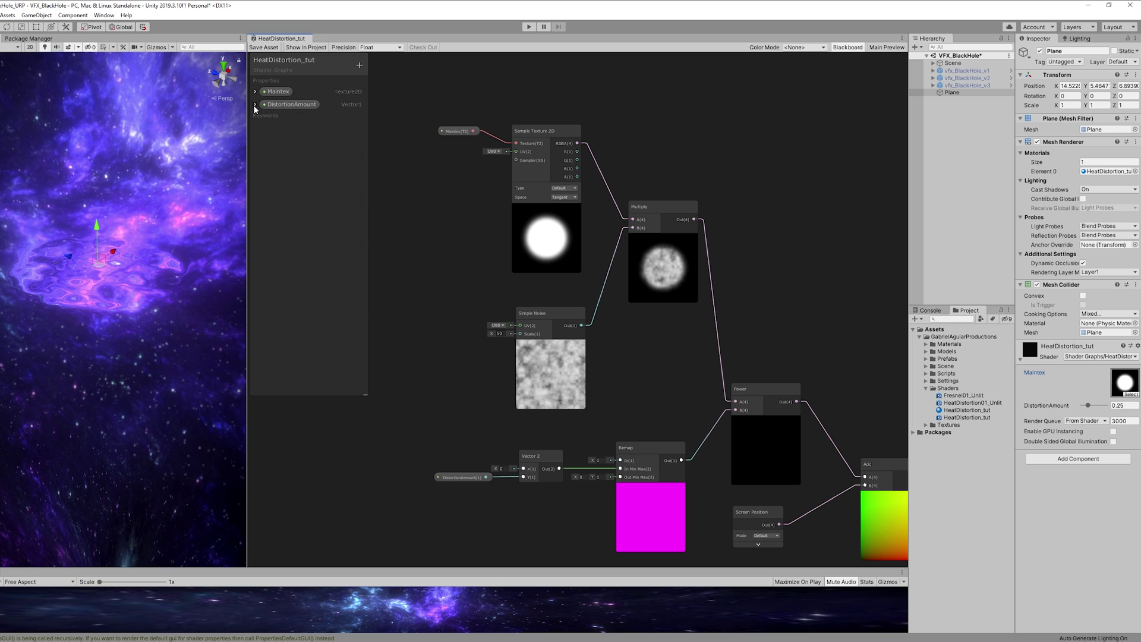
{"action": "left_click", "coordinate": [359, 65]}
{"action": "left_click", "coordinate": [386, 78]}
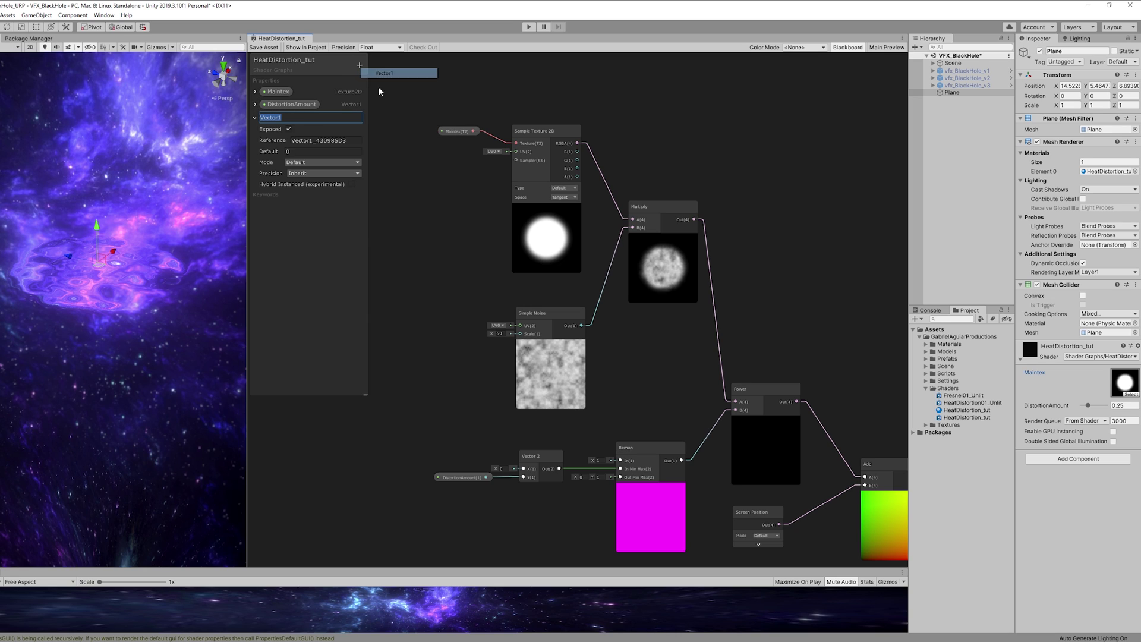
{"action": "type", "text": "DistortionScale"}
{"action": "key", "text": "Return"}
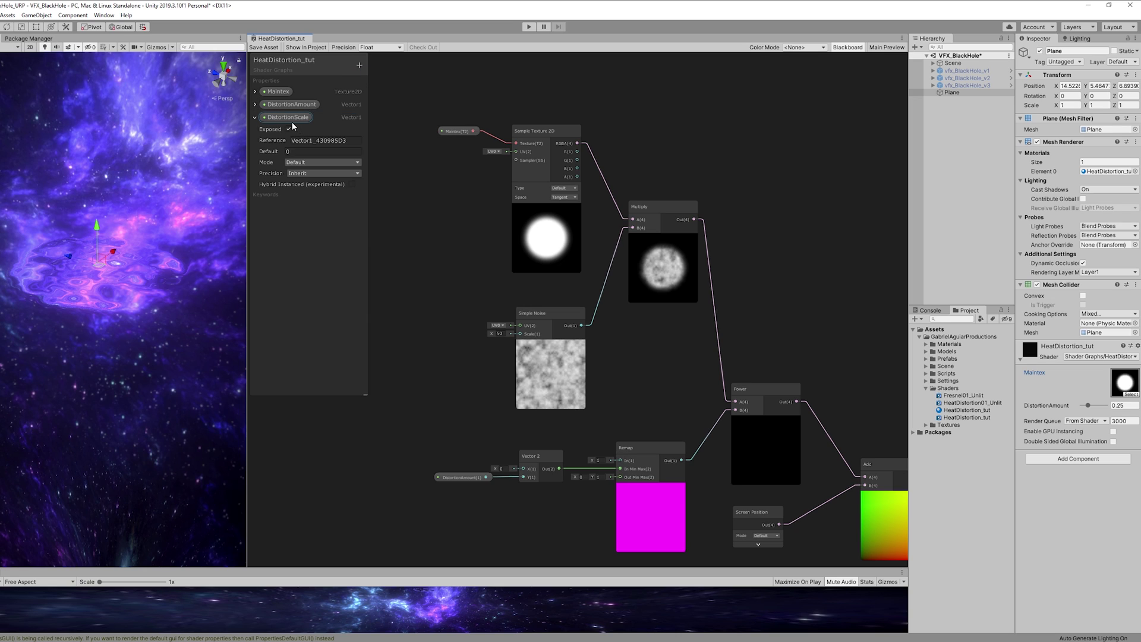
Set DistortionScale's default to 50 and connect it to the Simple Noise node's Scale input.
{"action": "left_click", "coordinate": [292, 151]}
{"action": "type", "text": "50"}
{"action": "left_click", "coordinate": [289, 117]}
{"action": "left_click_drag", "start_coordinate": [289, 116], "coordinate": [520, 334]}
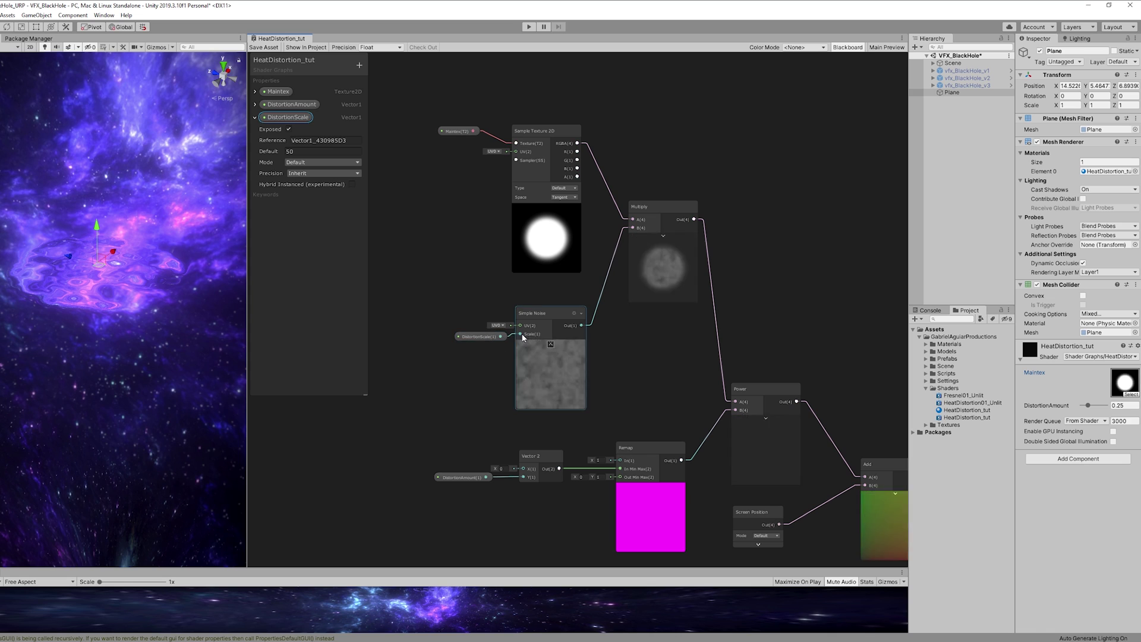
Add a Twirl node with a strength of about 18, connect it to Simple Noise's UV input, and view the swirl on the plane.
{"action": "middle_click_drag", "start_coordinate": [445, 309], "coordinate": [510, 286]}
{"action": "scroll", "coordinate": [509, 286], "scroll_direction": "up", "scroll_amount": 1}
{"action": "key", "text": "space"}
{"action": "type", "text": "twirl"}
{"action": "key", "text": "Return"}
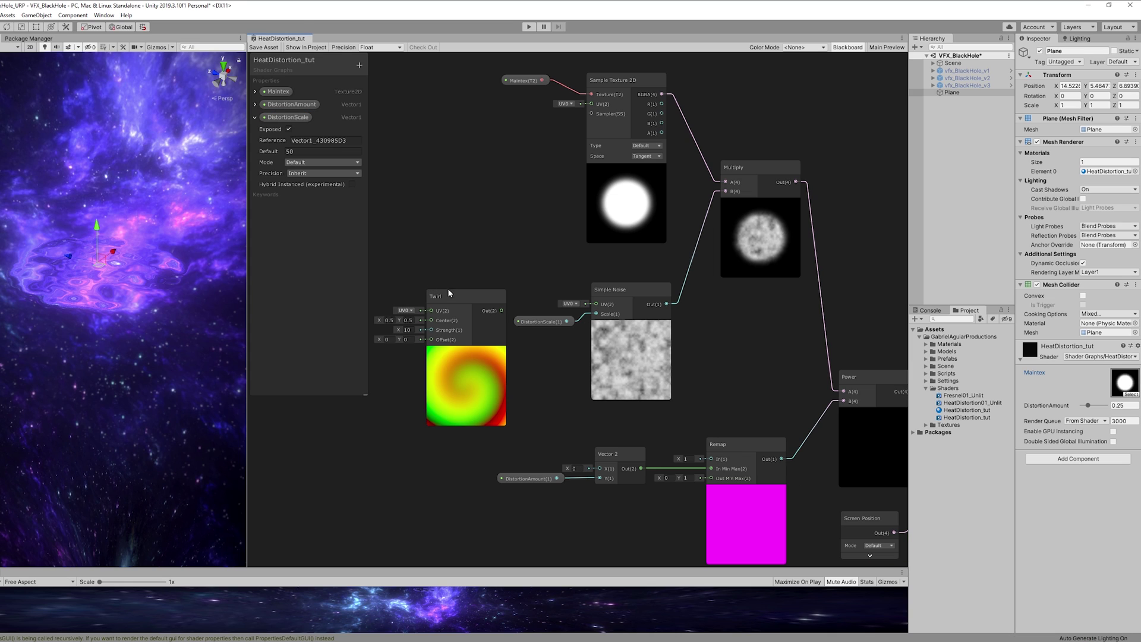
{"action": "left_click_drag", "start_coordinate": [447, 288], "coordinate": [434, 266]}
{"action": "middle_click_drag", "start_coordinate": [429, 219], "coordinate": [505, 223]}
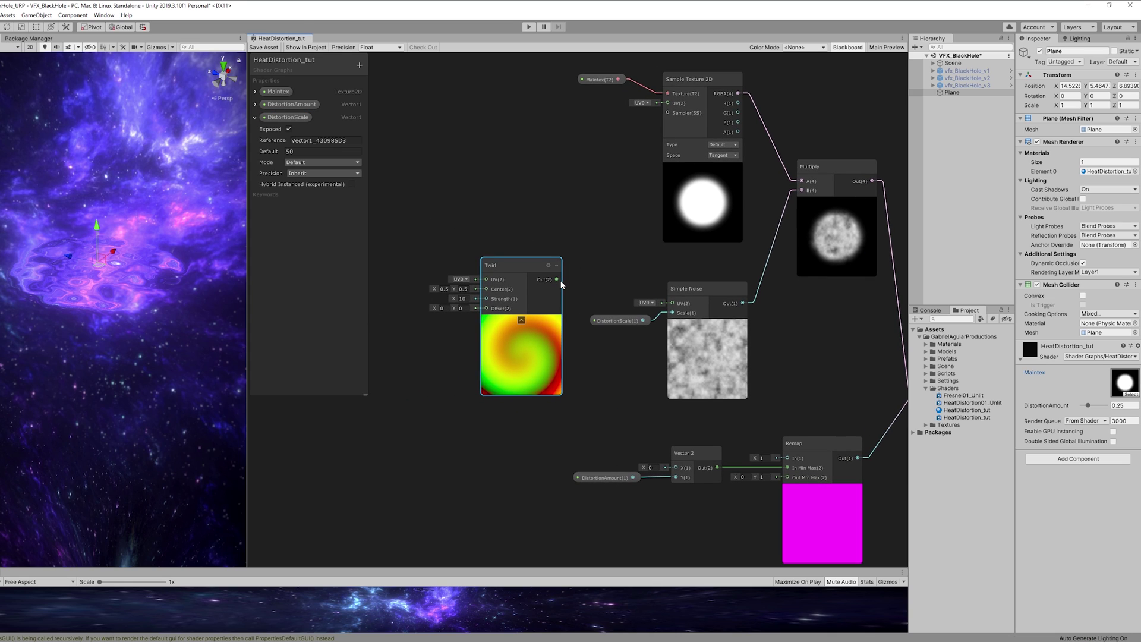
{"action": "left_click_drag", "start_coordinate": [557, 279], "coordinate": [672, 303]}
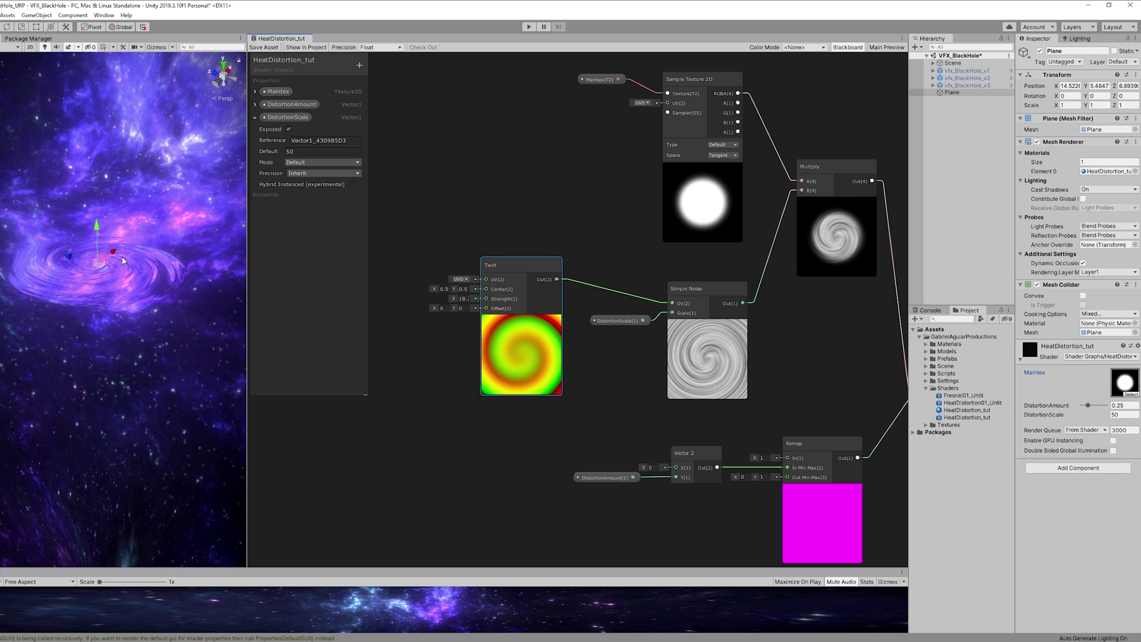
{"action": "left_click_drag", "start_coordinate": [123, 244], "coordinate": [112, 279], "text": "alt"}
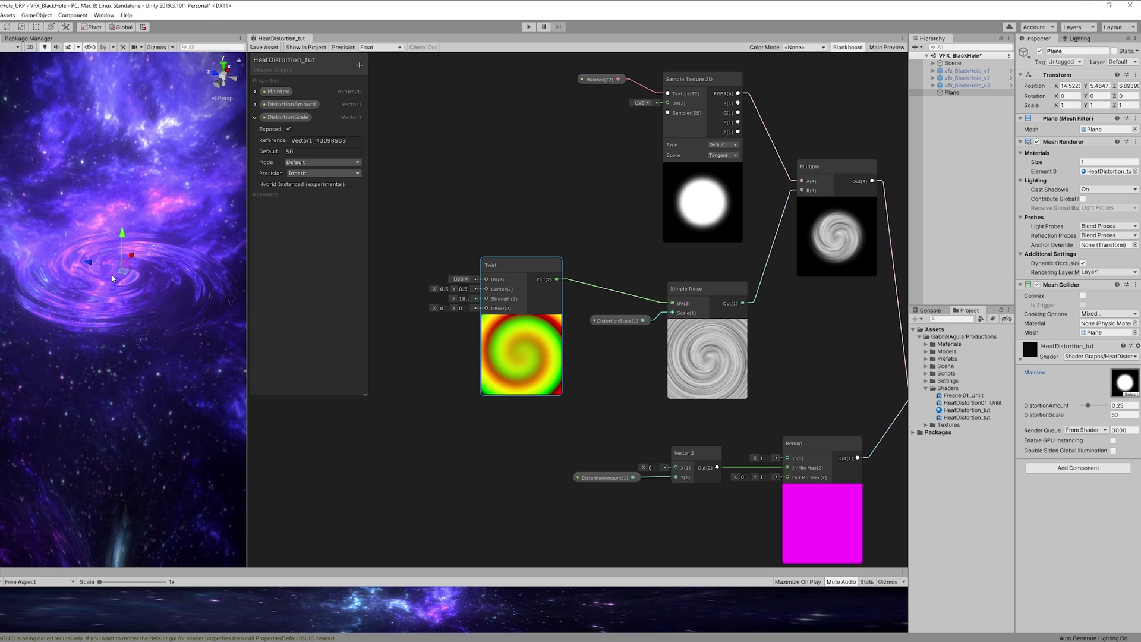
Add a Vector1 property named RotationAmount with a default of 1 and collapse the DistortionScale property.
{"action": "middle_click_drag", "start_coordinate": [455, 208], "coordinate": [527, 201]}
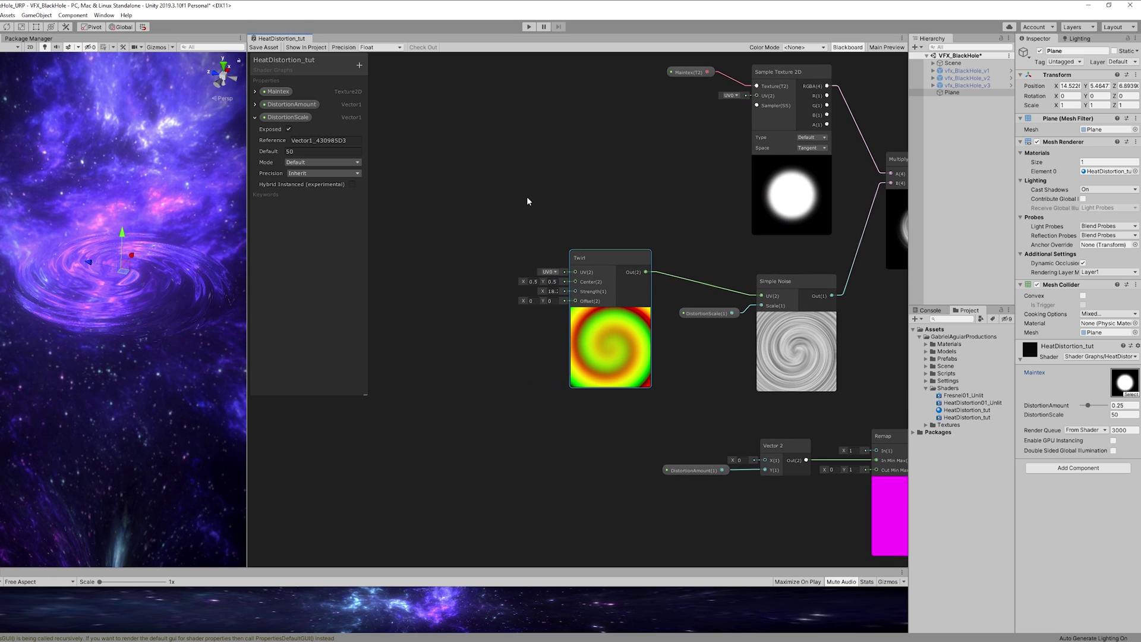
{"action": "left_click", "coordinate": [359, 65]}
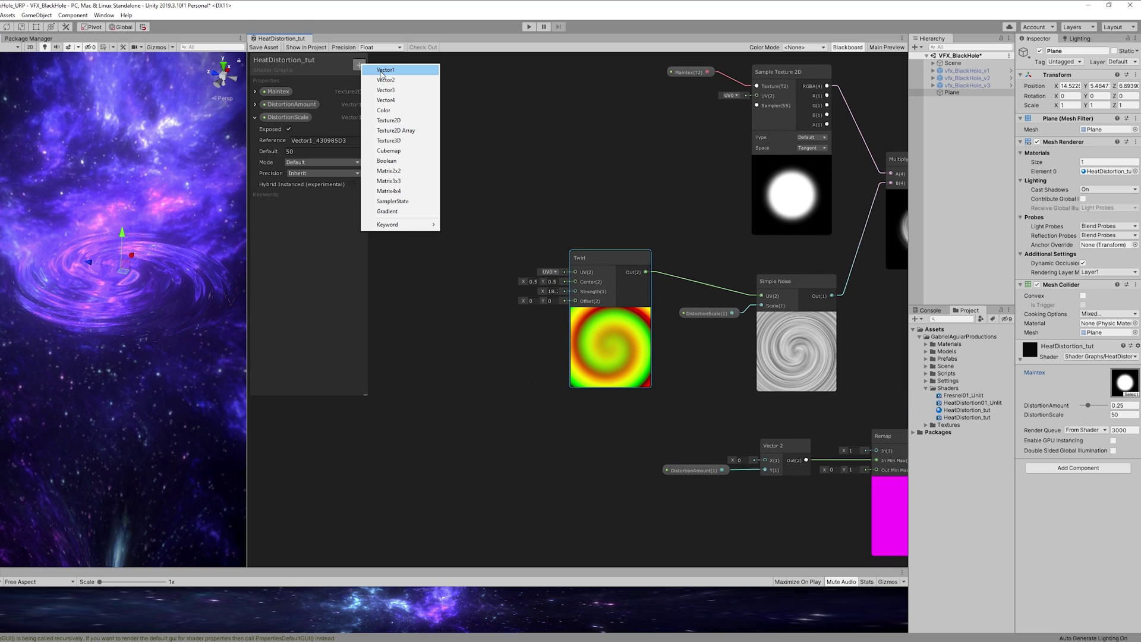
{"action": "left_click", "coordinate": [384, 70]}
{"action": "type", "text": "RotationAmount"}
{"action": "key", "text": "Return"}
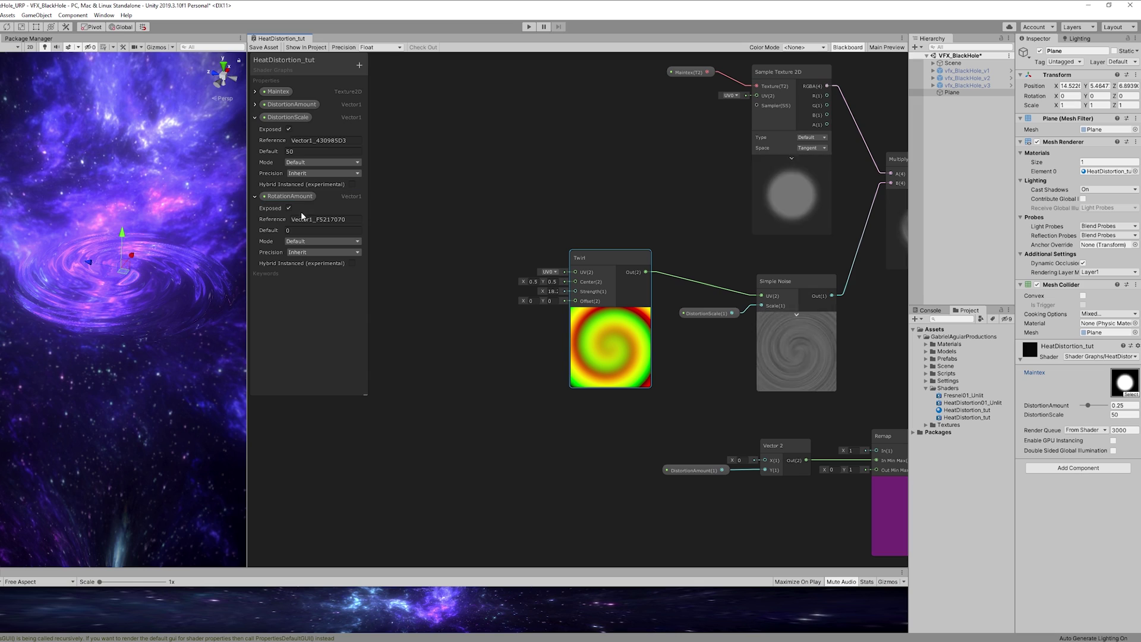
{"action": "left_click", "coordinate": [296, 230]}
{"action": "type", "text": "1"}
{"action": "left_click", "coordinate": [254, 118]}
{"action": "left_click", "coordinate": [255, 120]}
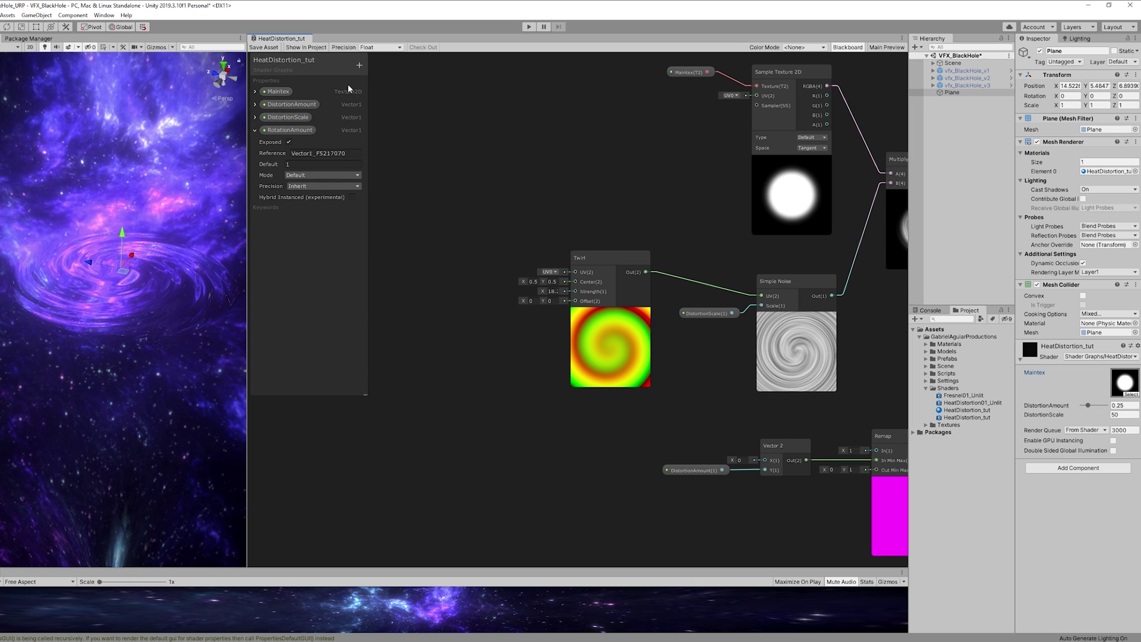
Add a Vector1 property named TwirlStrength with a default of 5 and connect it to the Twirl node's Strength input.
{"action": "left_click", "coordinate": [359, 65]}
{"action": "left_click", "coordinate": [372, 70]}
{"action": "type", "text": "TwirlStrength"}
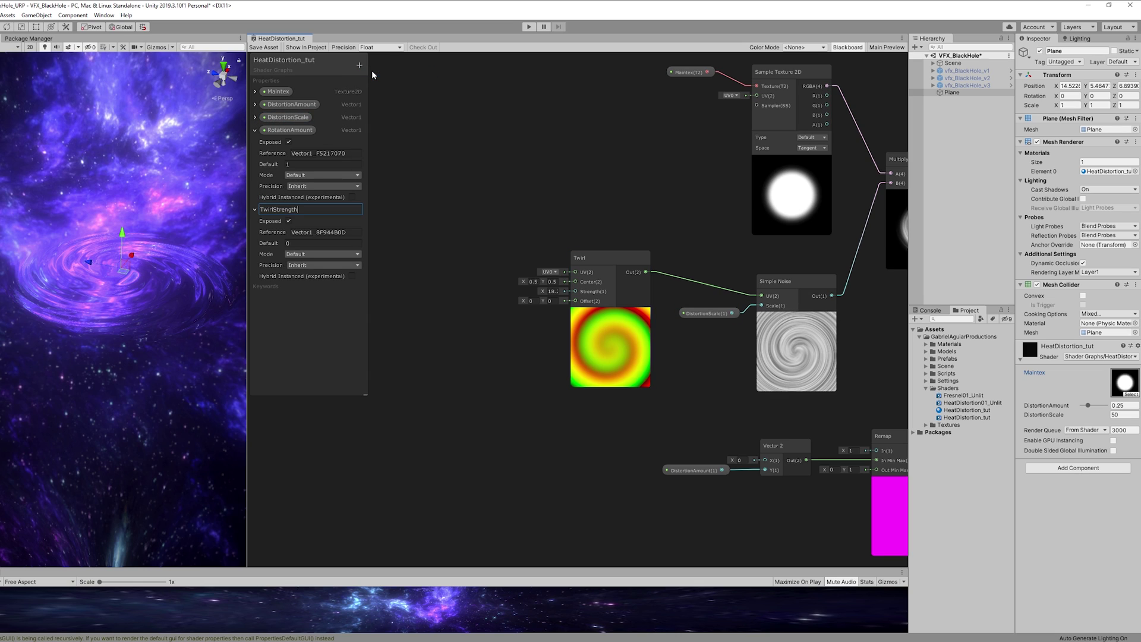
{"action": "key", "text": "Return"}
{"action": "mouse_move", "coordinate": [492, 298]}
{"action": "left_mouse_down"}
{"action": "mouse_move", "coordinate": [575, 292]}
{"action": "mouse_move", "coordinate": [508, 292]}
{"action": "left_mouse_up"}
Place RotationAmount and a Time node in the graph and multiply them together with a Multiply node.
{"action": "left_click_drag", "start_coordinate": [277, 138], "coordinate": [400, 178]}
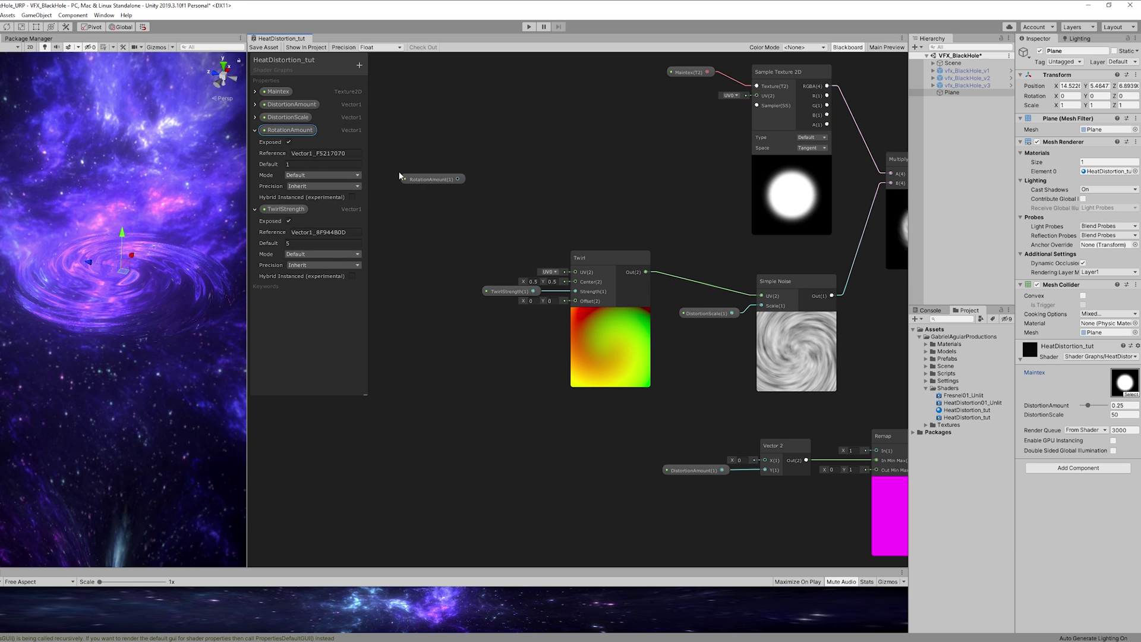
{"action": "middle_click_drag", "start_coordinate": [469, 148], "coordinate": [479, 154]}
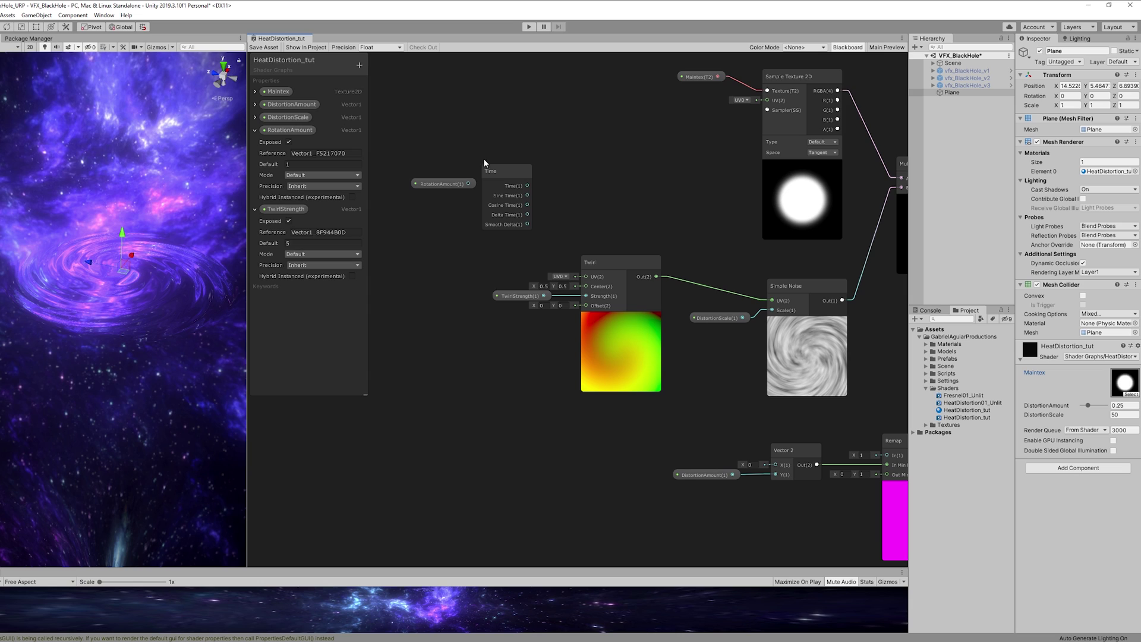
{"action": "left_click_drag", "start_coordinate": [499, 172], "coordinate": [429, 234]}
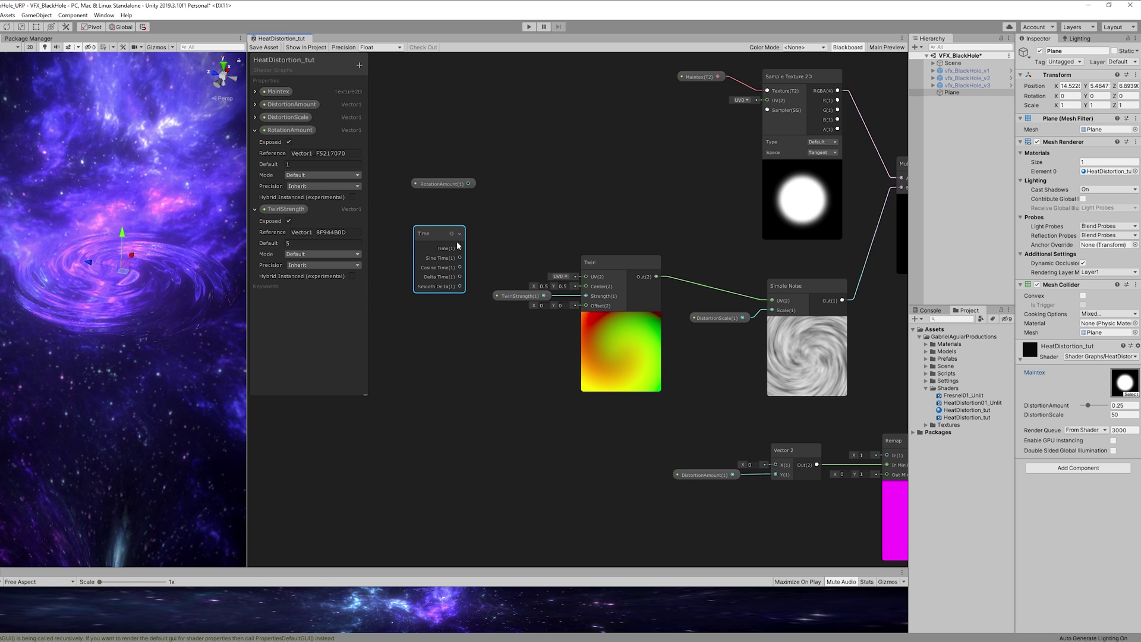
{"action": "left_click_drag", "start_coordinate": [517, 232], "coordinate": [517, 233]}
{"action": "type", "text": "mul"}
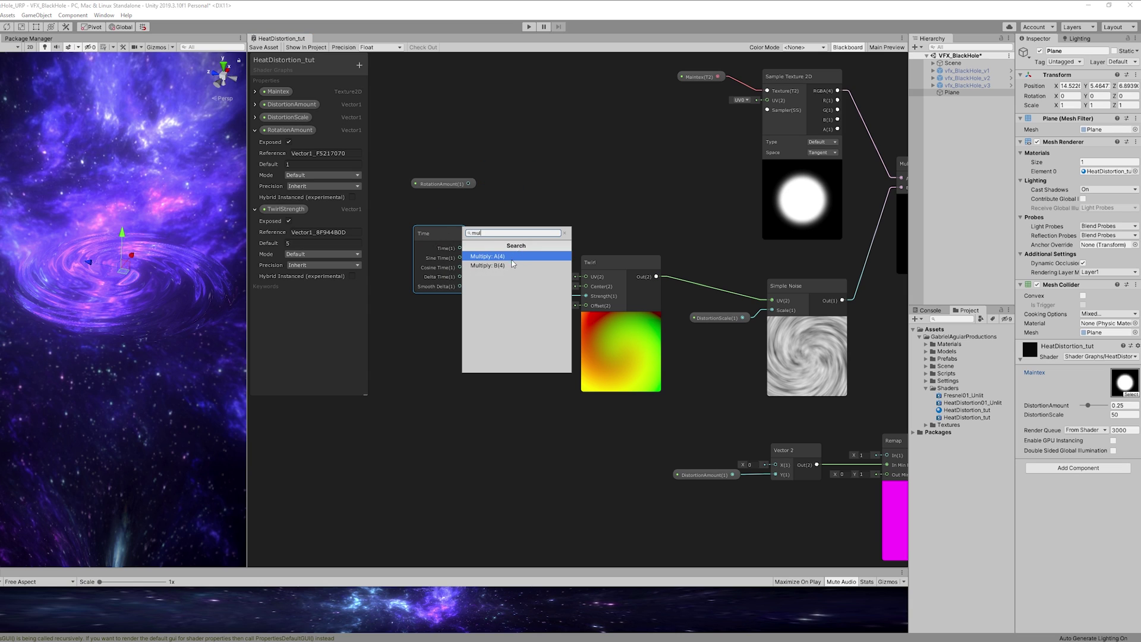
{"action": "left_click", "coordinate": [512, 265]}
{"action": "left_click_drag", "start_coordinate": [469, 183], "coordinate": [518, 233]}
{"action": "left_click_drag", "start_coordinate": [529, 222], "coordinate": [519, 195]}
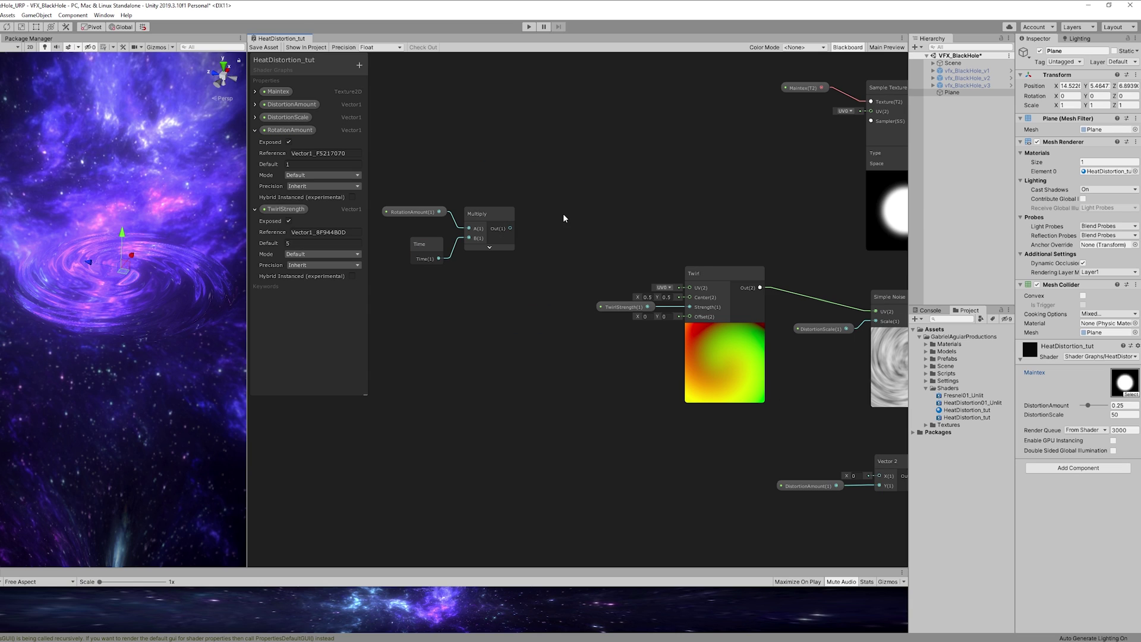
Add a Rotate node, connect its output to Twirl's UV input, and feed the time Multiply into its Rotation input.
{"action": "key", "text": "space"}
{"action": "type", "text": "rot"}
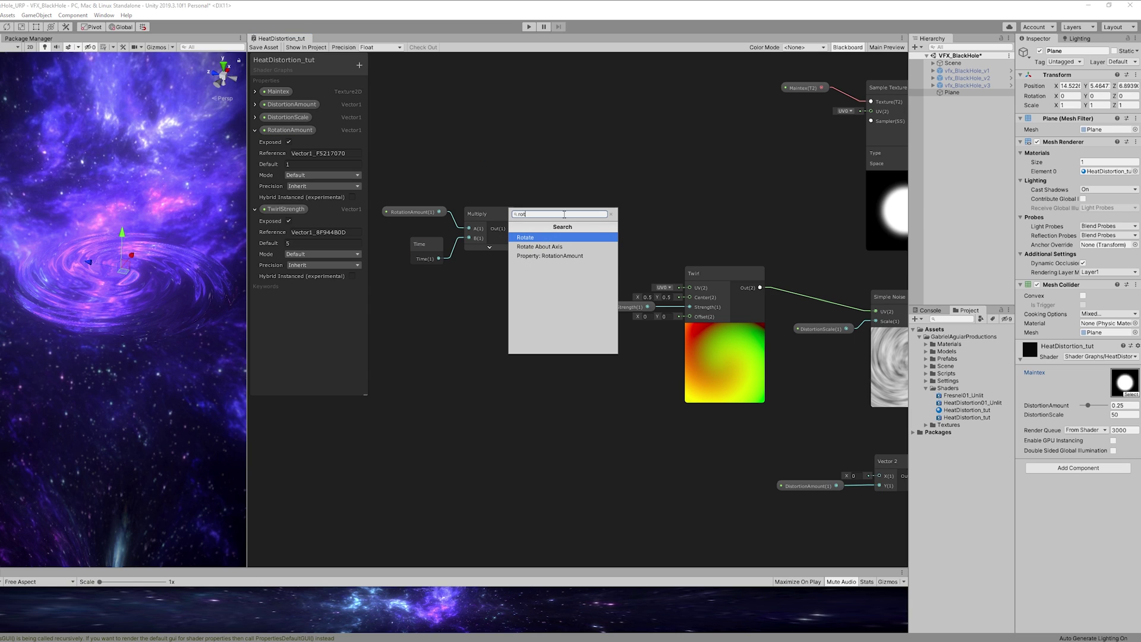
{"action": "key", "text": "Return"}
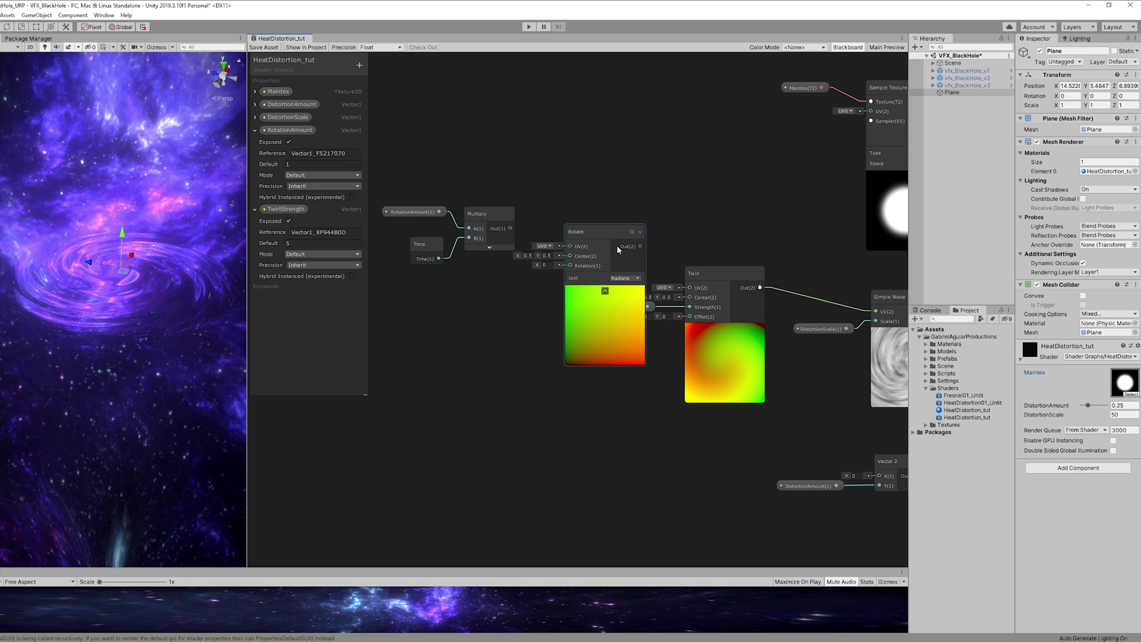
{"action": "left_click_drag", "start_coordinate": [641, 246], "coordinate": [690, 287]}
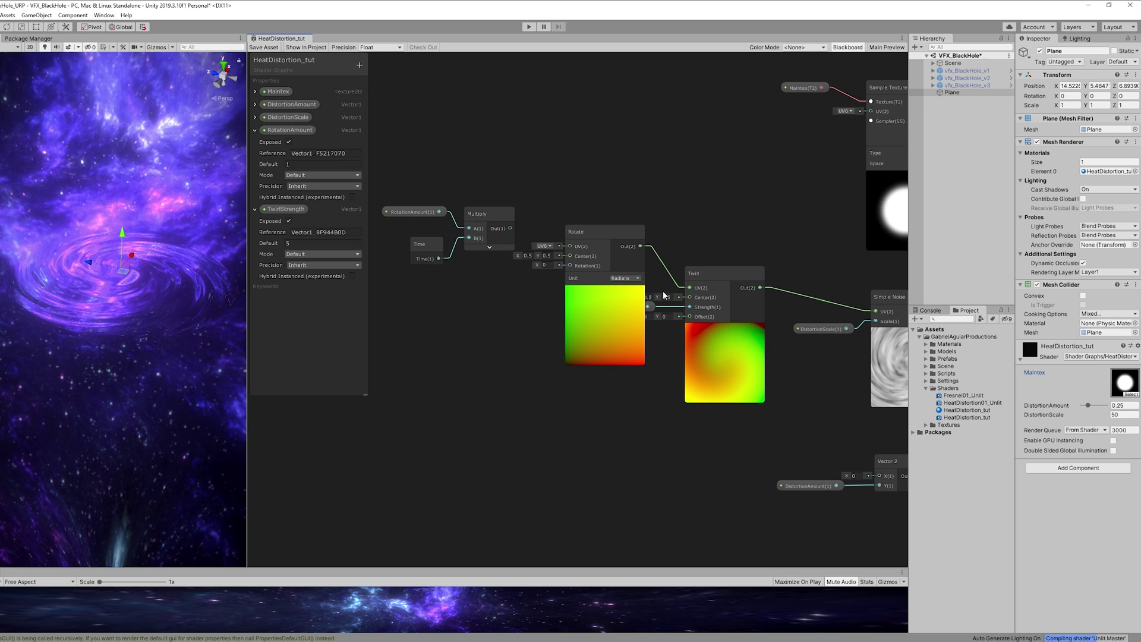
{"action": "left_click_drag", "start_coordinate": [616, 300], "coordinate": [609, 289]}
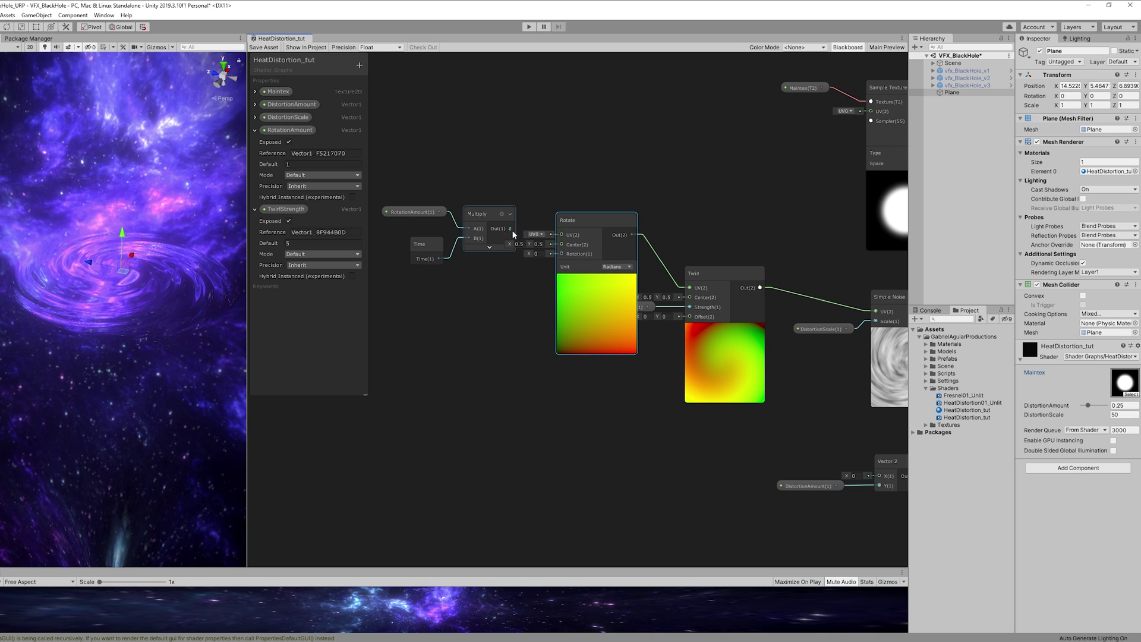
{"action": "left_click_drag", "start_coordinate": [509, 228], "coordinate": [564, 259]}
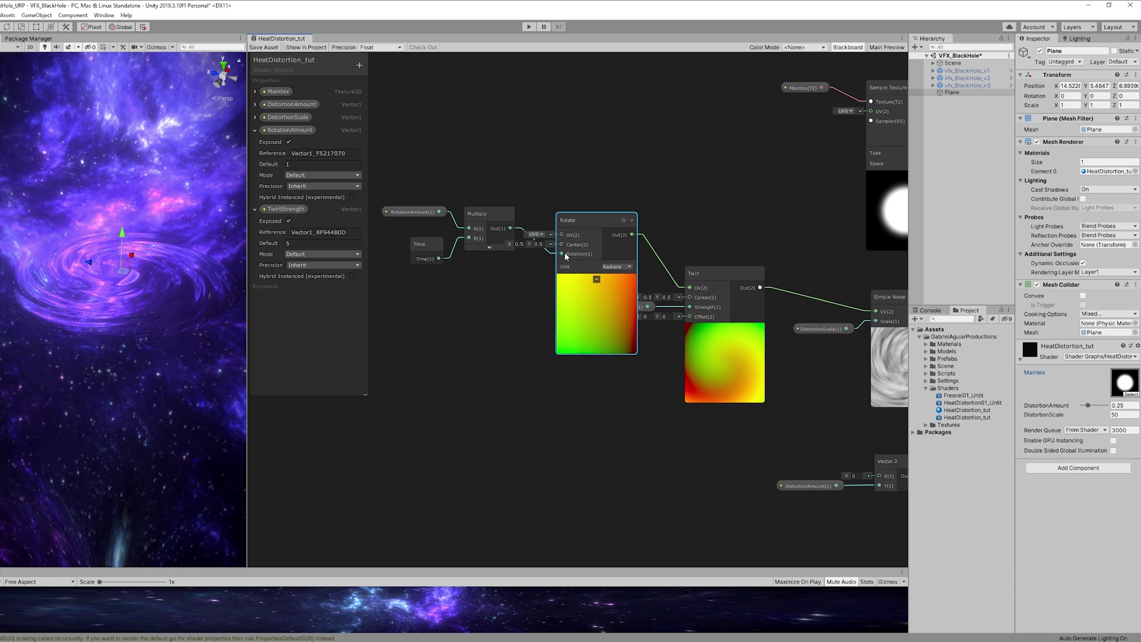
Align the rotation nodes in a row before Twirl with Rotate's preview collapsed and TwirlStrength beneath it, and save the shader graph.
{"action": "middle_click_drag", "start_coordinate": [742, 311], "coordinate": [606, 284]}
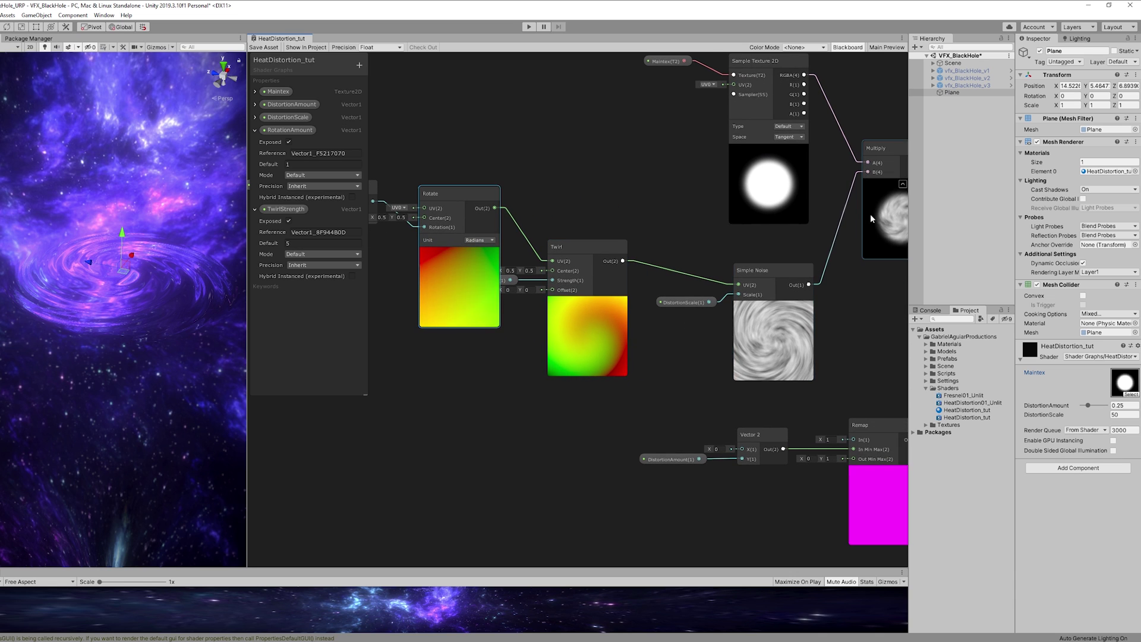
{"action": "middle_click_drag", "start_coordinate": [870, 214], "coordinate": [841, 210]}
{"action": "middle_click_drag", "start_coordinate": [533, 227], "coordinate": [684, 233]}
{"action": "left_click", "coordinate": [586, 258]}
{"action": "left_click_drag", "start_coordinate": [518, 257], "coordinate": [395, 179]}
{"action": "left_click_drag", "start_coordinate": [475, 204], "coordinate": [481, 230]}
{"action": "left_click_drag", "start_coordinate": [588, 286], "coordinate": [398, 193]}
{"action": "left_click_drag", "start_coordinate": [570, 199], "coordinate": [571, 252]}
{"action": "left_click_drag", "start_coordinate": [570, 312], "coordinate": [565, 336]}
{"action": "middle_click_drag", "start_coordinate": [565, 356], "coordinate": [559, 356]}
{"action": "left_click", "coordinate": [256, 48]}
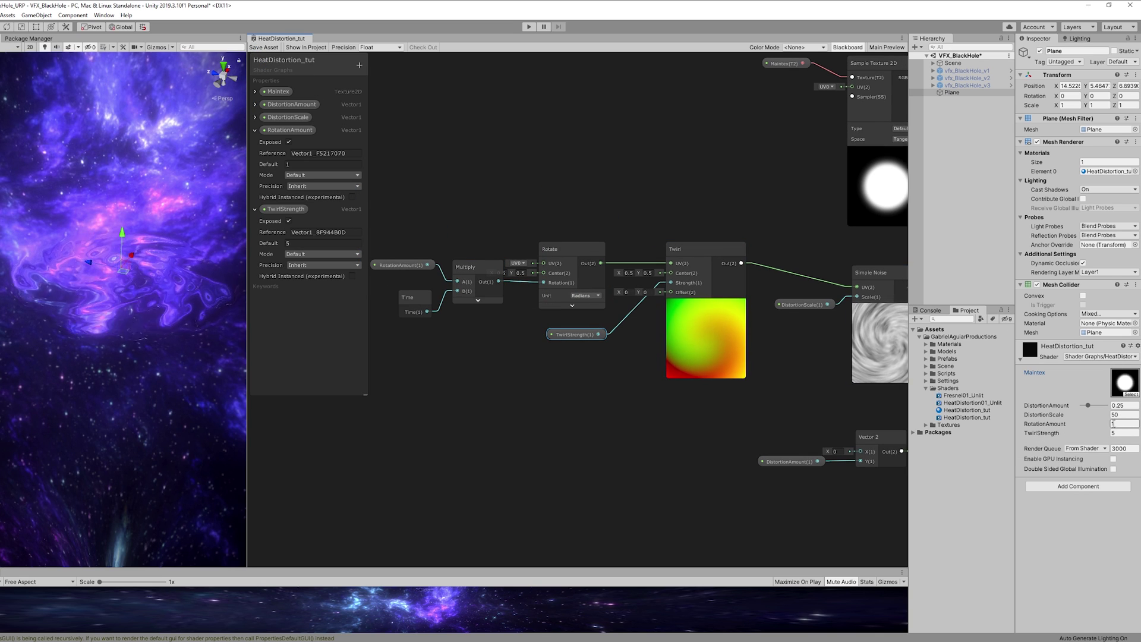
Set the plane material's TwirlStrength to 23.09 and DistortionAmount to 0.13, and view the distortion from another angle.
{"action": "left_click_drag", "start_coordinate": [1106, 436], "coordinate": [218, 402]}
{"action": "right_click_drag", "start_coordinate": [218, 406], "coordinate": [242, 407]}
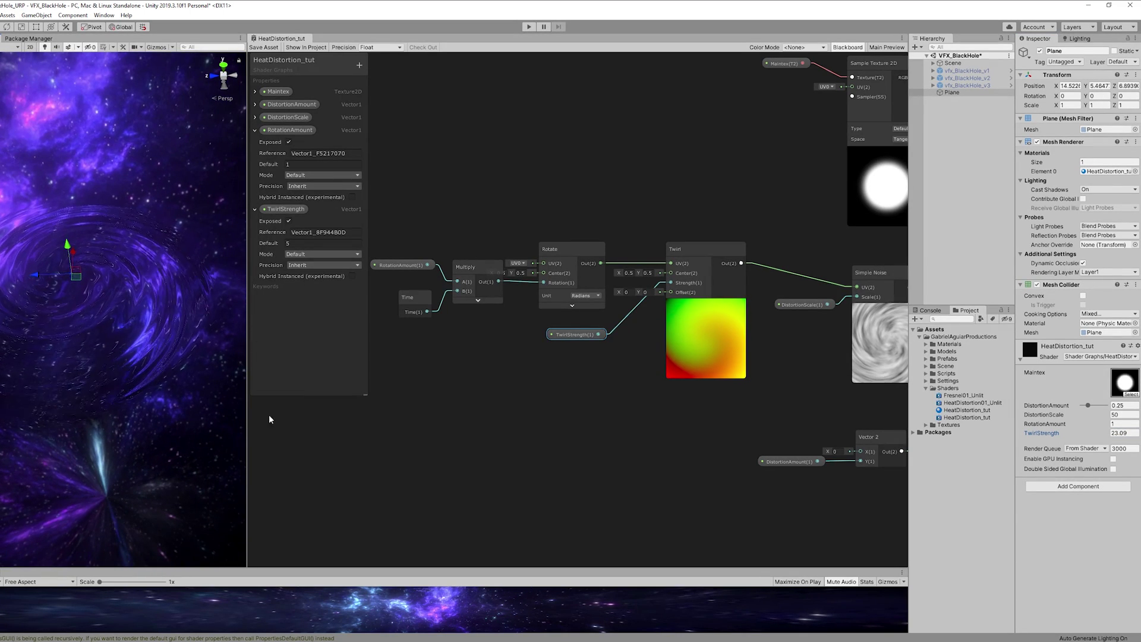
{"action": "left_click_drag", "start_coordinate": [1088, 405], "coordinate": [1086, 409]}
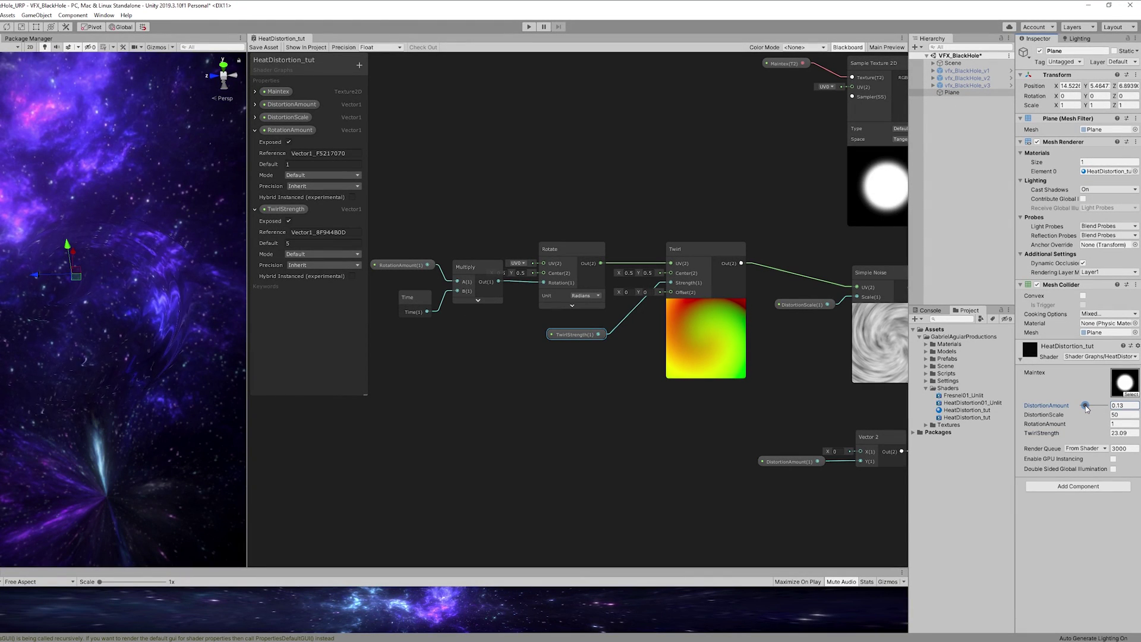
{"action": "left_click_drag", "start_coordinate": [205, 255], "coordinate": [149, 231], "text": "alt"}
Widen the Scene view beside the shader graph and bring the main node network into view.
{"action": "left_click_drag", "start_coordinate": [247, 233], "coordinate": [251, 232]}
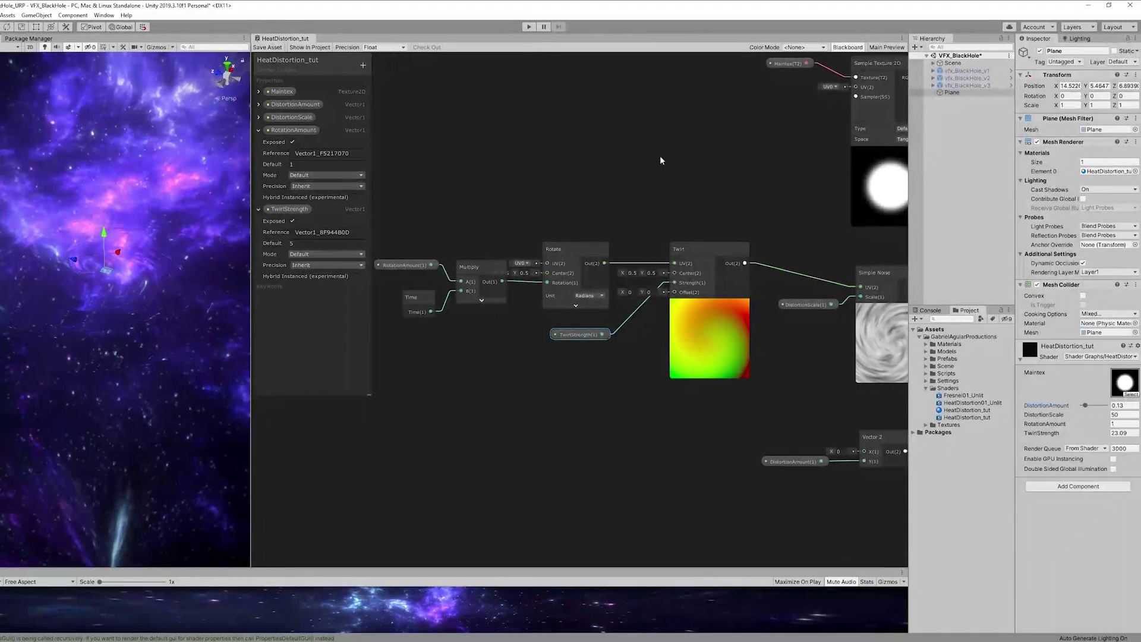
{"action": "scroll", "coordinate": [661, 161], "scroll_direction": "down", "scroll_amount": 4}
{"action": "middle_click_drag", "start_coordinate": [663, 166], "coordinate": [526, 194]}
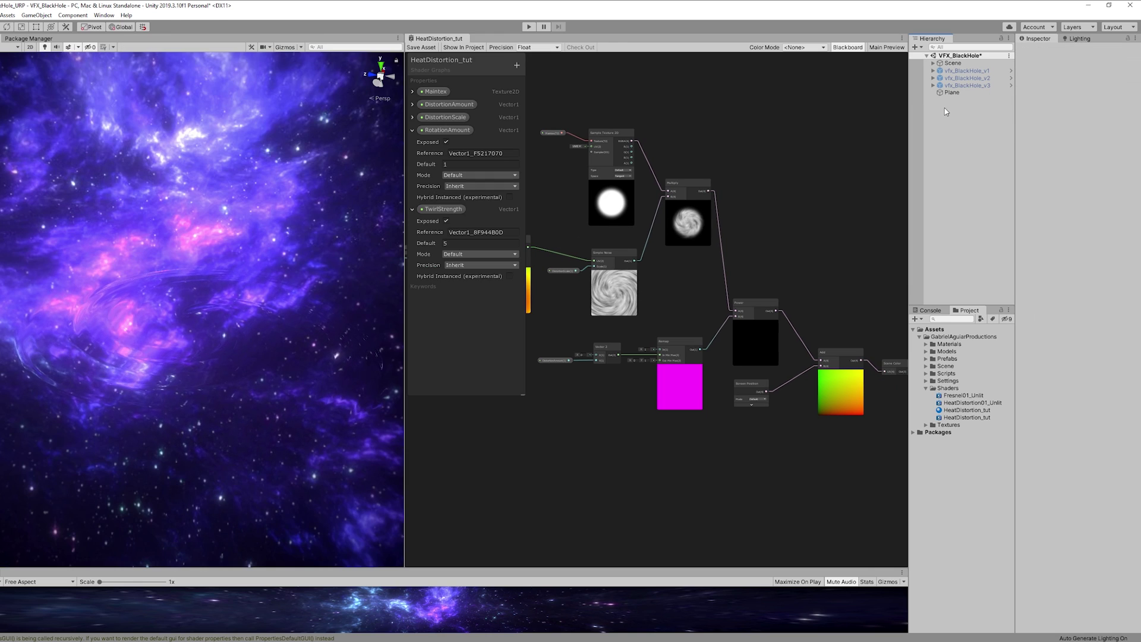
Create an empty GameObject in the scene, name it vfxBlackHole_tut, and reset its transform.
{"action": "right_click", "coordinate": [946, 111]}
{"action": "left_click", "coordinate": [977, 194]}
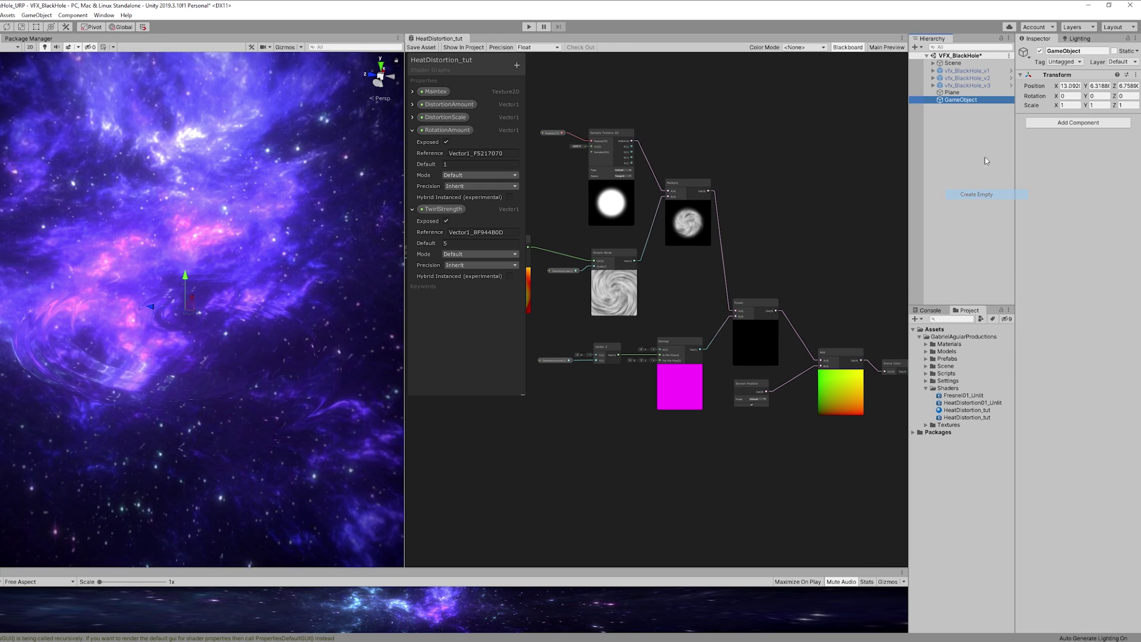
{"action": "left_click", "coordinate": [1076, 51]}
{"action": "type", "text": "vfxBlackHole_tut"}
{"action": "left_click", "coordinate": [1136, 74]}
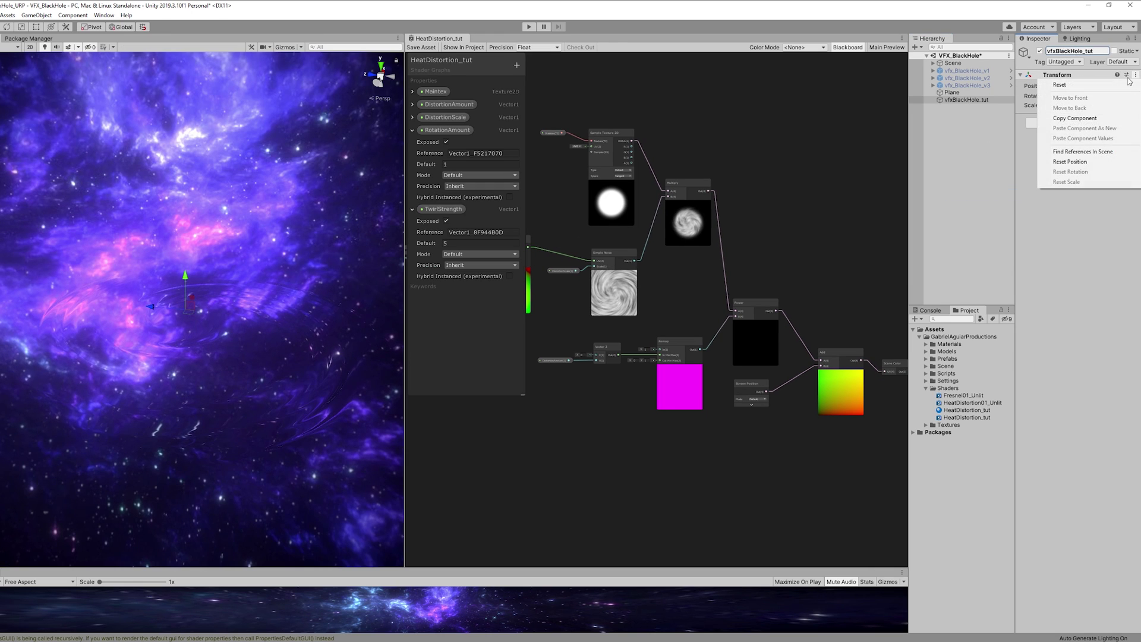
{"action": "left_click", "coordinate": [1121, 85]}
Make the Plane a child of vfxBlackHole_tut, reset its transform, and frame it in the Scene view.
{"action": "left_click_drag", "start_coordinate": [952, 92], "coordinate": [970, 101]}
{"action": "left_click", "coordinate": [1136, 74]}
{"action": "left_click", "coordinate": [1122, 84]}
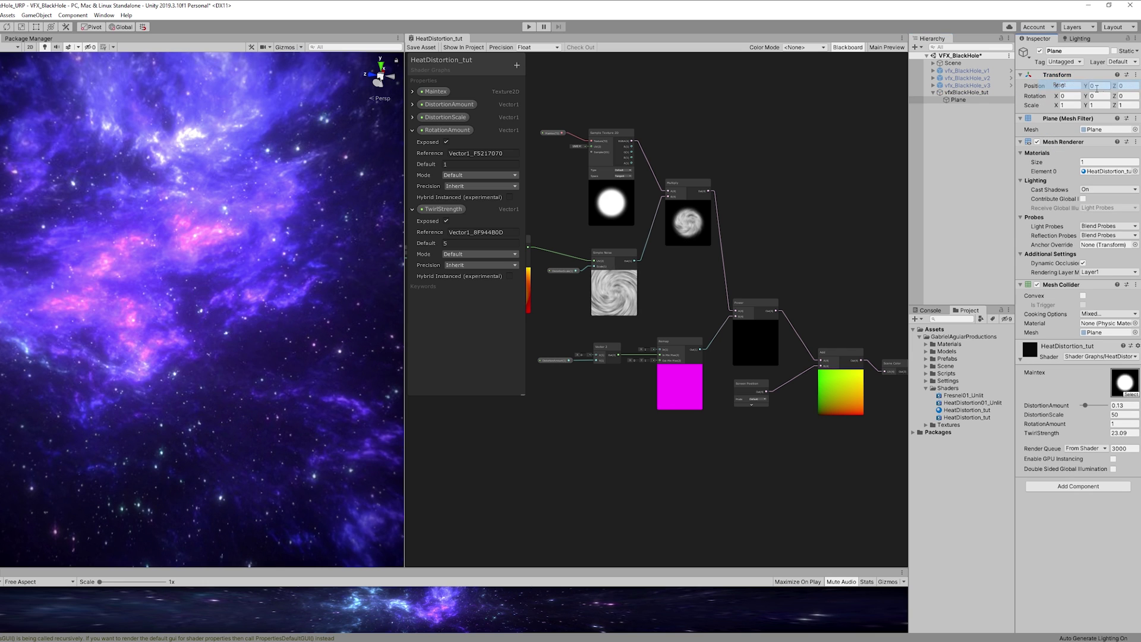
{"action": "key", "text": "f"}
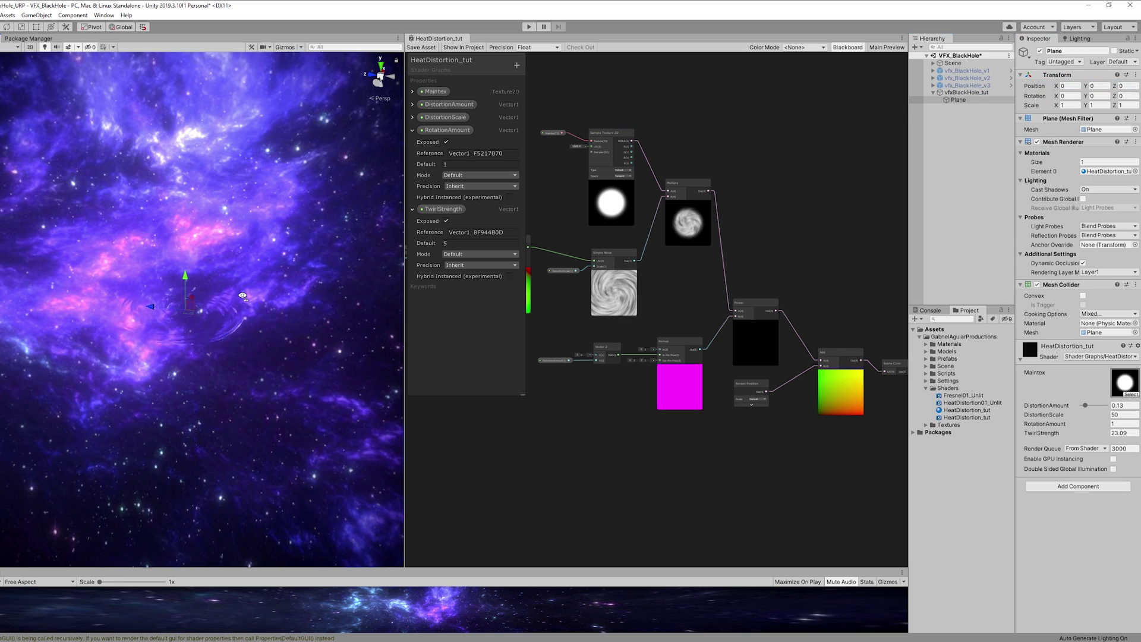
{"action": "left_click_drag", "start_coordinate": [242, 295], "coordinate": [202, 300], "text": "alt"}
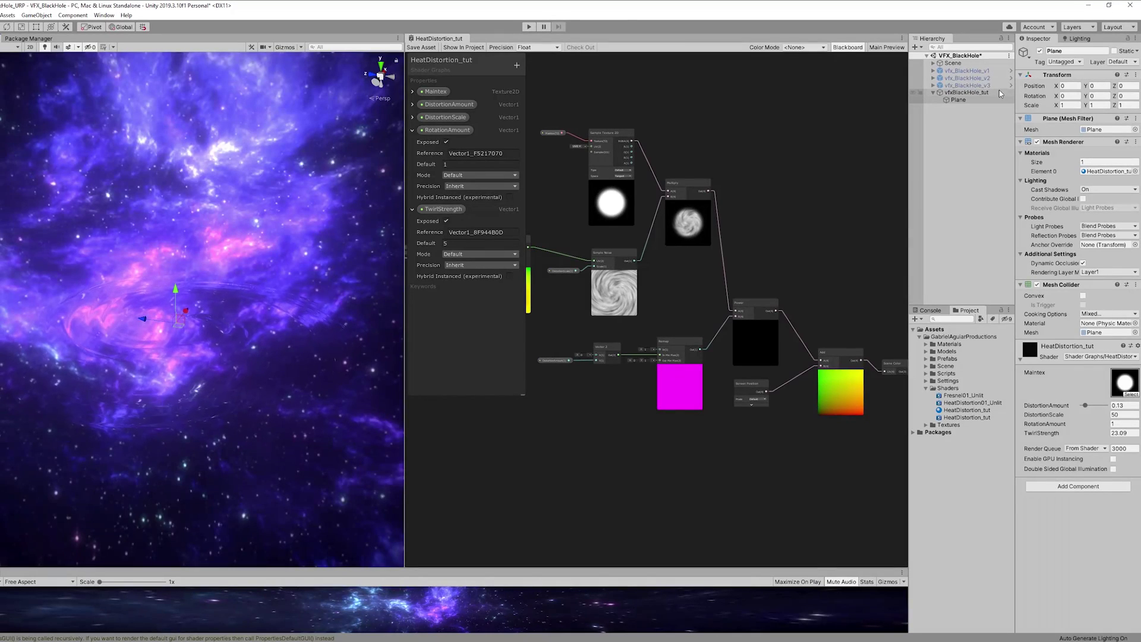
Add a 3D Sphere as a child of vfxBlackHole_tut.
{"action": "left_click", "coordinate": [943, 93]}
{"action": "right_click", "coordinate": [962, 94]}
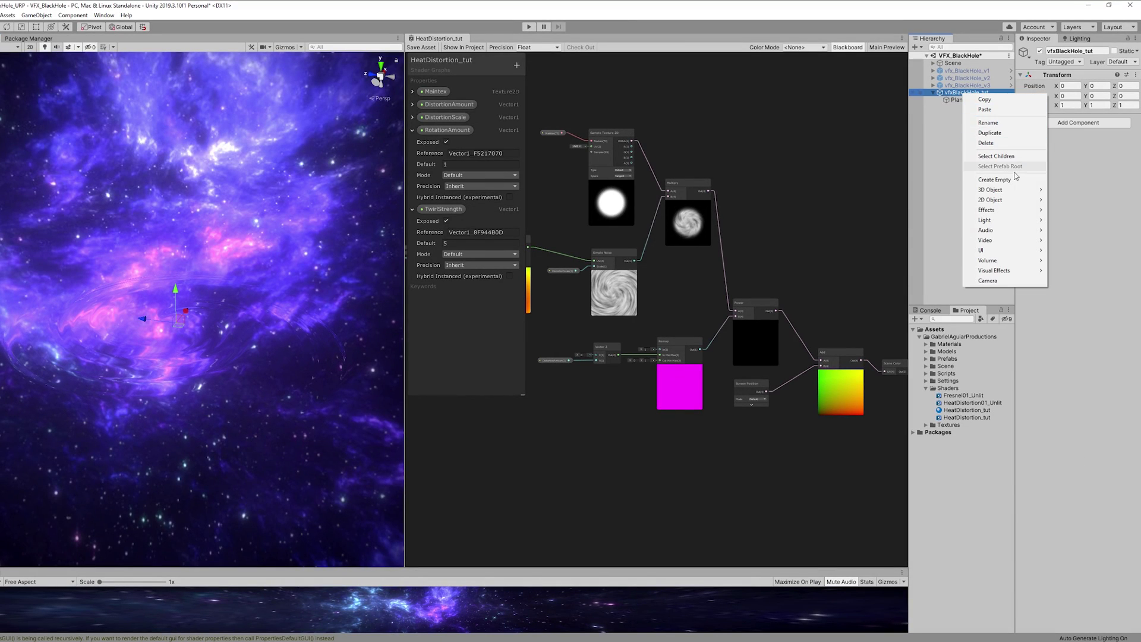
{"action": "mouse_move", "coordinate": [1006, 196]}
{"action": "left_click", "coordinate": [1069, 199]}
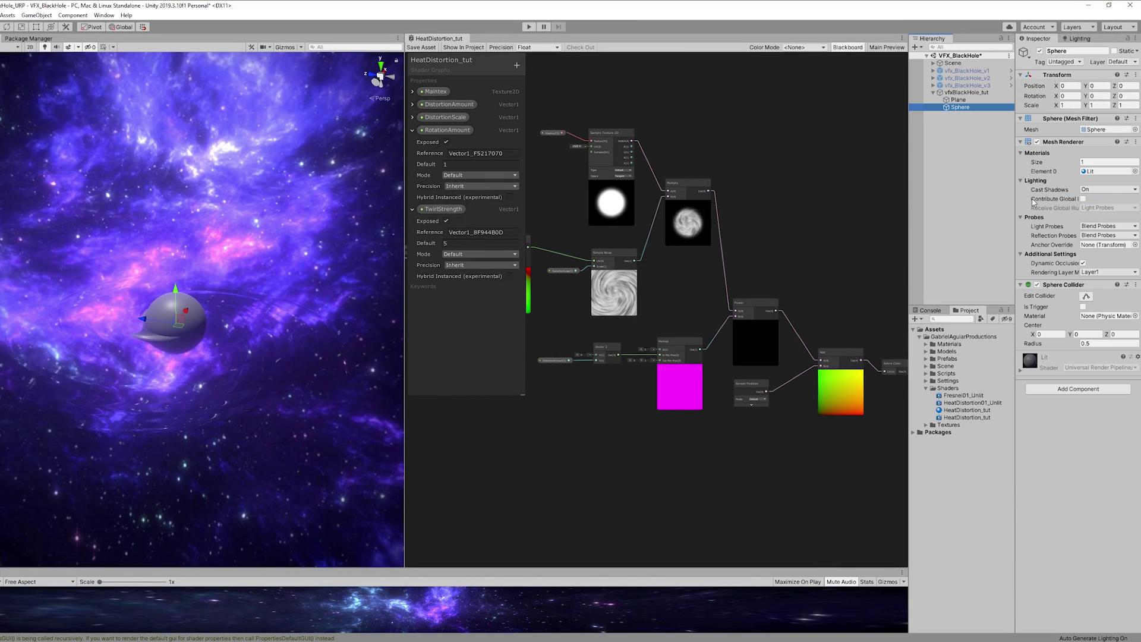
Create an Unlit Graph shader named Fresnel_tut in the Shaders folder and open it for editing.
{"action": "right_click", "coordinate": [957, 391]}
{"action": "mouse_move", "coordinate": [977, 394]}
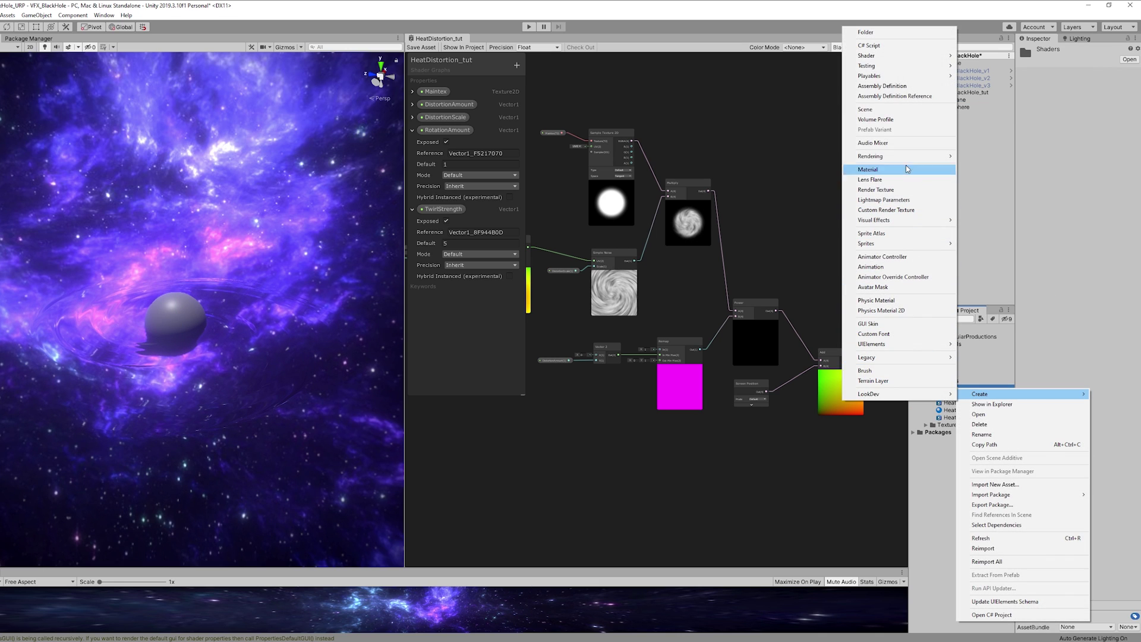
{"action": "mouse_move", "coordinate": [905, 62]}
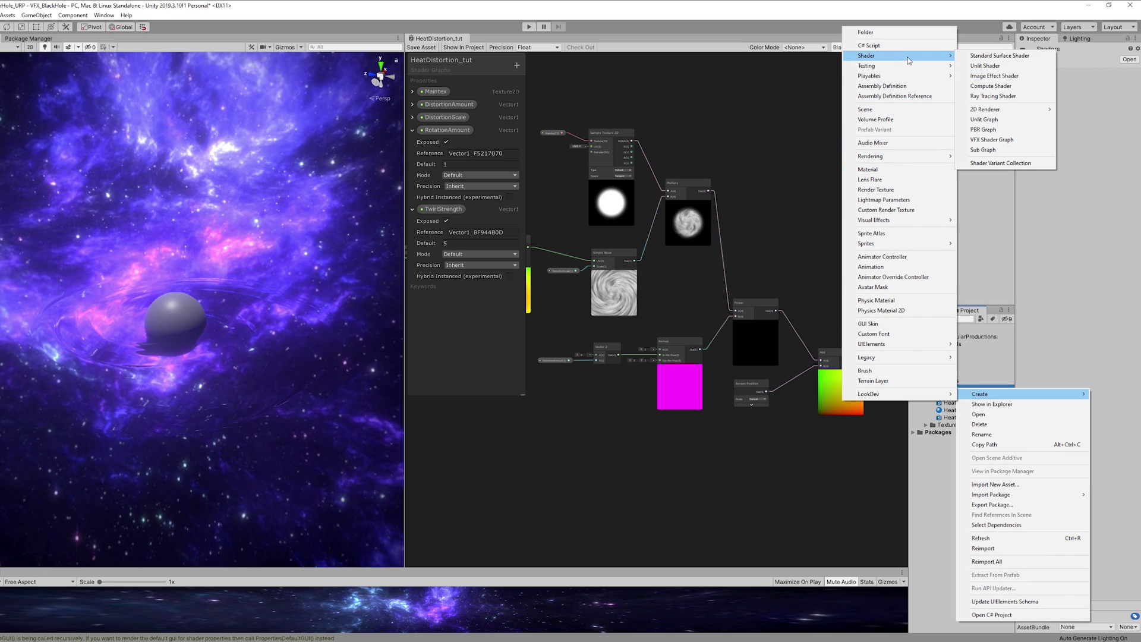
{"action": "left_click", "coordinate": [994, 123]}
{"action": "type", "text": "Fresnel_tut"}
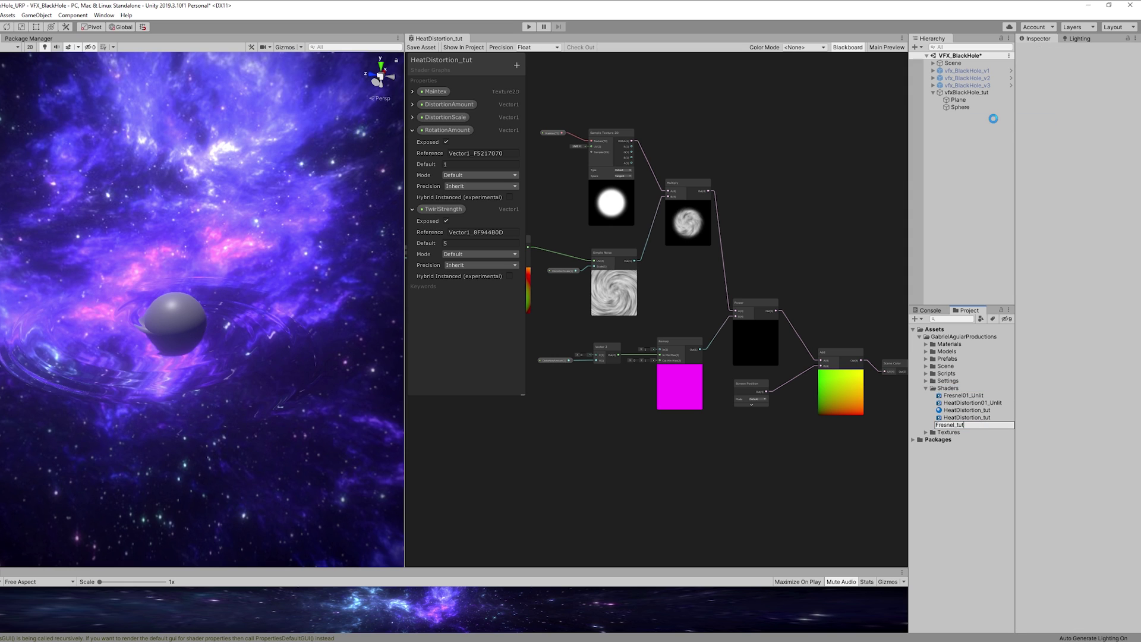
{"action": "key", "text": "Return"}
{"action": "double_click", "coordinate": [958, 403]}
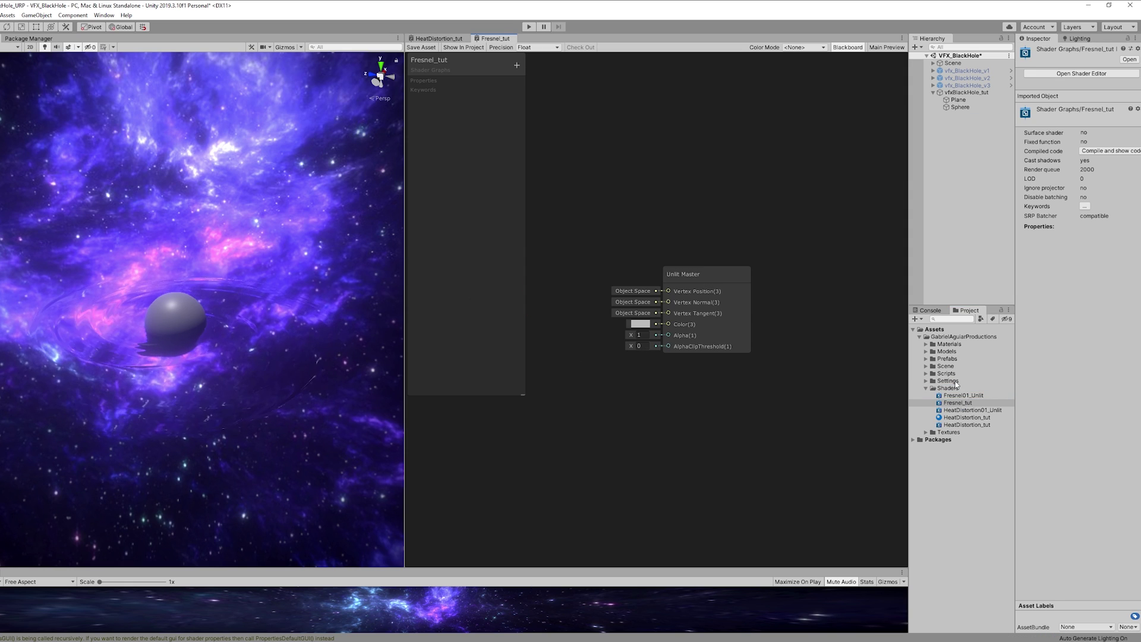
Add a Fresnel Effect node to the graph, placed before the Unlit Master.
{"action": "key", "text": "space"}
{"action": "type", "text": "fre"}
{"action": "key", "text": "Return"}
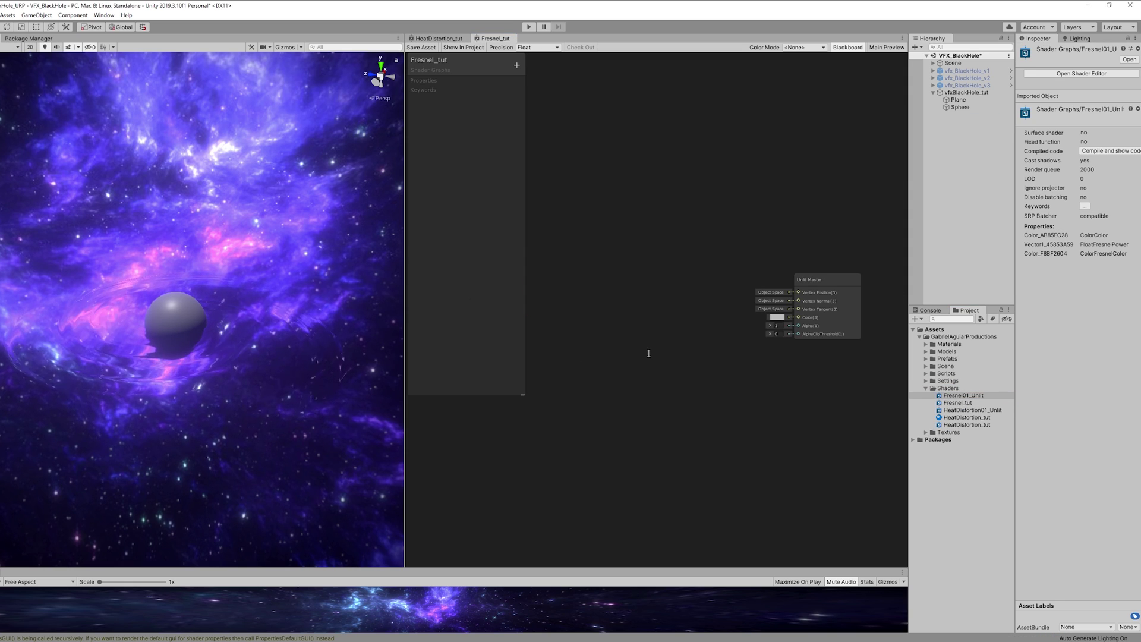
{"action": "scroll", "coordinate": [648, 353], "scroll_direction": "up", "scroll_amount": 1}
{"action": "left_click_drag", "start_coordinate": [679, 374], "coordinate": [616, 274]}
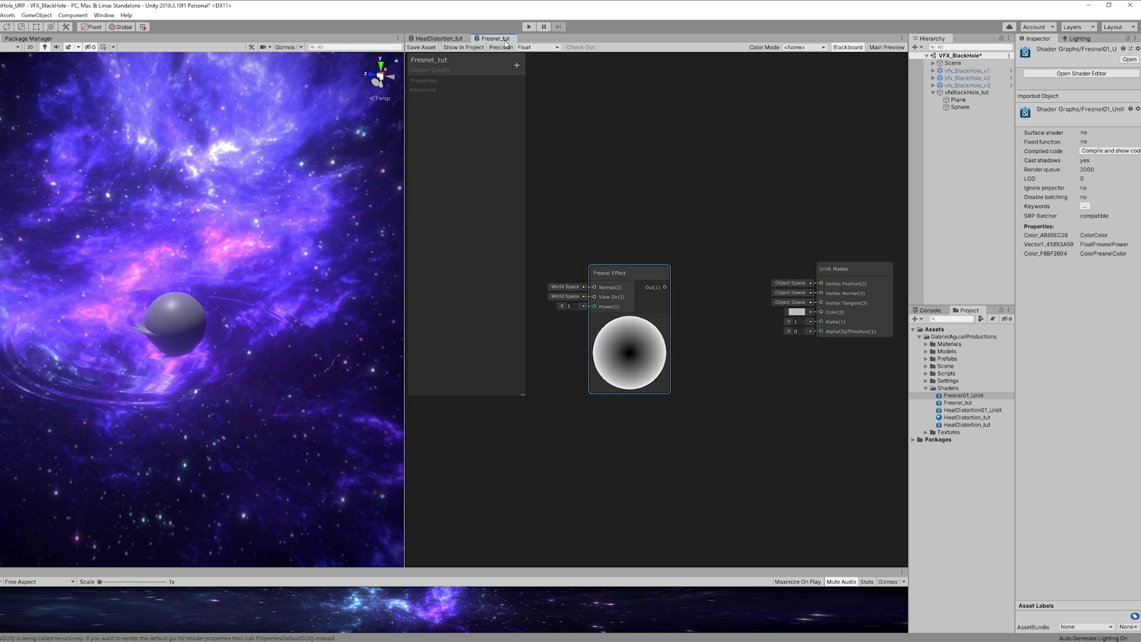
Add a Vector1 property named FresnelPower with a default of 1.
{"action": "left_click", "coordinate": [515, 65]}
{"action": "left_click", "coordinate": [528, 69]}
{"action": "type", "text": "Fresnel"}
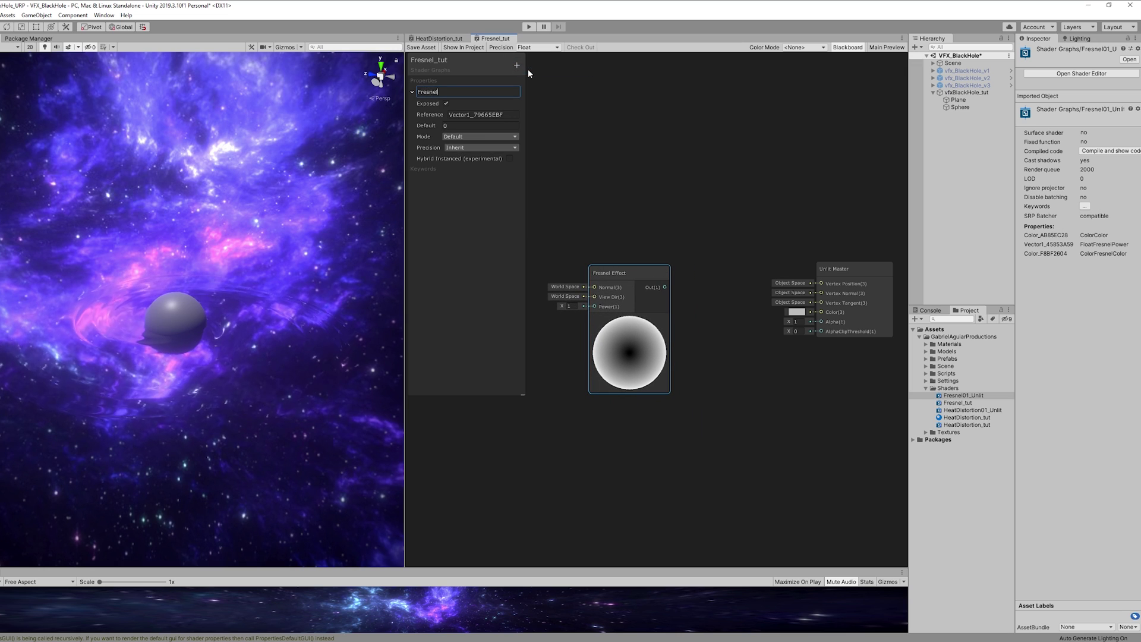
{"action": "type", "text": "Power"}
{"action": "key", "text": "Return"}
{"action": "left_click", "coordinate": [454, 125]}
{"action": "type", "text": "1"}
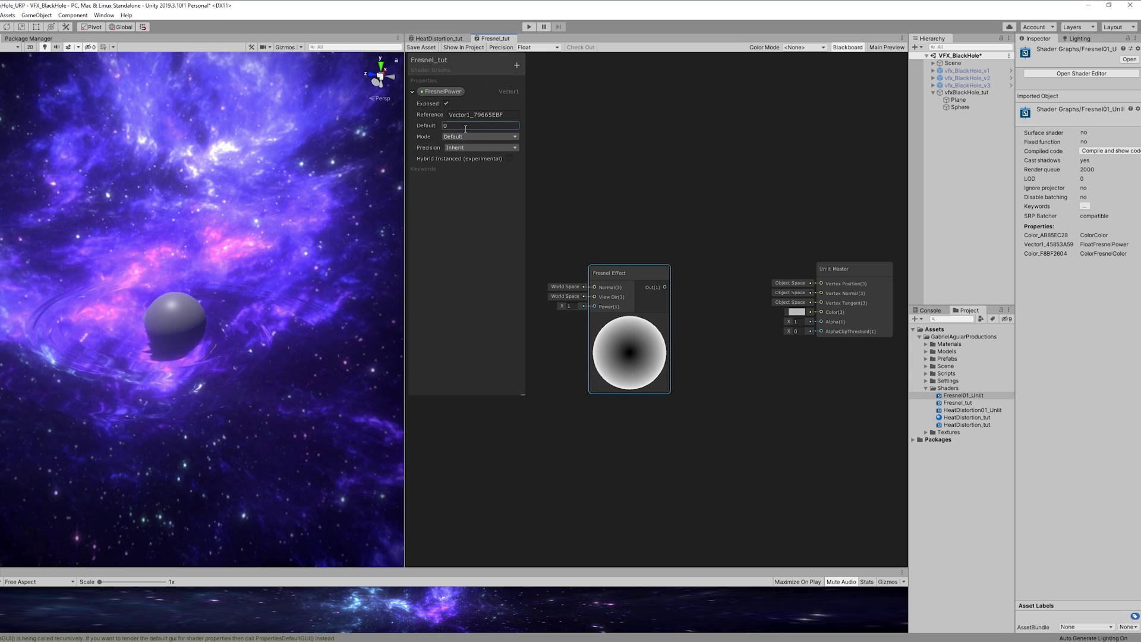
Place the FresnelPower property in the graph and connect it to the Fresnel Effect's Power input.
{"action": "left_click_drag", "start_coordinate": [448, 92], "coordinate": [450, 98]}
{"action": "left_click_drag", "start_coordinate": [606, 333], "coordinate": [594, 308]}
{"action": "middle_click_drag", "start_coordinate": [579, 313], "coordinate": [635, 312]}
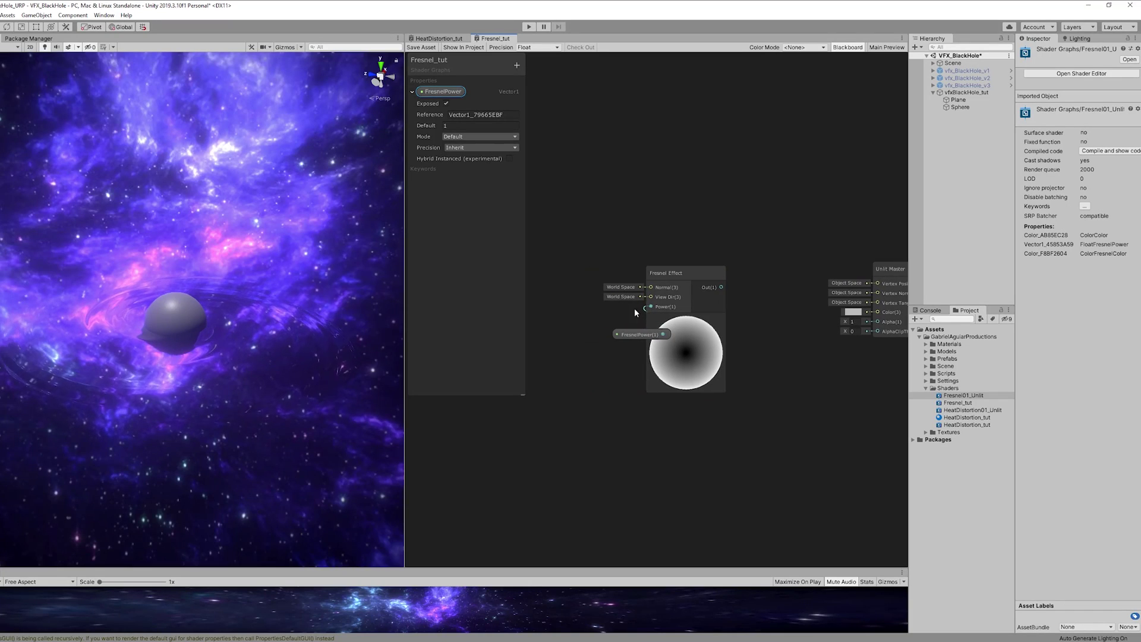
{"action": "left_click", "coordinate": [633, 208]}
Add a Color property named FresnelColor with an opaque white default and HDR mode.
{"action": "left_click", "coordinate": [516, 66]}
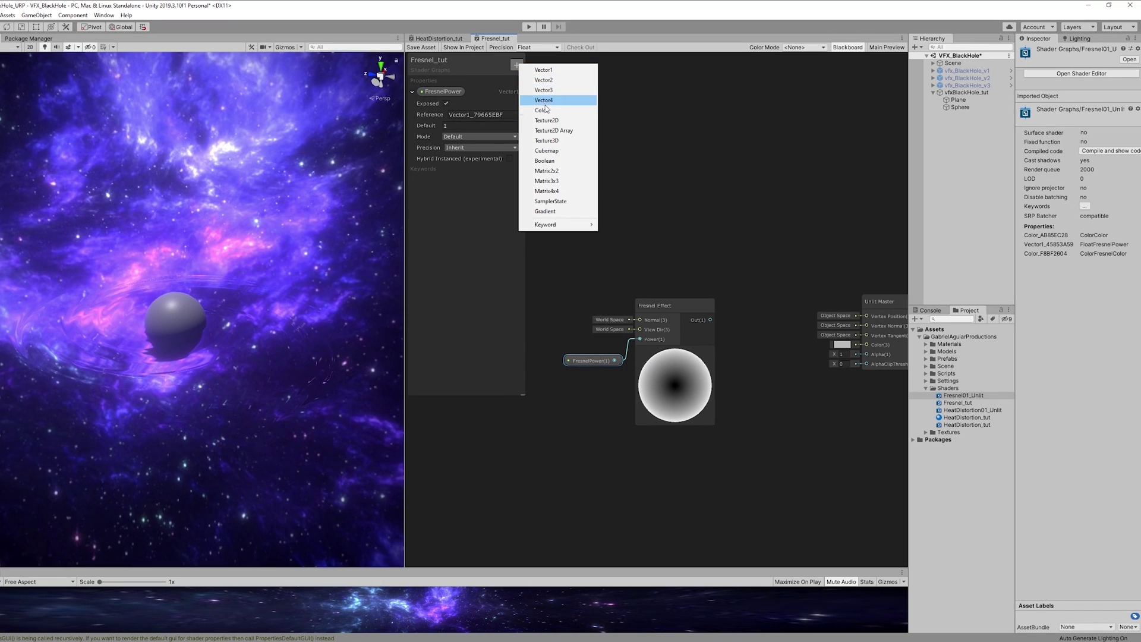
{"action": "left_click", "coordinate": [527, 110]}
{"action": "type", "text": "FresnelColor"}
{"action": "key", "text": "Return"}
{"action": "left_click", "coordinate": [493, 204]}
{"action": "left_click_drag", "start_coordinate": [957, 229], "coordinate": [930, 212]}
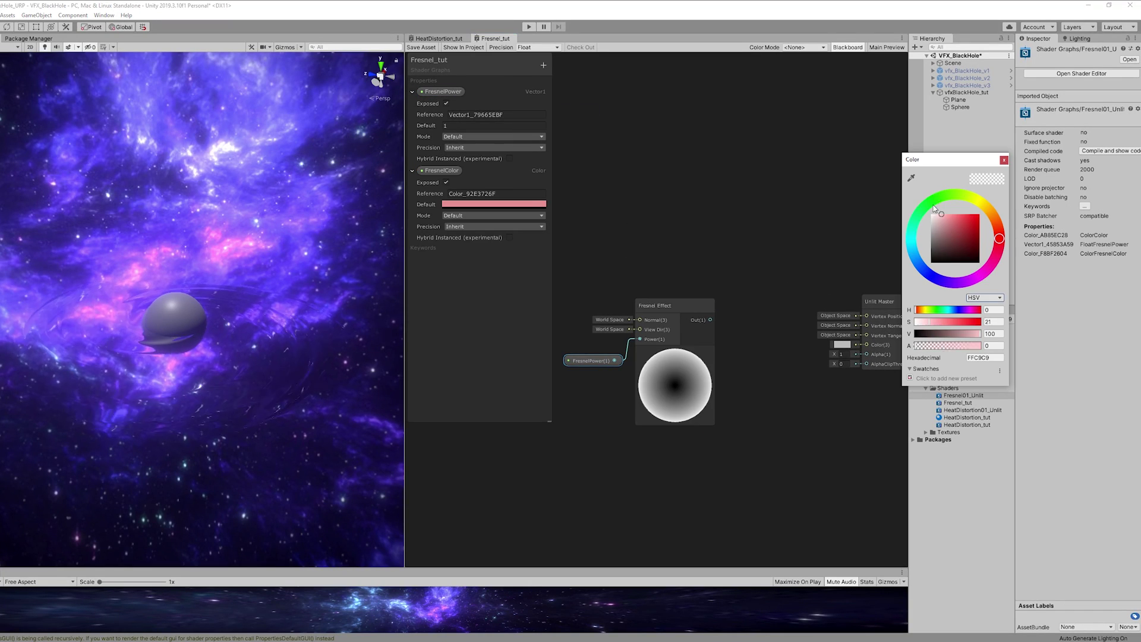
{"action": "left_click", "coordinate": [936, 346]}
{"action": "left_click", "coordinate": [493, 216]}
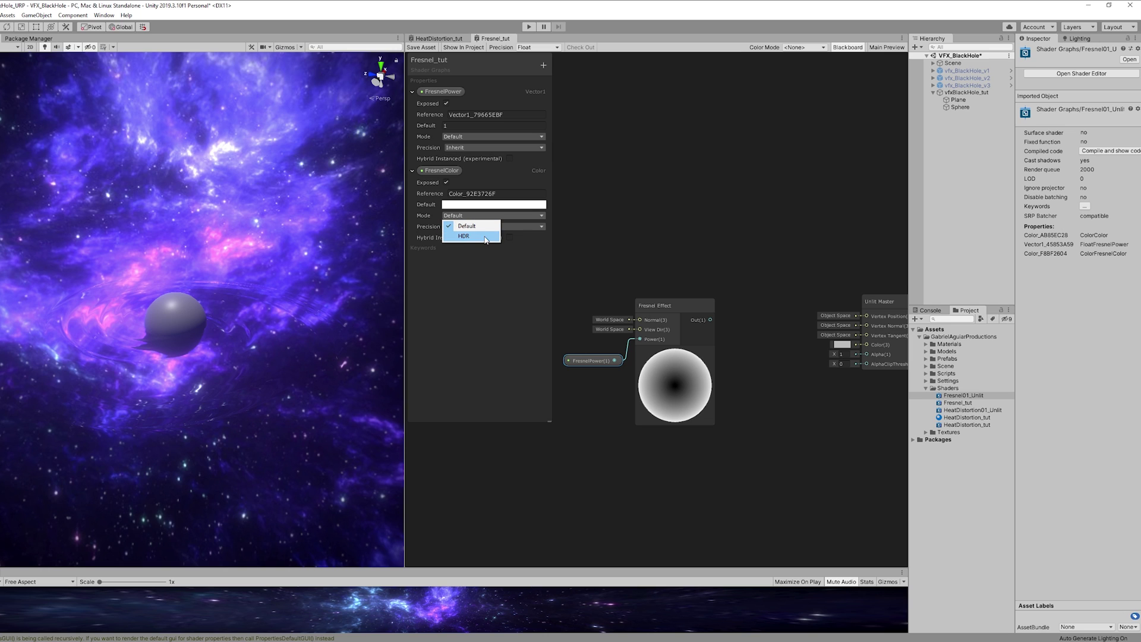
{"action": "left_click", "coordinate": [484, 236]}
Multiply the FresnelColor property by the Fresnel Effect's output with a Multiply node and tidy the Fresnel nodes' placement.
{"action": "left_click_drag", "start_coordinate": [437, 168], "coordinate": [753, 202]}
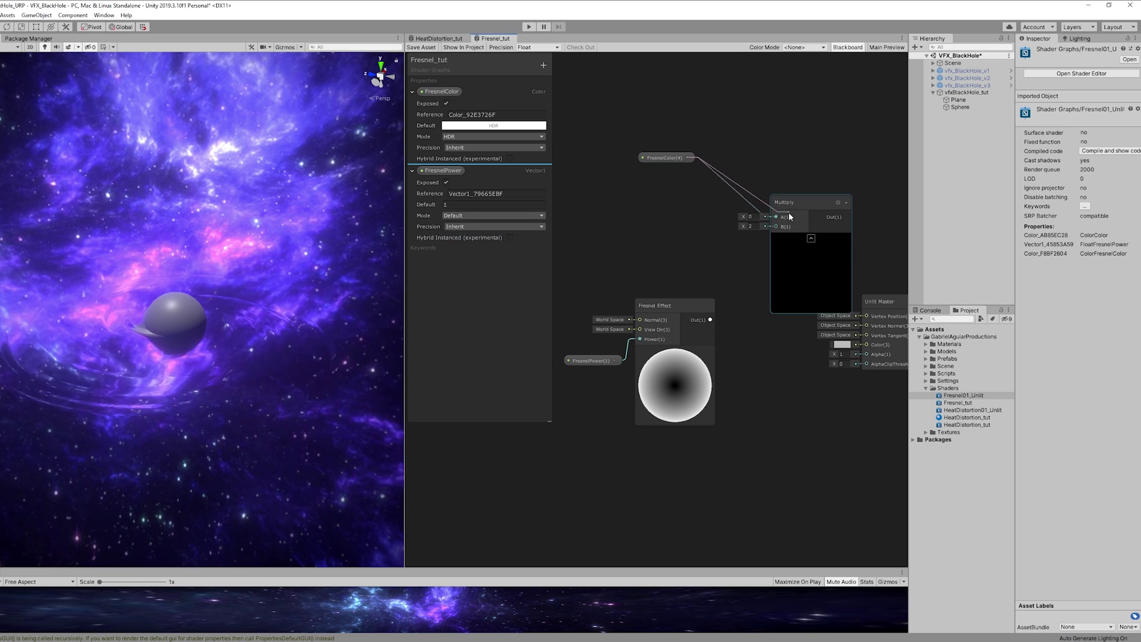
{"action": "left_click_drag", "start_coordinate": [660, 305], "coordinate": [775, 226]}
{"action": "left_click", "coordinate": [662, 341]}
{"action": "left_click_drag", "start_coordinate": [663, 342], "coordinate": [660, 305]}
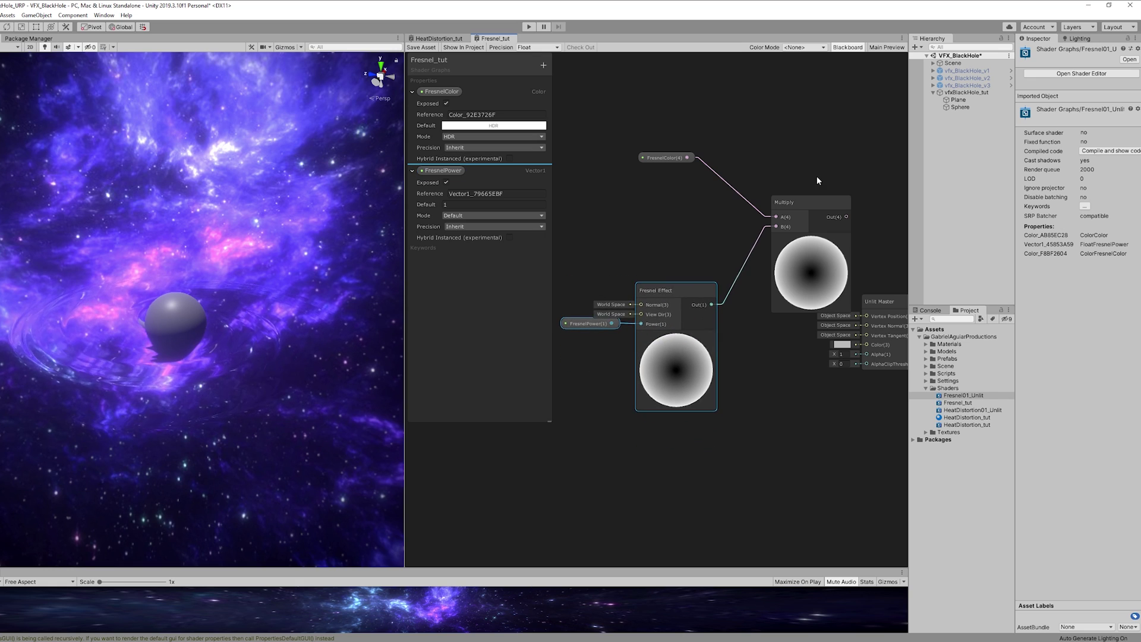
Move the Unlit Master beside Multiply, connect Multiply's output to its Color input, and save the shader graph.
{"action": "middle_click_drag", "start_coordinate": [818, 178], "coordinate": [702, 188]}
{"action": "left_click_drag", "start_coordinate": [770, 313], "coordinate": [829, 187]}
{"action": "left_click_drag", "start_coordinate": [731, 226], "coordinate": [826, 228]}
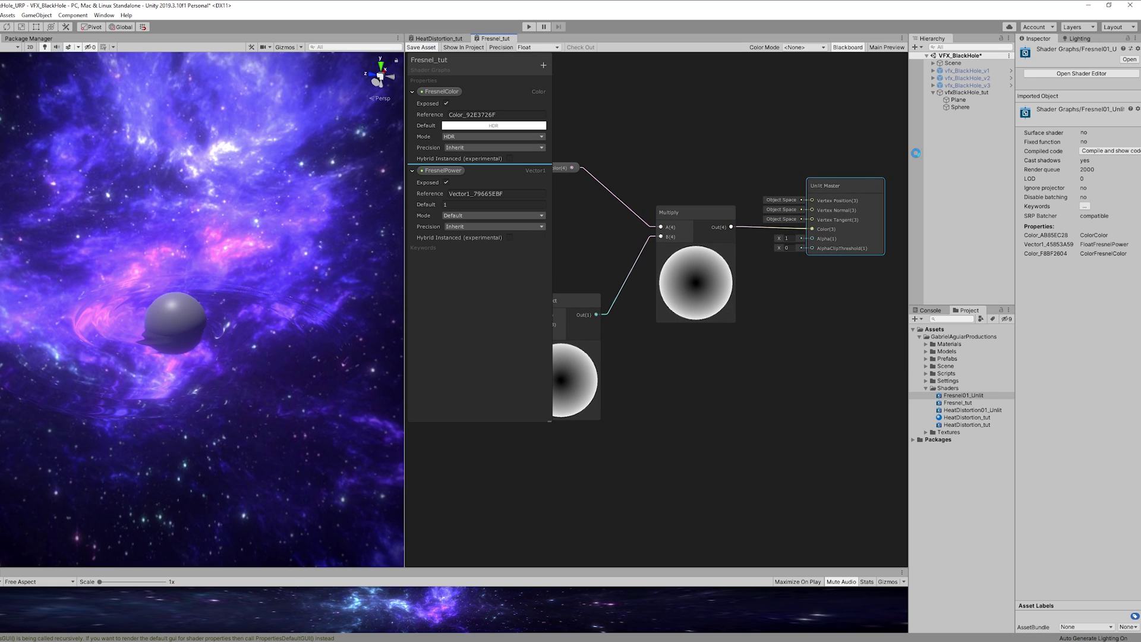
Create a material from the Fresnel_tut shader and name it Fresnel_tut.
{"action": "left_click", "coordinate": [959, 107]}
{"action": "right_click", "coordinate": [966, 404]}
{"action": "mouse_move", "coordinate": [983, 410]}
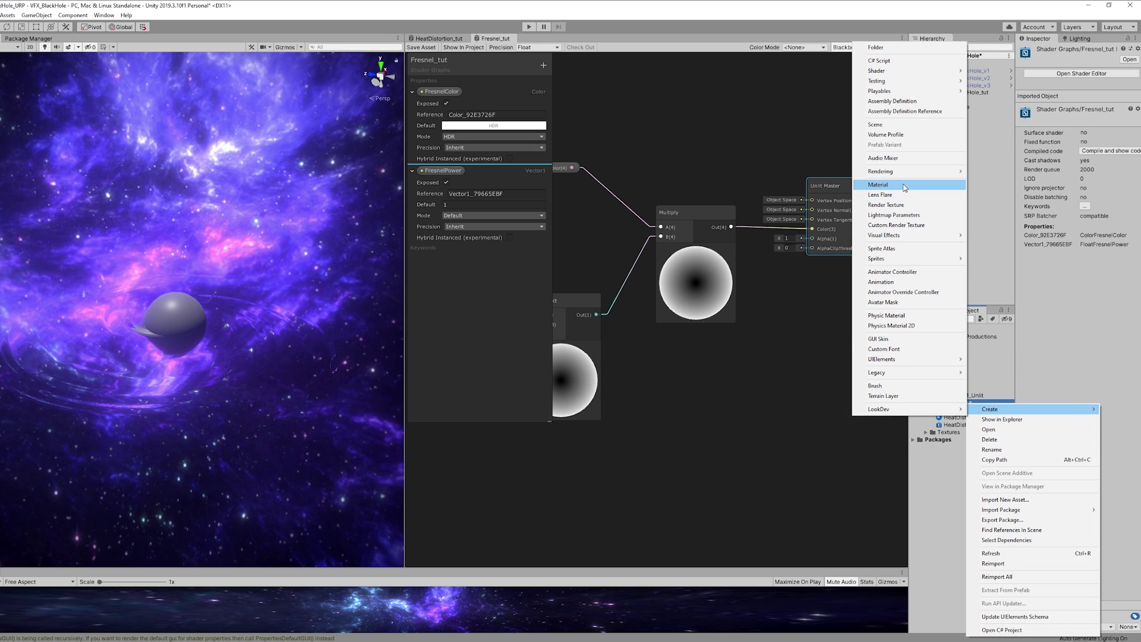
{"action": "left_click", "coordinate": [878, 184]}
{"action": "left_click_drag", "start_coordinate": [981, 433], "coordinate": [915, 435]}
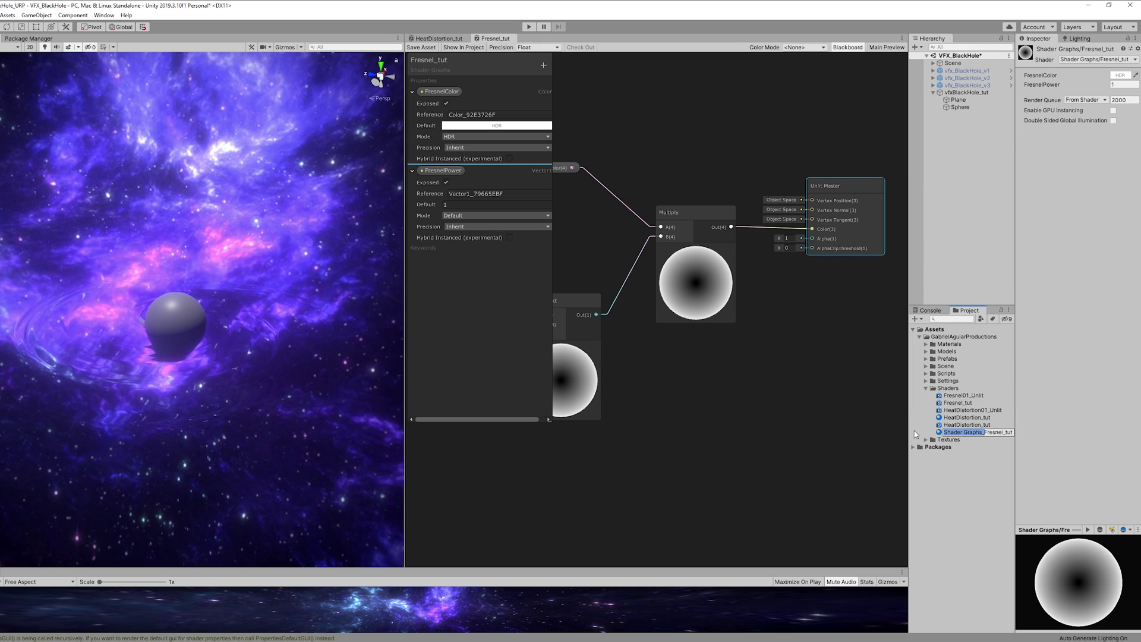
{"action": "key", "text": "BackSpace"}
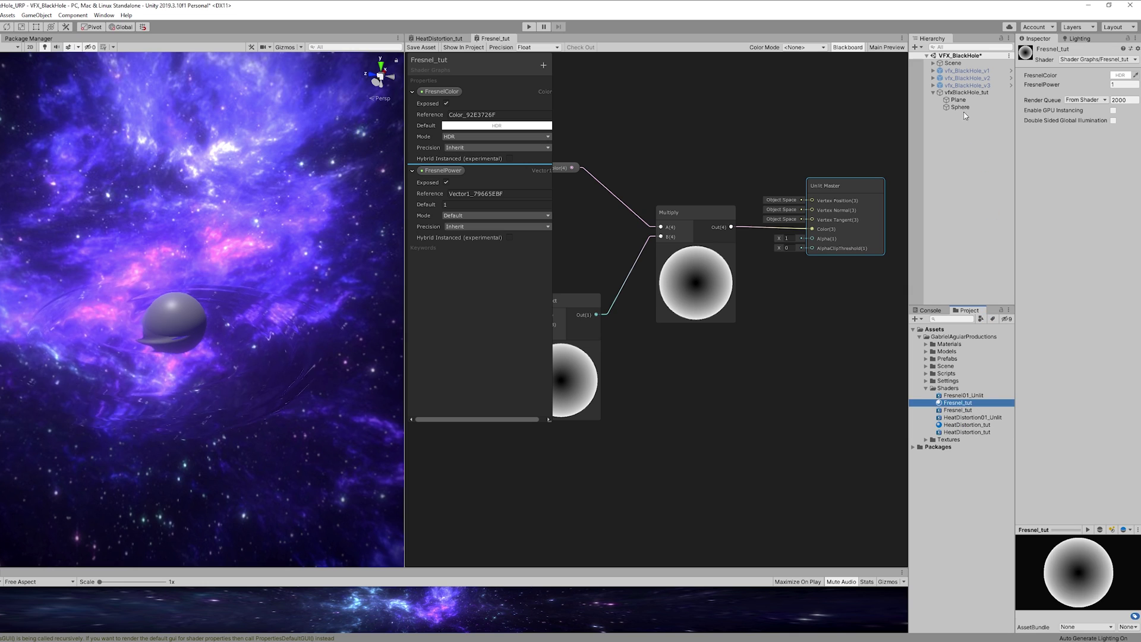
Assign the Fresnel_tut material to the Sphere and set its FresnelPower to 3.
{"action": "left_click", "coordinate": [959, 108]}
{"action": "left_click_drag", "start_coordinate": [962, 404], "coordinate": [1095, 176]}
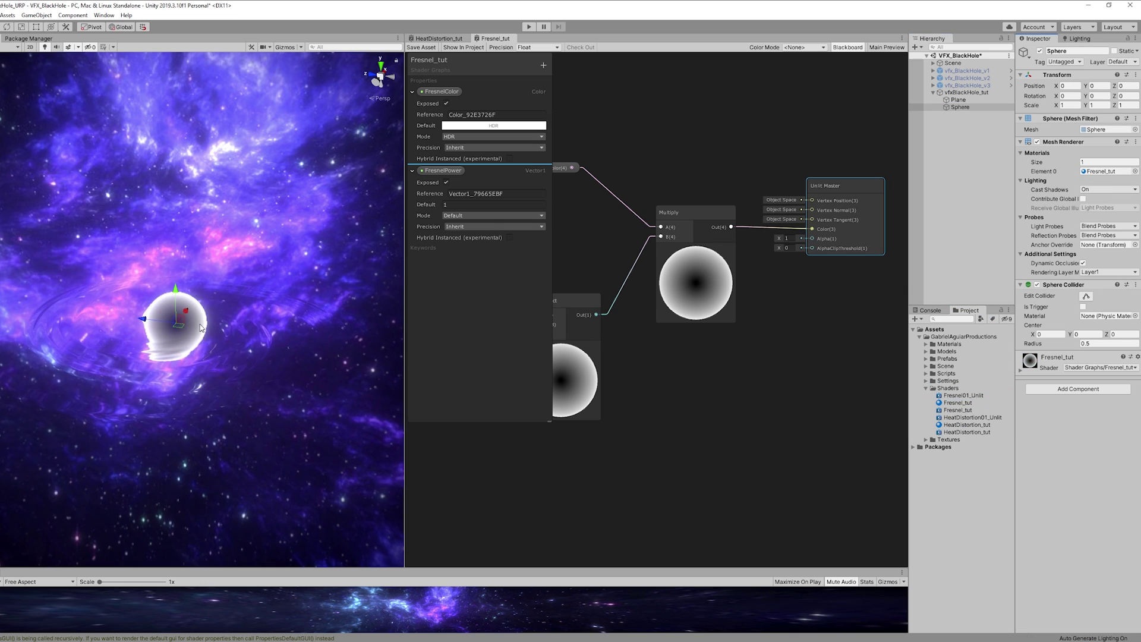
{"action": "left_click", "coordinate": [1035, 375]}
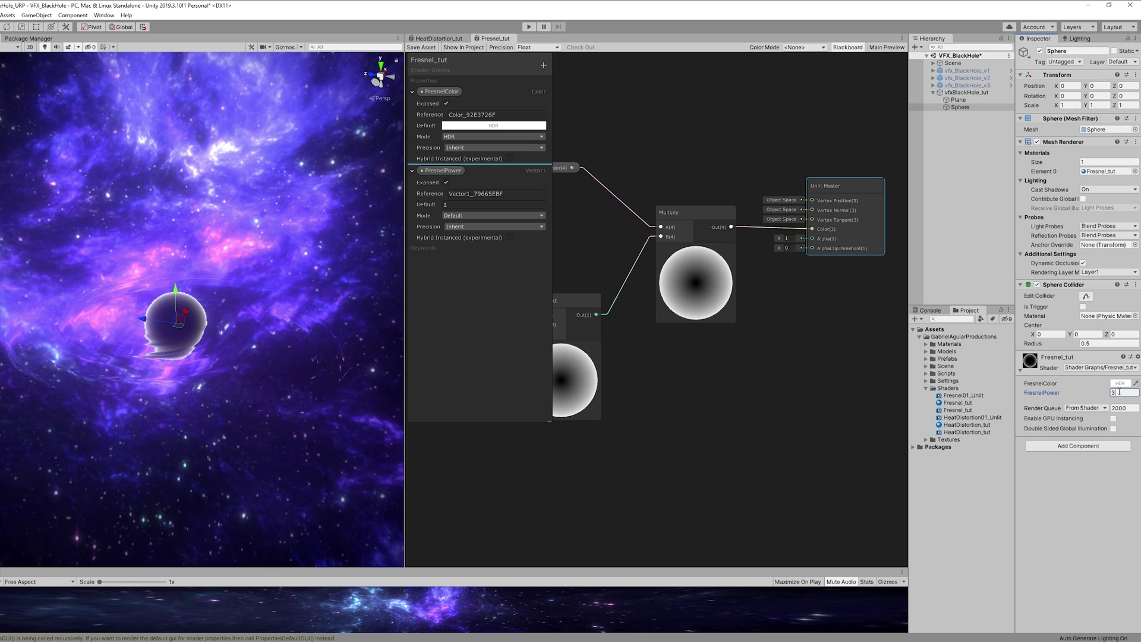
Set the Sphere material's FresnelColor to a magenta with hue 292 and an HDR intensity of 3.
{"action": "left_click", "coordinate": [1120, 384]}
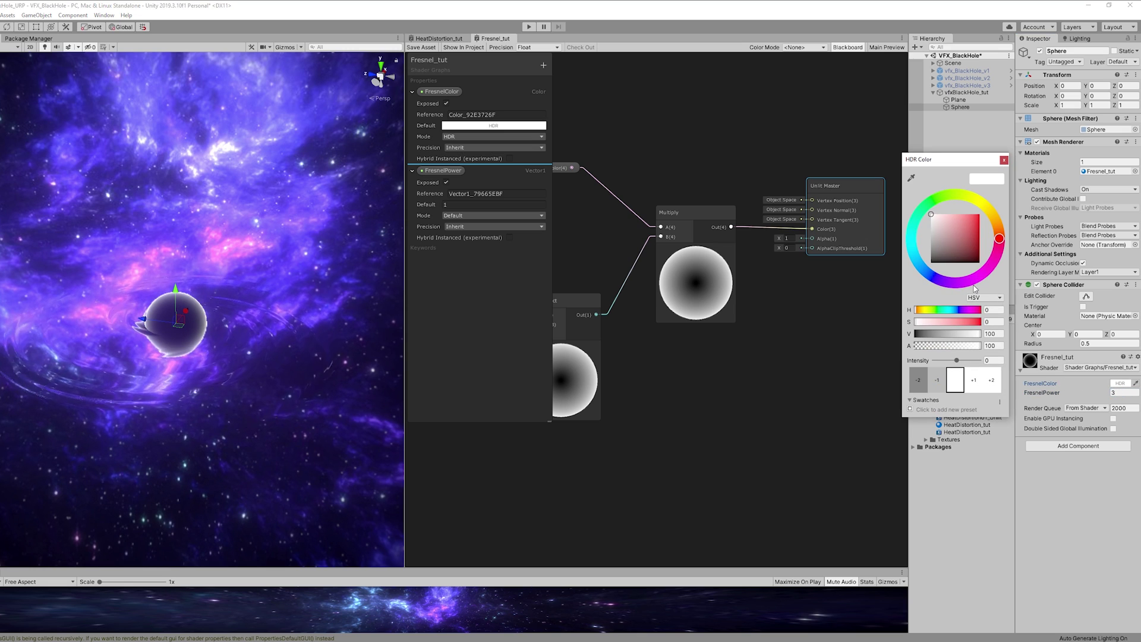
{"action": "left_click", "coordinate": [973, 282]}
{"action": "left_click_drag", "start_coordinate": [967, 220], "coordinate": [974, 209]}
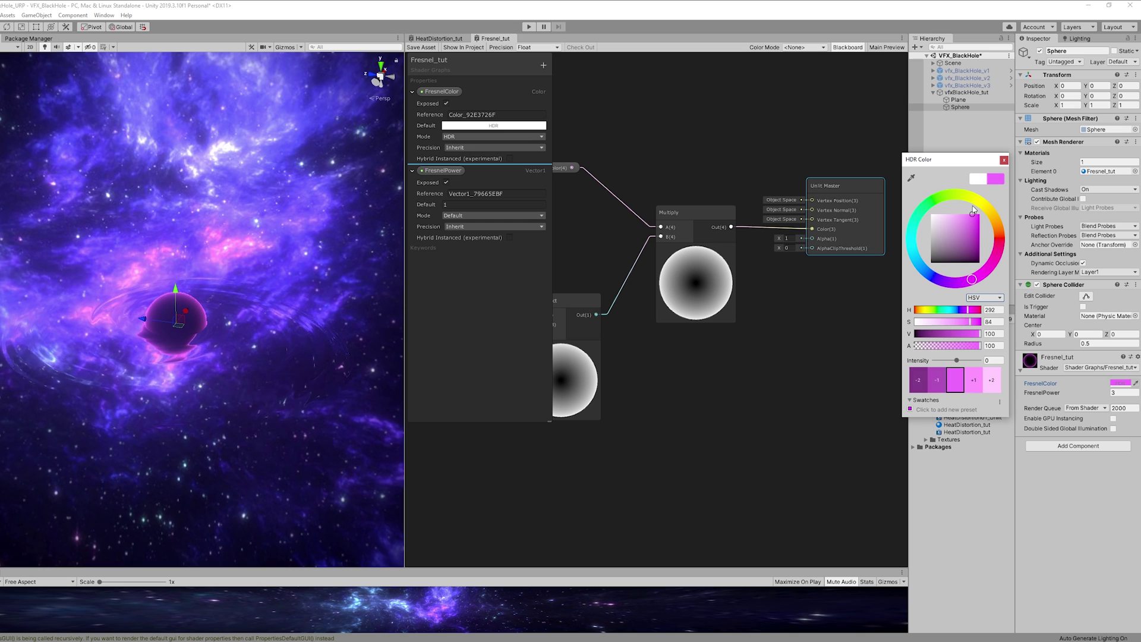
{"action": "left_click_drag", "start_coordinate": [959, 359], "coordinate": [967, 362]}
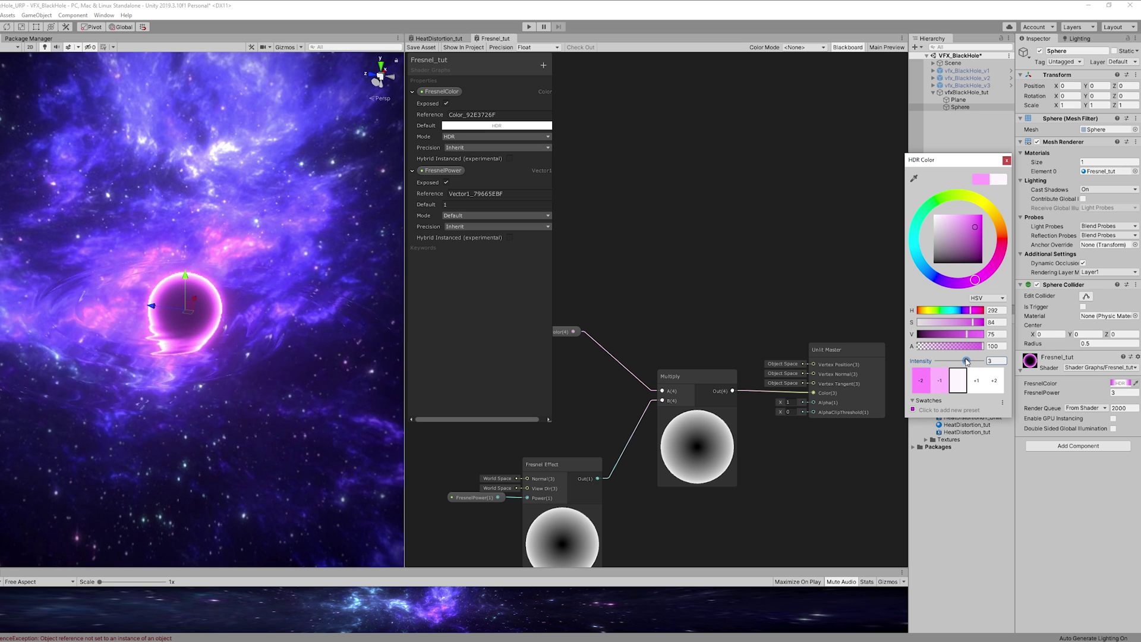
{"action": "left_click", "coordinate": [1006, 161]}
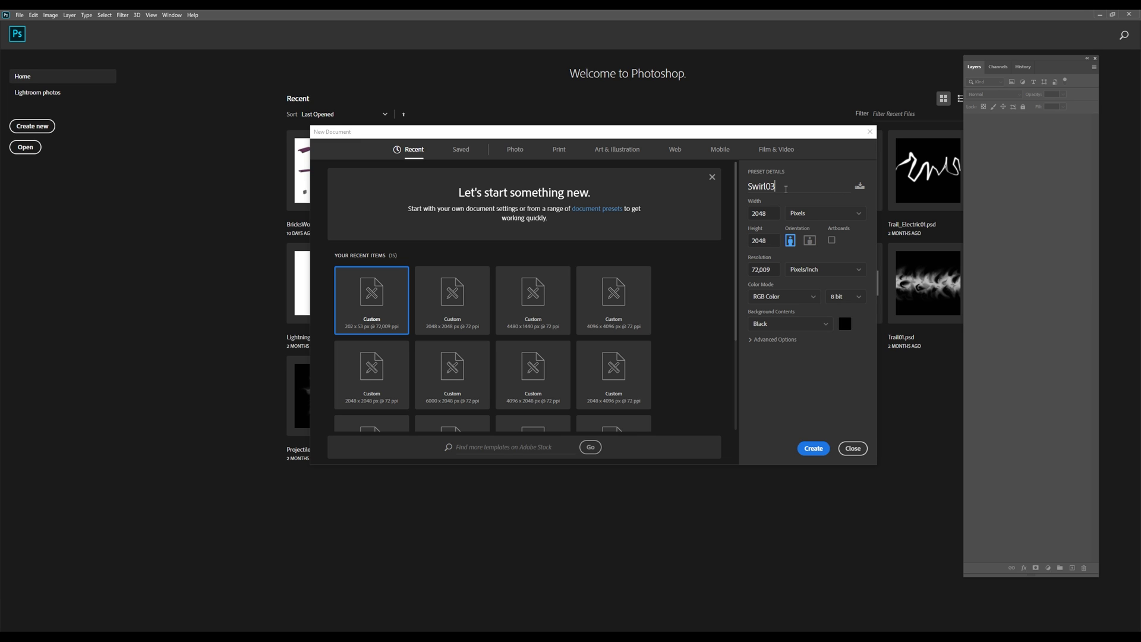
In Photoshop, create a 2048 × 2048 px document named Swirl03 with a black background, and set the foreground color to ffffff.
{"action": "left_click", "coordinate": [812, 449]}
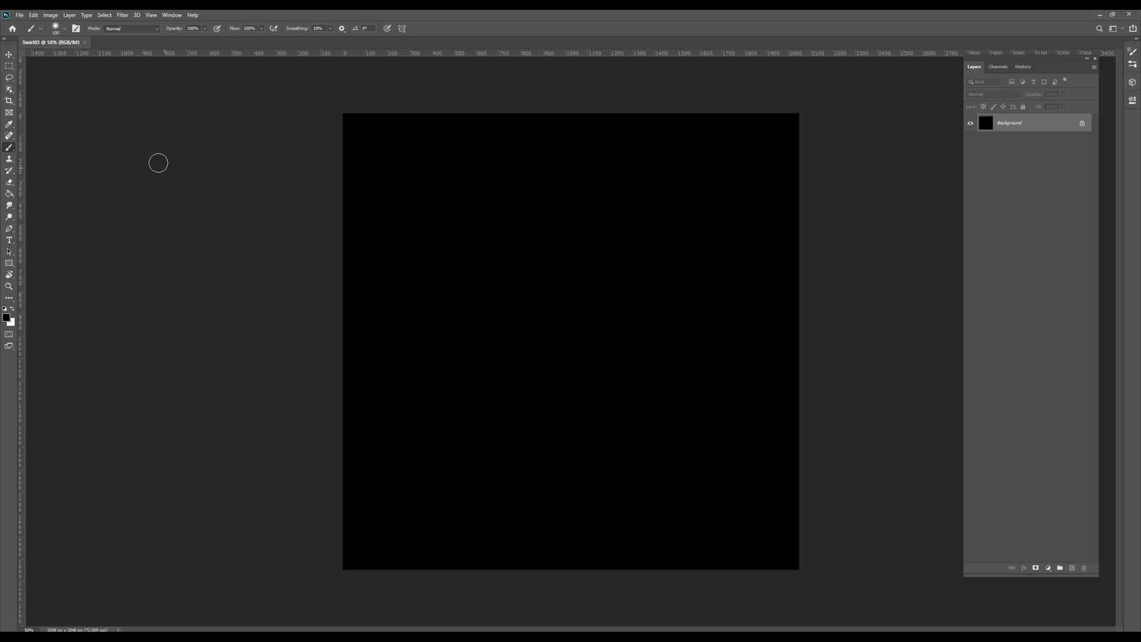
{"action": "left_click", "coordinate": [7, 317]}
{"action": "type", "text": "ffffff"}
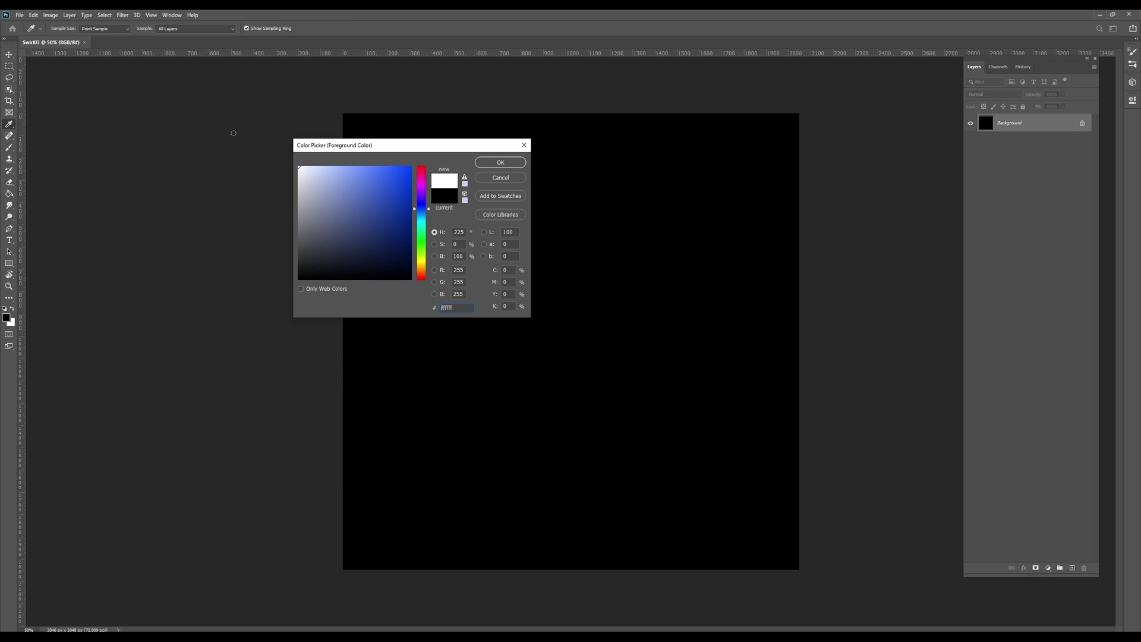
{"action": "left_click", "coordinate": [493, 163]}
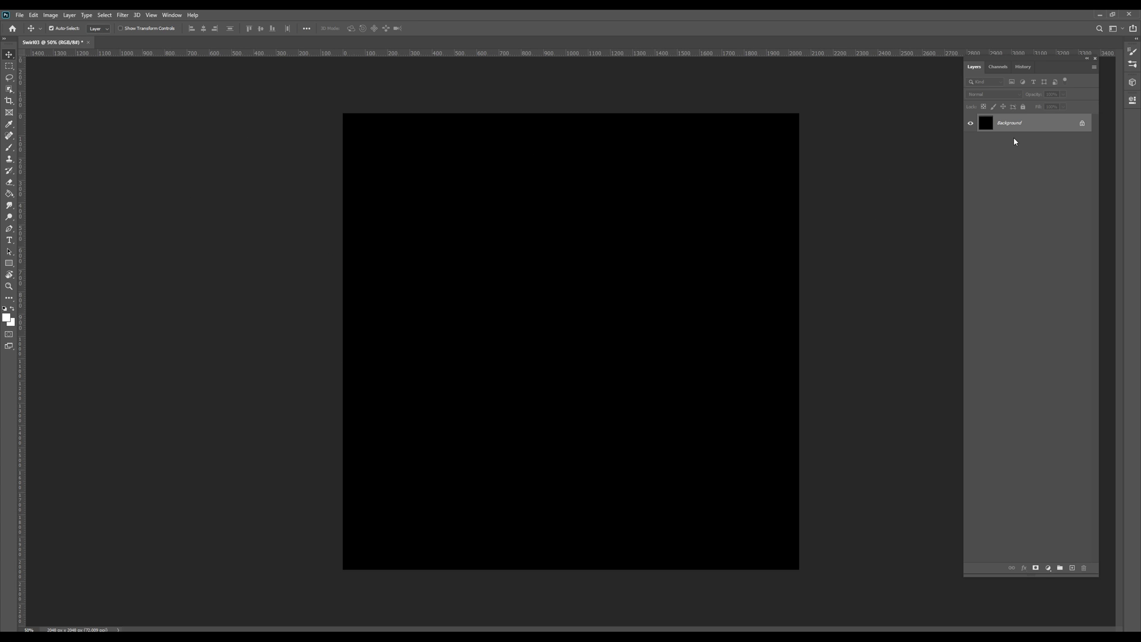
Add a new empty layer above the black background.
{"action": "key", "text": "ctrl+shift+n"}
{"action": "key", "text": "Return"}
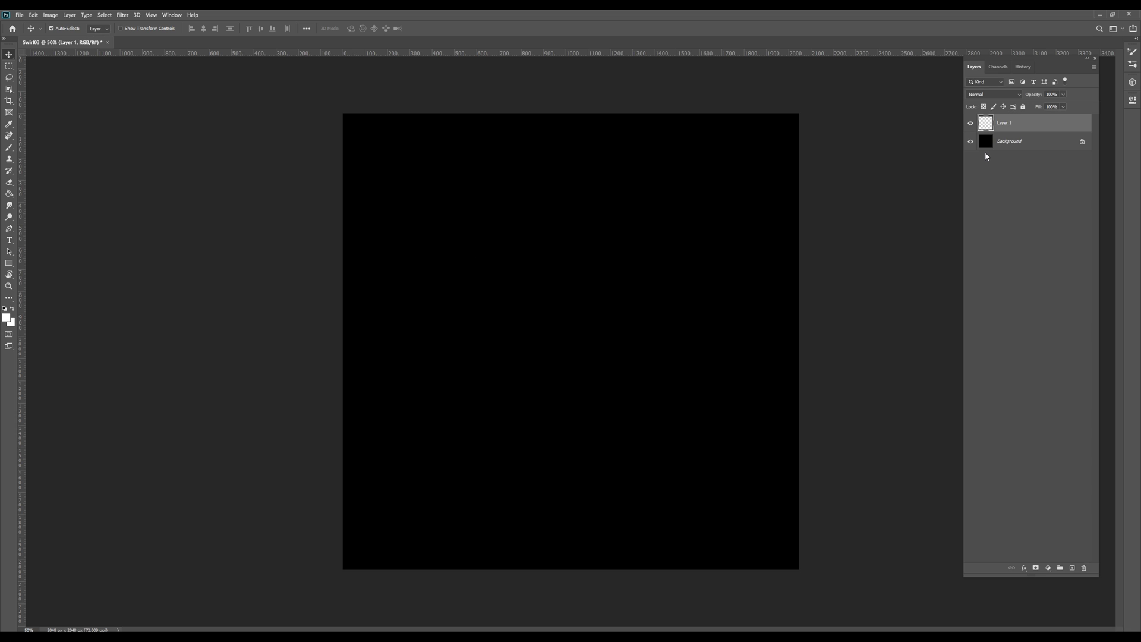
Paint a thick vertical white stroke down the middle of Layer 1 with a soft Brush.
{"action": "key", "text": "b"}
{"action": "right_click_drag", "start_coordinate": [581, 197], "coordinate": [544, 197], "text": "alt"}
{"action": "left_click_drag", "start_coordinate": [540, 153], "coordinate": [543, 478]}
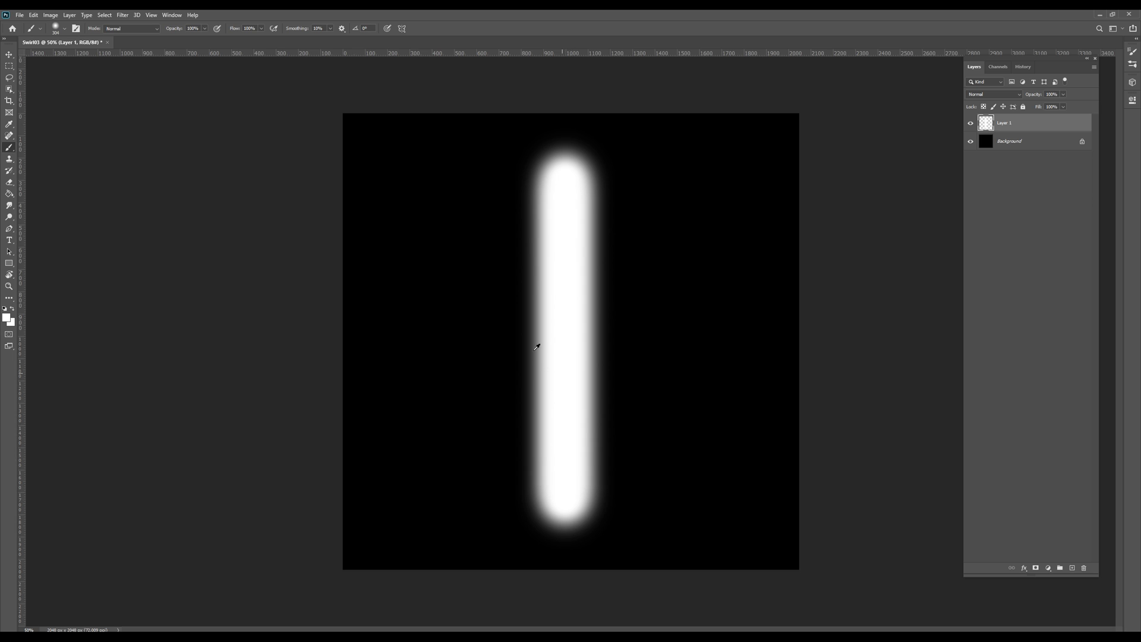
Duplicate the stroke layer and rotate the copy to horizontal so both strokes form a cross.
{"action": "right_click", "coordinate": [1040, 124]}
{"action": "left_click", "coordinate": [1052, 162]}
{"action": "key", "text": "Return"}
{"action": "key", "text": "ctrl+t"}
{"action": "mouse_move", "coordinate": [761, 99]}
{"action": "left_mouse_down"}
{"action": "mouse_move", "coordinate": [484, 109]}
{"action": "mouse_move", "coordinate": [368, 185]}
{"action": "left_mouse_up"}
{"action": "key", "text": "Return"}
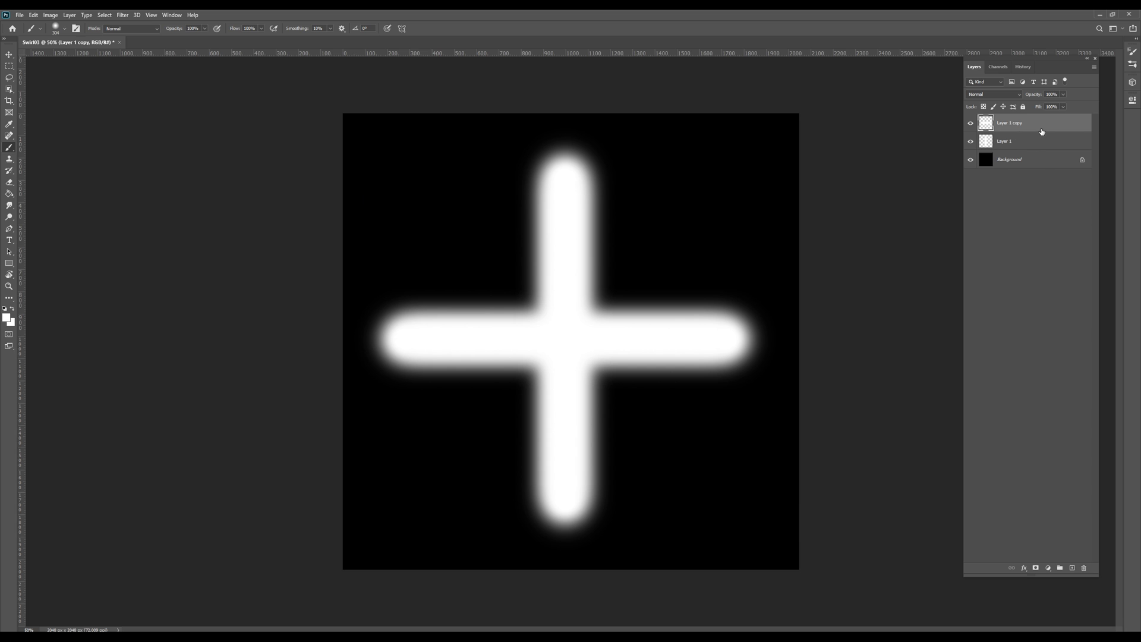
Merge the two stroke layers and centre the cross horizontally and vertically on the background.
{"action": "left_click", "coordinate": [1017, 140], "text": "shift"}
{"action": "key", "text": "ctrl+e"}
{"action": "left_click", "coordinate": [1016, 140], "text": "shift"}
{"action": "key", "text": "v"}
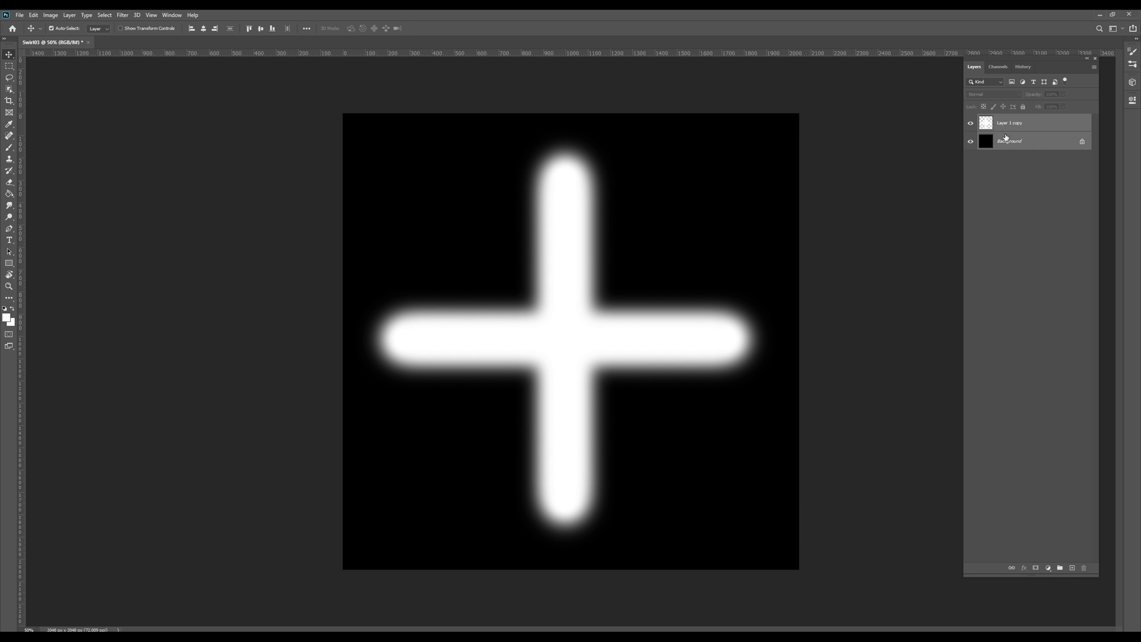
{"action": "left_click", "coordinate": [203, 29]}
{"action": "left_click", "coordinate": [261, 29]}
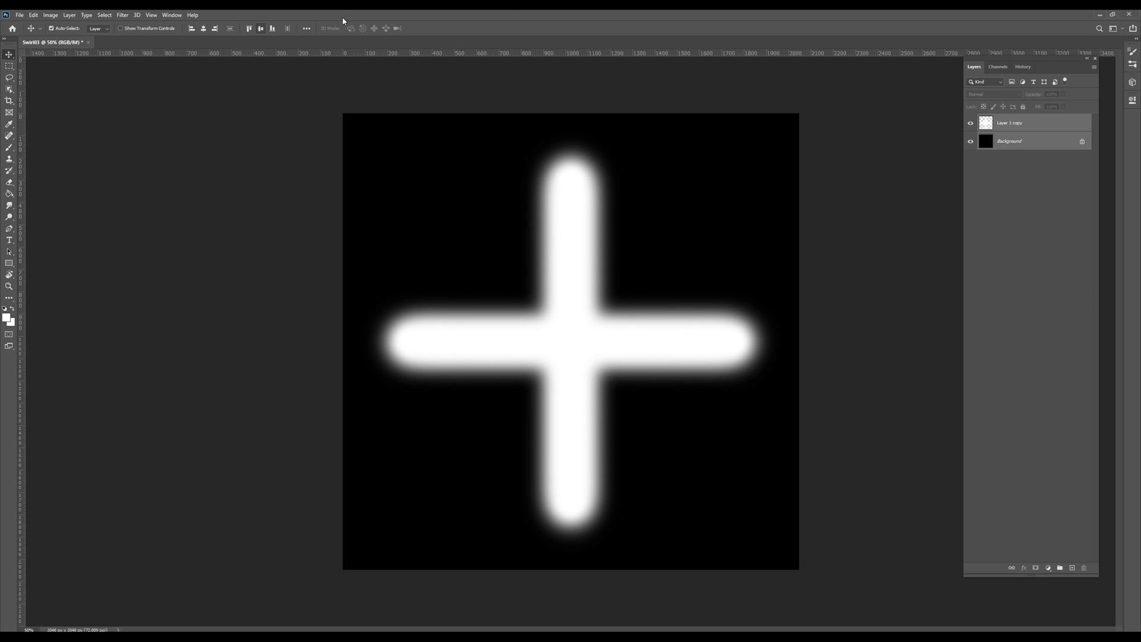
Apply the Twirl distortion filter to the cross layer with an angle of about 263°.
{"action": "left_click", "coordinate": [984, 130]}
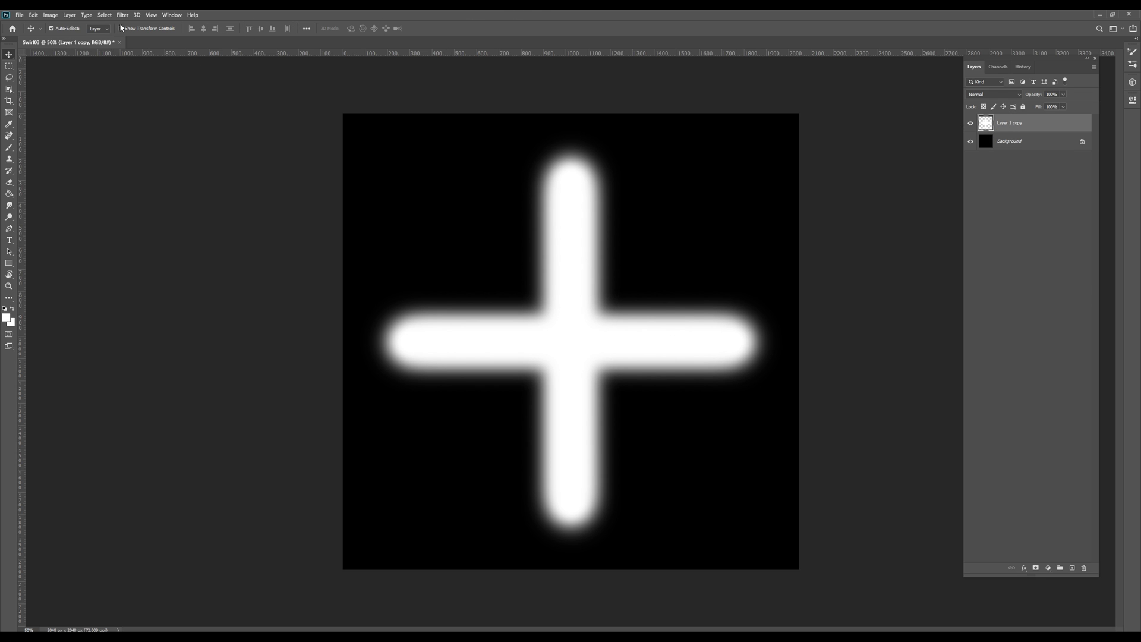
{"action": "left_click", "coordinate": [122, 15]}
{"action": "mouse_move", "coordinate": [142, 142]}
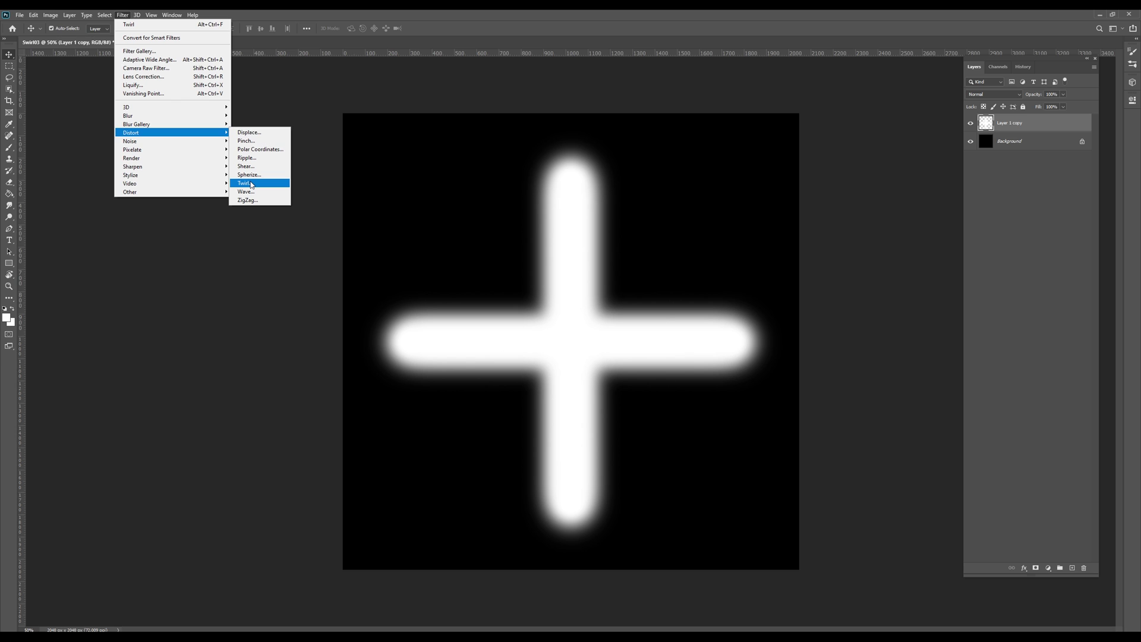
{"action": "left_click", "coordinate": [245, 183]}
{"action": "left_click_drag", "start_coordinate": [544, 169], "coordinate": [256, 126]}
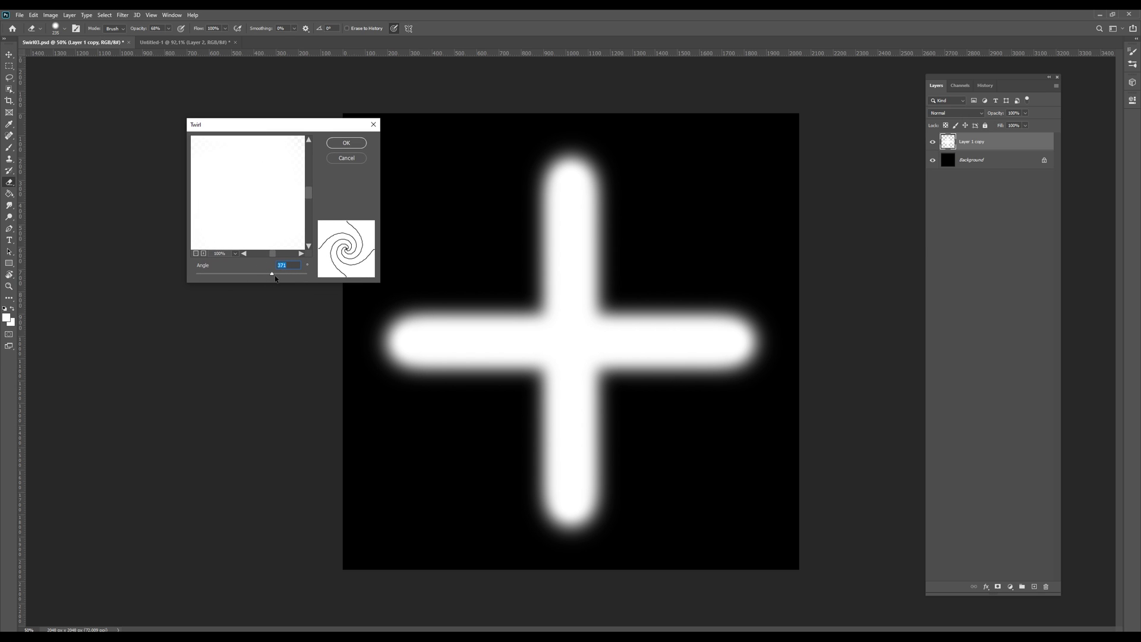
{"action": "left_click_drag", "start_coordinate": [271, 273], "coordinate": [267, 274]}
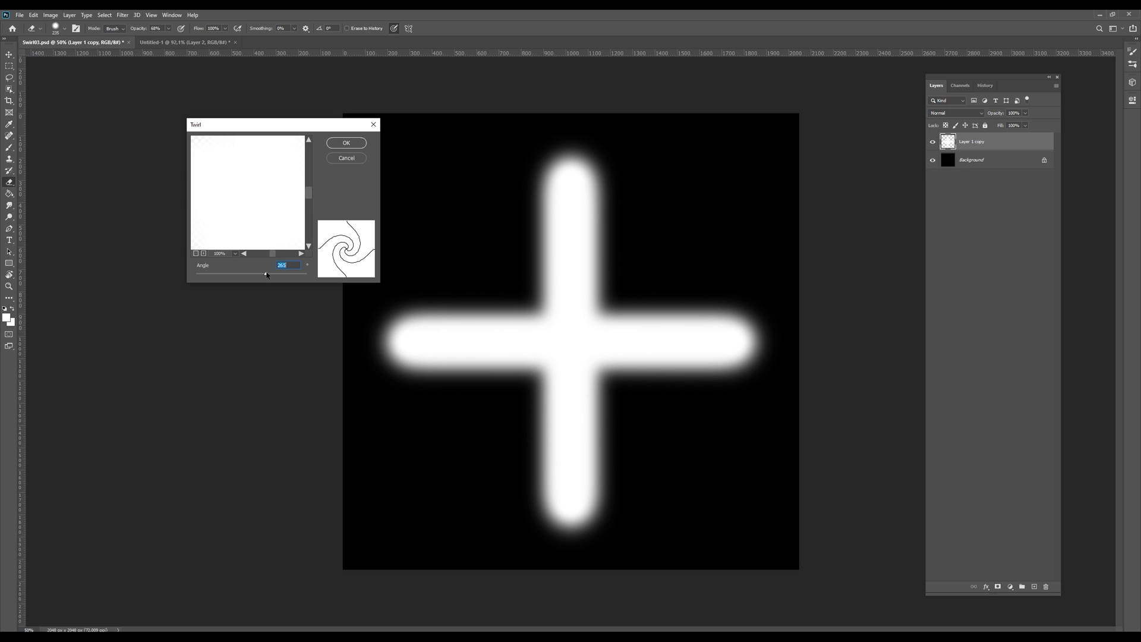
{"action": "left_click", "coordinate": [347, 142]}
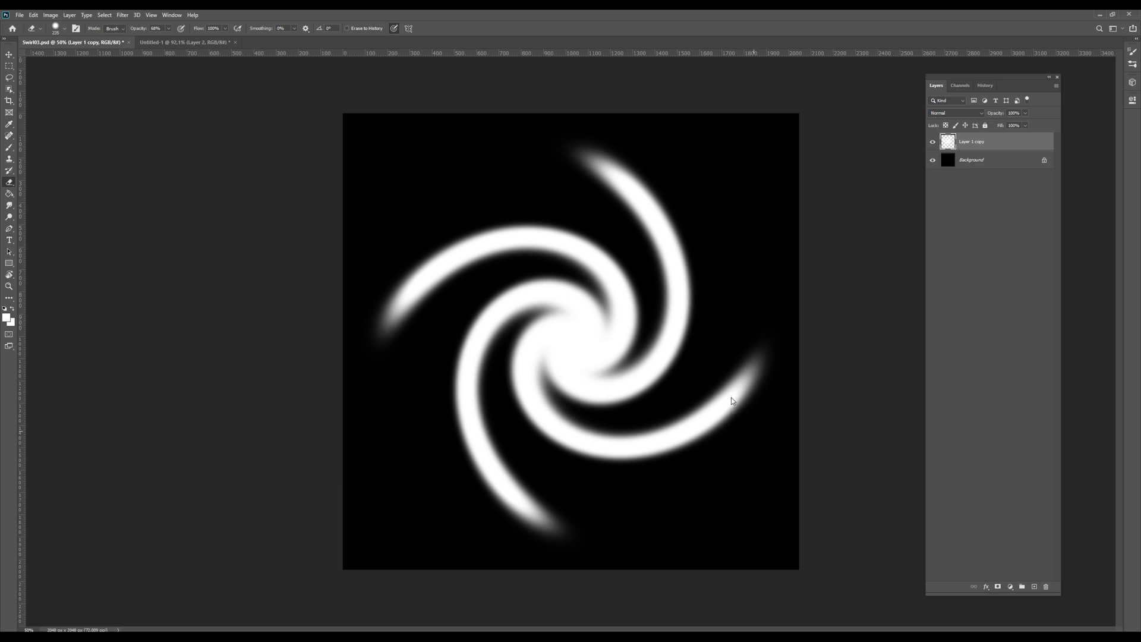
Thin the outer edge of the lower-right swirl arm into a tapered tip with the Eraser.
{"action": "left_click_drag", "start_coordinate": [731, 397], "coordinate": [761, 324]}
{"action": "key", "text": "ctrl+z"}
{"action": "key", "text": "ctrl+z"}
{"action": "mouse_move", "coordinate": [676, 435]}
{"action": "left_mouse_down"}
{"action": "mouse_move", "coordinate": [763, 321]}
{"action": "mouse_move", "coordinate": [765, 277]}
{"action": "left_mouse_up"}
{"action": "left_click_drag", "start_coordinate": [707, 425], "coordinate": [764, 315]}
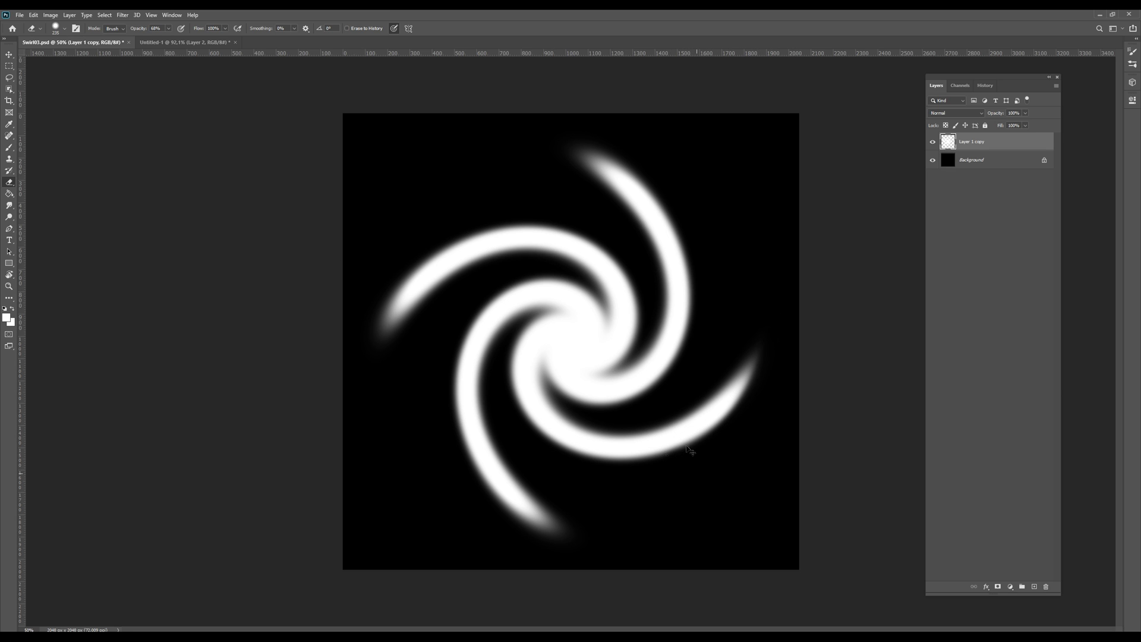
Taper the upper-right swirl arm by erasing along its outer edge, undoing strokes that miss.
{"action": "left_click_drag", "start_coordinate": [699, 206], "coordinate": [600, 122]}
{"action": "left_click_drag", "start_coordinate": [707, 238], "coordinate": [535, 98]}
{"action": "key", "text": "ctrl+z"}
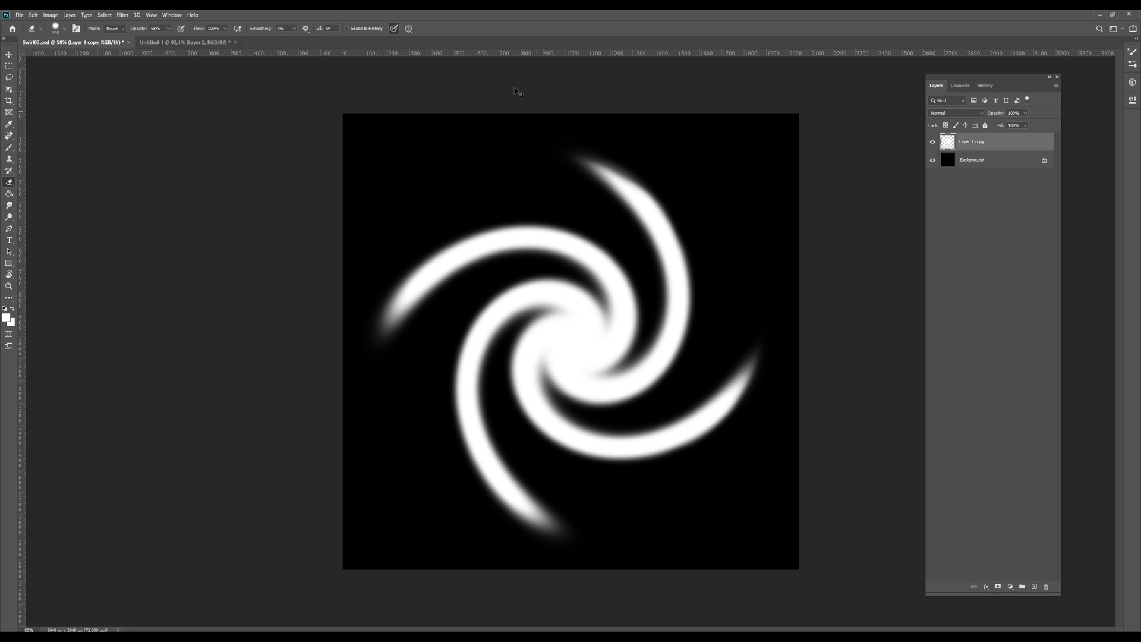
{"action": "left_click_drag", "start_coordinate": [683, 205], "coordinate": [534, 86]}
{"action": "left_click_drag", "start_coordinate": [664, 171], "coordinate": [559, 110]}
{"action": "left_click_drag", "start_coordinate": [686, 220], "coordinate": [520, 71]}
{"action": "key", "text": "ctrl+z"}
{"action": "left_click_drag", "start_coordinate": [674, 191], "coordinate": [654, 155]}
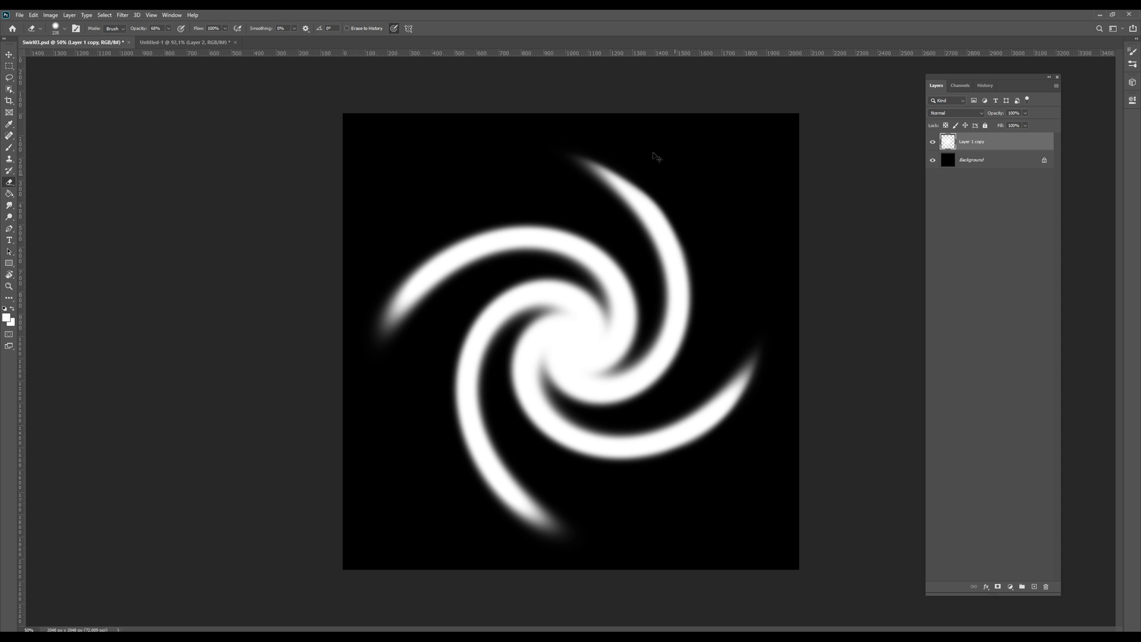
Erase along the outer edges of the upper-left and lower-left swirl arms to taper their tips.
{"action": "left_click_drag", "start_coordinate": [403, 209], "coordinate": [309, 368]}
{"action": "mouse_move", "coordinate": [385, 190]}
{"action": "left_mouse_down"}
{"action": "mouse_move", "coordinate": [408, 190]}
{"action": "mouse_move", "coordinate": [381, 209]}
{"action": "left_mouse_up"}
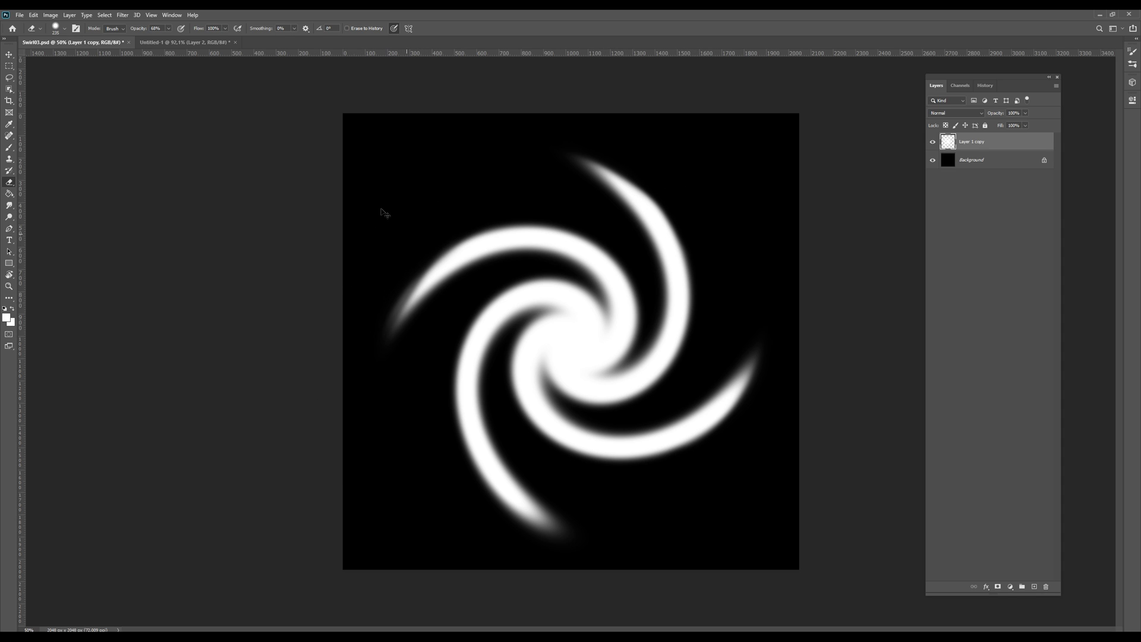
{"action": "left_click_drag", "start_coordinate": [410, 411], "coordinate": [476, 511]}
{"action": "left_click_drag", "start_coordinate": [405, 417], "coordinate": [567, 583]}
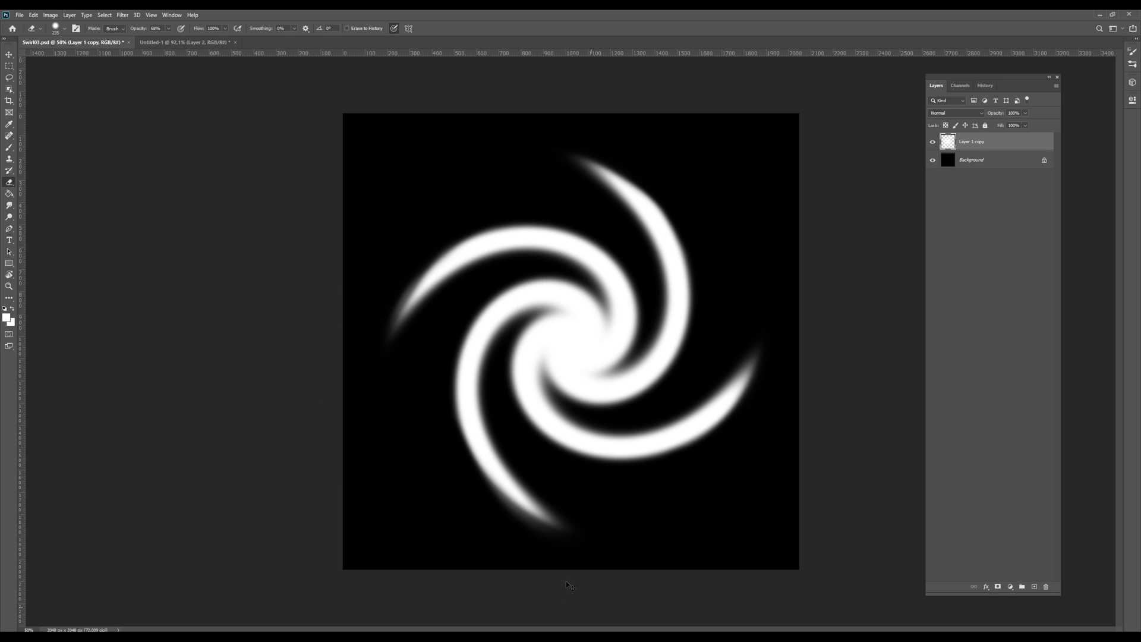
{"action": "mouse_move", "coordinate": [416, 436]}
{"action": "left_mouse_down"}
{"action": "mouse_move", "coordinate": [549, 561]}
{"action": "mouse_move", "coordinate": [532, 515]}
{"action": "mouse_move", "coordinate": [566, 536]}
{"action": "left_mouse_up"}
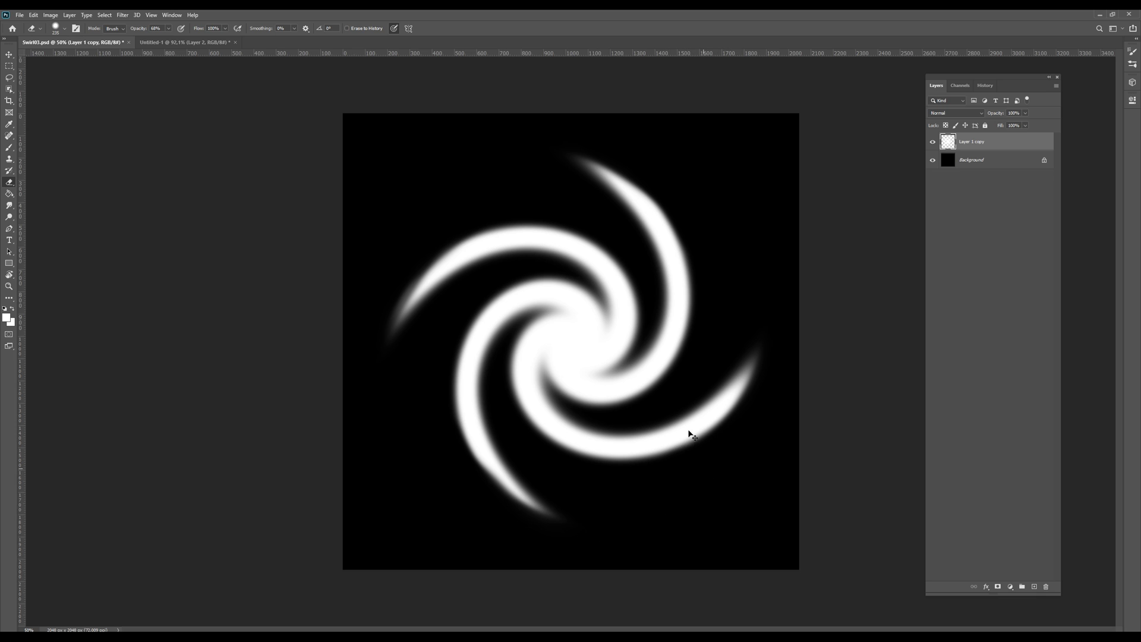
Save the swirl as Swirl03 in Photoshop format in the project's Textures folder, overwriting the existing file.
{"action": "key", "text": "ctrl+alt+s"}
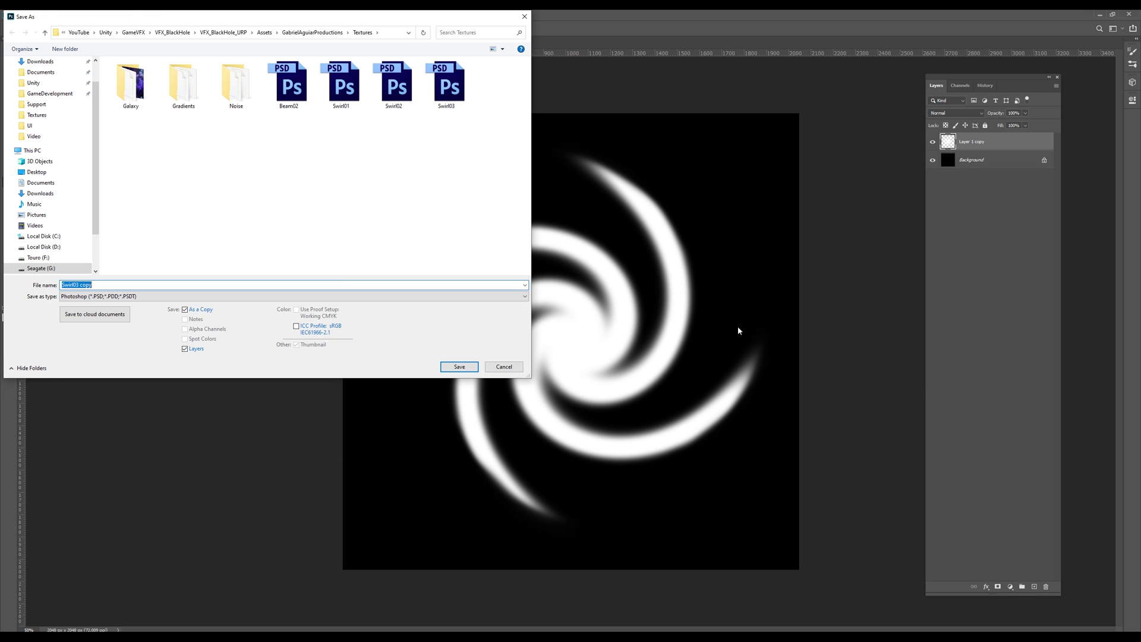
{"action": "left_click", "coordinate": [445, 83]}
{"action": "left_click", "coordinate": [460, 366]}
{"action": "left_click", "coordinate": [588, 326]}
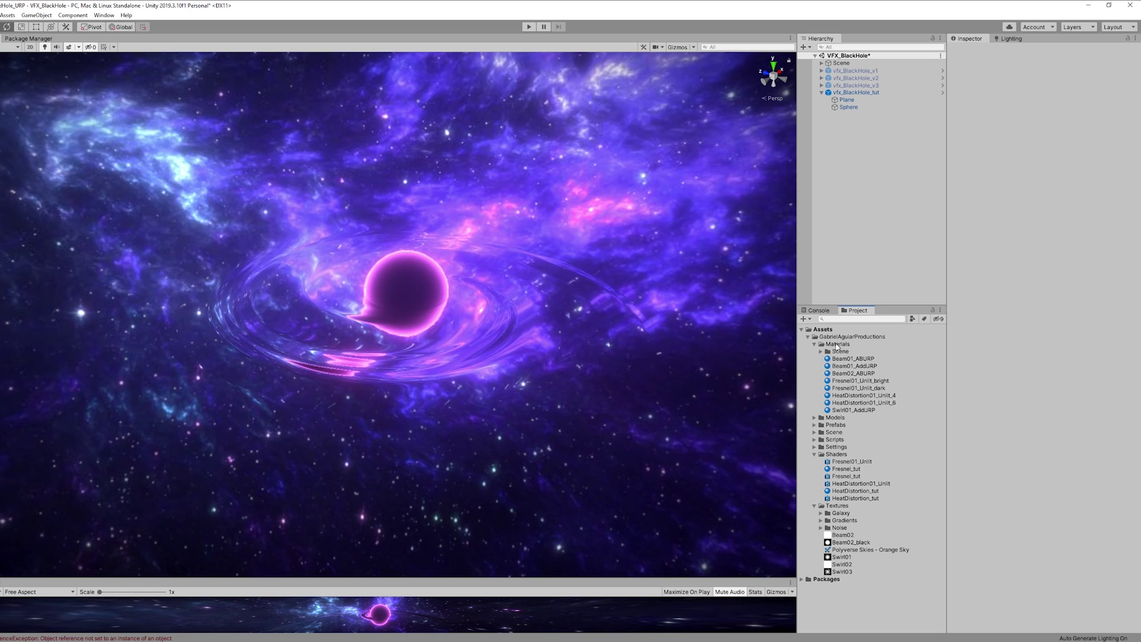
In Unity, create a material named Swirl03_AddURP in the Materials folder.
{"action": "right_click", "coordinate": [837, 345]}
{"action": "mouse_move", "coordinate": [860, 349]}
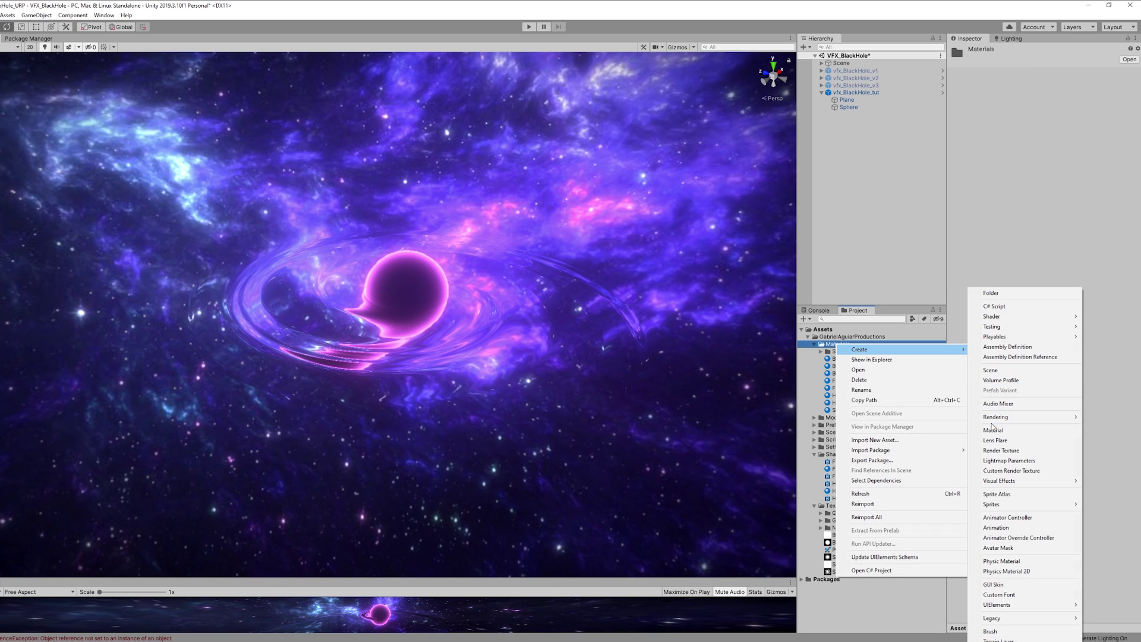
{"action": "left_click", "coordinate": [993, 430]}
{"action": "type", "text": "Swirl03_"}
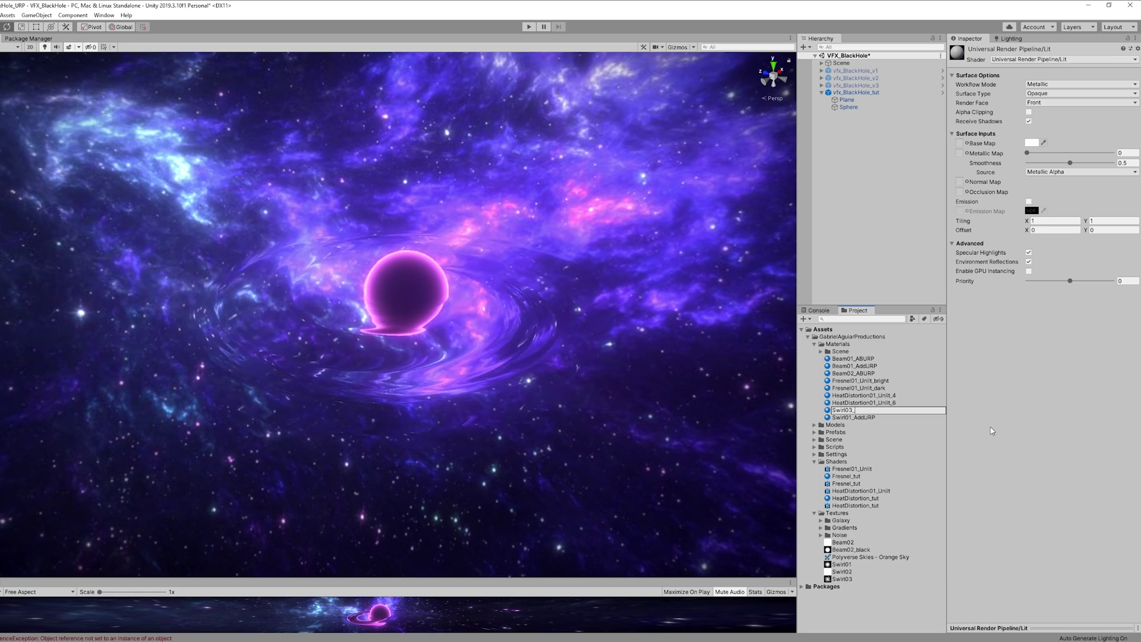
{"action": "type", "text": "AddURP"}
{"action": "key", "text": "Return"}
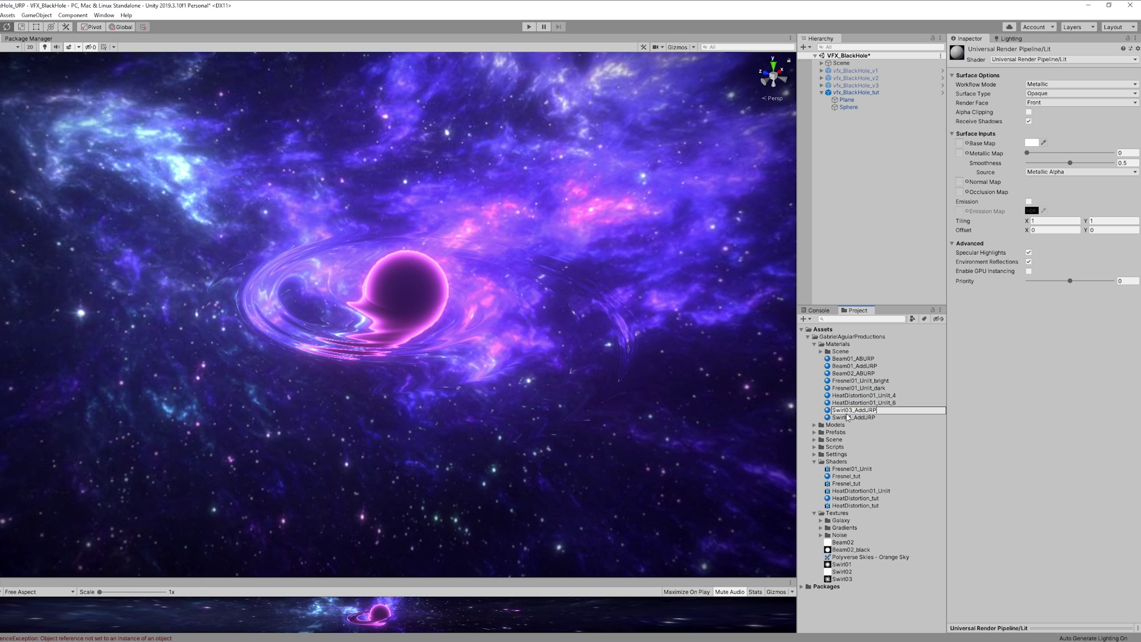
Change the Swirl03_AddURP material's shader to Universal Render Pipeline/Particles/Unlit.
{"action": "left_click", "coordinate": [1063, 60]}
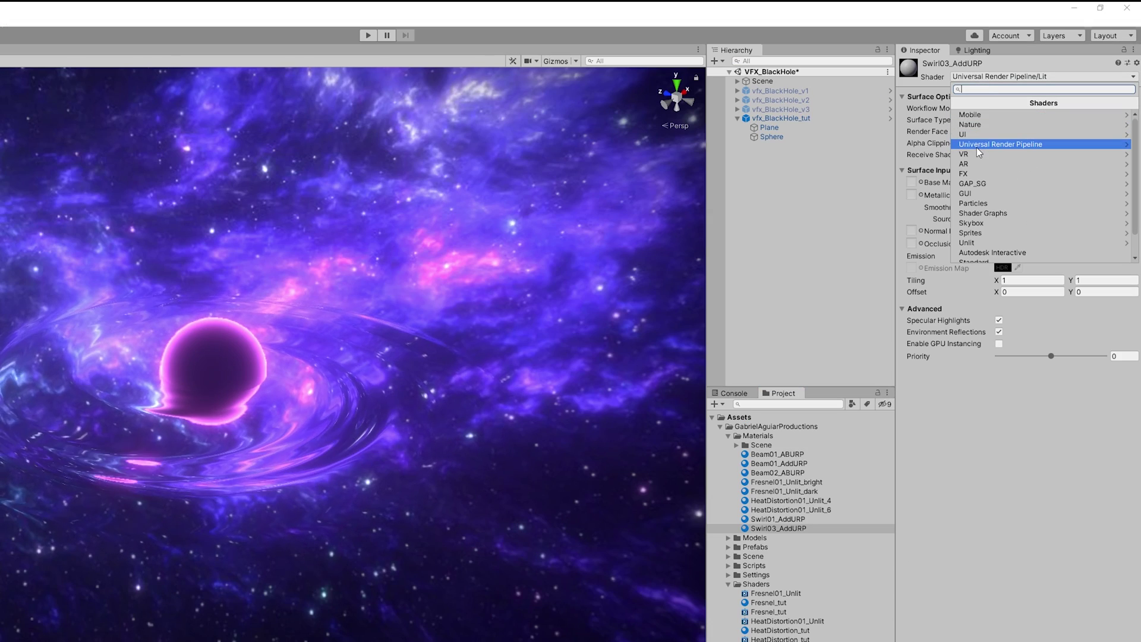
{"action": "left_click", "coordinate": [977, 148]}
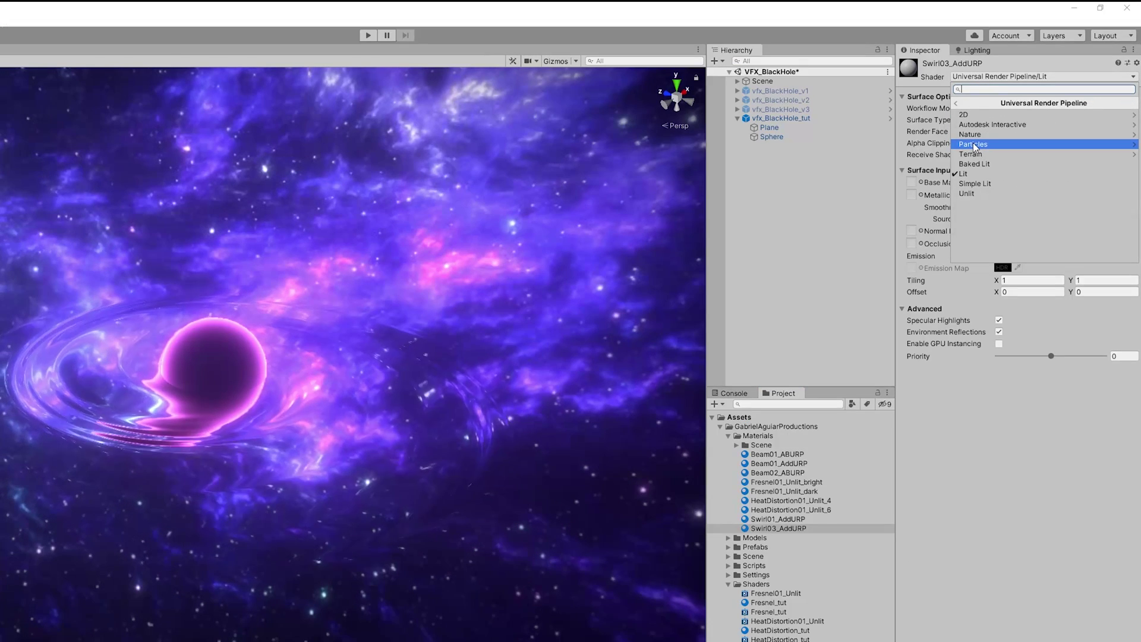
{"action": "left_click", "coordinate": [975, 145]}
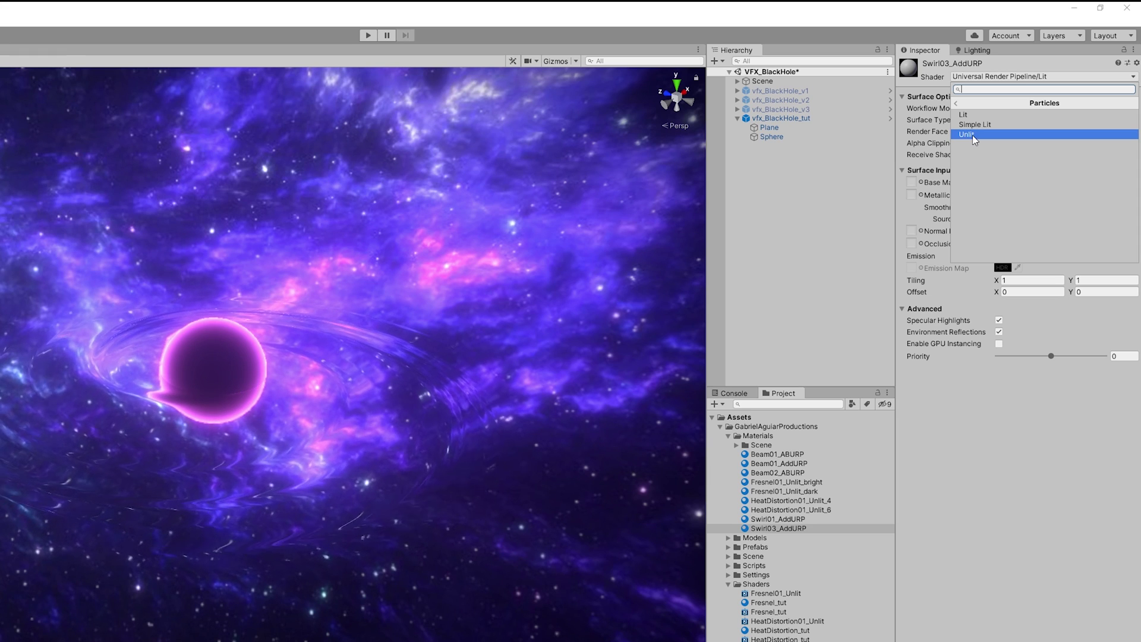
{"action": "left_click", "coordinate": [972, 135]}
Set the material's surface type to Transparent, its blending mode to Additive and its render face to Both.
{"action": "left_click", "coordinate": [1011, 109]}
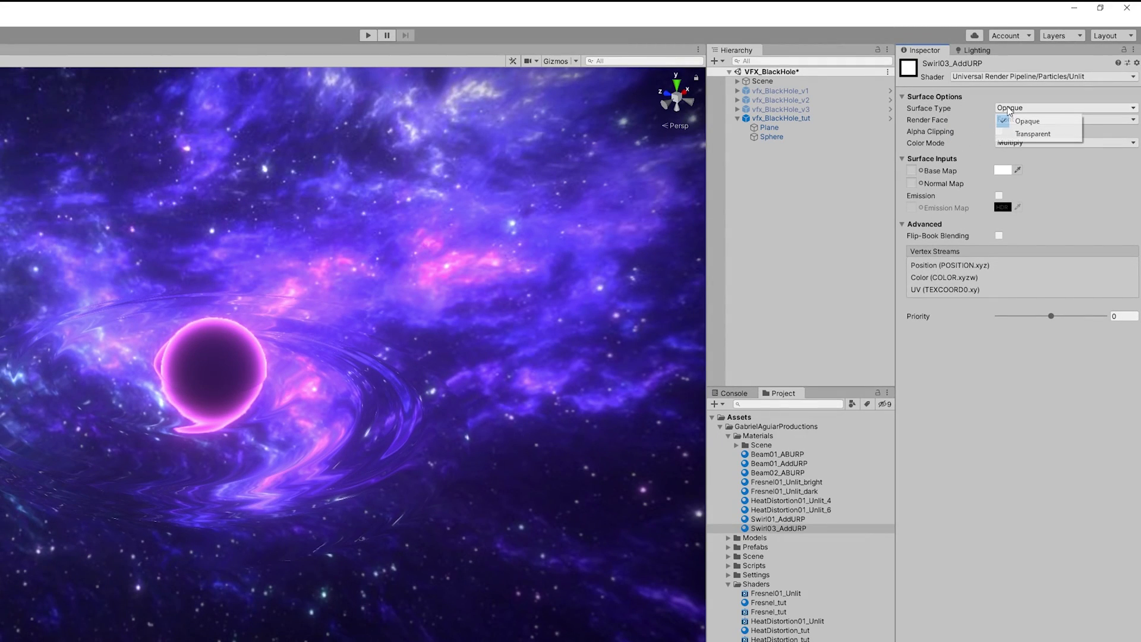
{"action": "left_click", "coordinate": [1020, 133]}
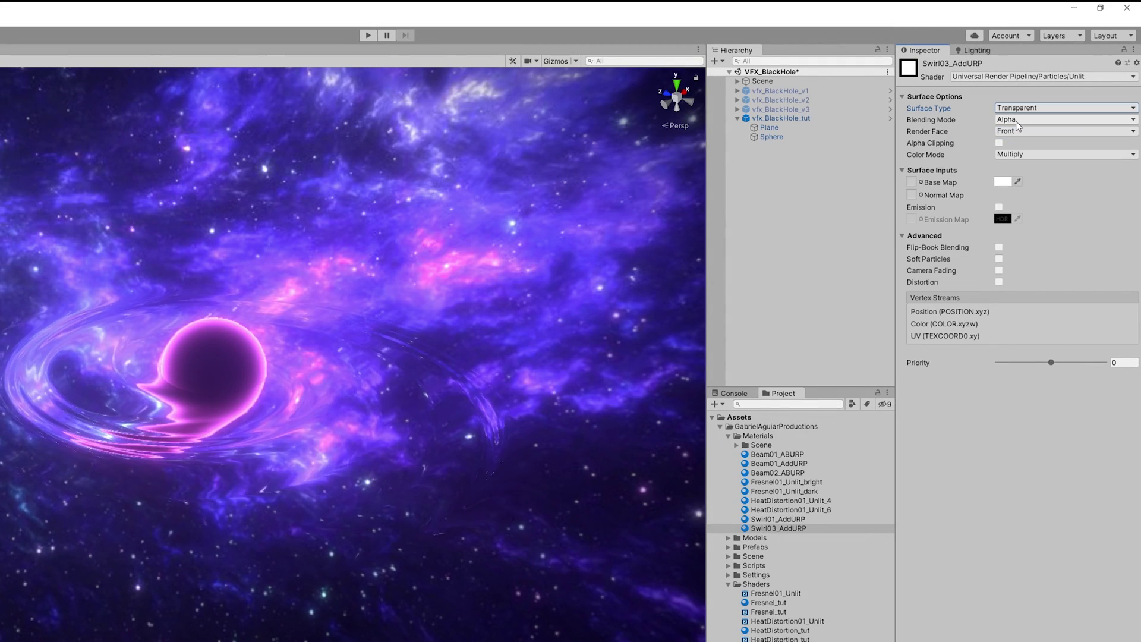
{"action": "left_click", "coordinate": [1018, 120]}
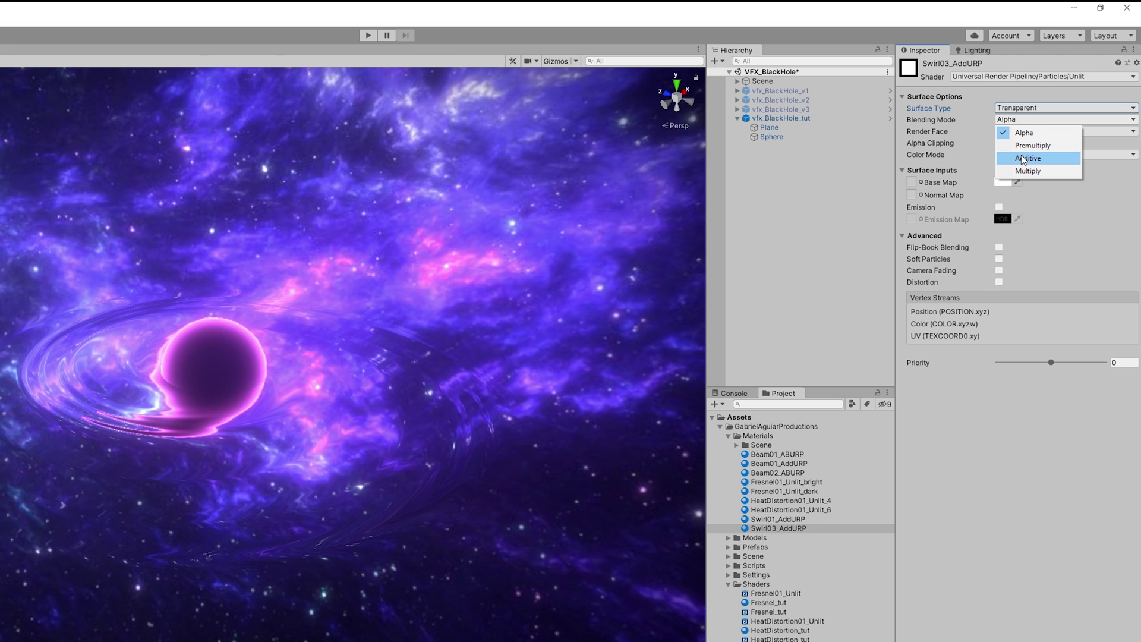
{"action": "left_click", "coordinate": [1023, 158]}
{"action": "left_click", "coordinate": [1019, 131]}
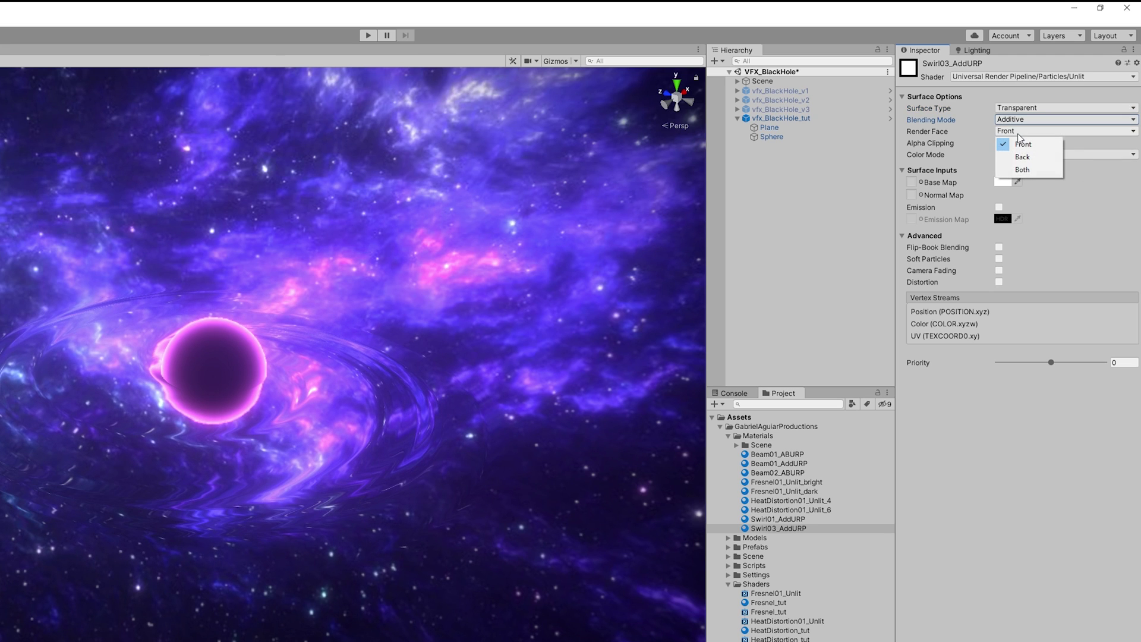
{"action": "left_click", "coordinate": [1021, 169]}
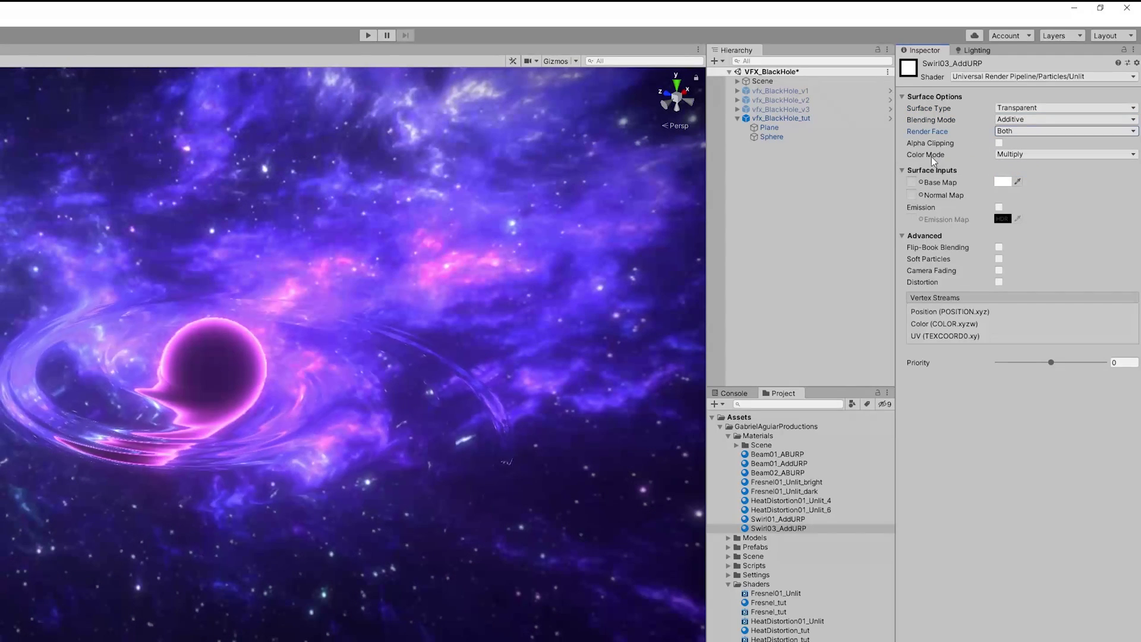
Assign the Swirl03 texture as the material's Base Map.
{"action": "left_click", "coordinate": [920, 182]}
{"action": "type", "text": "sw"}
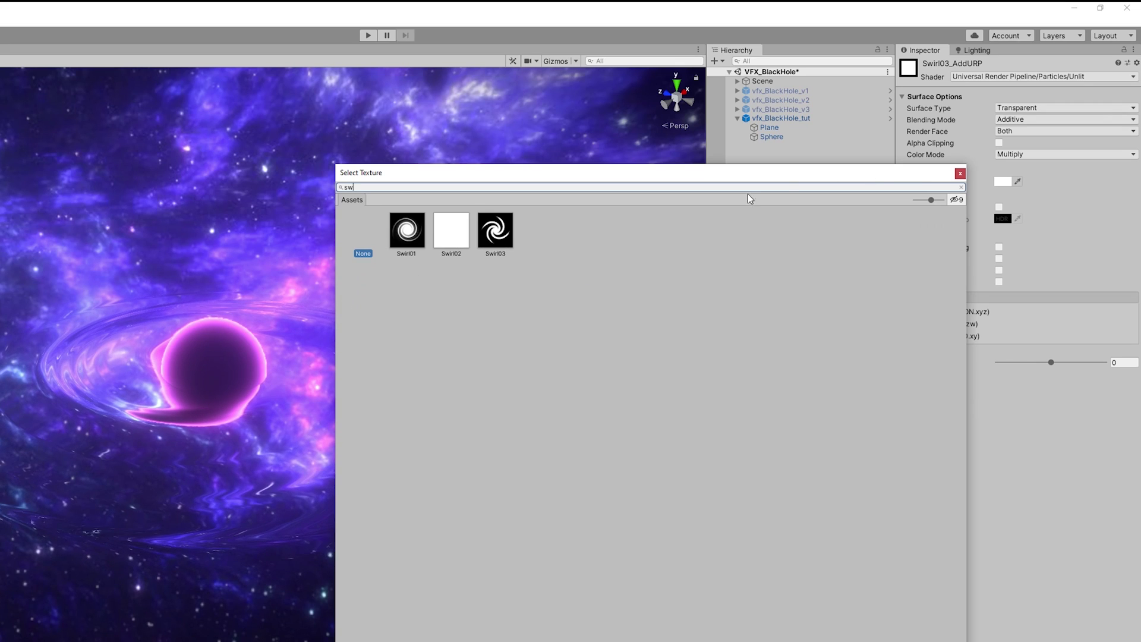
{"action": "left_click", "coordinate": [504, 237]}
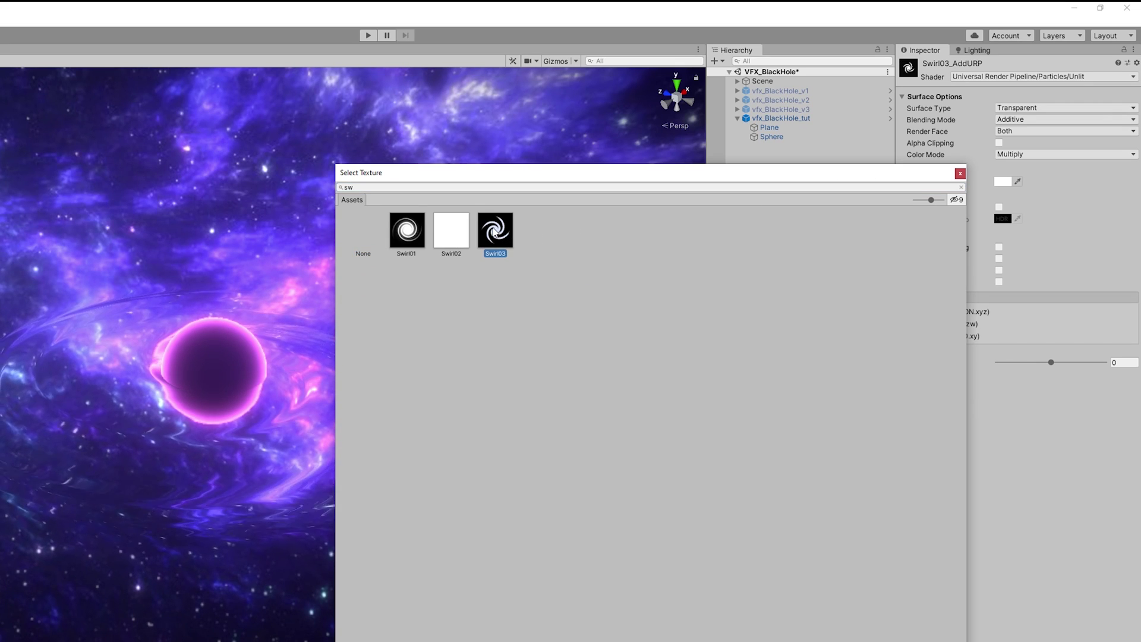
{"action": "double_click", "coordinate": [497, 230]}
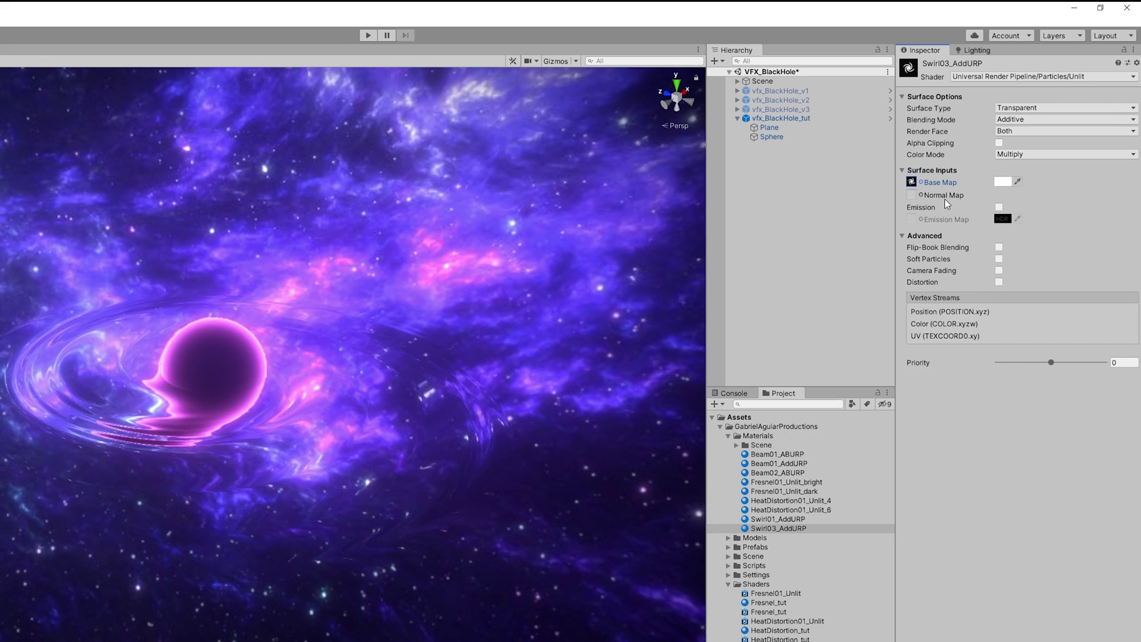
Add a particle system as a child of vfx_BlackHole_tut and name it Swirls.
{"action": "left_click", "coordinate": [793, 119]}
{"action": "right_click", "coordinate": [794, 120]}
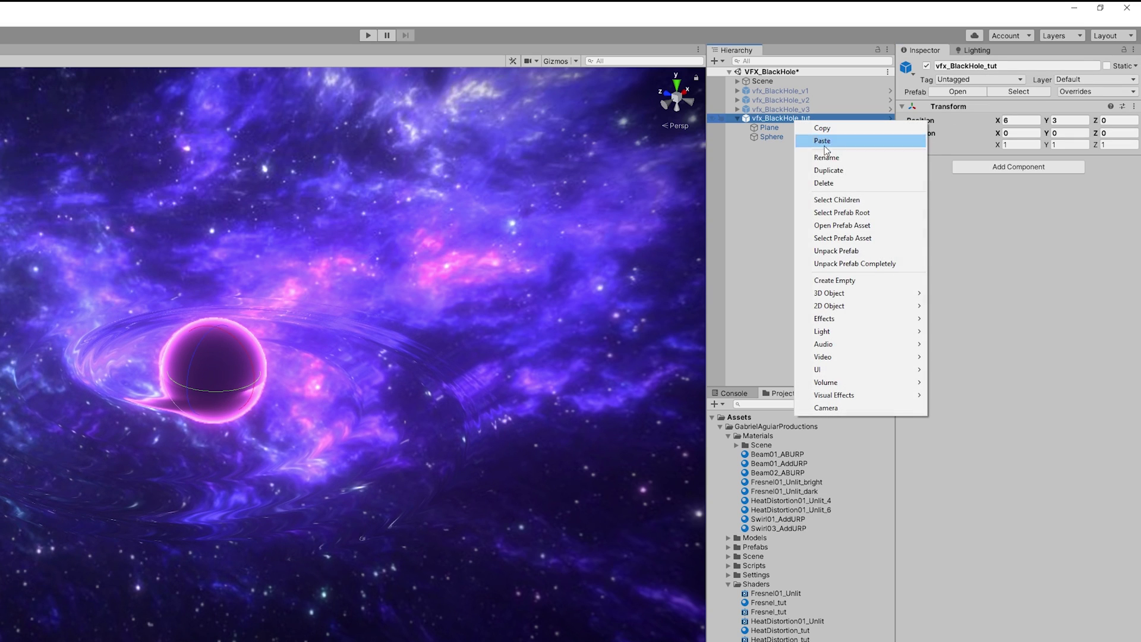
{"action": "mouse_move", "coordinate": [846, 321]}
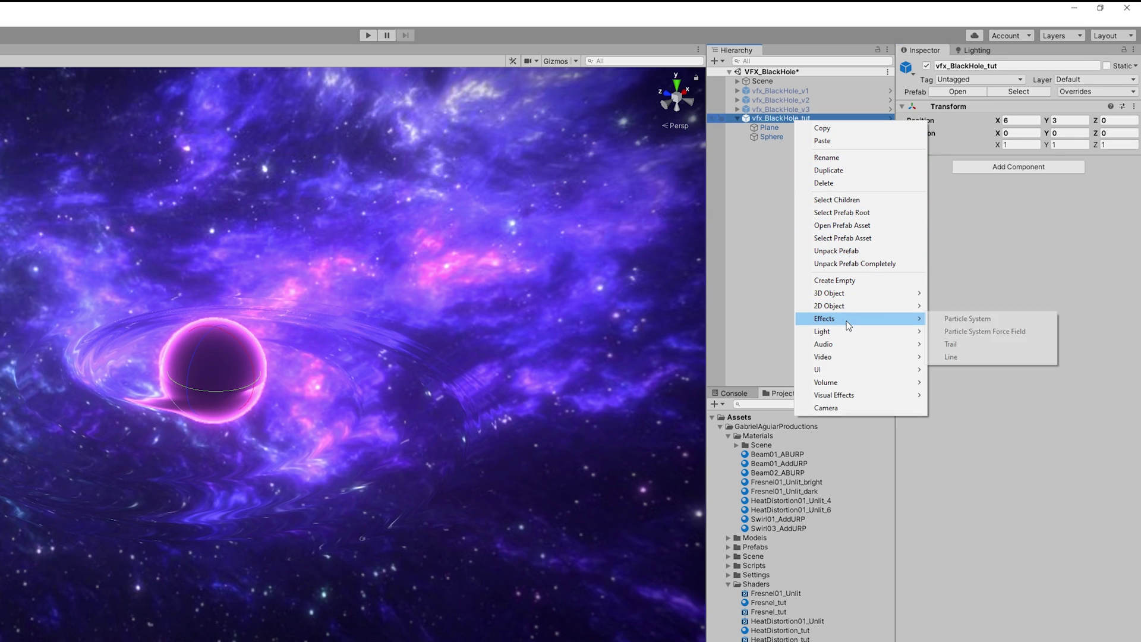
{"action": "left_click", "coordinate": [954, 324]}
{"action": "left_click", "coordinate": [964, 64]}
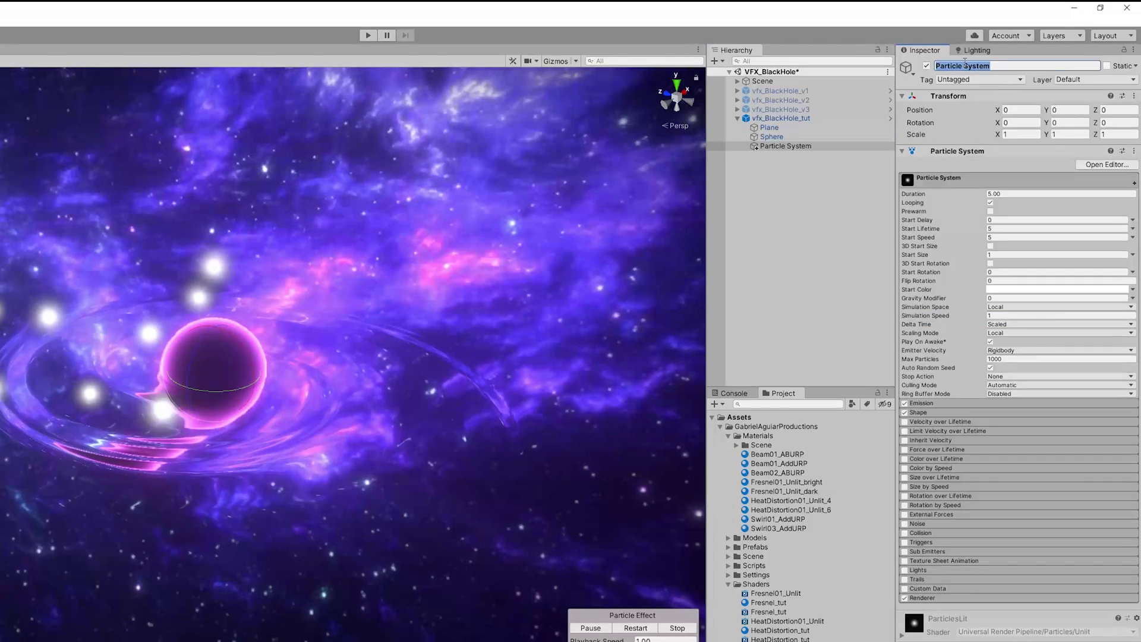
{"action": "type", "text": "Swirls"}
{"action": "key", "text": "Return"}
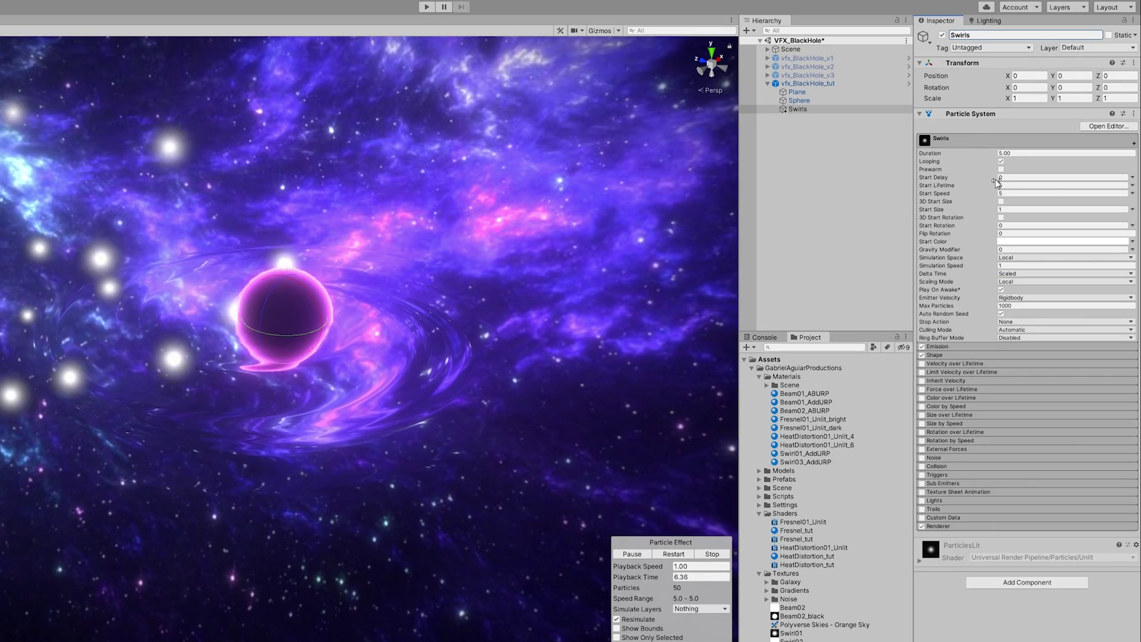
Make the Swirls start lifetime random between two constants, 15 and 20.
{"action": "left_click", "coordinate": [1132, 184]}
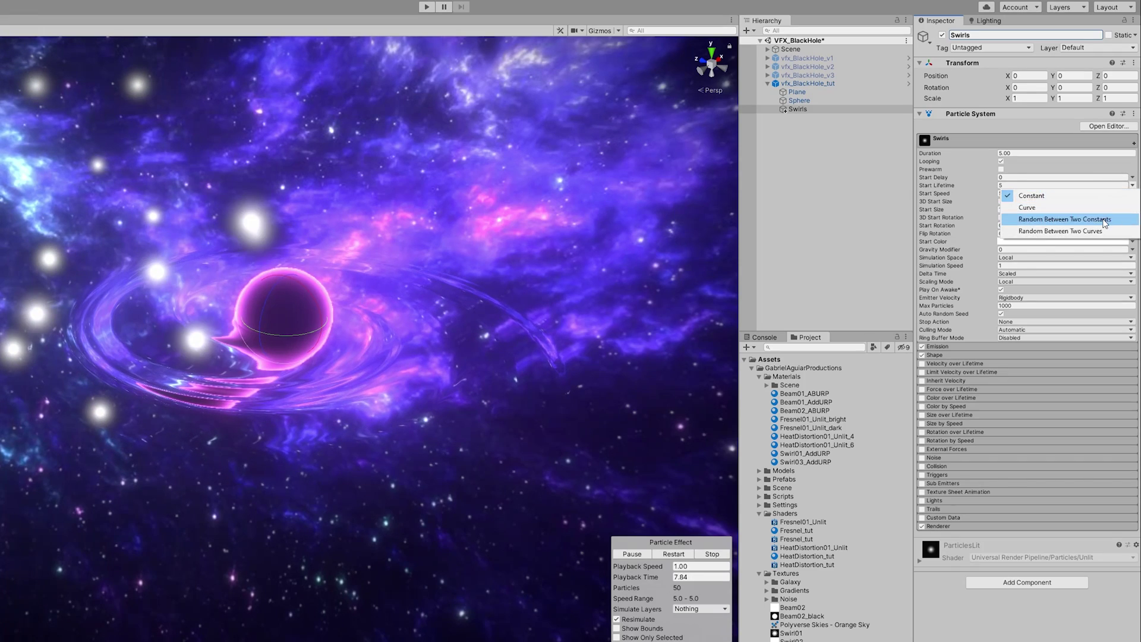
{"action": "left_click", "coordinate": [1104, 220]}
{"action": "left_click", "coordinate": [1041, 186]}
{"action": "type", "text": "15"}
{"action": "key", "text": "Tab"}
{"action": "type", "text": "20"}
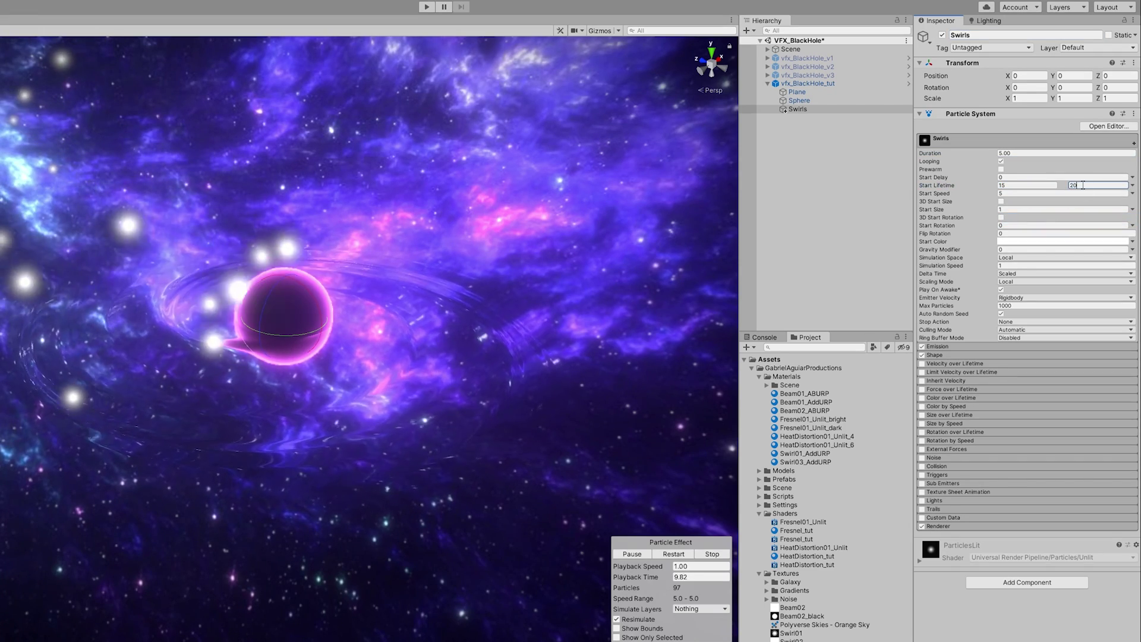
Set the Swirls start speed to 0.
{"action": "left_click", "coordinate": [1132, 209]}
{"action": "left_click", "coordinate": [909, 228]}
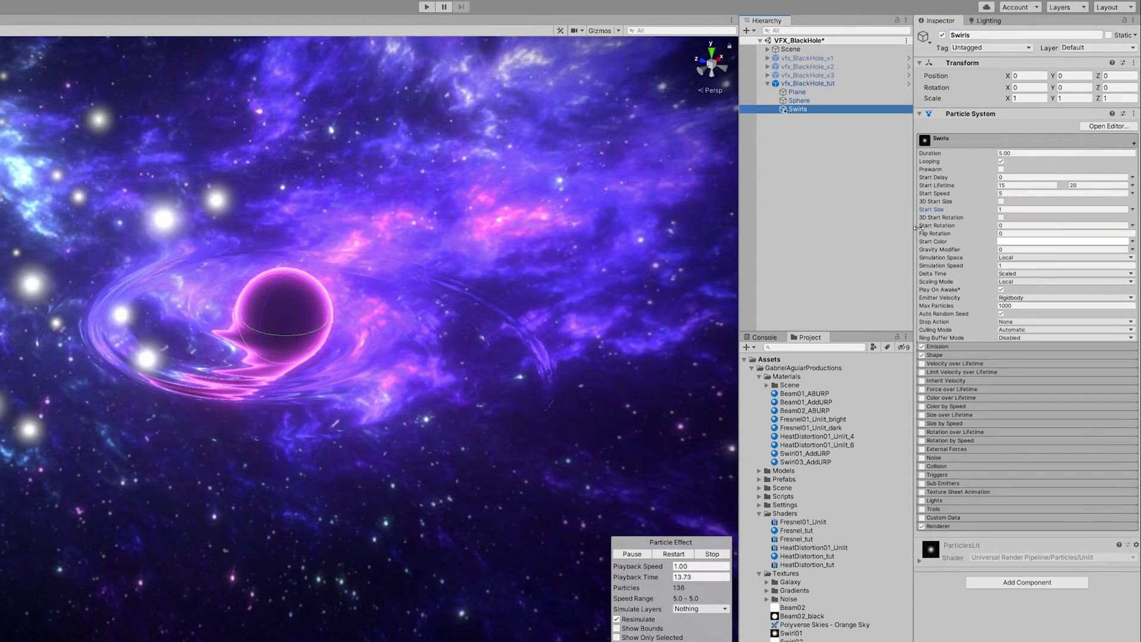
{"action": "left_click", "coordinate": [1046, 193]}
{"action": "type", "text": "0"}
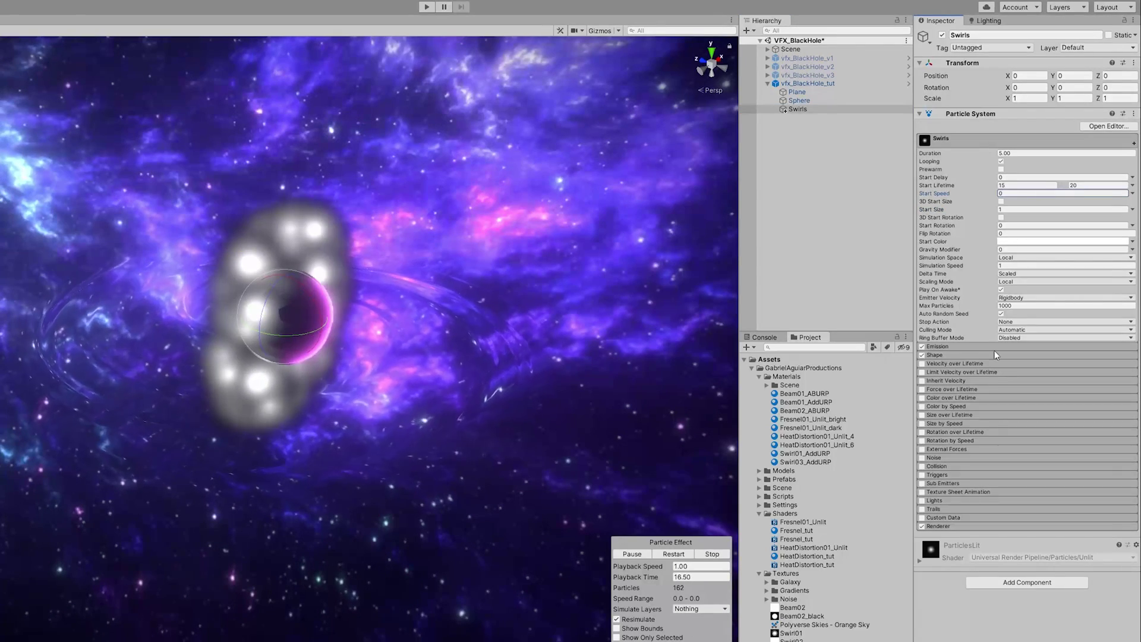
Assign the Swirl03_AddURP material to the Swirls particle renderer.
{"action": "left_click", "coordinate": [984, 526]}
{"action": "scroll", "coordinate": [998, 529], "scroll_direction": "down", "scroll_amount": 3}
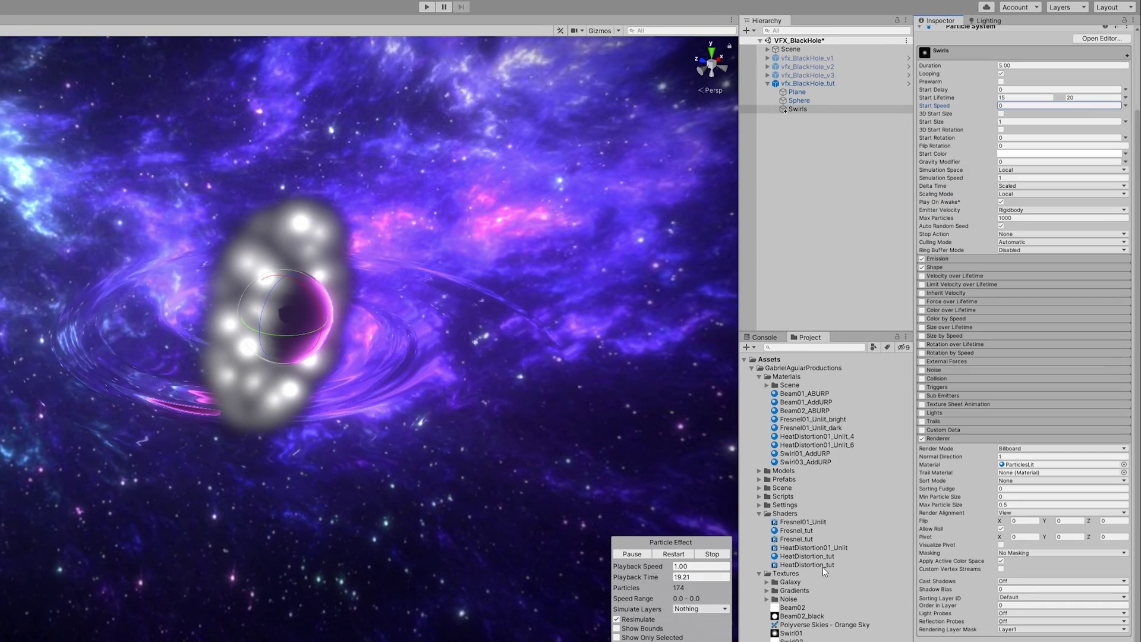
{"action": "left_click_drag", "start_coordinate": [795, 461], "coordinate": [1048, 465]}
Set the renderer's max particle size to 3 and its render alignment to Local.
{"action": "left_click", "coordinate": [1018, 505]}
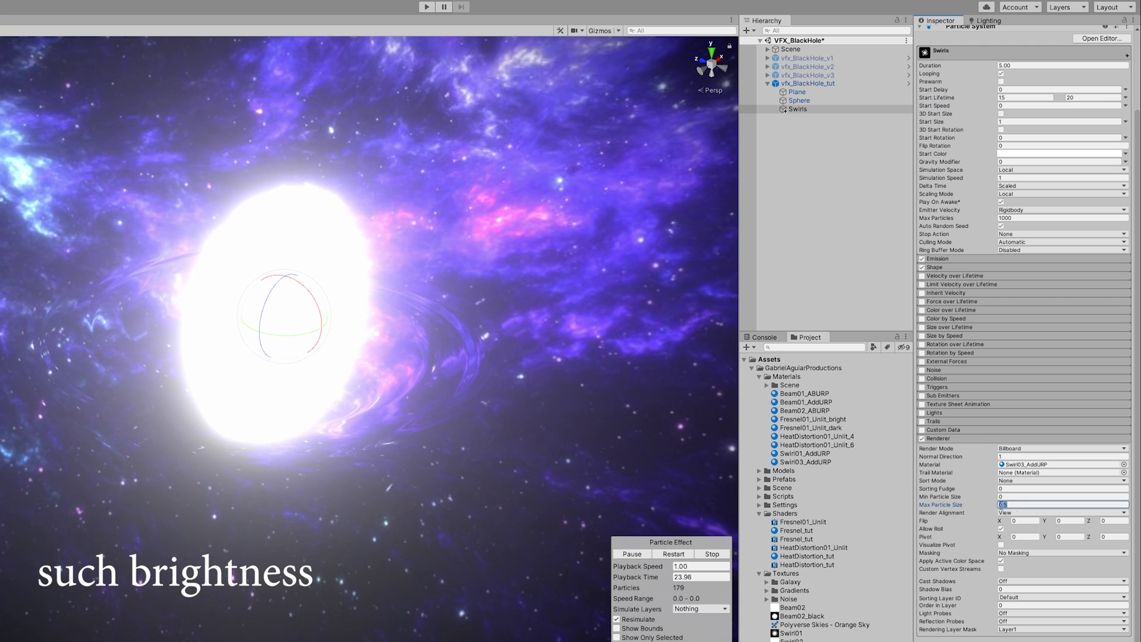
{"action": "type", "text": "3"}
{"action": "left_click", "coordinate": [1020, 512]}
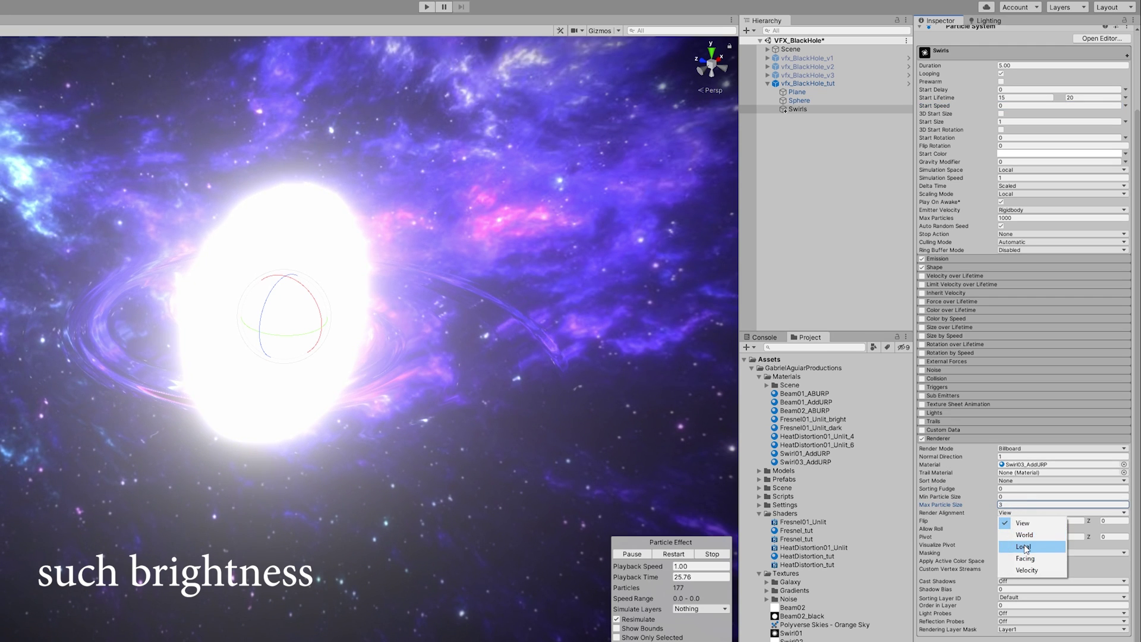
{"action": "left_click", "coordinate": [1017, 546]}
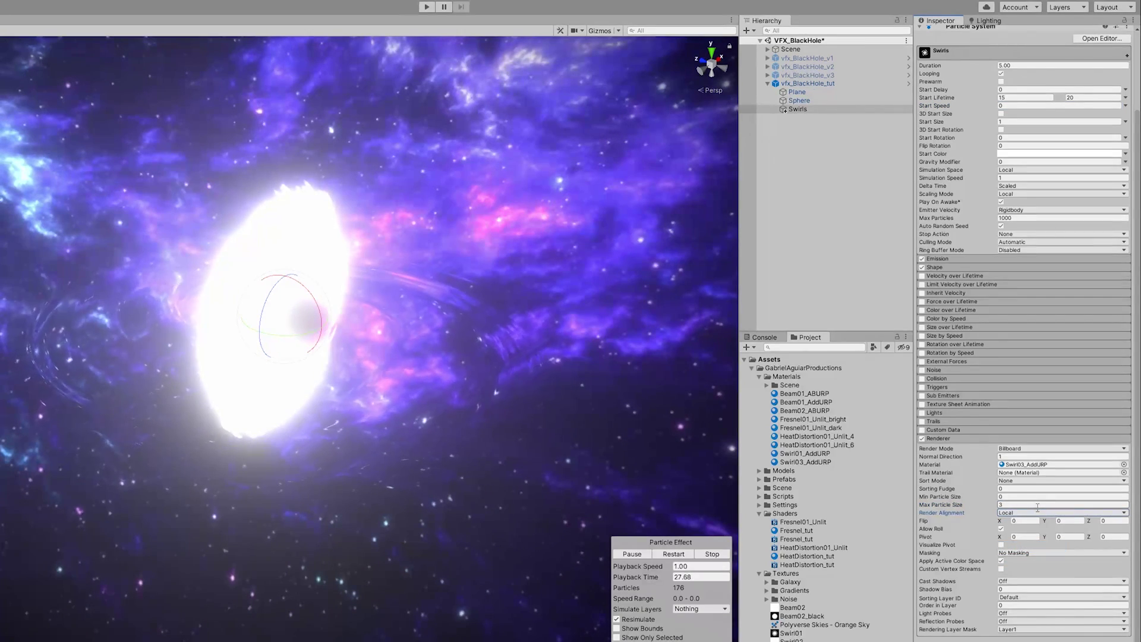
Disable the Shape module and make the start size random between two constants, 3 and 9.
{"action": "scroll", "coordinate": [1017, 395], "scroll_direction": "up", "scroll_amount": 5}
{"action": "left_click", "coordinate": [923, 354]}
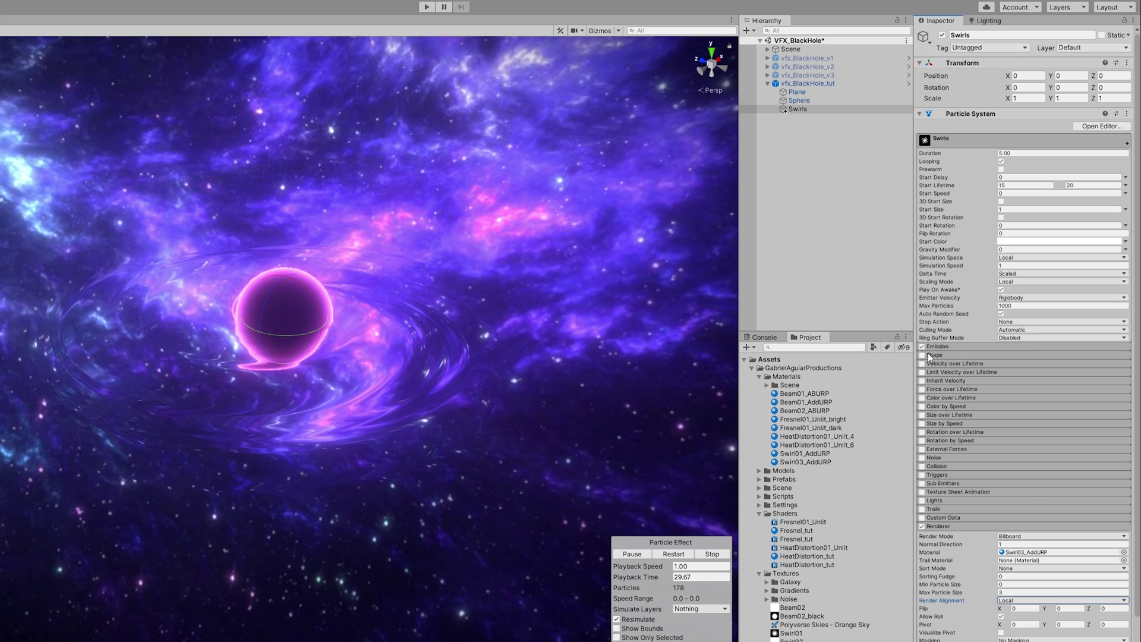
{"action": "left_click", "coordinate": [1125, 209]}
{"action": "left_click", "coordinate": [1046, 233]}
{"action": "left_click", "coordinate": [1025, 209]}
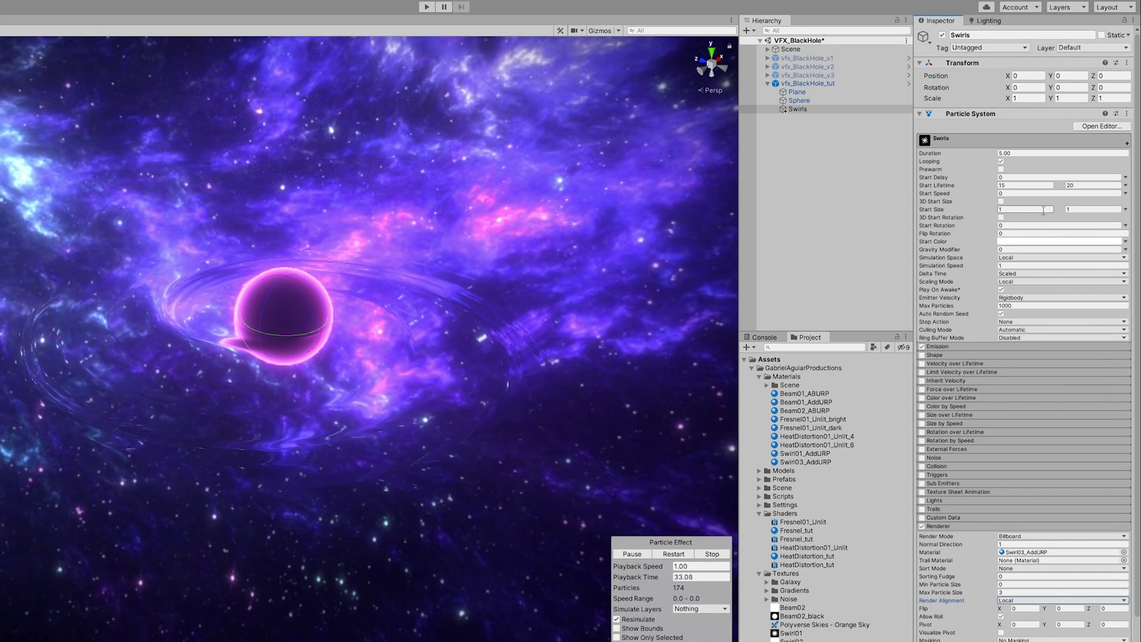
{"action": "type", "text": "3"}
{"action": "left_click", "coordinate": [1093, 209]}
{"action": "type", "text": "9"}
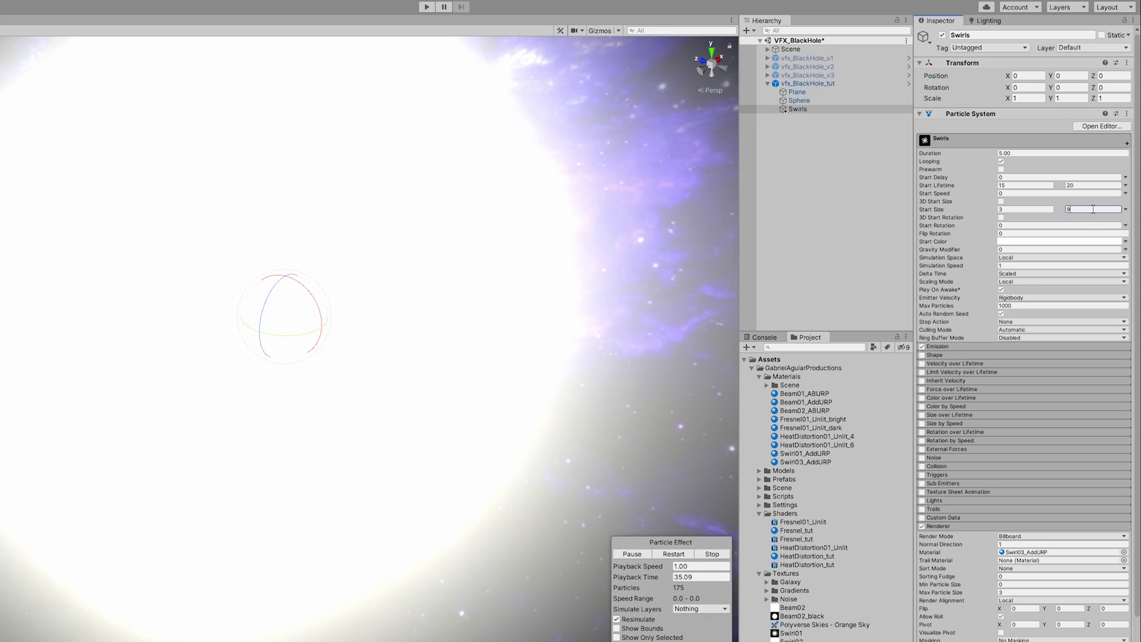
Enable Color over Lifetime with a gradient of alpha 0 at both ends and an opaque key about three quarters along.
{"action": "left_click", "coordinate": [951, 397]}
{"action": "left_click", "coordinate": [1008, 407]}
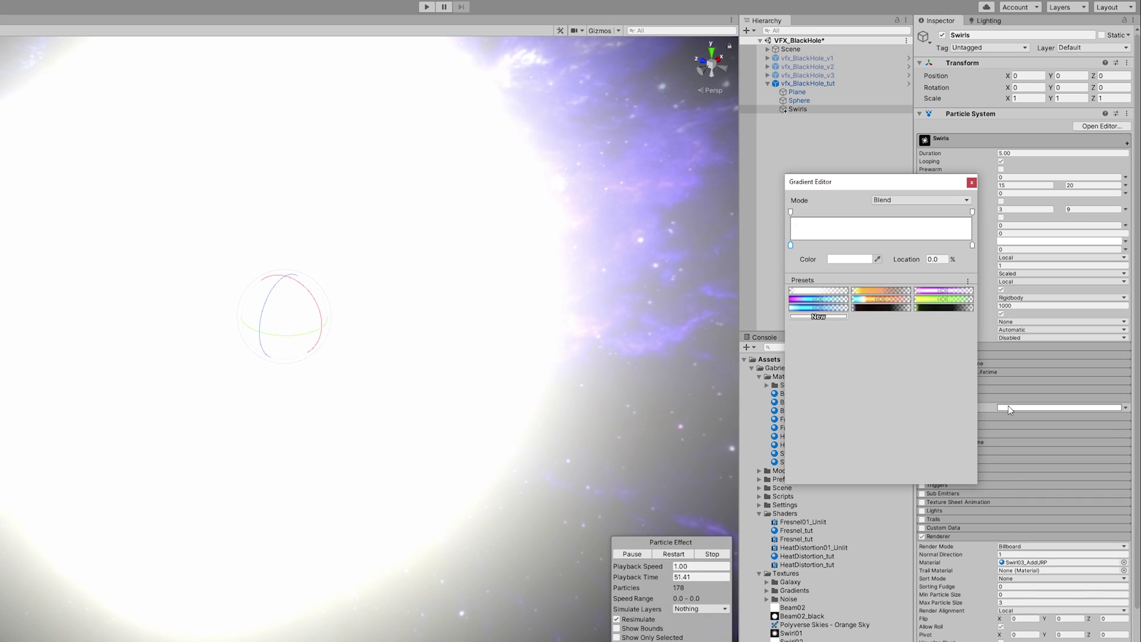
{"action": "left_click", "coordinate": [973, 212]}
{"action": "left_click", "coordinate": [927, 212]}
{"action": "left_click_drag", "start_coordinate": [860, 259], "coordinate": [828, 259]}
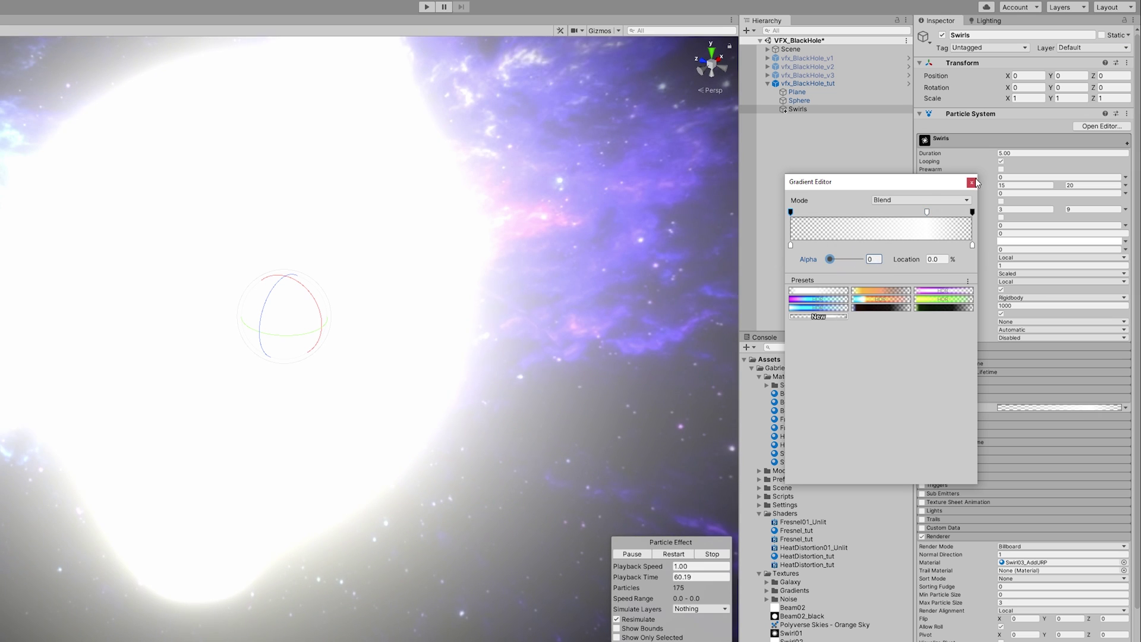
{"action": "left_click", "coordinate": [971, 183]}
Make the start color random between two colors, magenta DB2BFF and violet 983BFF.
{"action": "scroll", "coordinate": [922, 401], "scroll_direction": "down", "scroll_amount": 4}
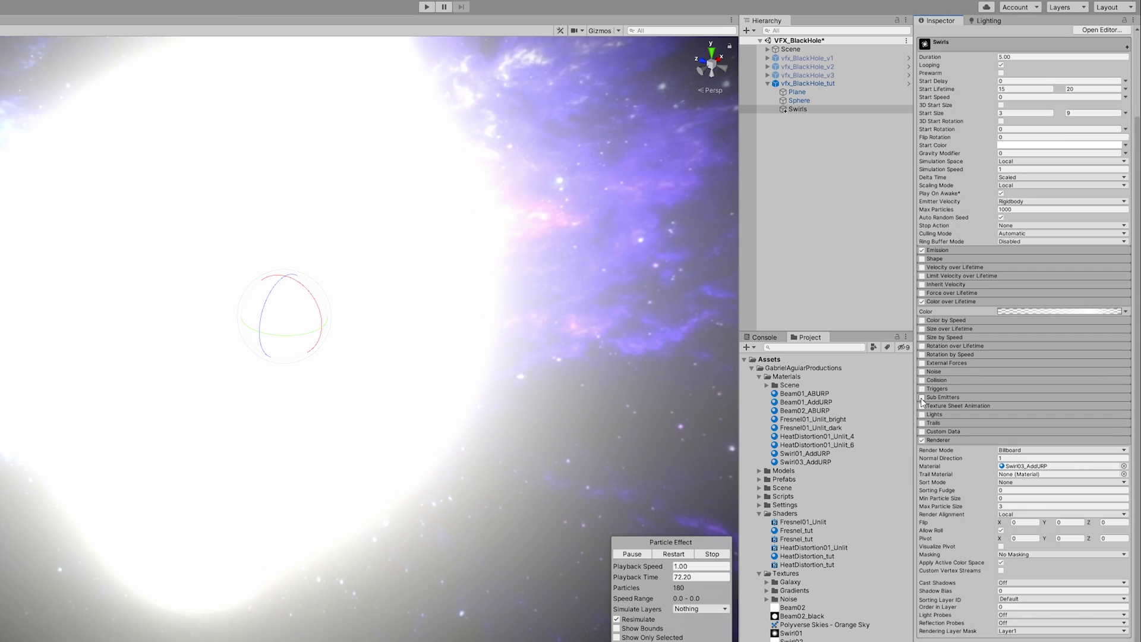
{"action": "left_click", "coordinate": [1125, 145]}
{"action": "left_click", "coordinate": [1064, 175]}
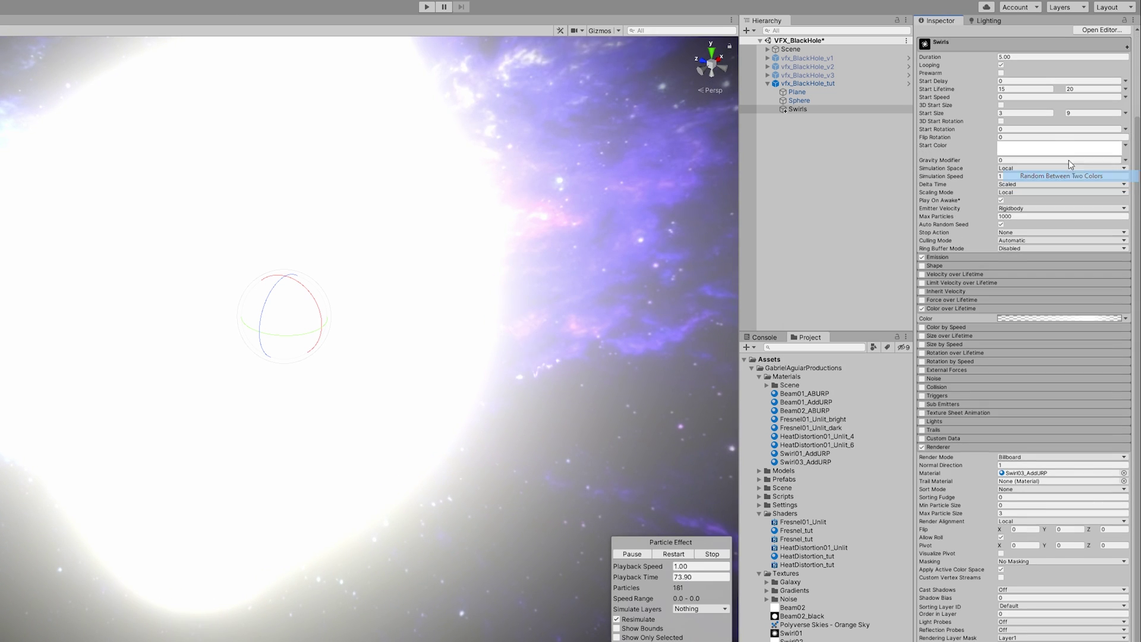
{"action": "left_click", "coordinate": [1064, 143]}
{"action": "left_click", "coordinate": [948, 232]}
{"action": "left_click", "coordinate": [944, 303]}
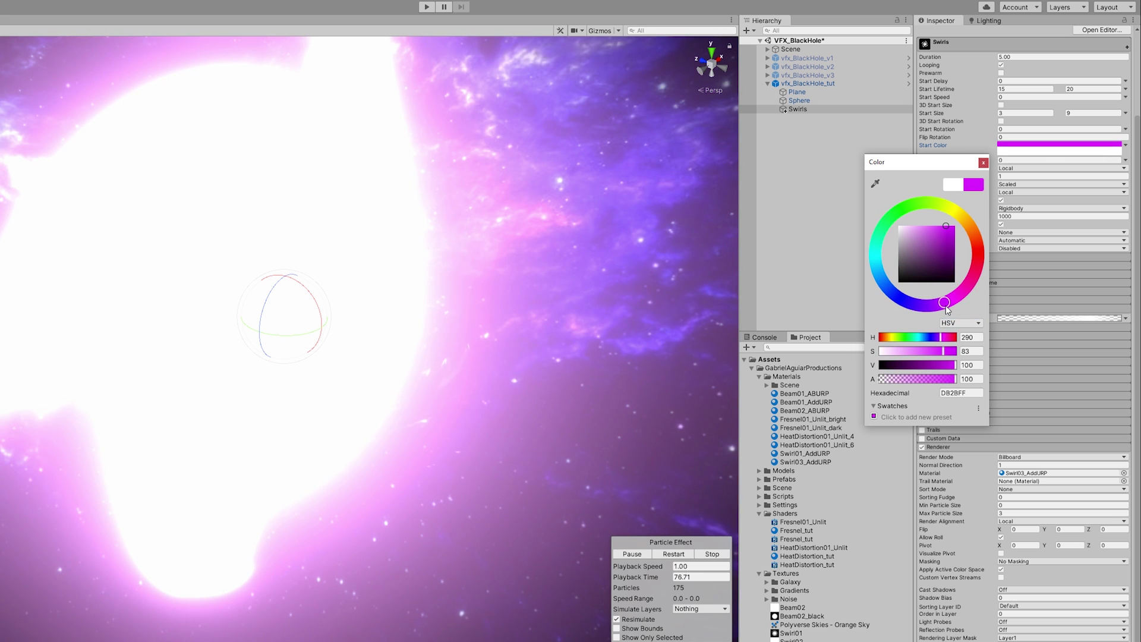
{"action": "left_click", "coordinate": [1046, 151]}
{"action": "left_click", "coordinate": [925, 306]}
{"action": "left_click_drag", "start_coordinate": [942, 230], "coordinate": [943, 218]}
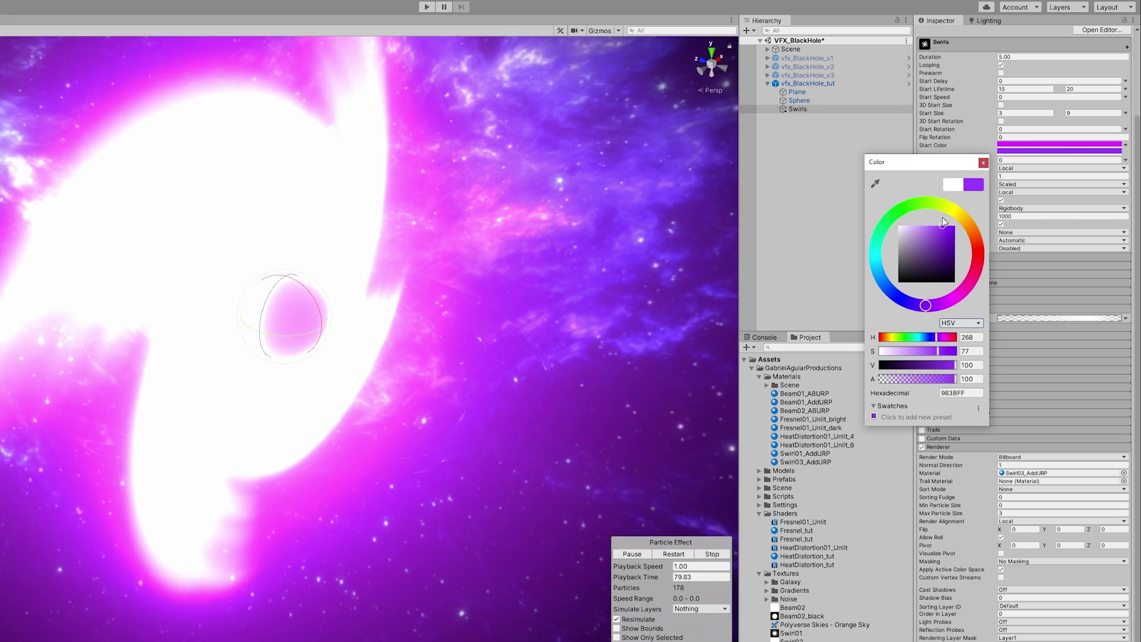
Set the emission rate over time to 1.
{"action": "left_click", "coordinate": [979, 257]}
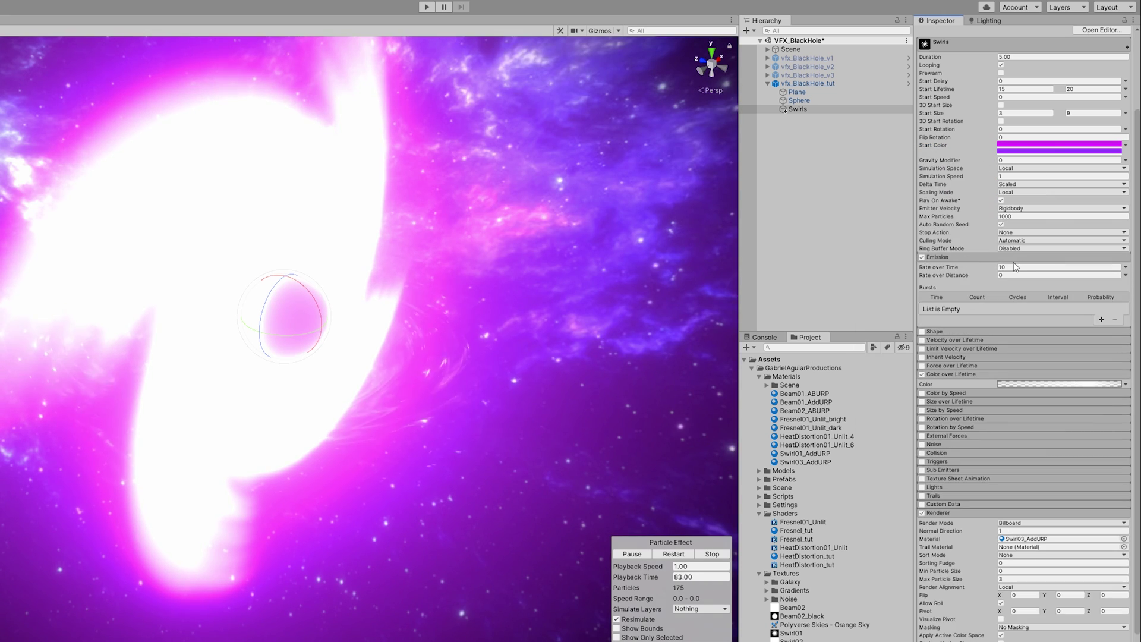
{"action": "left_click", "coordinate": [1015, 267]}
{"action": "type", "text": "1"}
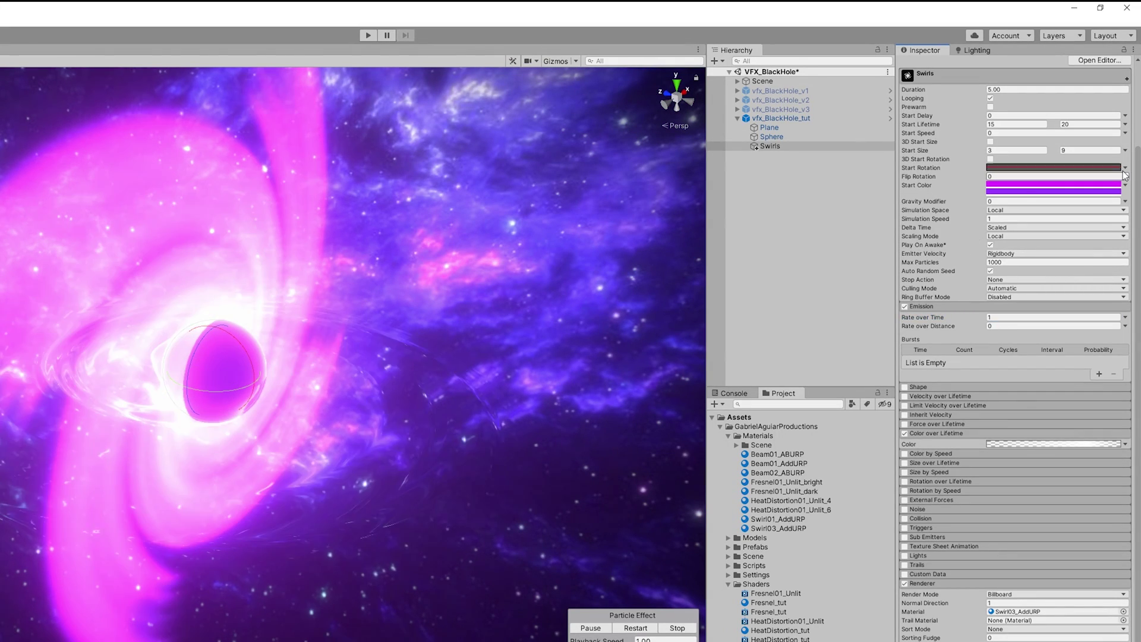
Make the start rotation random between two constants, 360 and -360.
{"action": "left_click", "coordinate": [1123, 170]}
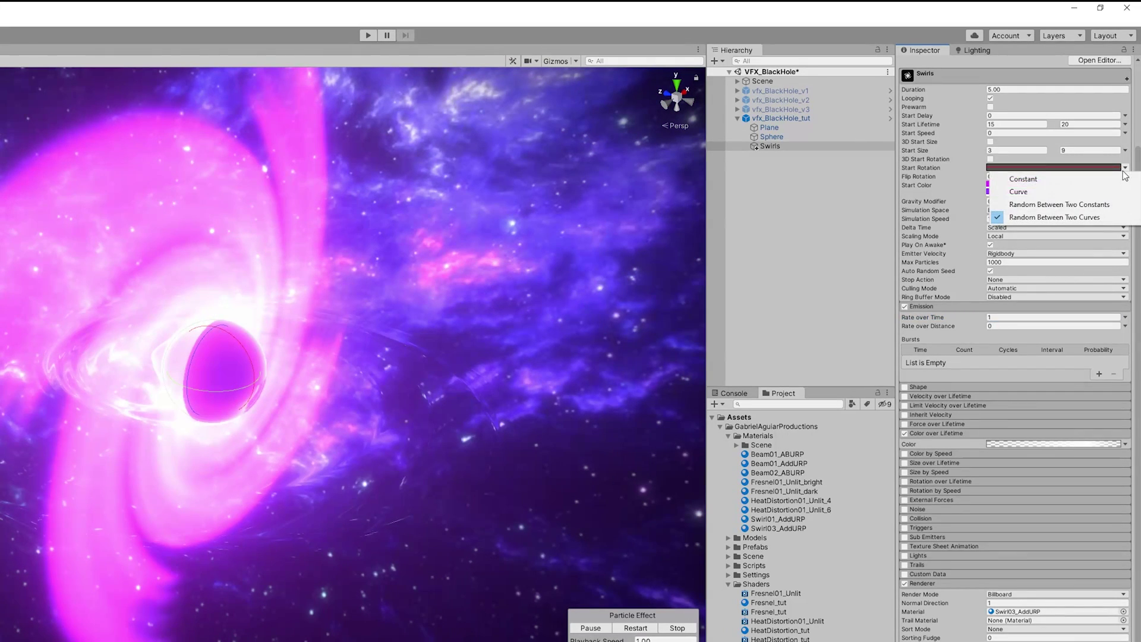
{"action": "left_click", "coordinate": [1101, 205]}
{"action": "left_click", "coordinate": [1023, 169]}
{"action": "type", "text": "36"}
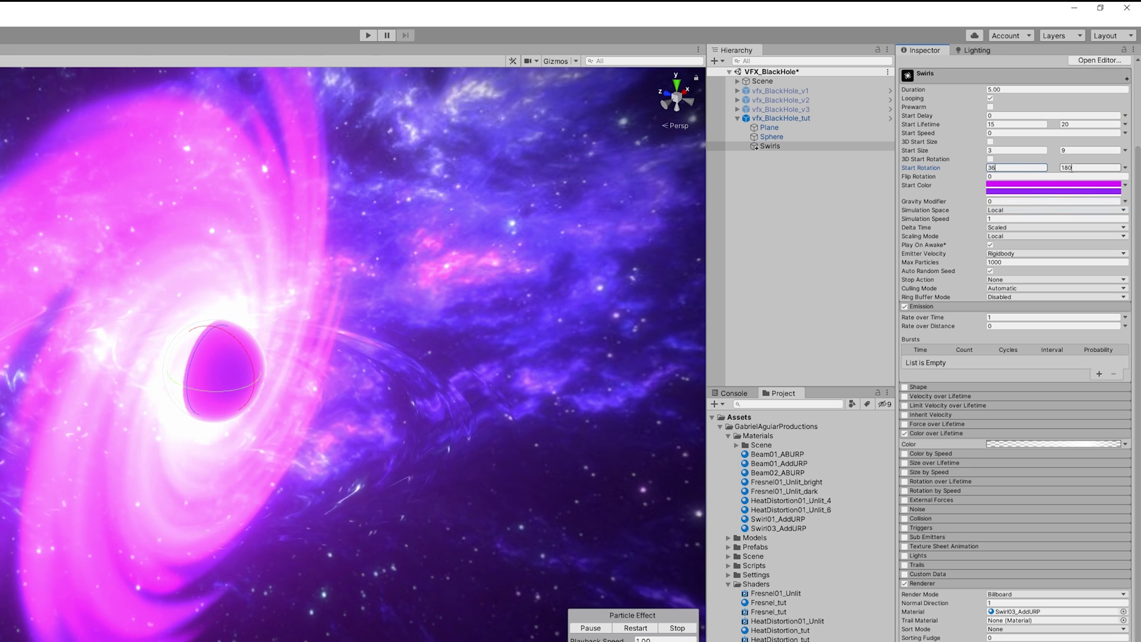
{"action": "type", "text": "0"}
{"action": "left_click", "coordinate": [1084, 169]}
{"action": "type", "text": "-360"}
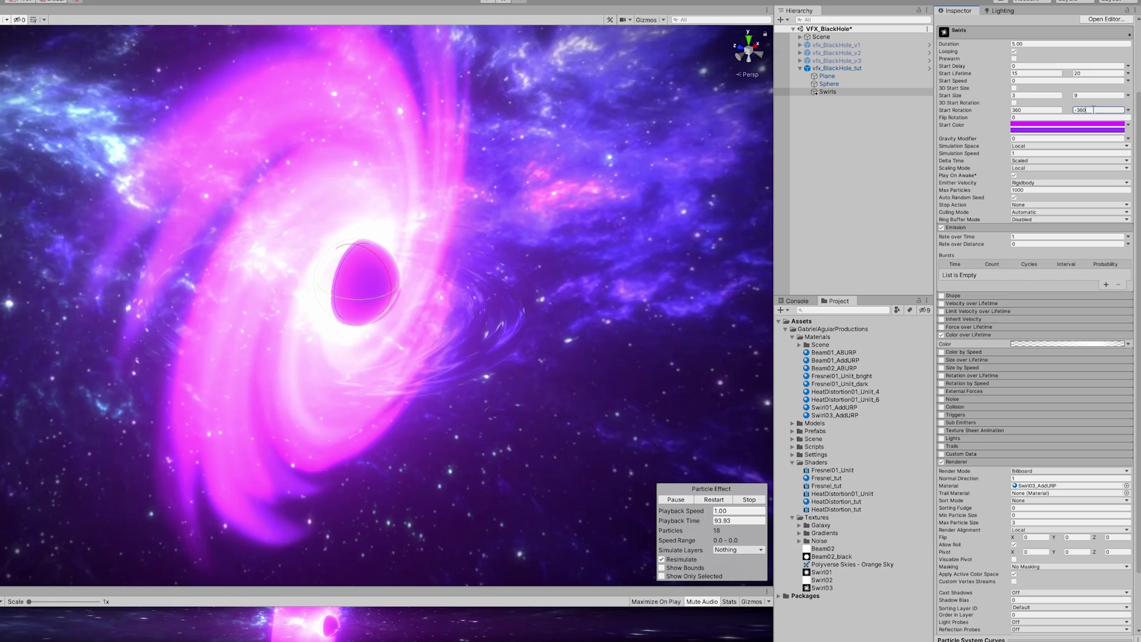
Enable Size over Lifetime and apply the linearly decreasing preset curve.
{"action": "left_click", "coordinate": [941, 361]}
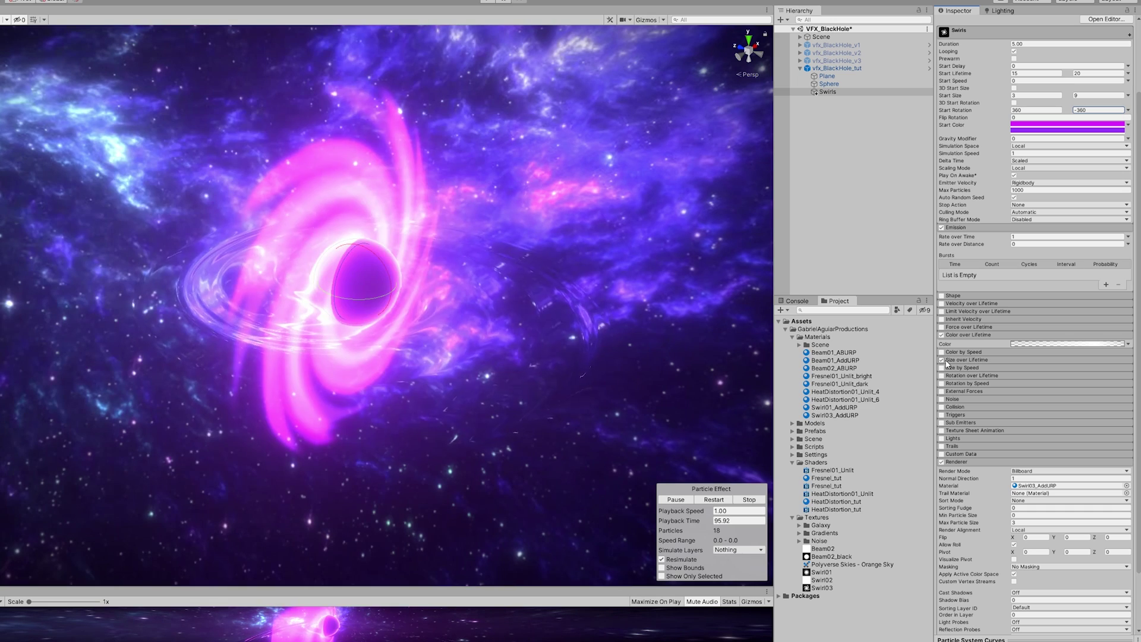
{"action": "left_click", "coordinate": [947, 361]}
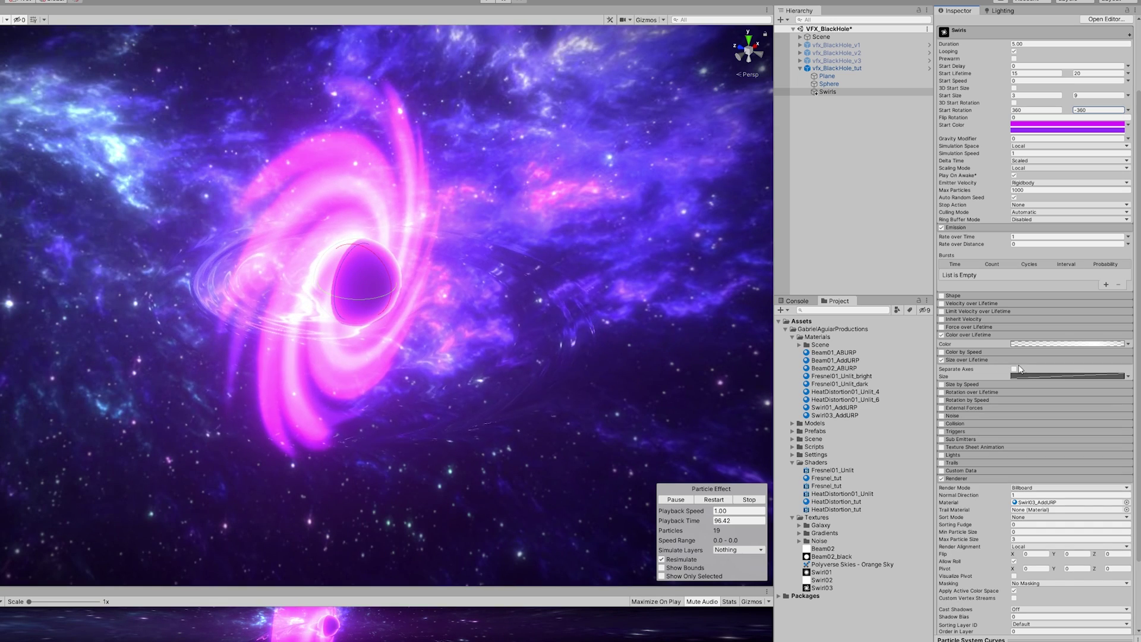
{"action": "left_click", "coordinate": [1004, 639]}
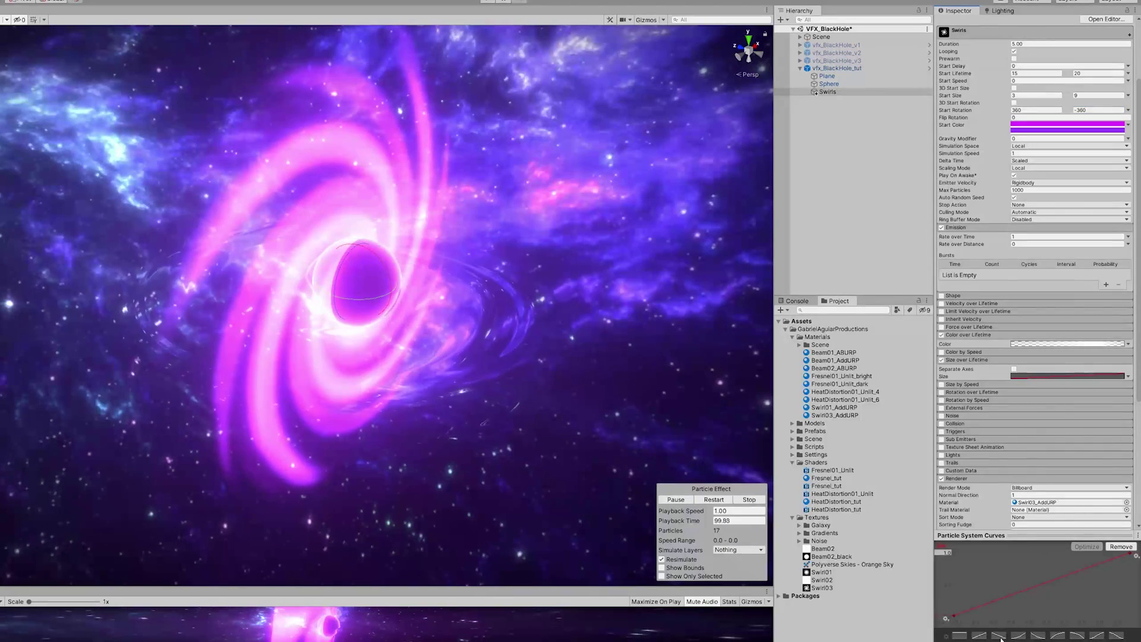
{"action": "left_click", "coordinate": [999, 635]}
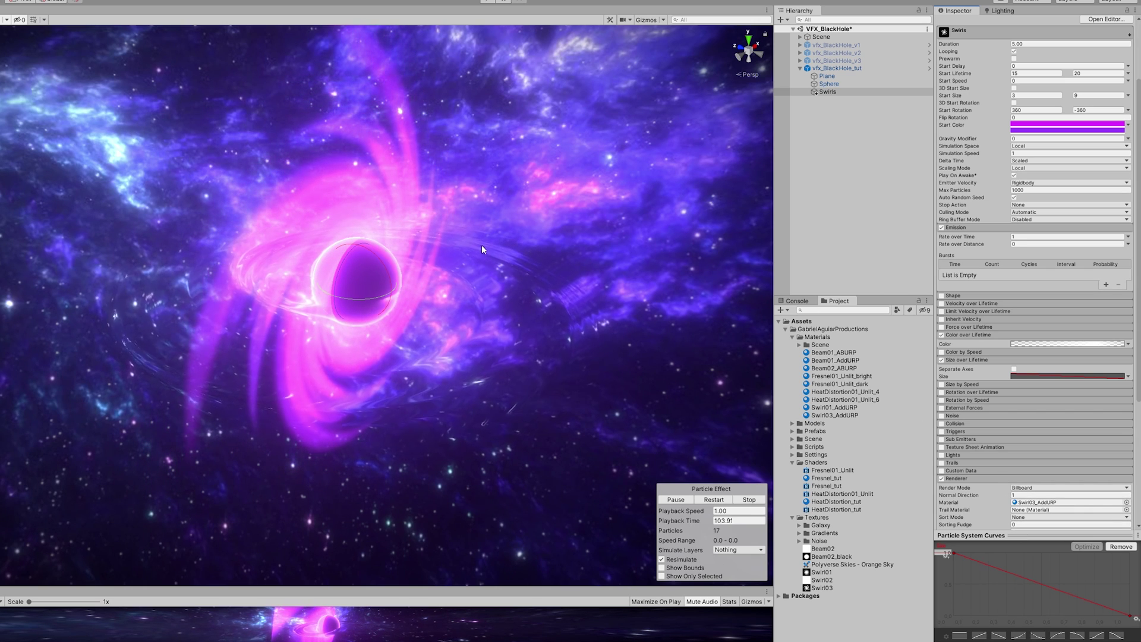
Set the Swirls object's X rotation to -90 in its transform.
{"action": "scroll", "coordinate": [1044, 112], "scroll_direction": "up", "scroll_amount": 3}
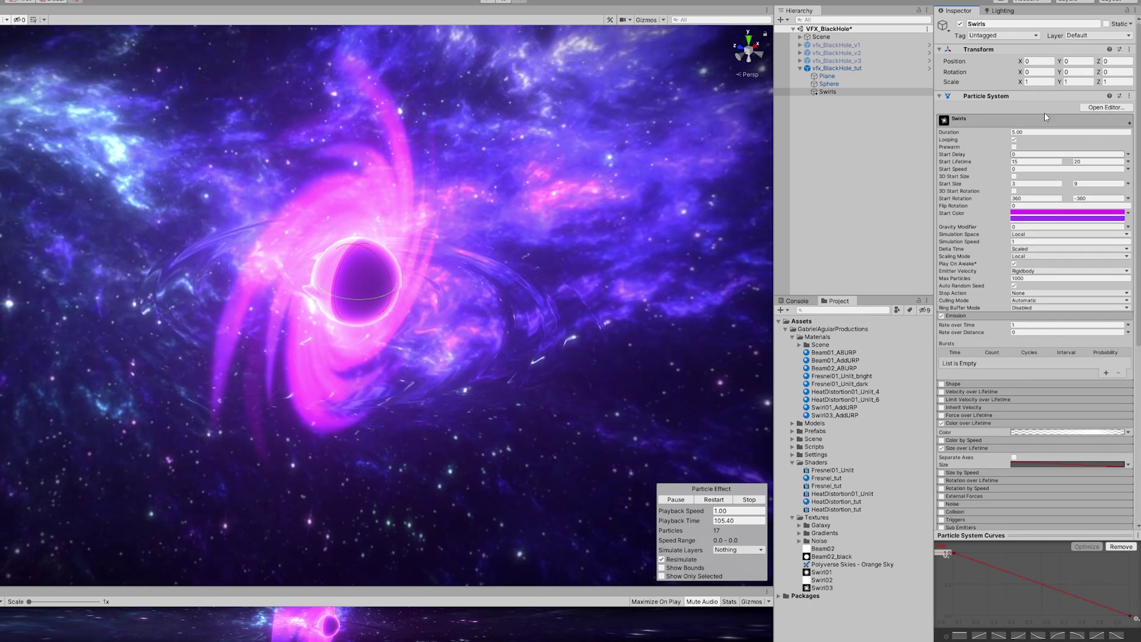
{"action": "left_click", "coordinate": [1036, 71]}
{"action": "type", "text": "-90"}
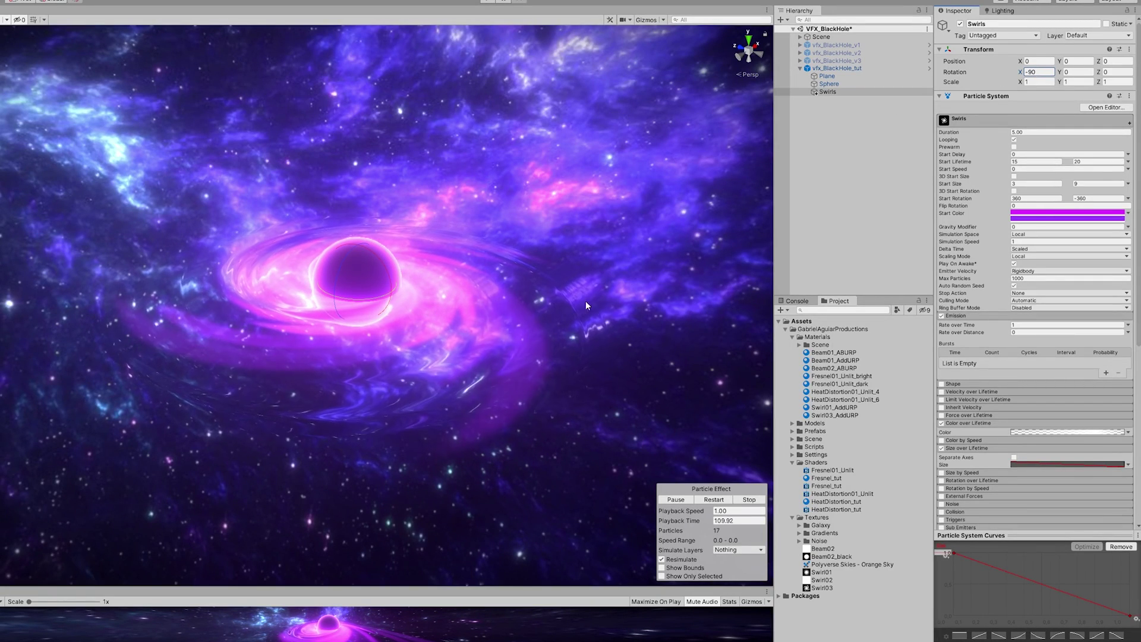
Enable Rotation over Lifetime with the angular velocity random between two constants, -10 and -30.
{"action": "scroll", "coordinate": [1035, 307], "scroll_direction": "down", "scroll_amount": 3}
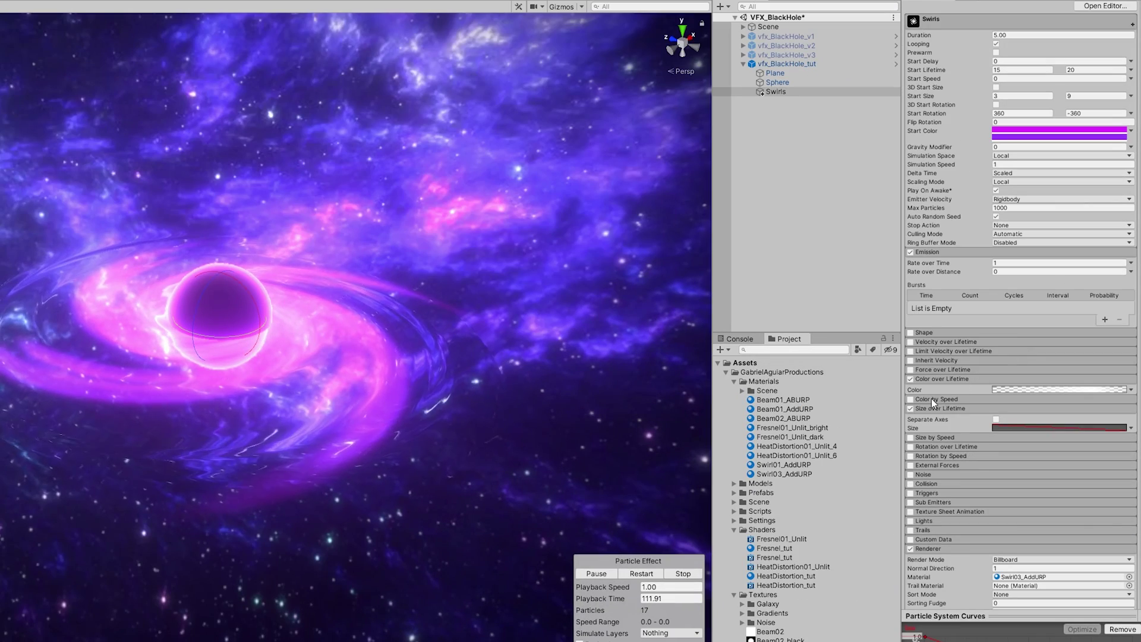
{"action": "left_click", "coordinate": [910, 447]}
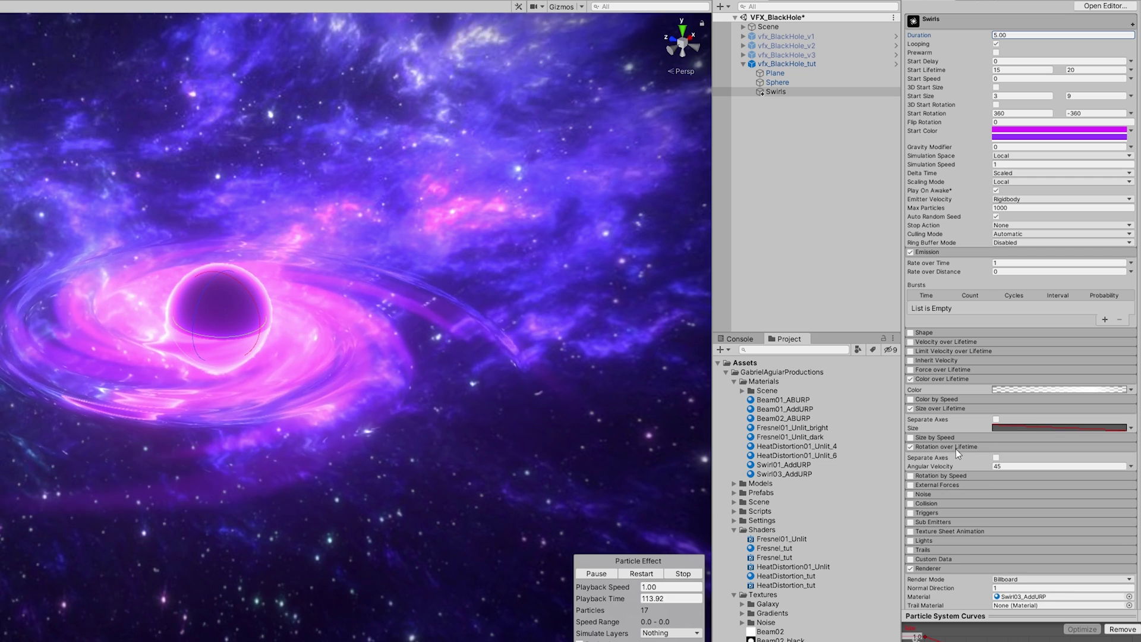
{"action": "left_click", "coordinate": [1130, 467]}
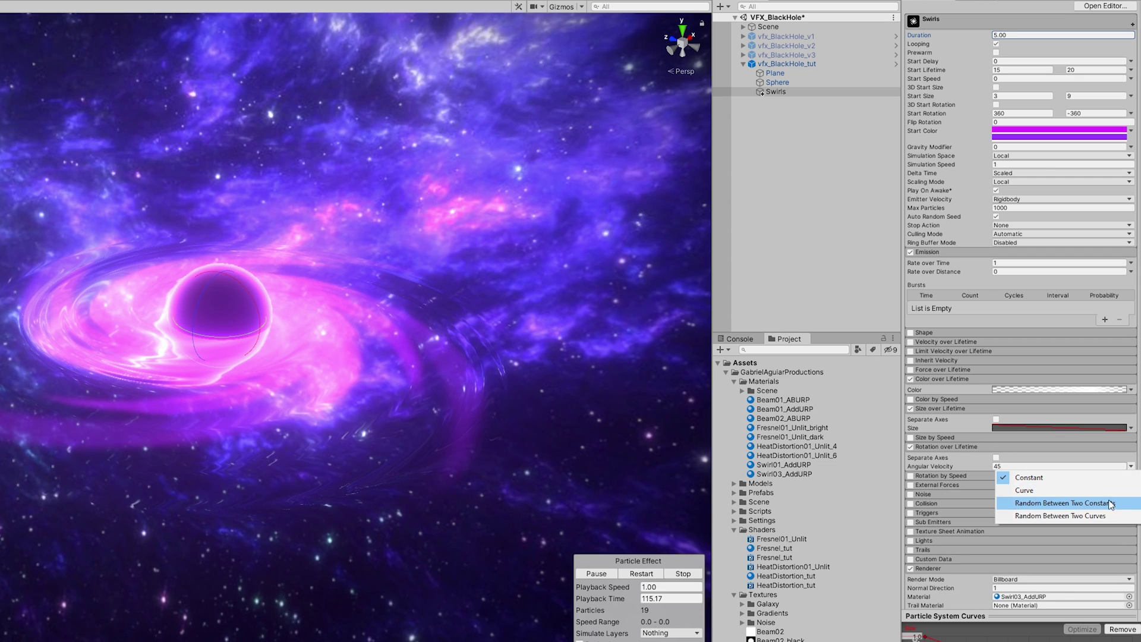
{"action": "left_click", "coordinate": [1063, 504]}
{"action": "left_click", "coordinate": [1018, 465]}
{"action": "type", "text": "-"}
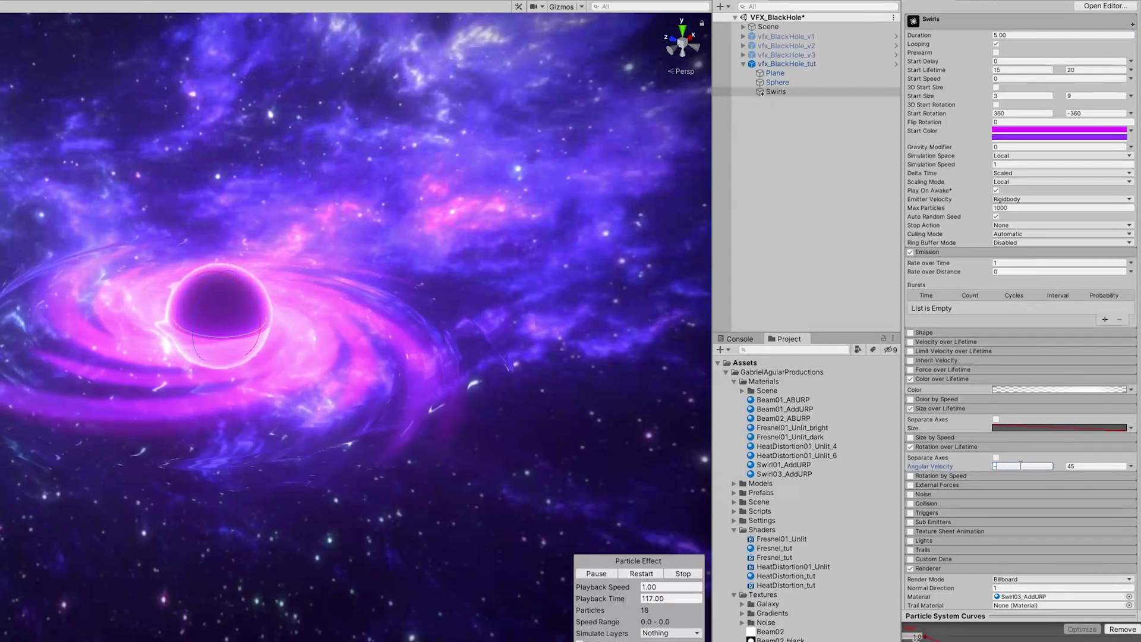
{"action": "type", "text": "10"}
{"action": "type", "text": "-30"}
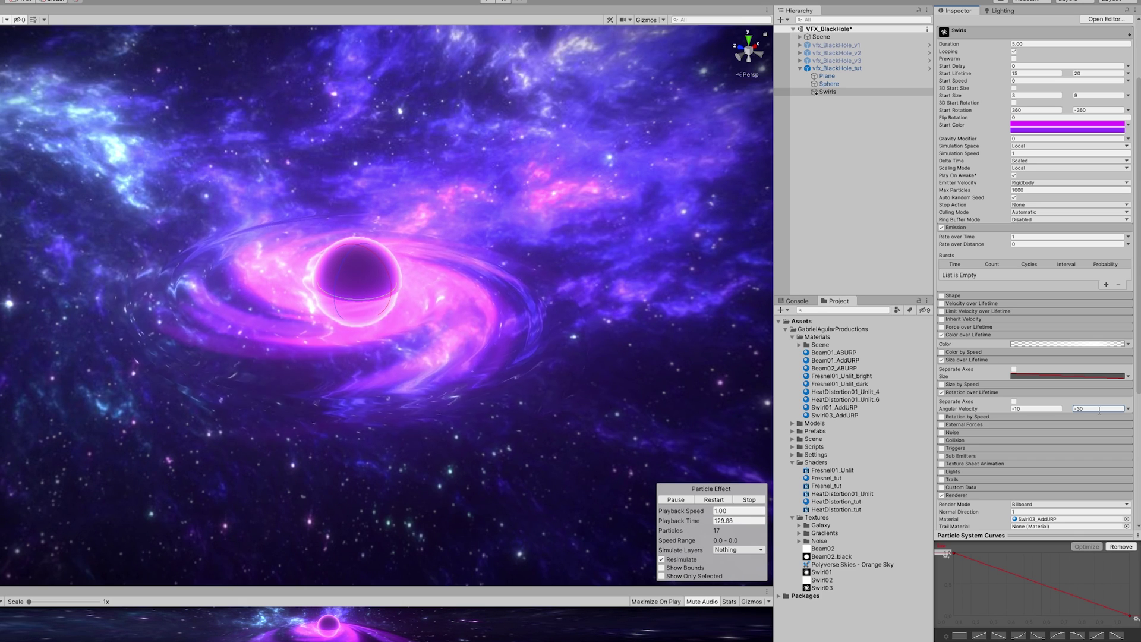
Inspect the Plane's HeatDistortion_tut material settings, and select the Swirls particle system again.
{"action": "left_click", "coordinate": [827, 77]}
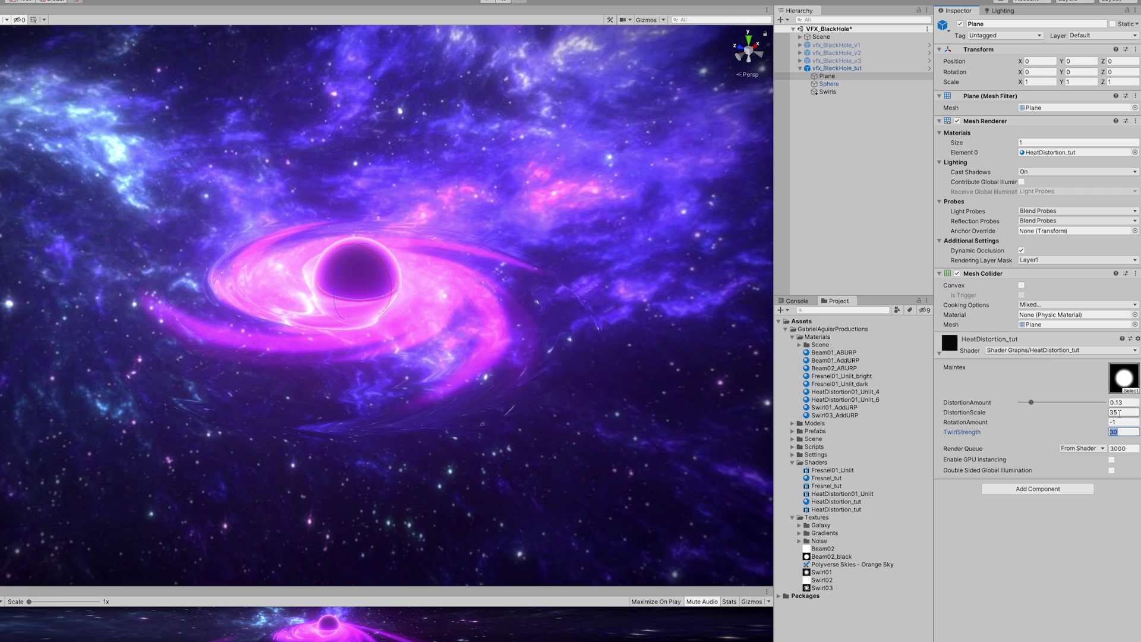
{"action": "left_click", "coordinate": [832, 92]}
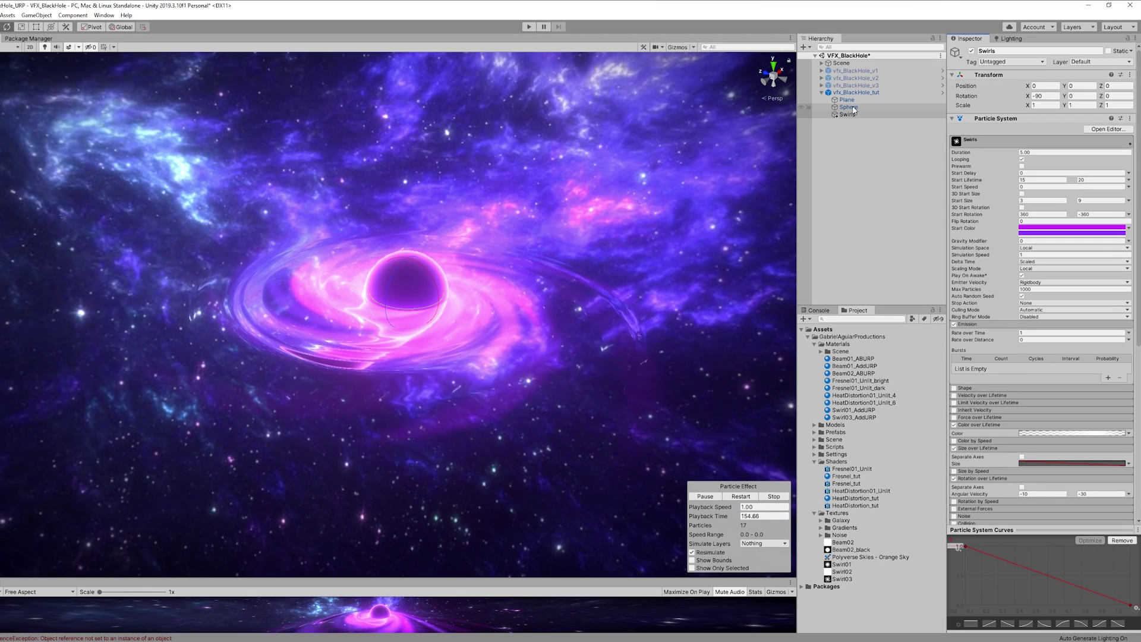
Raise the intensity of the Sphere's FresnelColor HDR colour to about 4.4.
{"action": "left_click", "coordinate": [848, 107]}
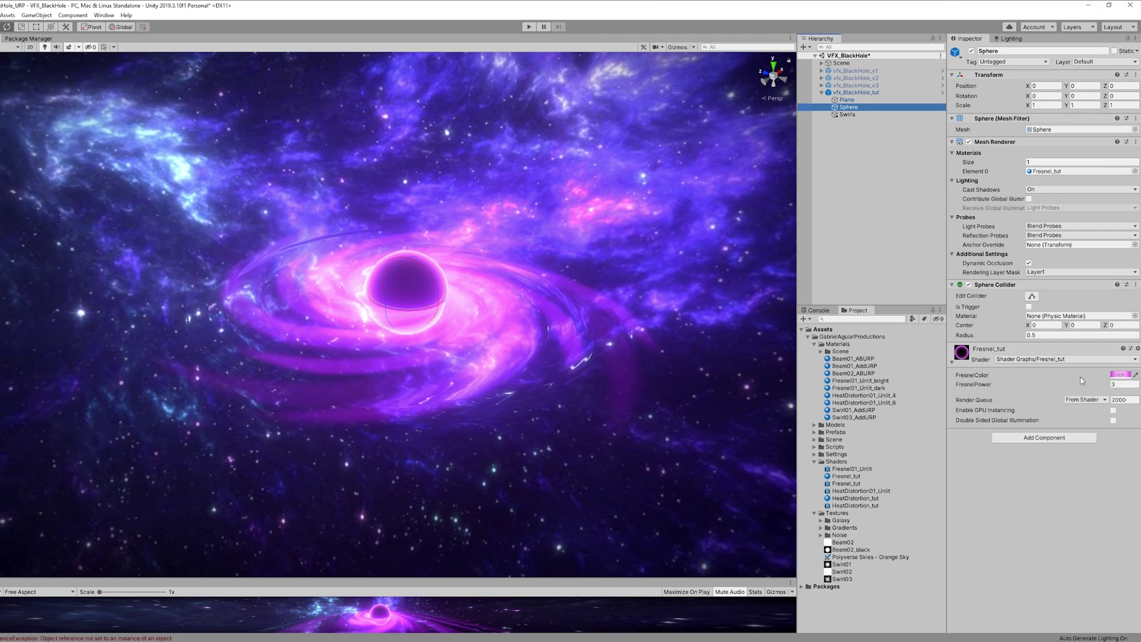
{"action": "left_click", "coordinate": [1120, 375]}
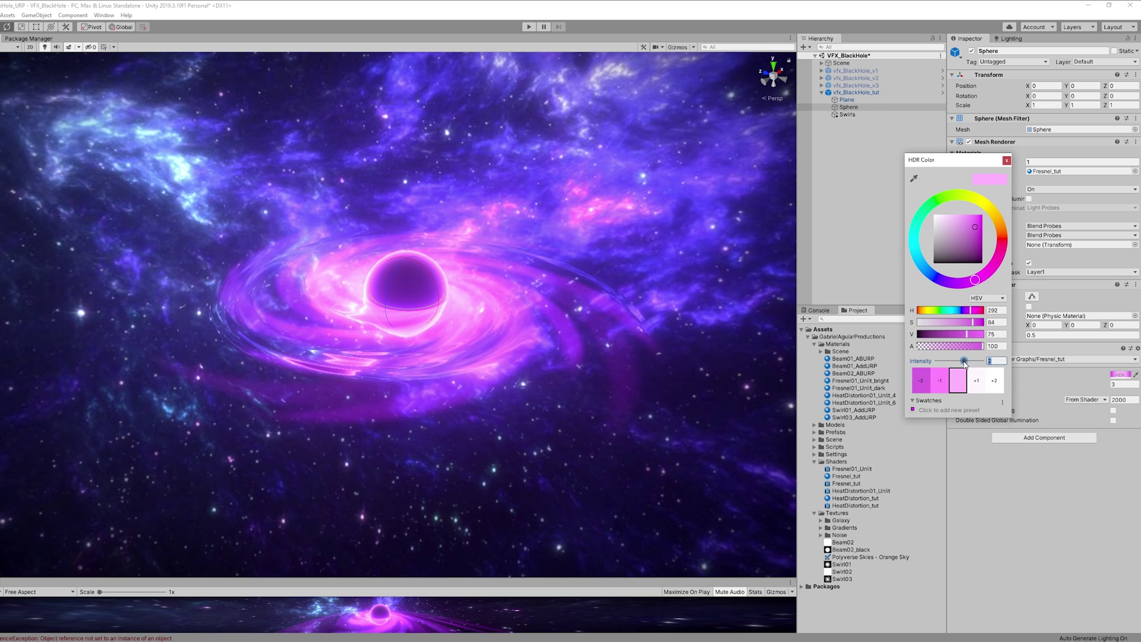
{"action": "left_click_drag", "start_coordinate": [964, 361], "coordinate": [970, 362]}
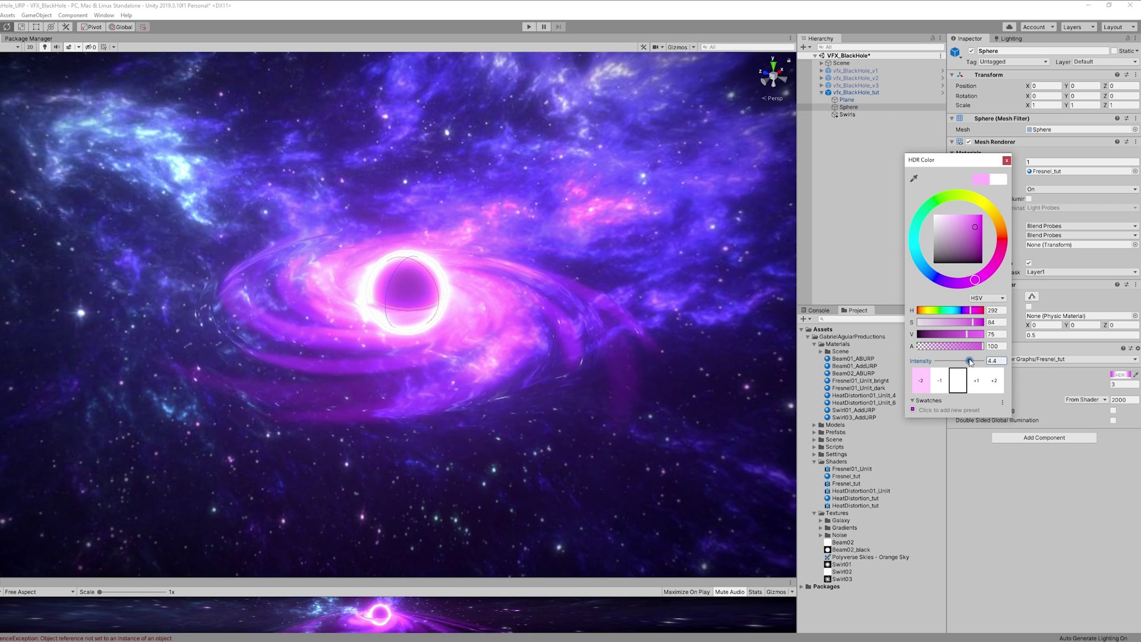
{"action": "left_click", "coordinate": [1006, 161]}
Scale the Sphere uniformly to about 0.62 and raise it to a Y position of about 0.11.
{"action": "key", "text": "r"}
{"action": "left_click_drag", "start_coordinate": [406, 293], "coordinate": [397, 302]}
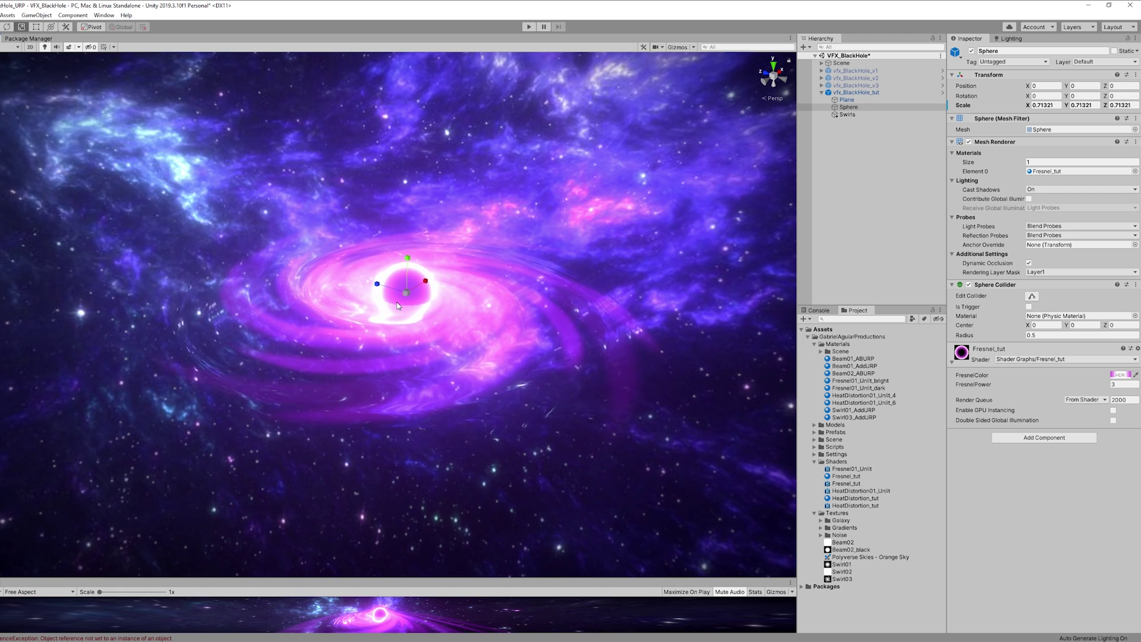
{"action": "key", "text": "w"}
{"action": "left_click_drag", "start_coordinate": [403, 269], "coordinate": [405, 292]}
{"action": "key", "text": "r"}
{"action": "key", "text": "w"}
{"action": "left_click_drag", "start_coordinate": [408, 250], "coordinate": [408, 253]}
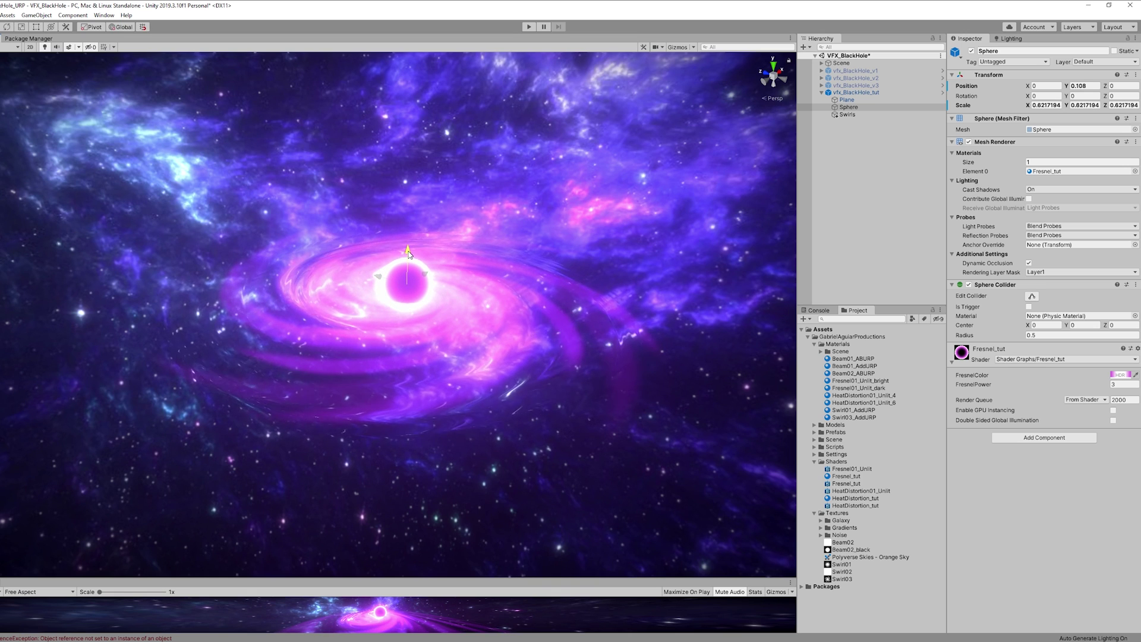
Preview the Plane, Sphere and Swirls objects together, and select the vfx_BlackHole_tut parent.
{"action": "left_click", "coordinate": [846, 100]}
{"action": "left_click", "coordinate": [847, 114], "text": "shift"}
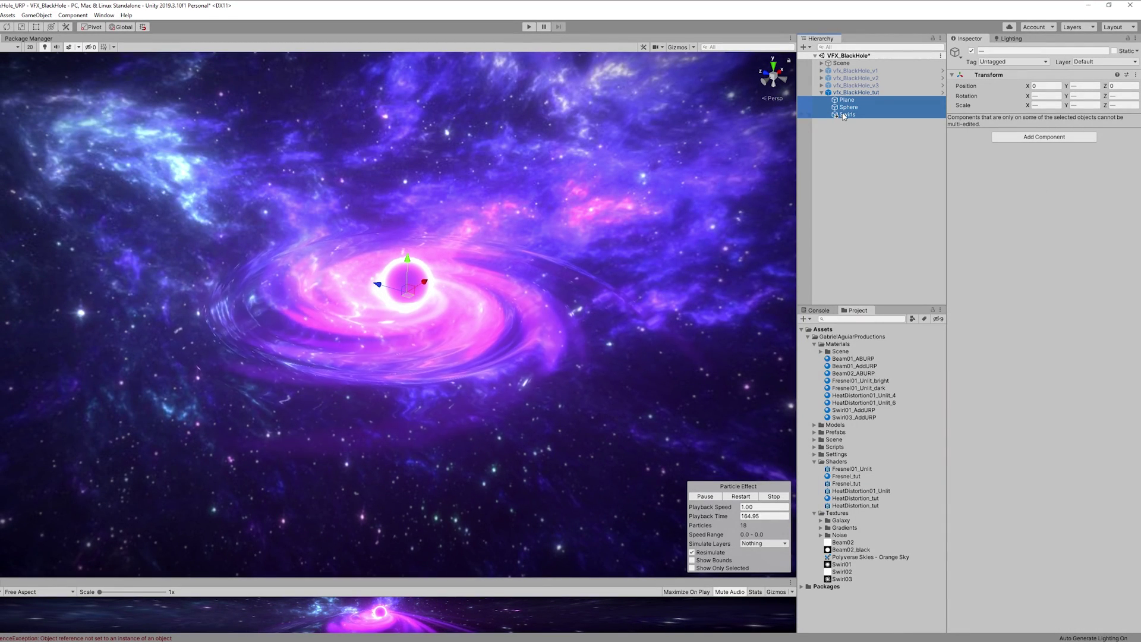
{"action": "left_click", "coordinate": [865, 94]}
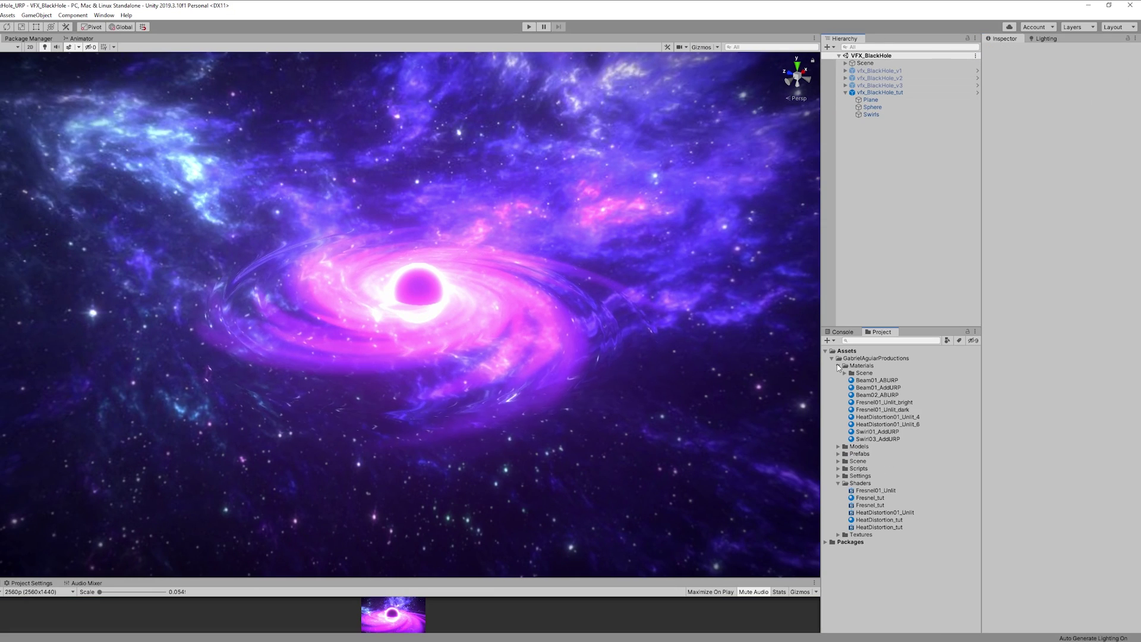
Create a Visual Effect Graph named OrbitalParticlesTut in the Prefabs folder.
{"action": "left_click", "coordinate": [865, 454]}
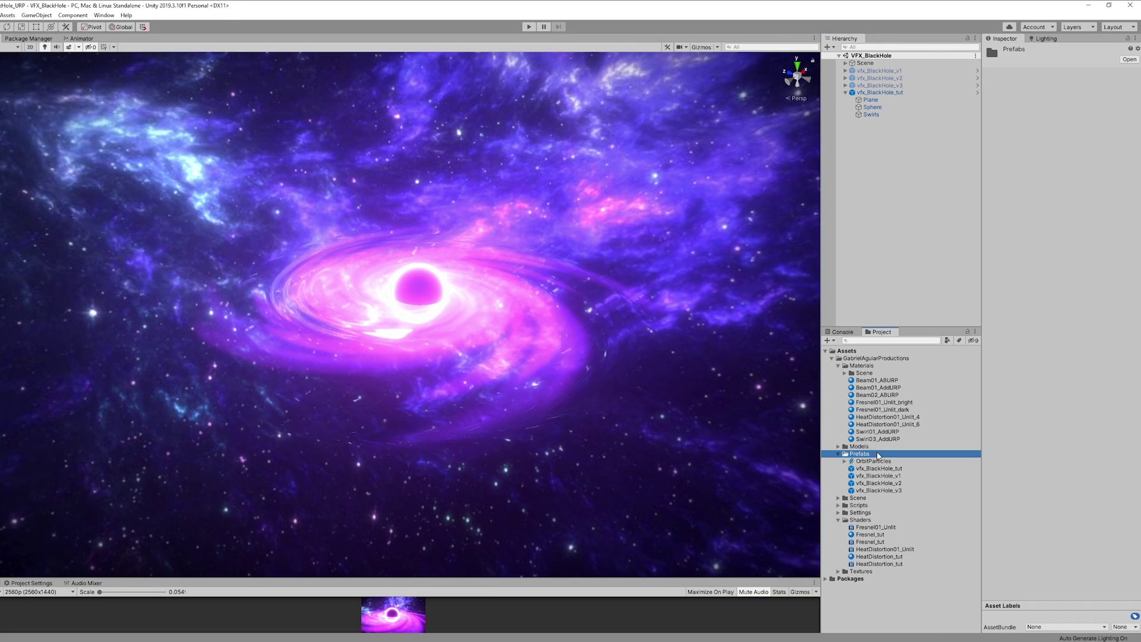
{"action": "right_click", "coordinate": [878, 456]}
{"action": "mouse_move", "coordinate": [972, 226]}
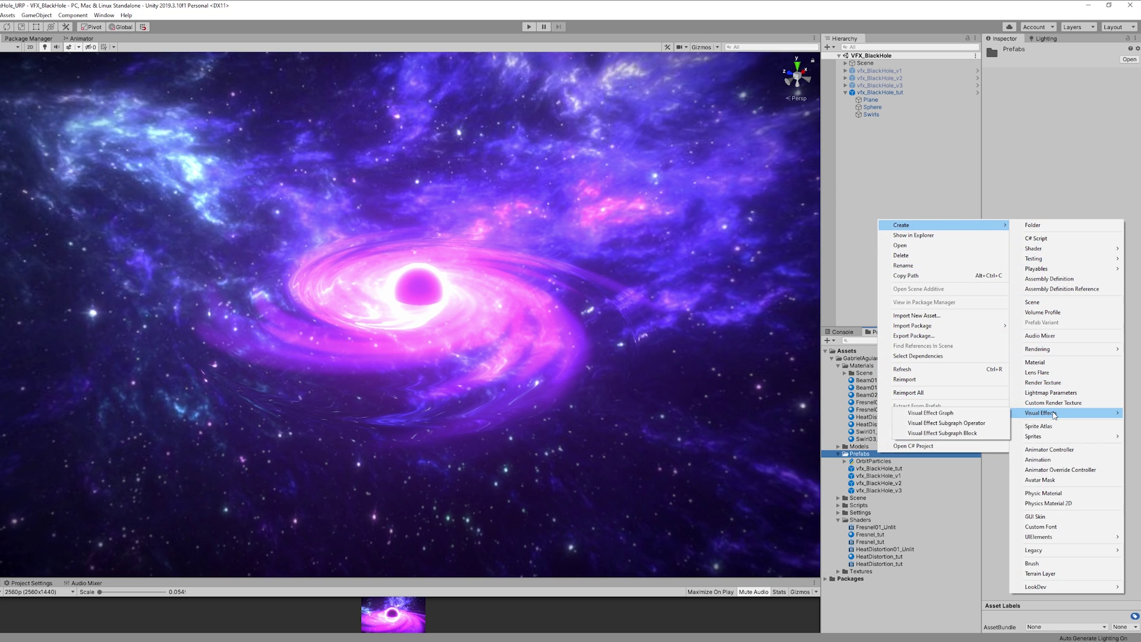
{"action": "left_click", "coordinate": [1005, 415]}
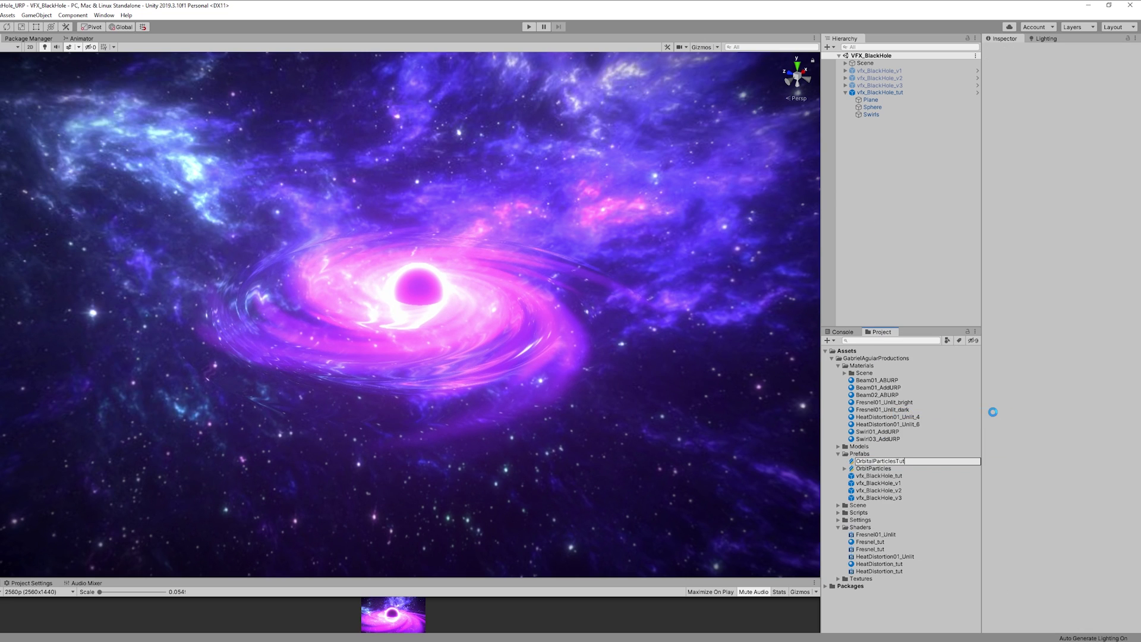
Add the OrbitalParticlesTut graph to the scene as a child of vfx_BlackHole_tut.
{"action": "left_click", "coordinate": [879, 463]}
{"action": "left_click_drag", "start_coordinate": [877, 397], "coordinate": [868, 138]}
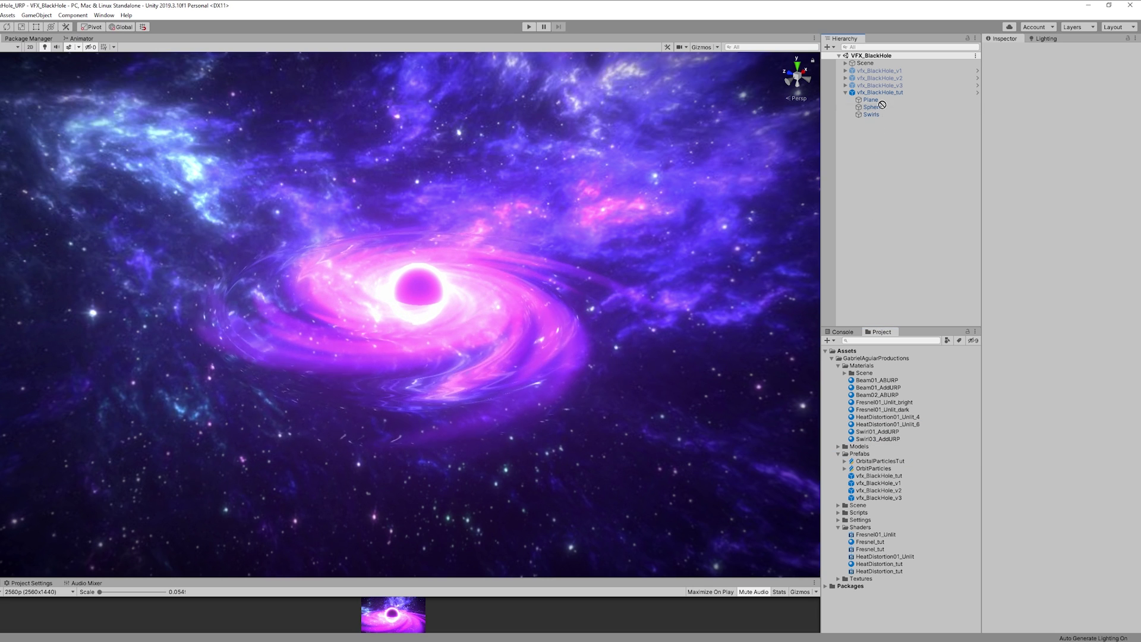
{"action": "left_click_drag", "start_coordinate": [884, 100], "coordinate": [879, 93]}
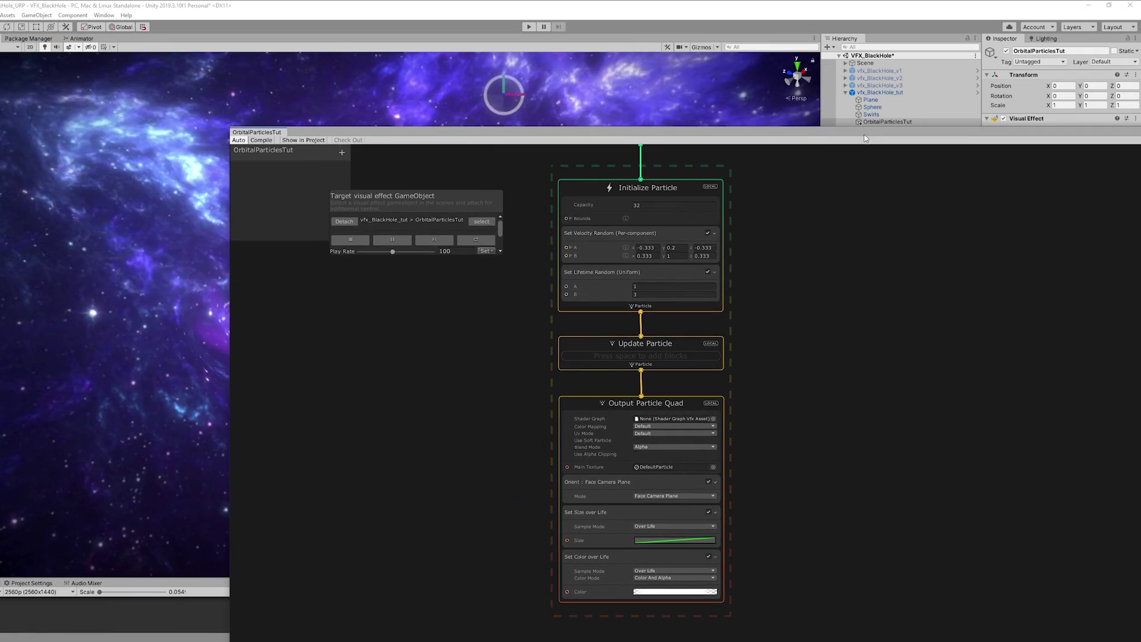
Dock the OrbitalParticlesTut graph window beside the Scene view, widen it and hide its Target GameObject panel.
{"action": "left_click_drag", "start_coordinate": [274, 133], "coordinate": [790, 116]}
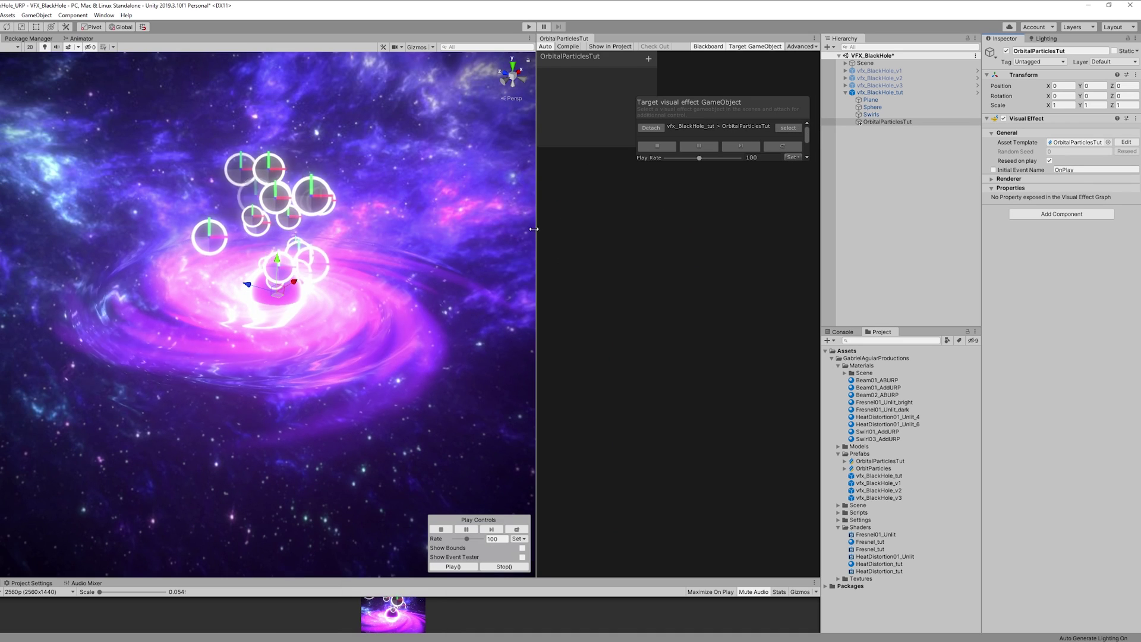
{"action": "left_click_drag", "start_coordinate": [522, 234], "coordinate": [320, 252]}
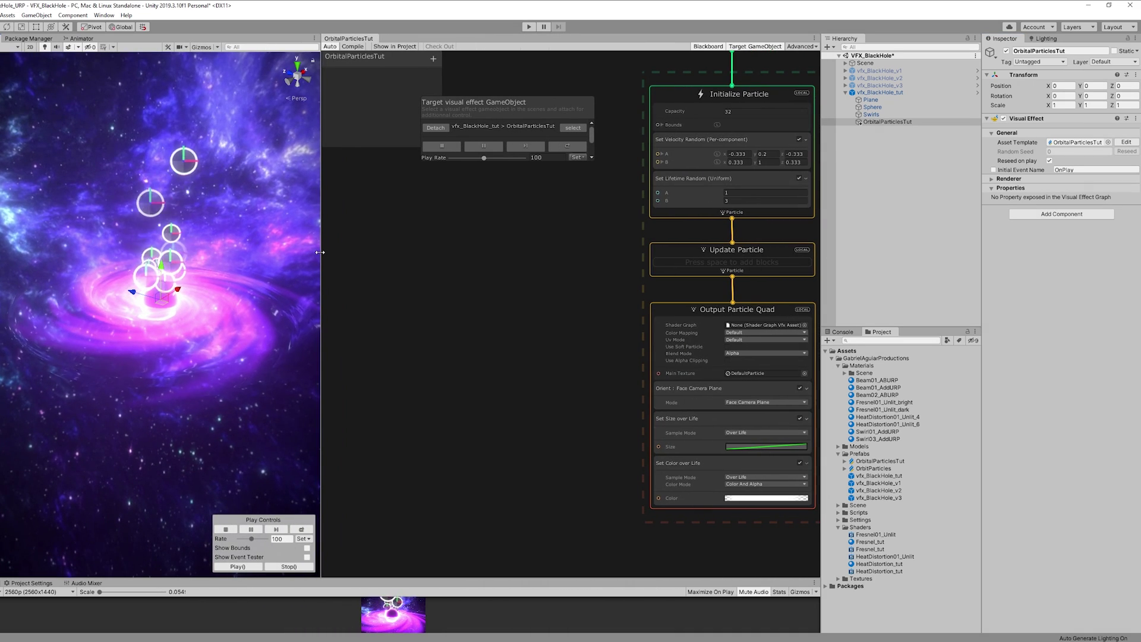
{"action": "middle_click_drag", "start_coordinate": [274, 279], "coordinate": [256, 280]}
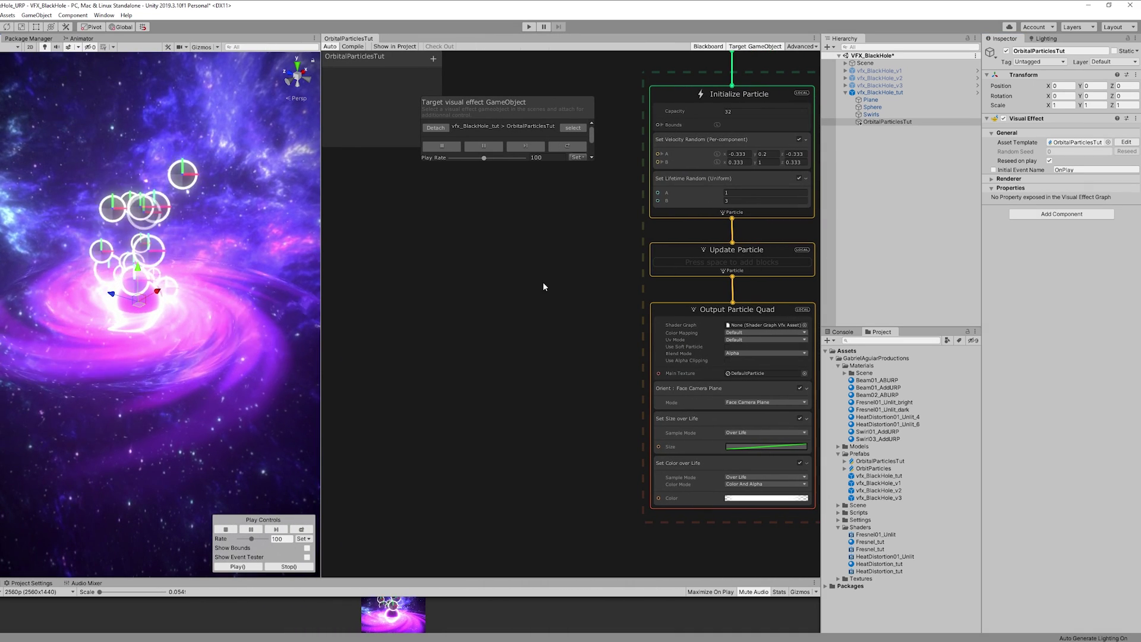
{"action": "left_click", "coordinate": [753, 46]}
Set the Initialize Particle capacity to 100000 and the Constant Spawn Rate to 128.
{"action": "middle_click_drag", "start_coordinate": [573, 134], "coordinate": [449, 373]}
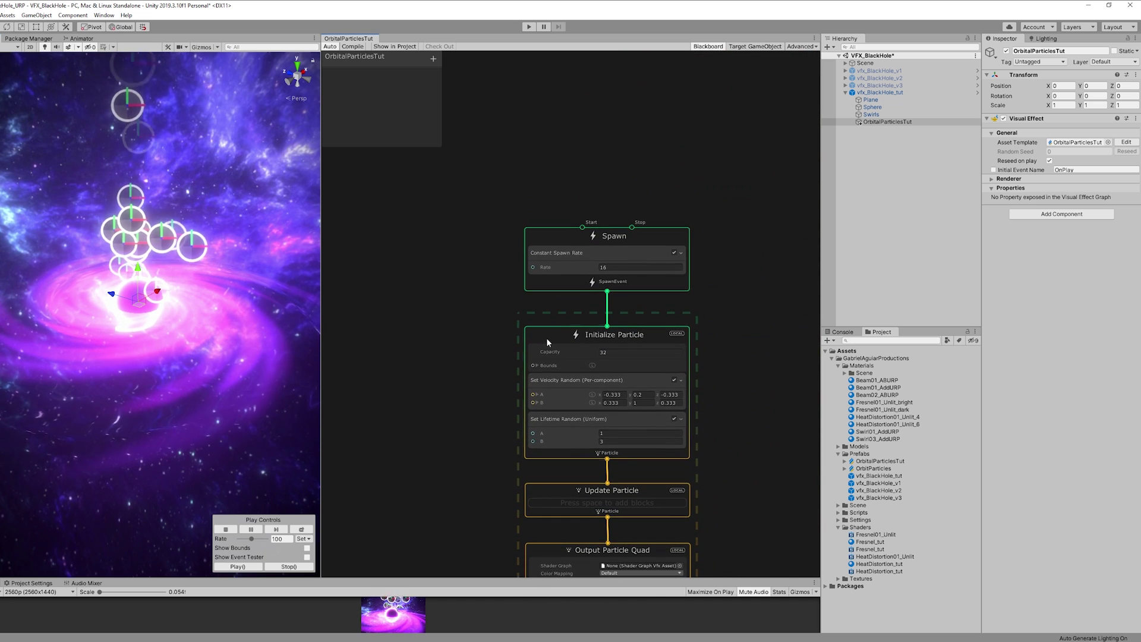
{"action": "left_click", "coordinate": [609, 351]}
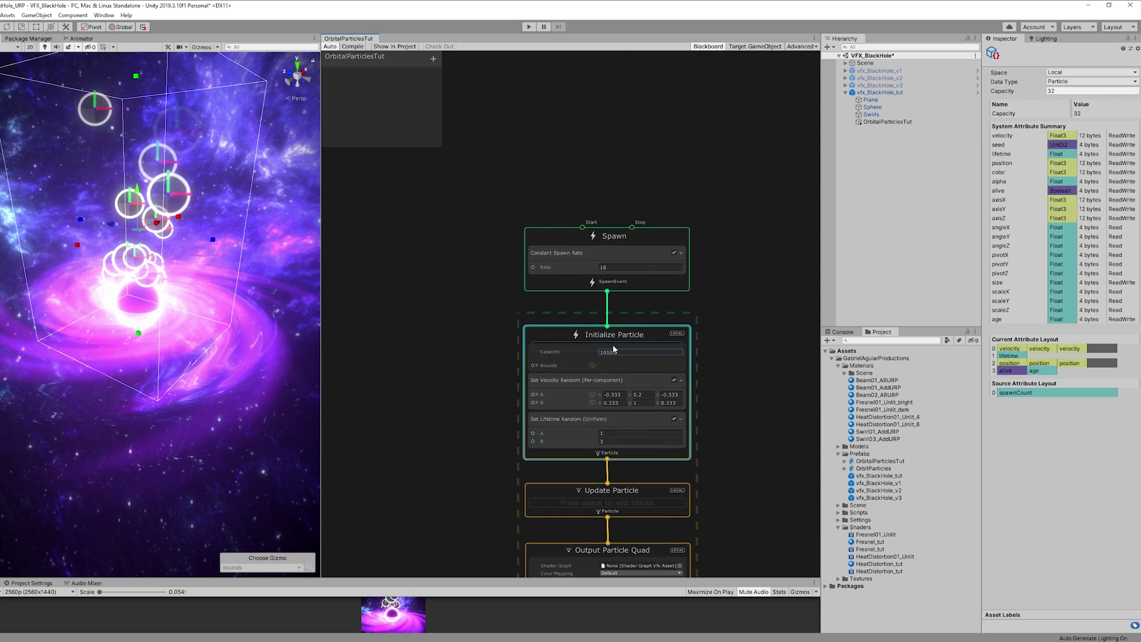
{"action": "key", "text": "Return"}
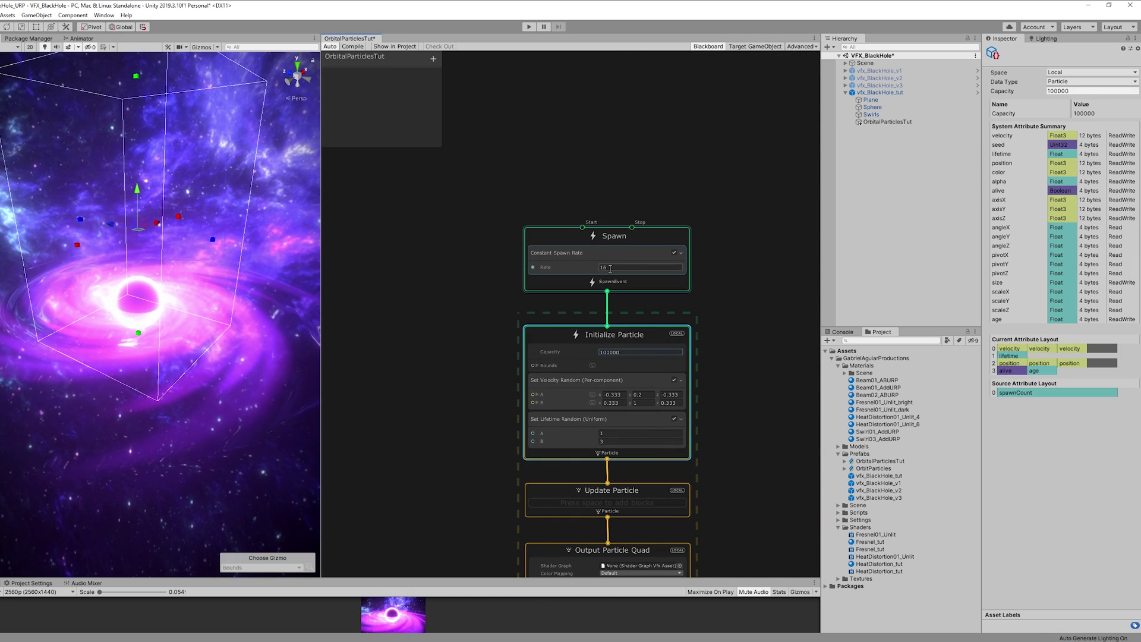
{"action": "left_click", "coordinate": [611, 267]}
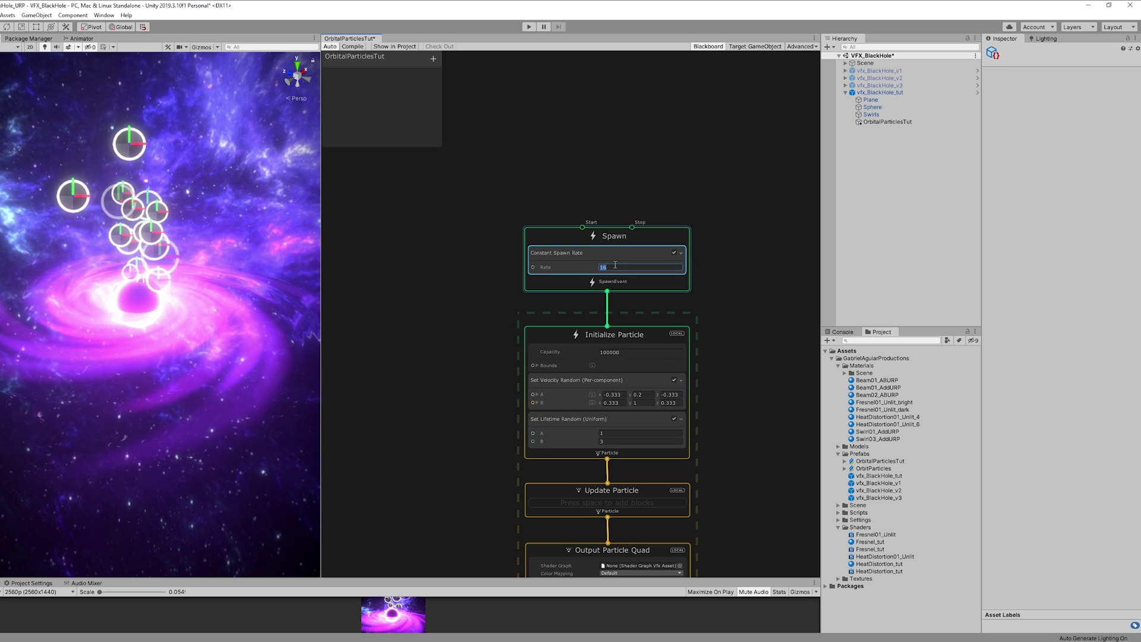
Assign the Default-Particle texture as the main texture of the Output Particle Quad.
{"action": "middle_click_drag", "start_coordinate": [555, 398], "coordinate": [544, 333]}
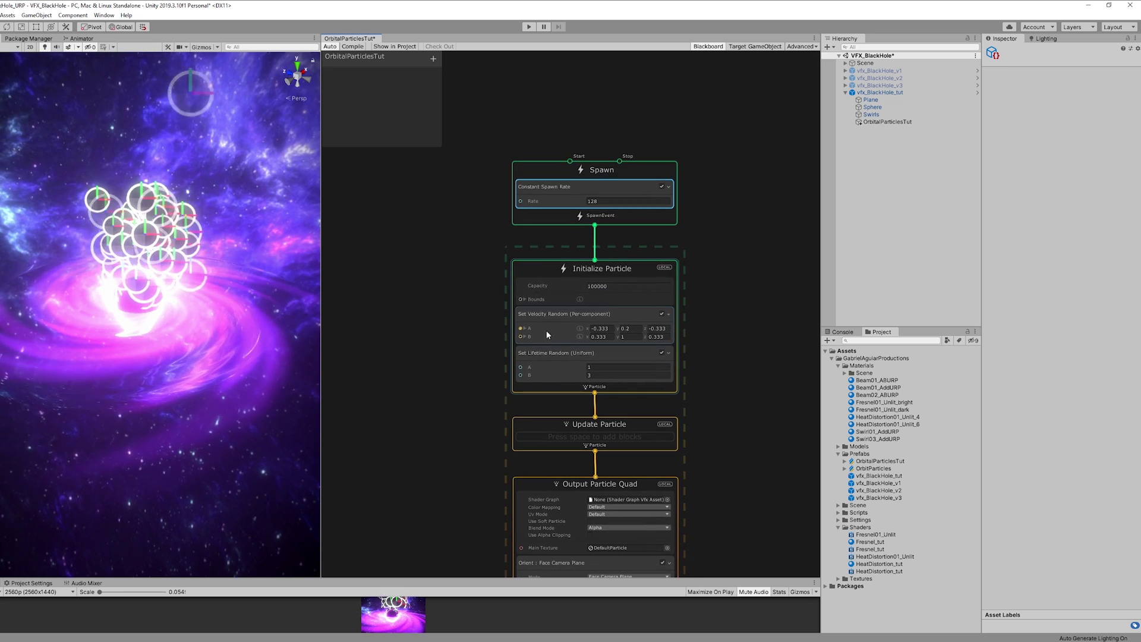
{"action": "middle_click_drag", "start_coordinate": [477, 537], "coordinate": [484, 340]}
{"action": "left_click", "coordinate": [676, 350]}
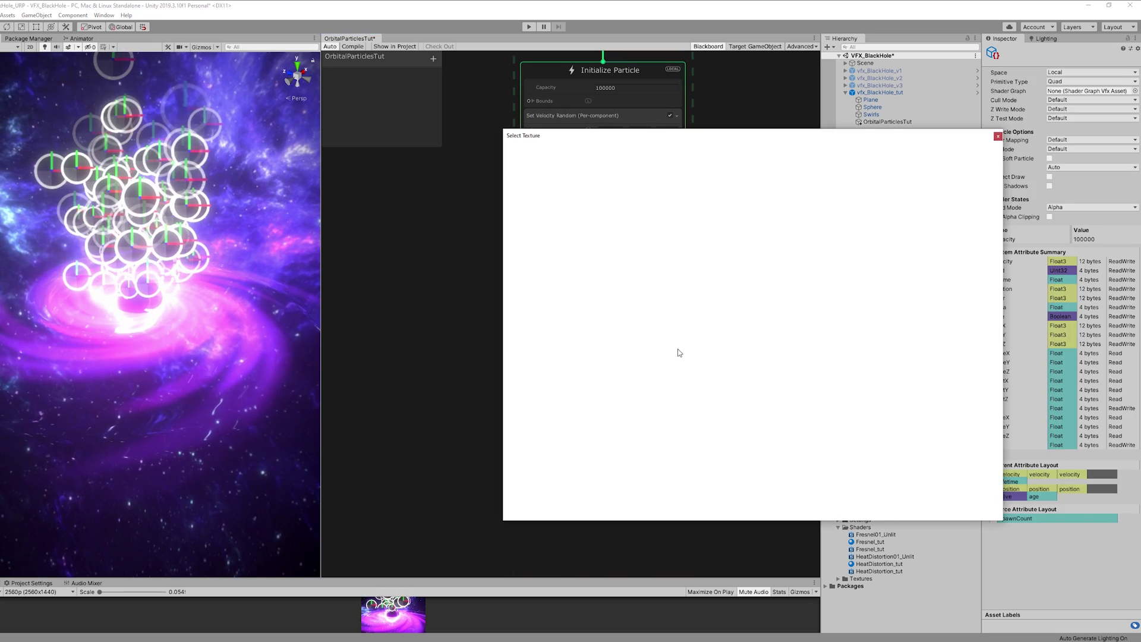
{"action": "type", "text": "parti"}
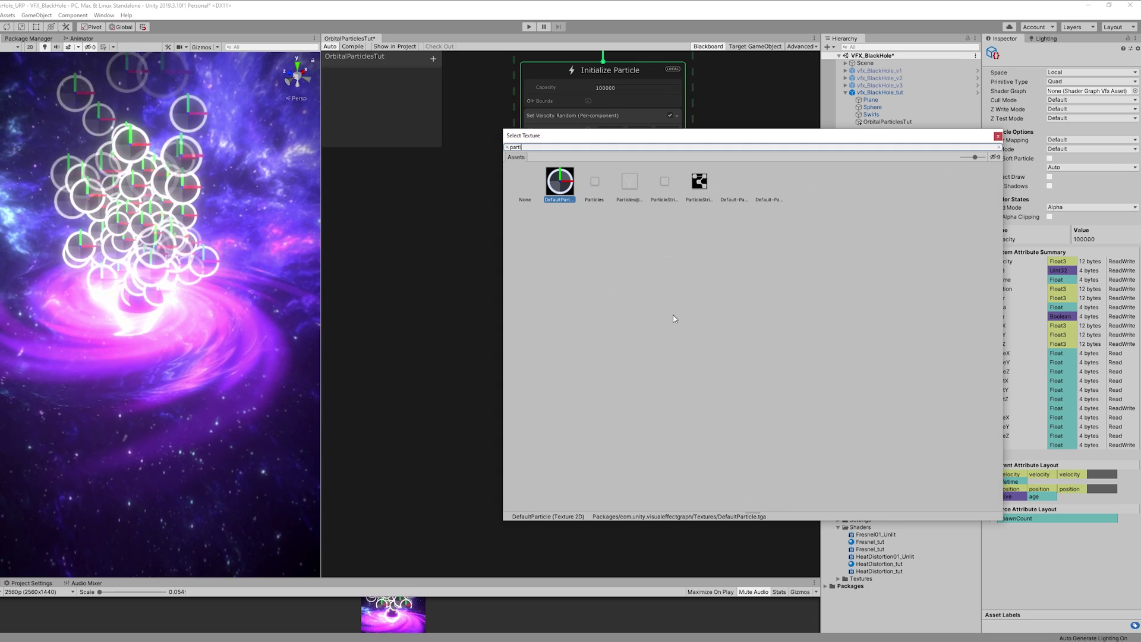
{"action": "left_click", "coordinate": [735, 181]}
{"action": "double_click", "coordinate": [736, 182]}
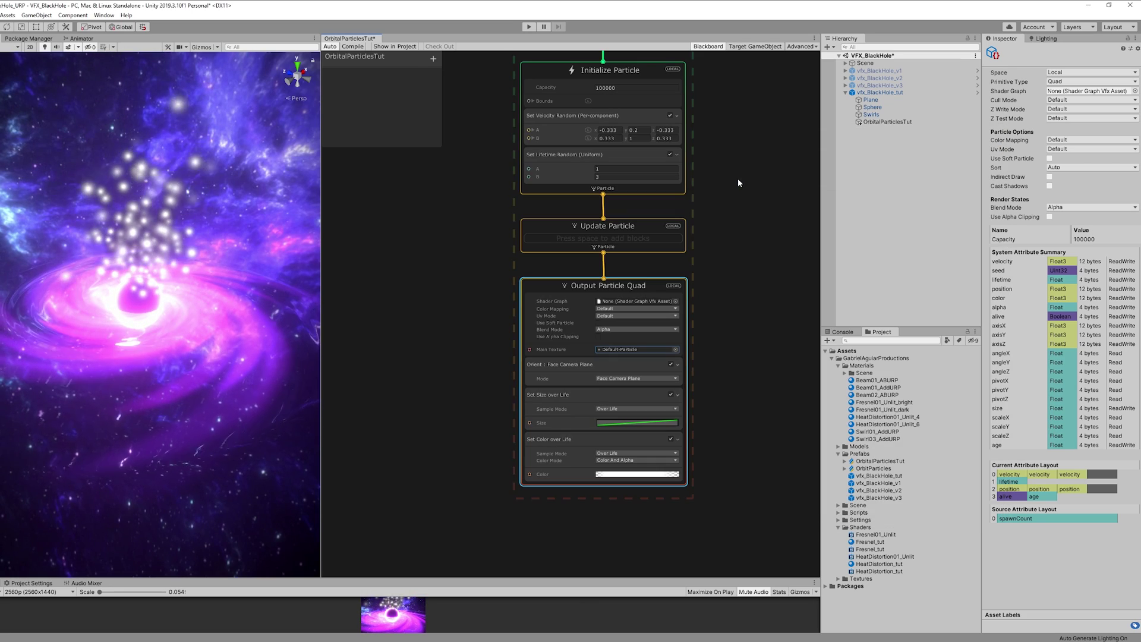
Change the Output Particle Quad's blend mode to Additive.
{"action": "scroll", "coordinate": [608, 333], "scroll_direction": "up", "scroll_amount": 3}
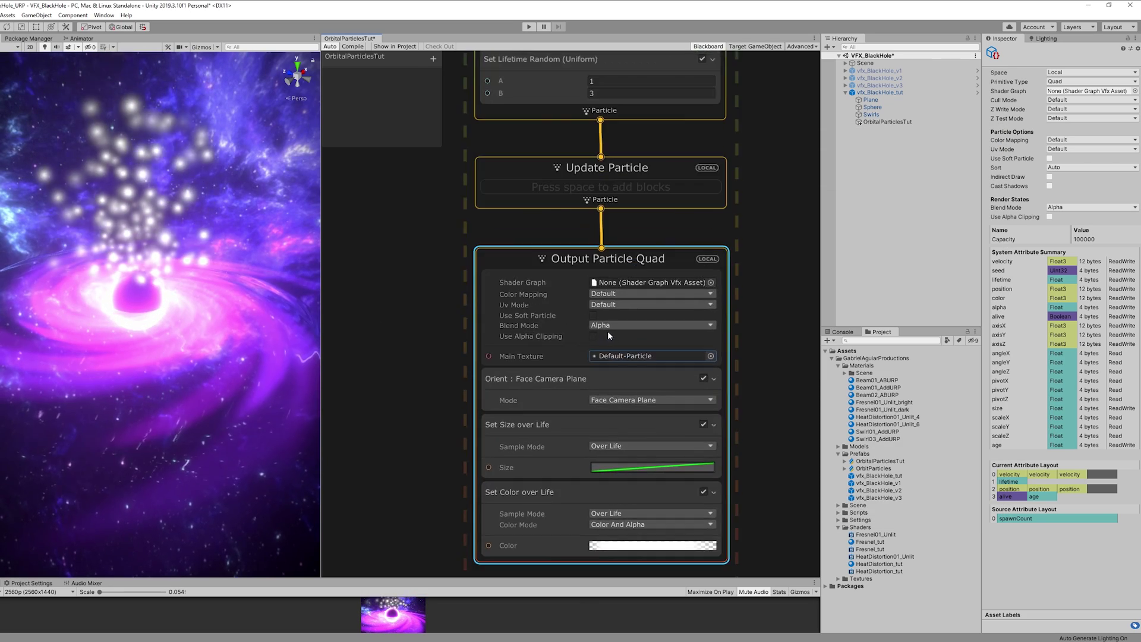
{"action": "left_click", "coordinate": [612, 325]}
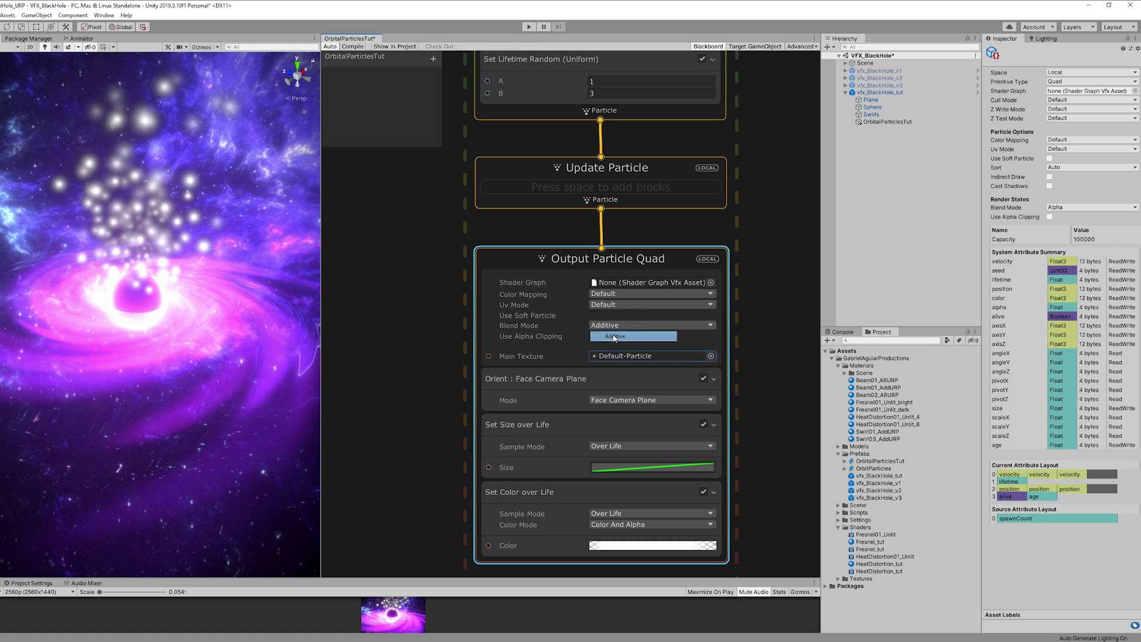
{"action": "left_click", "coordinate": [614, 336]}
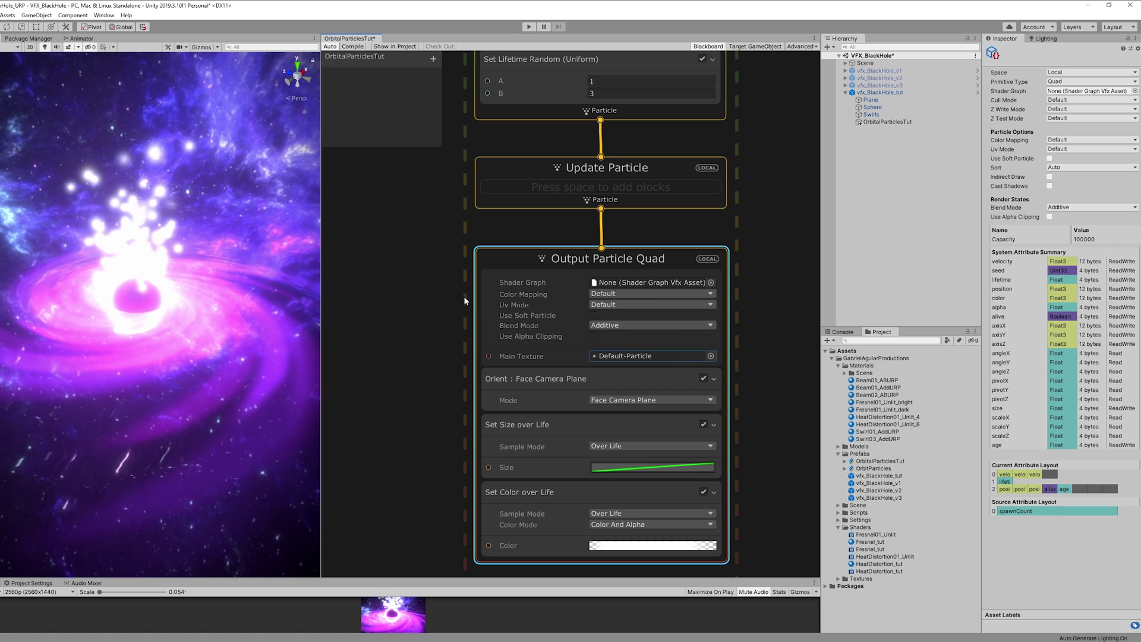
Add a Set Size block above Set Size over Life and make its randomness Uniform.
{"action": "middle_click_drag", "start_coordinate": [474, 374], "coordinate": [489, 295]}
{"action": "left_click", "coordinate": [553, 347]}
{"action": "key", "text": "space"}
{"action": "type", "text": "set size"}
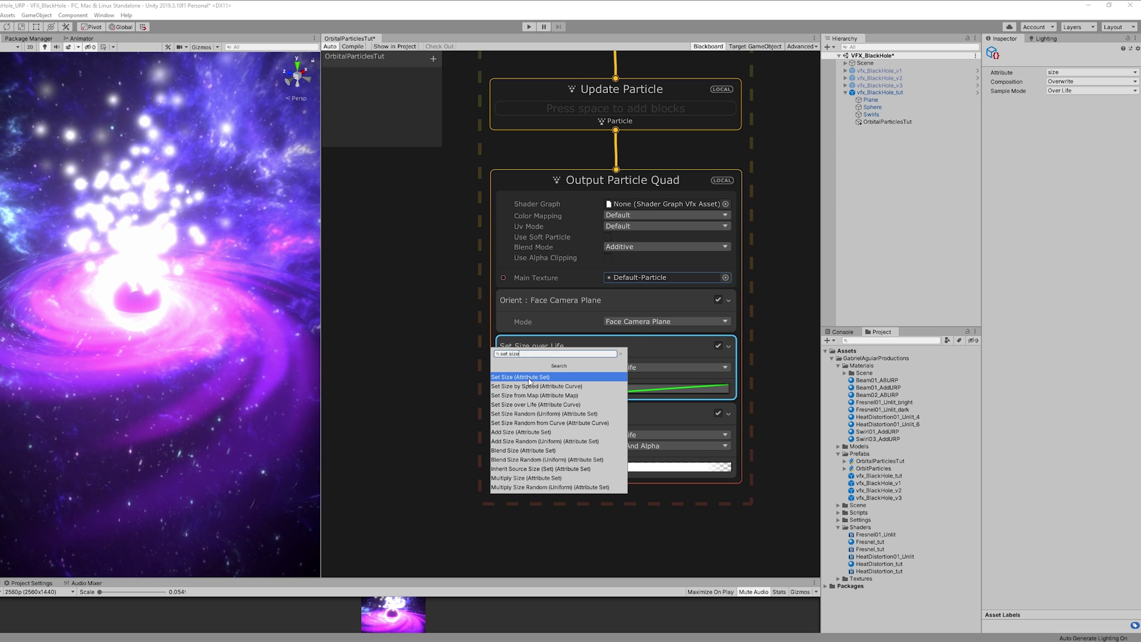
{"action": "left_click", "coordinate": [529, 379]}
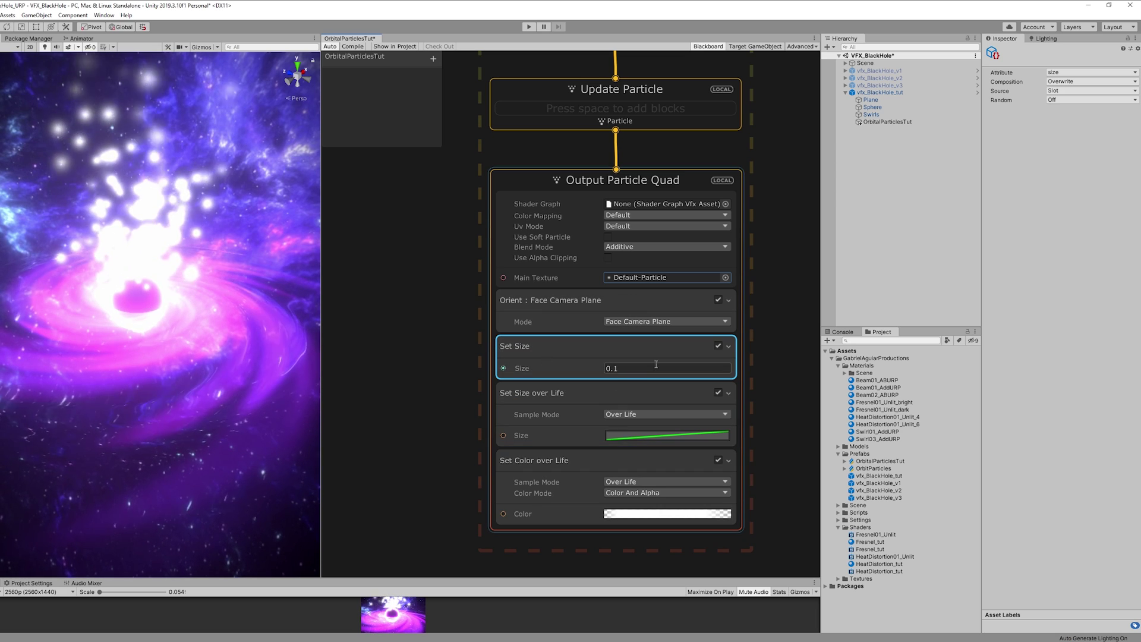
{"action": "left_click", "coordinate": [1072, 100]}
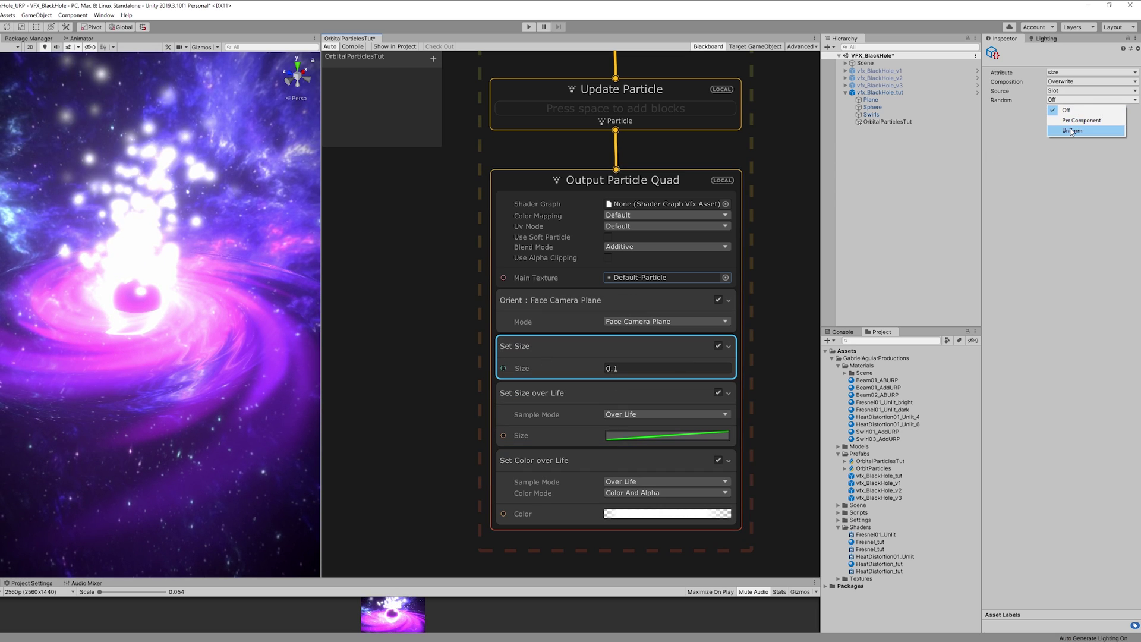
{"action": "left_click", "coordinate": [1072, 131]}
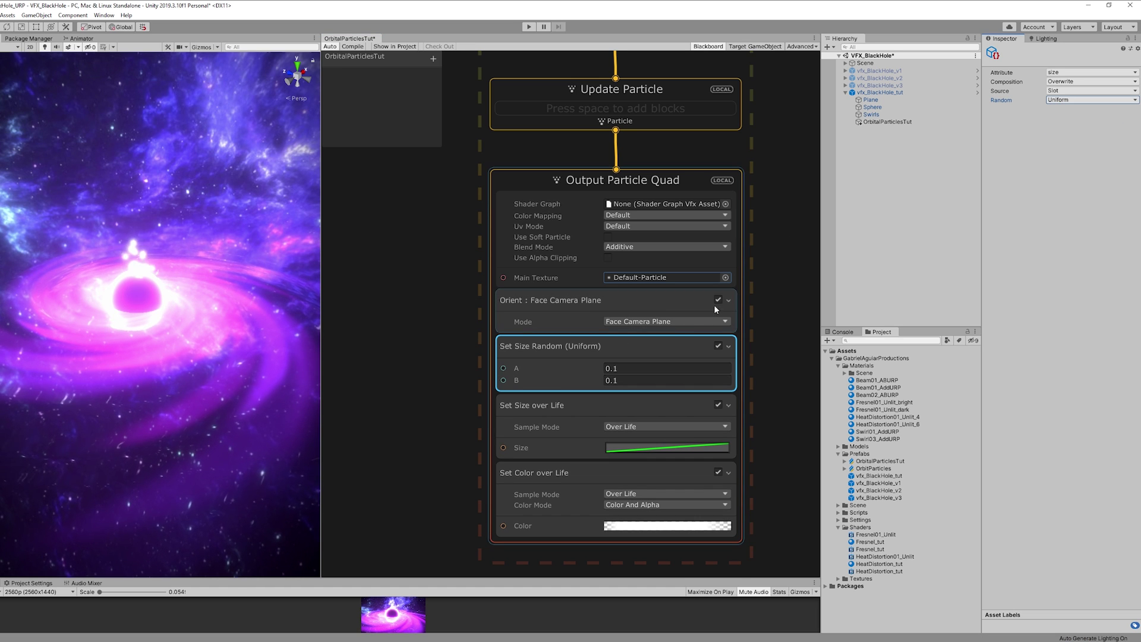
Set the random size range to A 0.01 and B 0.02.
{"action": "left_click", "coordinate": [616, 368]}
{"action": "type", "text": ".01"}
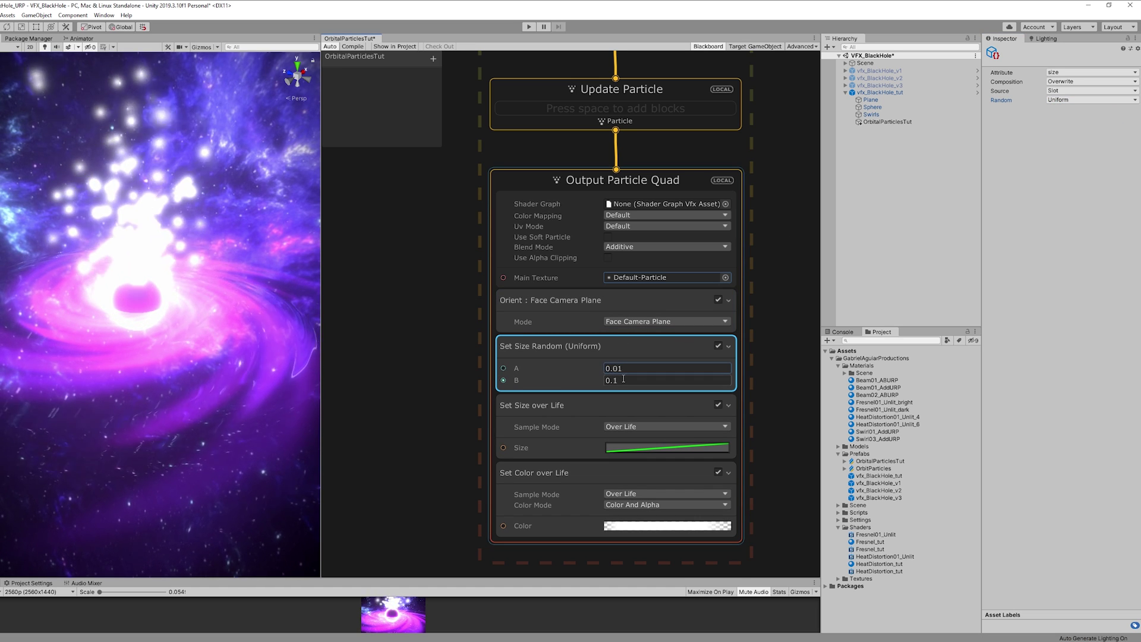
{"action": "left_click_drag", "start_coordinate": [626, 381], "coordinate": [581, 385]}
{"action": "type", "text": "0.02"}
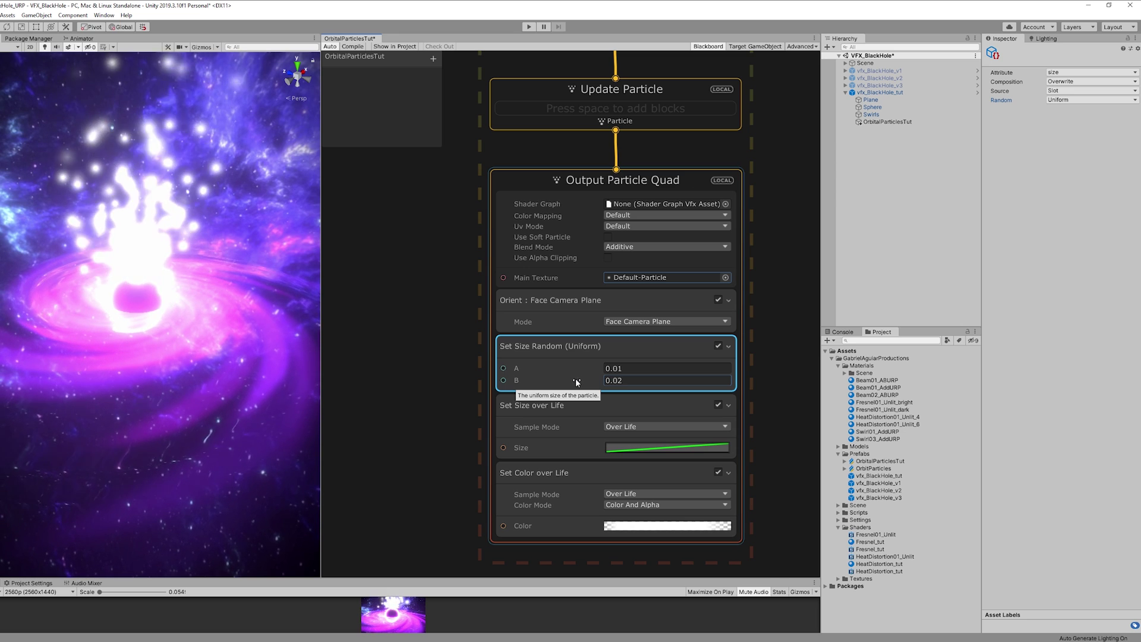
Change the composition of the Set Size over Life block to Multiply.
{"action": "left_click", "coordinate": [612, 410]}
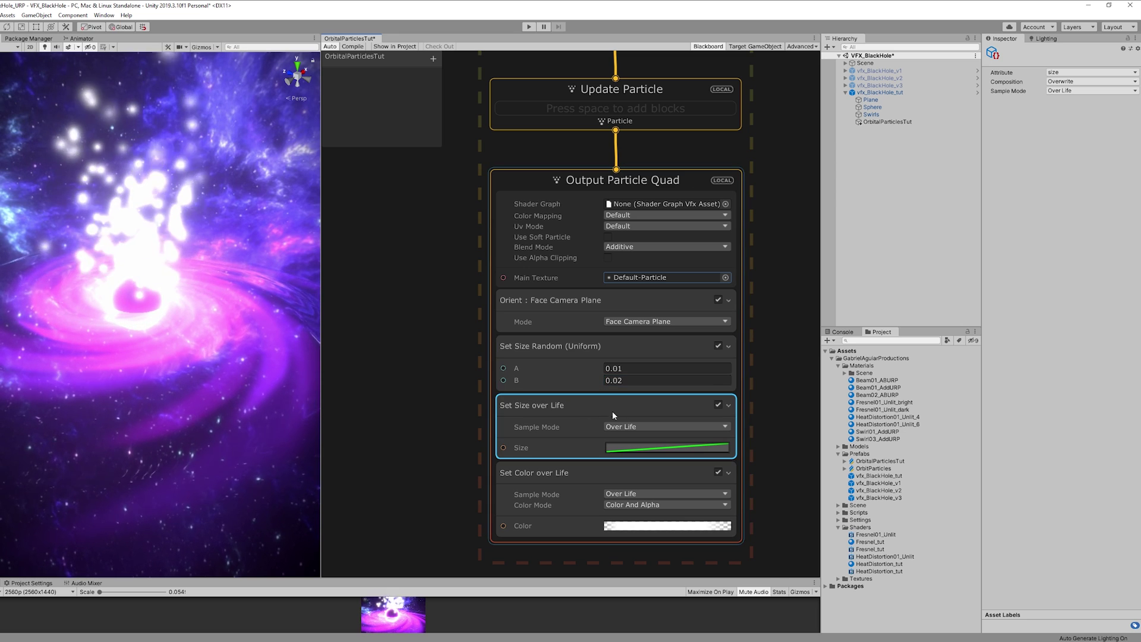
{"action": "left_click", "coordinate": [1083, 82]}
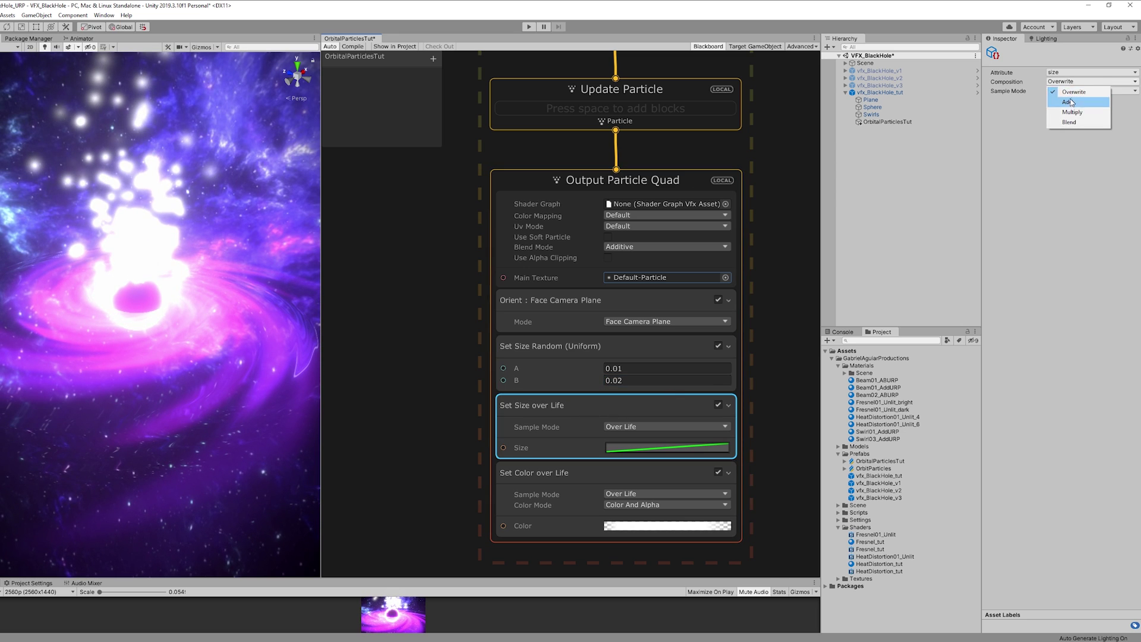
{"action": "left_click", "coordinate": [1069, 111]}
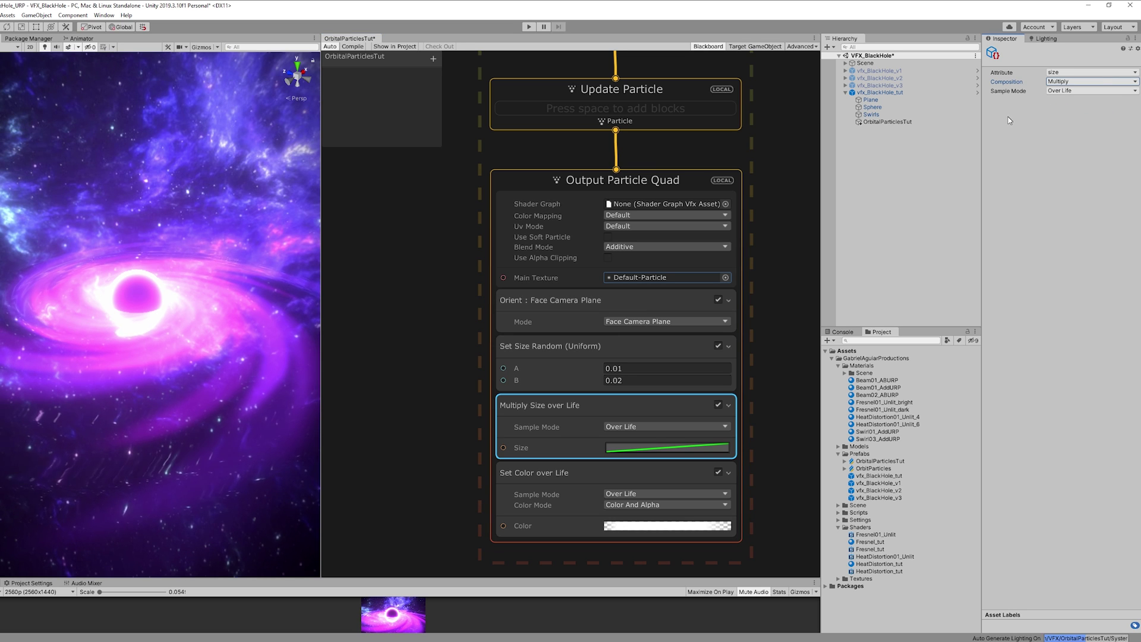
Set the Multiply Size over Life curve to the linear descending preset.
{"action": "left_click", "coordinate": [678, 444]}
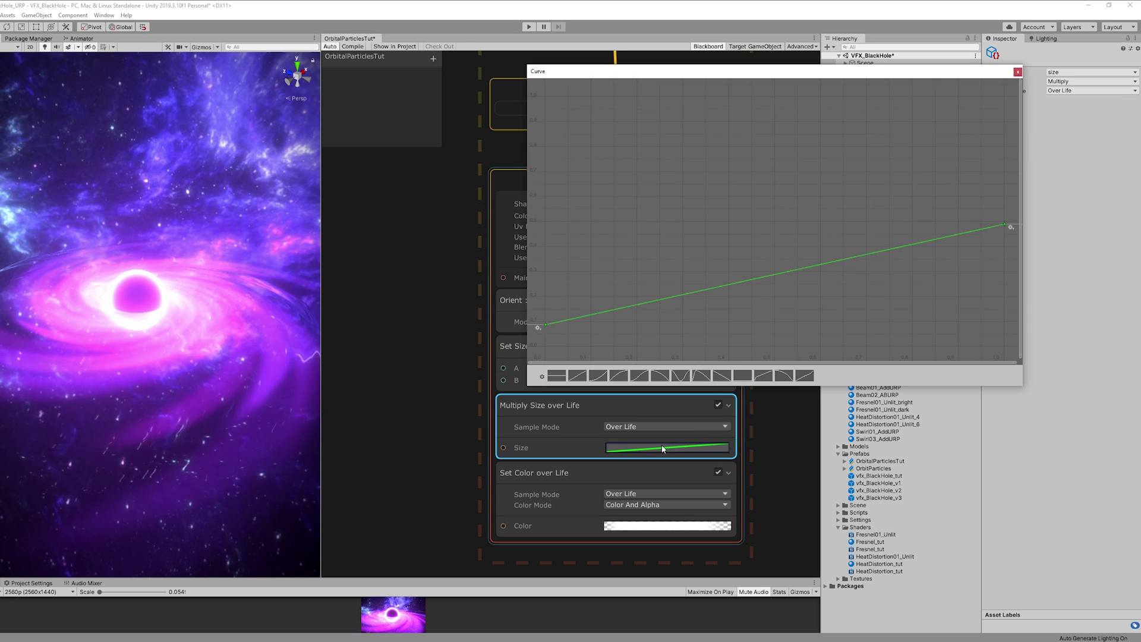
{"action": "left_click", "coordinate": [718, 377]}
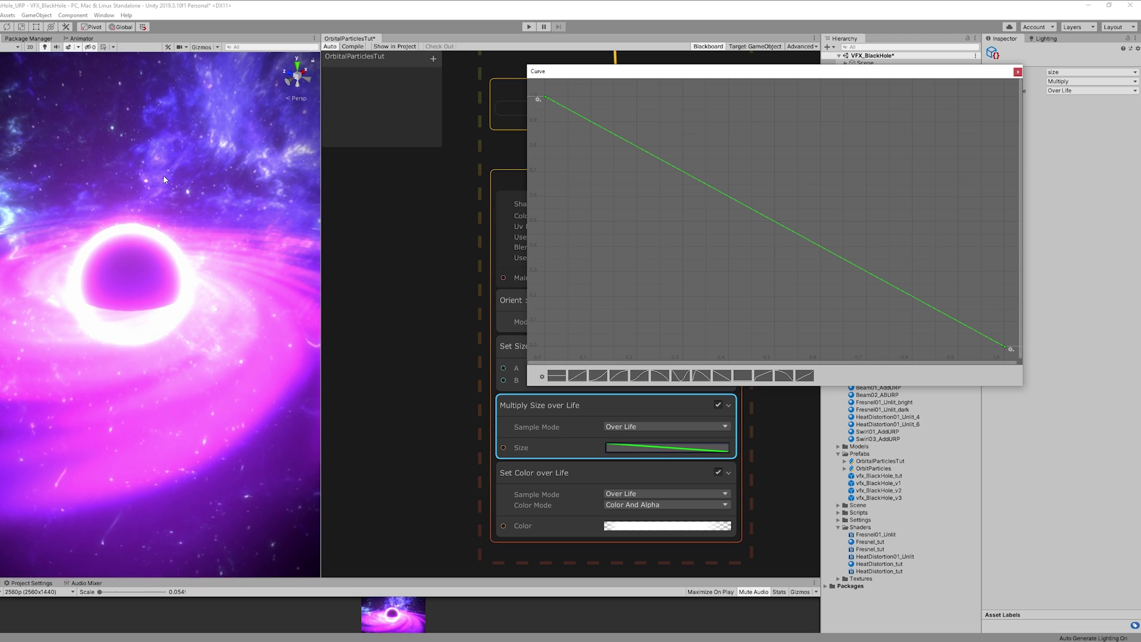
{"action": "left_click", "coordinate": [1018, 72]}
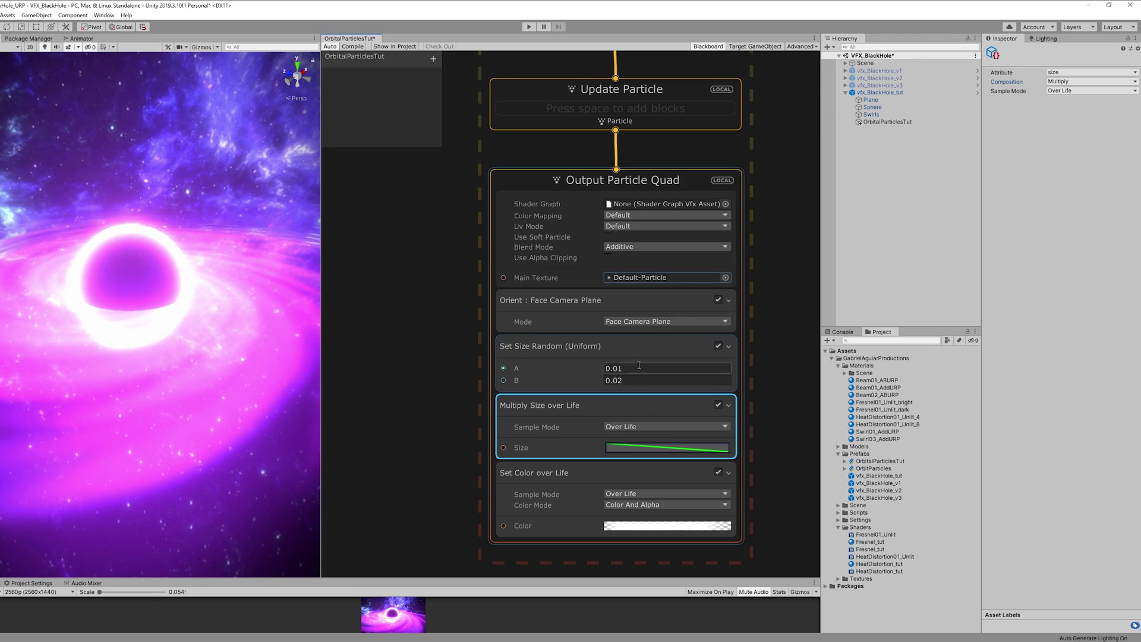
Set the Set Size Random range to A 0.1 and B 0.2.
{"action": "left_click_drag", "start_coordinate": [635, 369], "coordinate": [620, 369]}
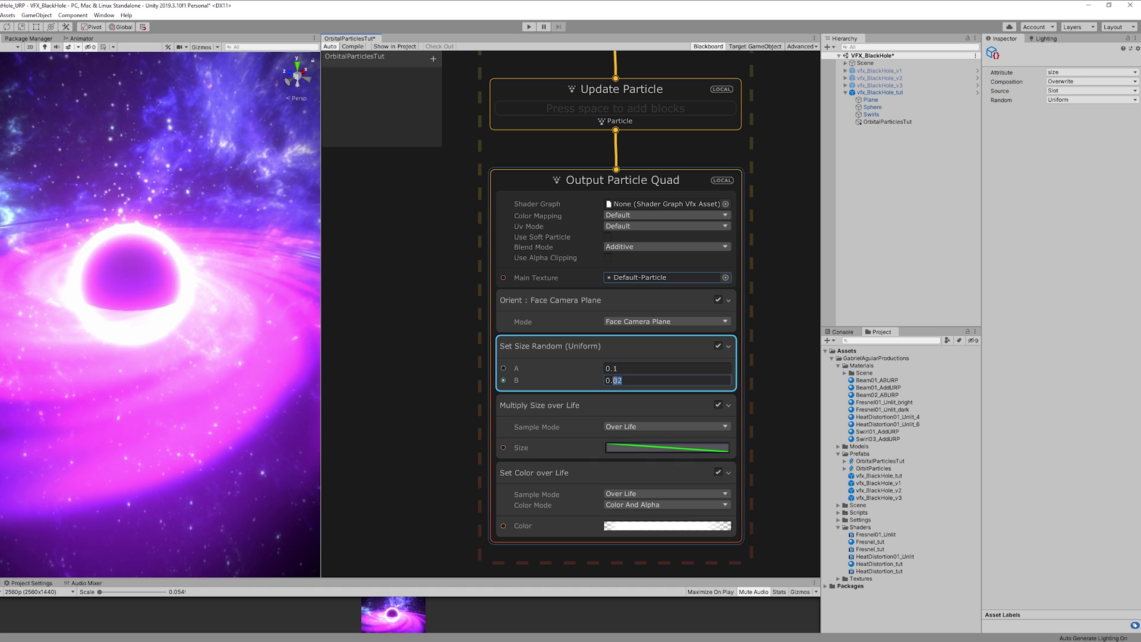
{"action": "type", "text": "2"}
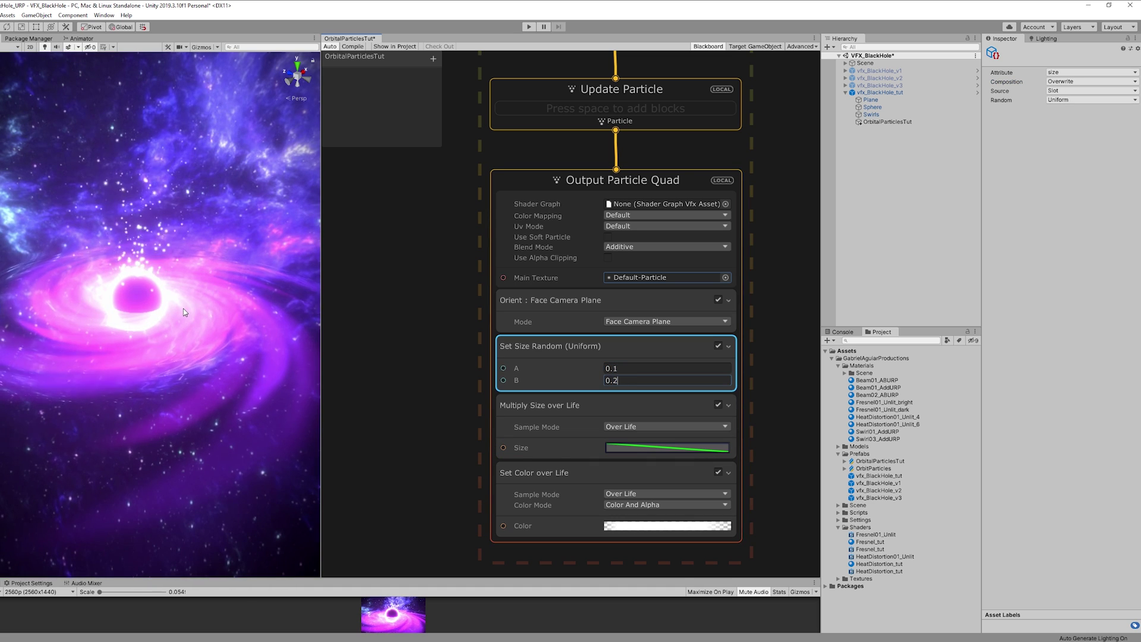
Add a Position (Sphere) block below Set Velocity Random in the Initialize Particle context.
{"action": "middle_click_drag", "start_coordinate": [431, 307], "coordinate": [445, 411]}
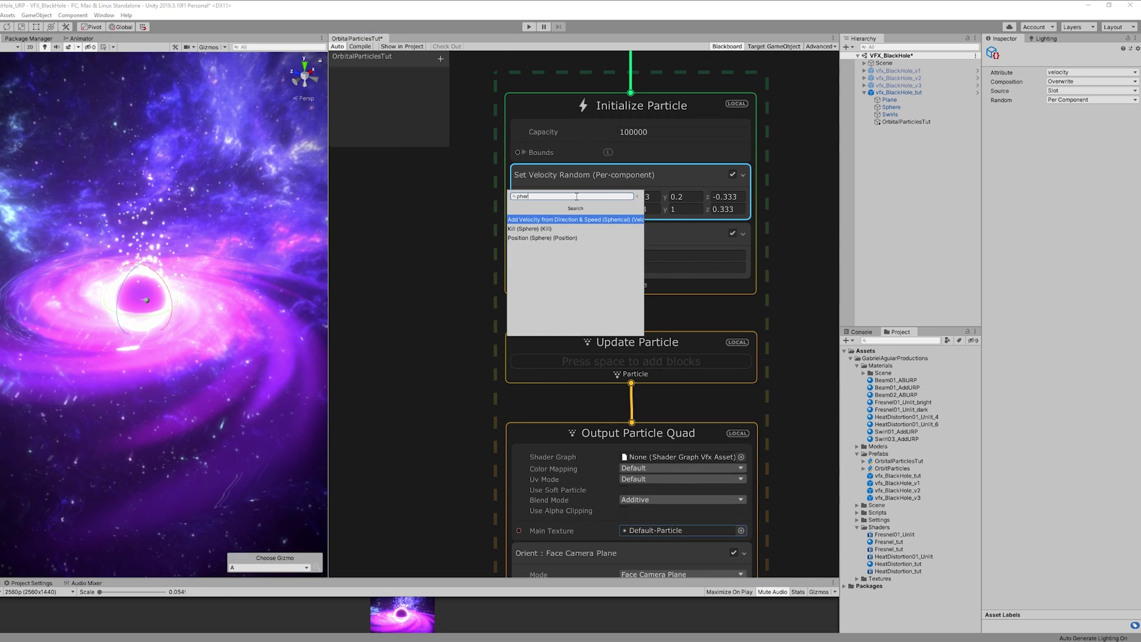
{"action": "key", "text": "Down"}
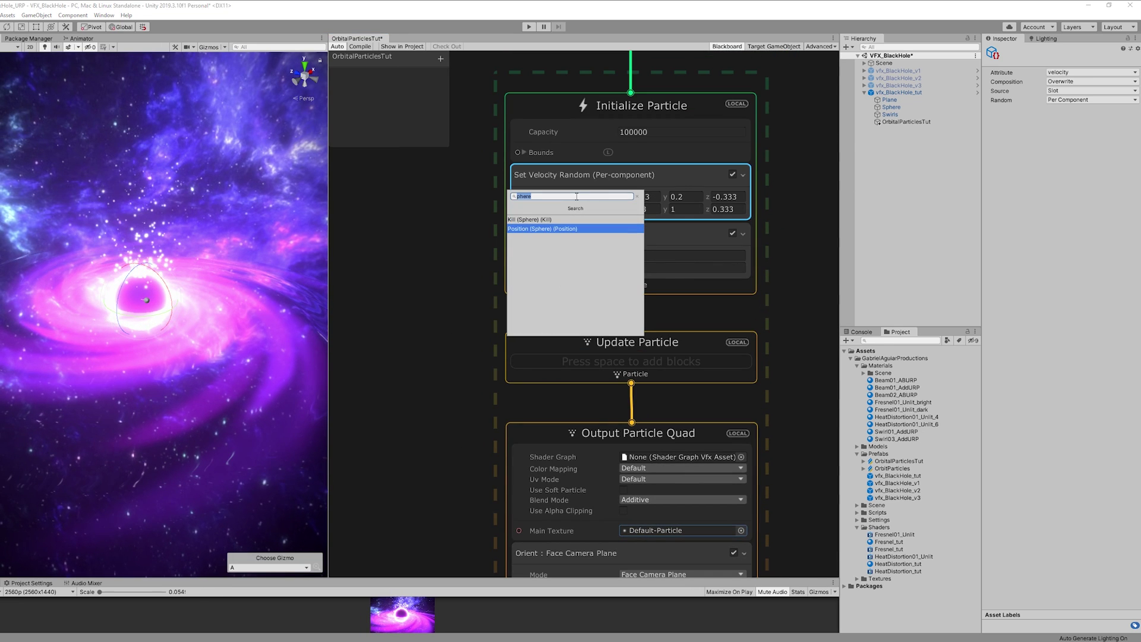
{"action": "key", "text": "Return"}
{"action": "left_click", "coordinate": [570, 229]}
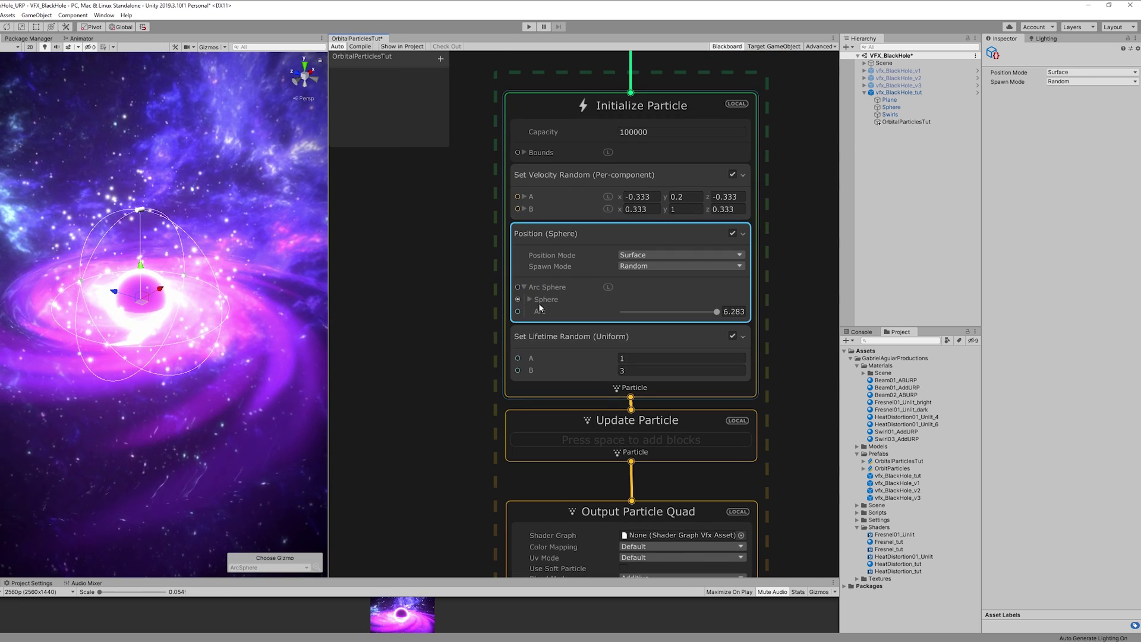
Set the Position (Sphere) block's arc sphere radius to 2.2.
{"action": "left_click", "coordinate": [529, 299]}
{"action": "left_click", "coordinate": [682, 324]}
{"action": "type", "text": "2.2"}
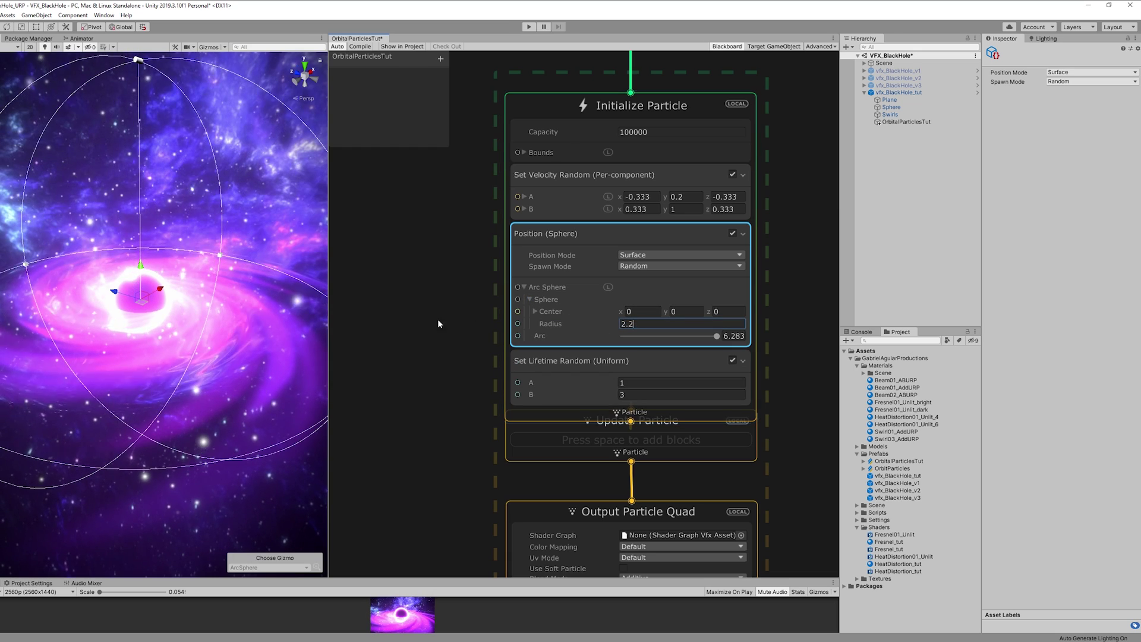
{"action": "middle_click_drag", "start_coordinate": [261, 319], "coordinate": [265, 291]}
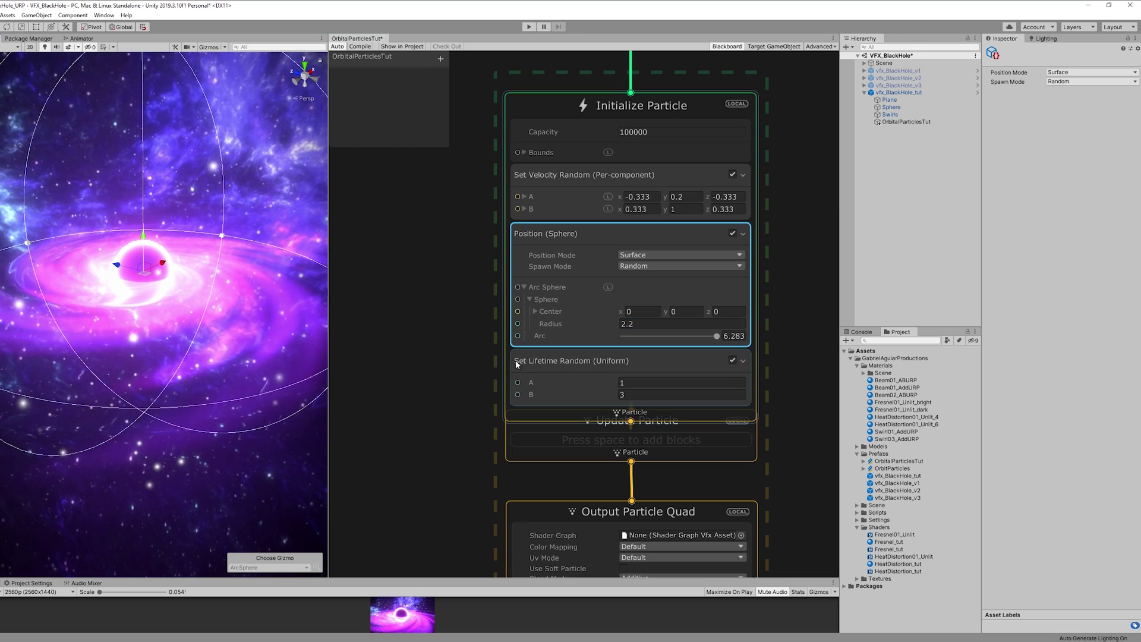
Space out the Update Particle and Output Particle Quad contexts vertically below Initialize Particle.
{"action": "scroll", "coordinate": [571, 398], "scroll_direction": "down", "scroll_amount": 3}
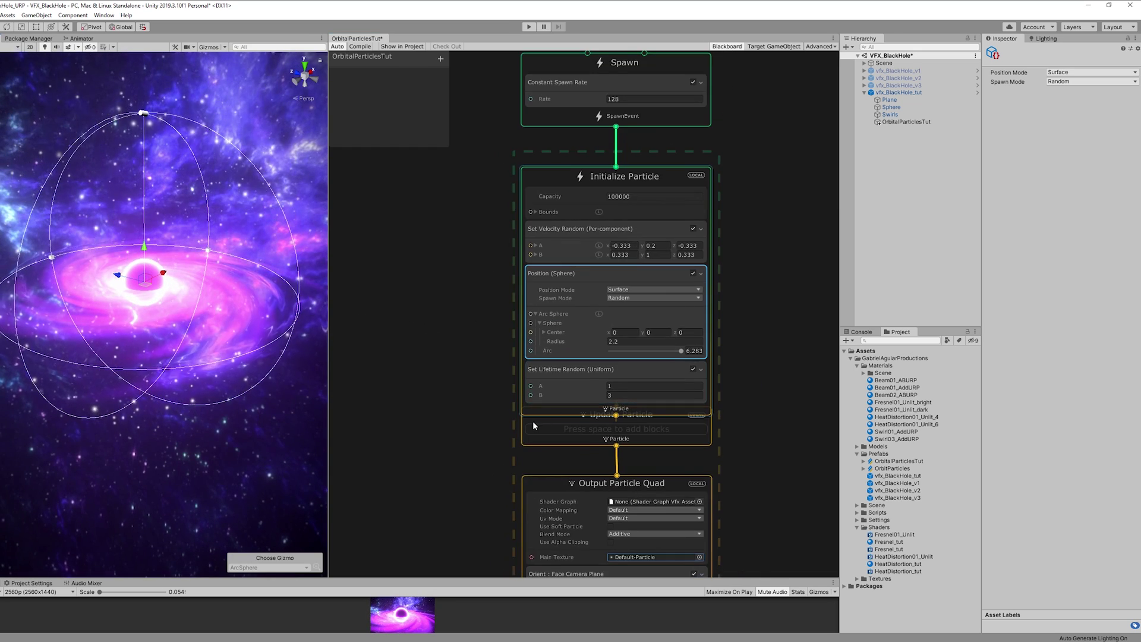
{"action": "middle_click_drag", "start_coordinate": [533, 426], "coordinate": [498, 237]}
{"action": "left_click", "coordinate": [531, 311]}
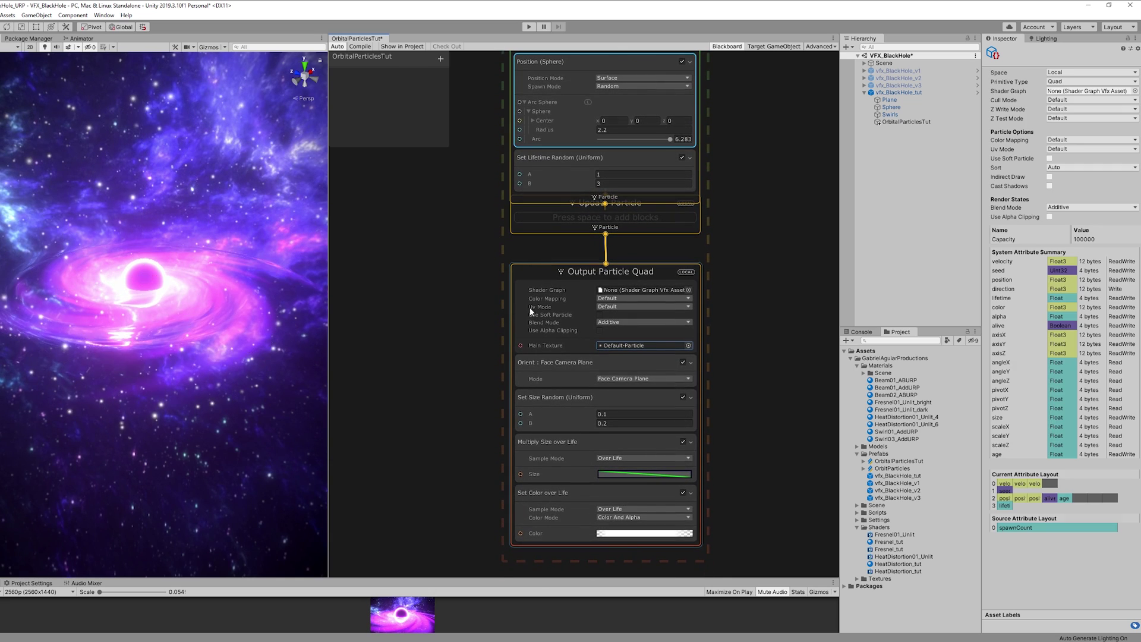
{"action": "left_click_drag", "start_coordinate": [531, 311], "coordinate": [544, 464]}
{"action": "left_click_drag", "start_coordinate": [532, 221], "coordinate": [540, 312]}
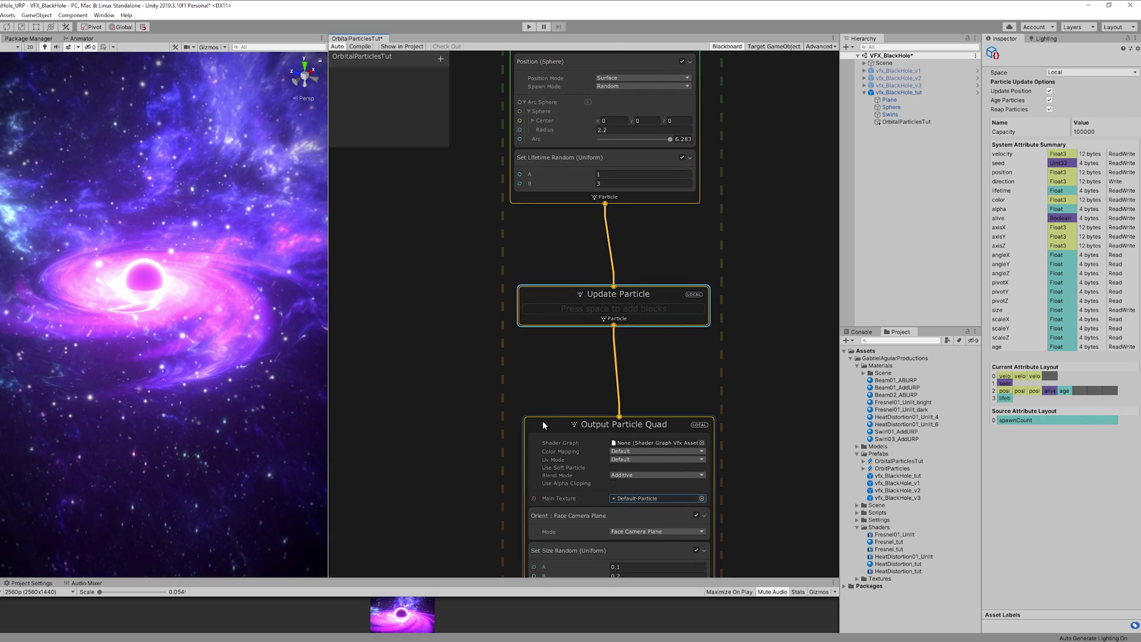
{"action": "left_click_drag", "start_coordinate": [543, 422], "coordinate": [527, 420]}
{"action": "left_click_drag", "start_coordinate": [533, 293], "coordinate": [524, 299]}
Add a Conform to Sphere force block to the Update Particle context.
{"action": "scroll", "coordinate": [524, 299], "scroll_direction": "up", "scroll_amount": 2}
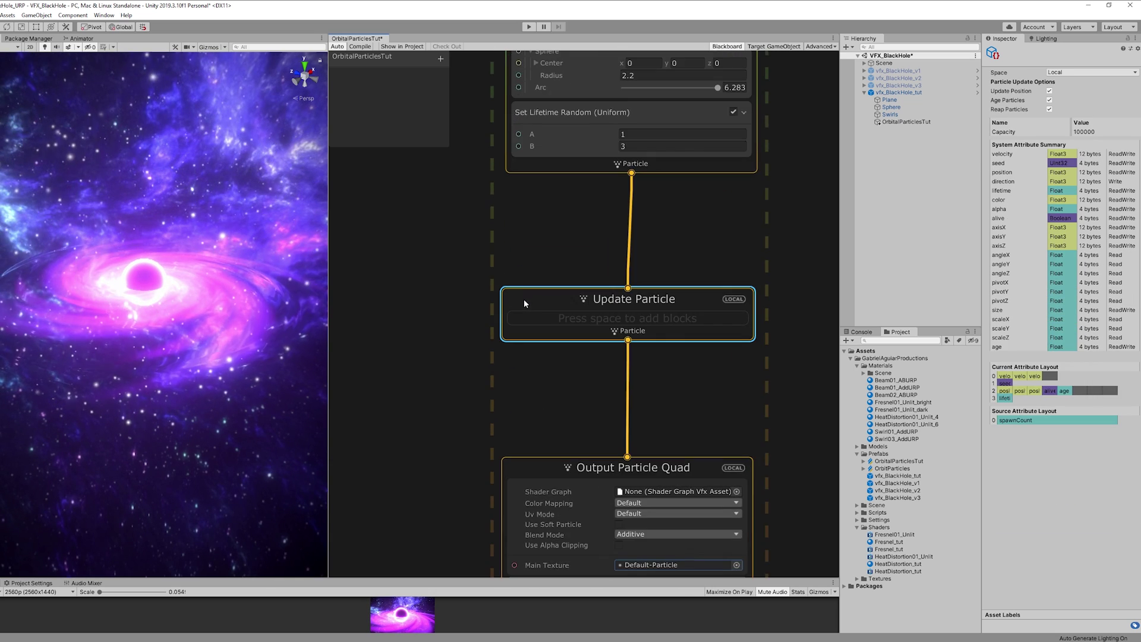
{"action": "scroll", "coordinate": [524, 303], "scroll_direction": "up", "scroll_amount": 1}
{"action": "key", "text": "space"}
{"action": "type", "text": "conf"}
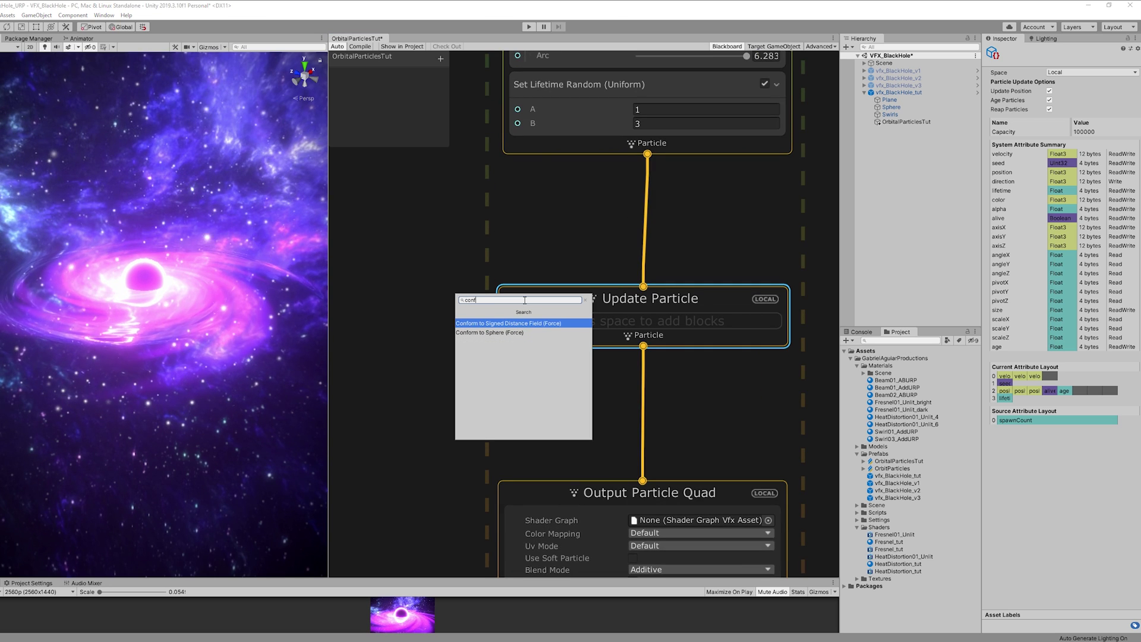
{"action": "key", "text": "Down"}
{"action": "key", "text": "Return"}
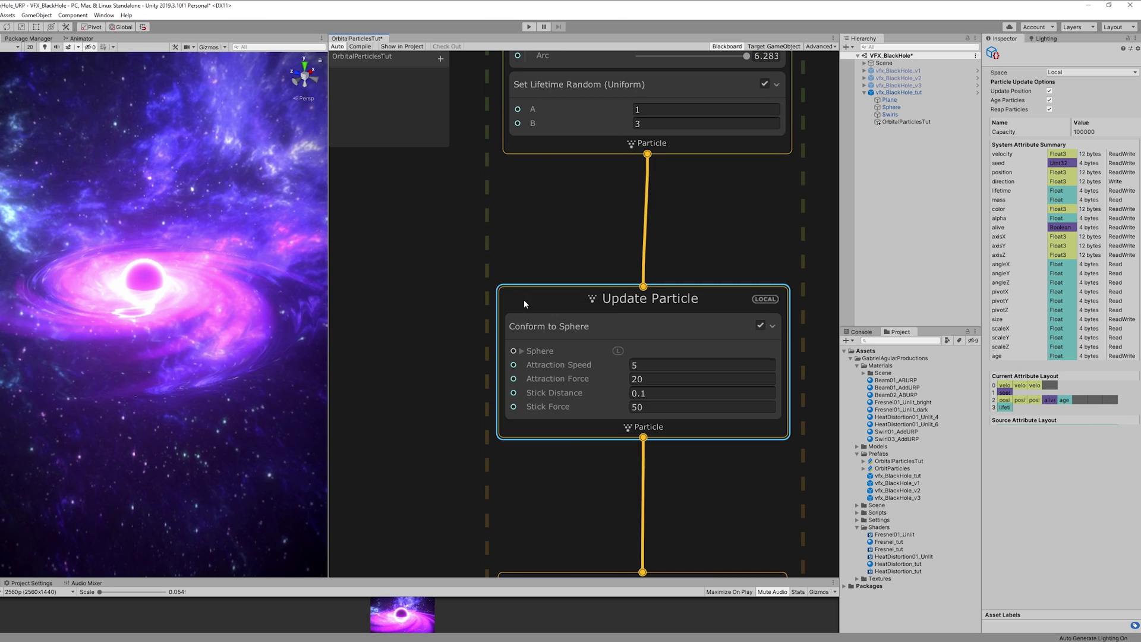
Set the Conform to Sphere block's sphere radius to 0.3.
{"action": "middle_click_drag", "start_coordinate": [439, 349], "coordinate": [440, 308]}
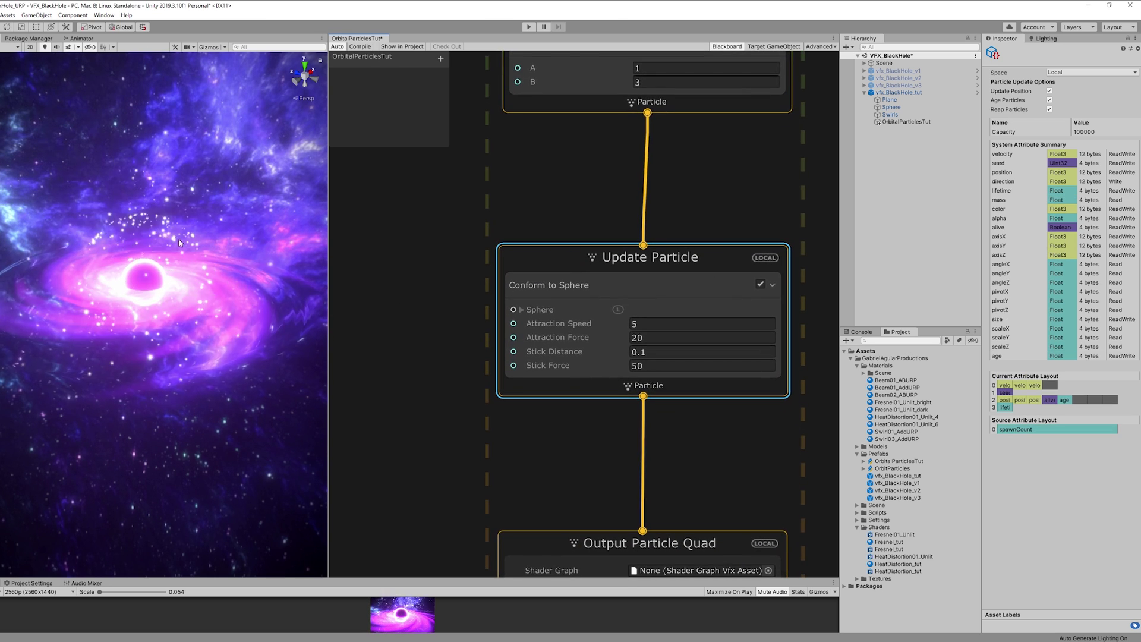
{"action": "left_click", "coordinate": [522, 309]}
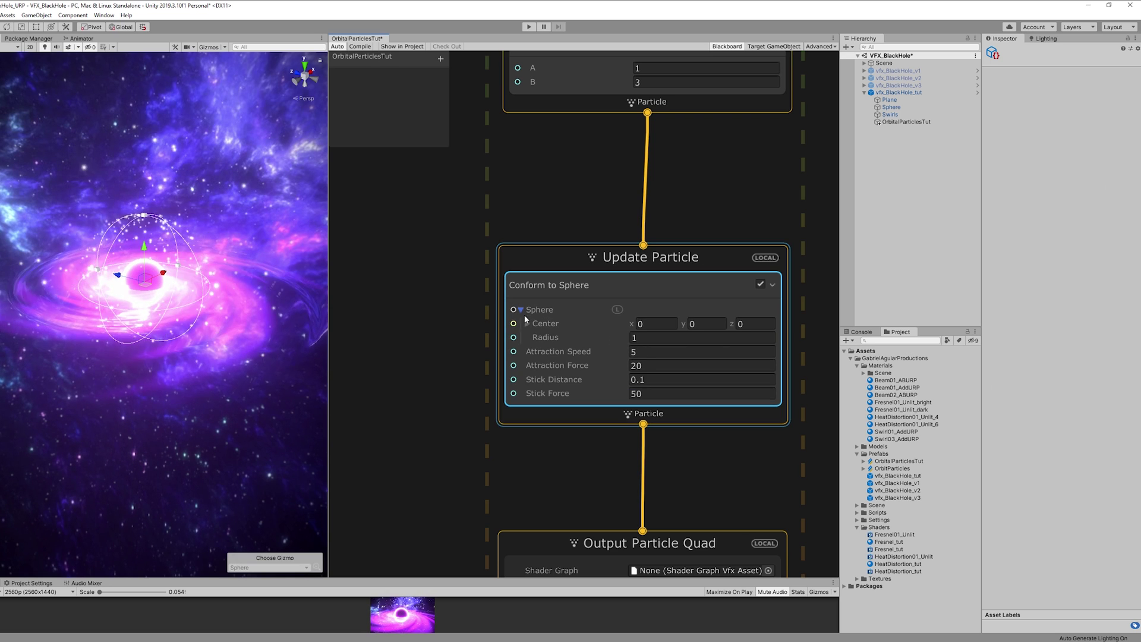
{"action": "left_click", "coordinate": [635, 338]}
{"action": "type", "text": ".3"}
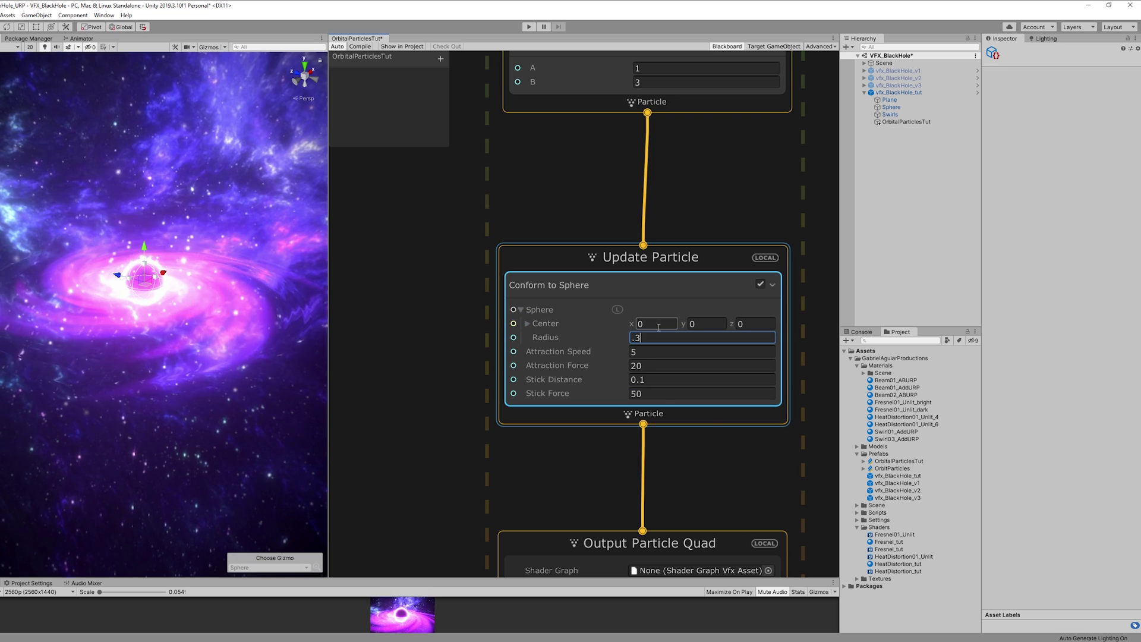
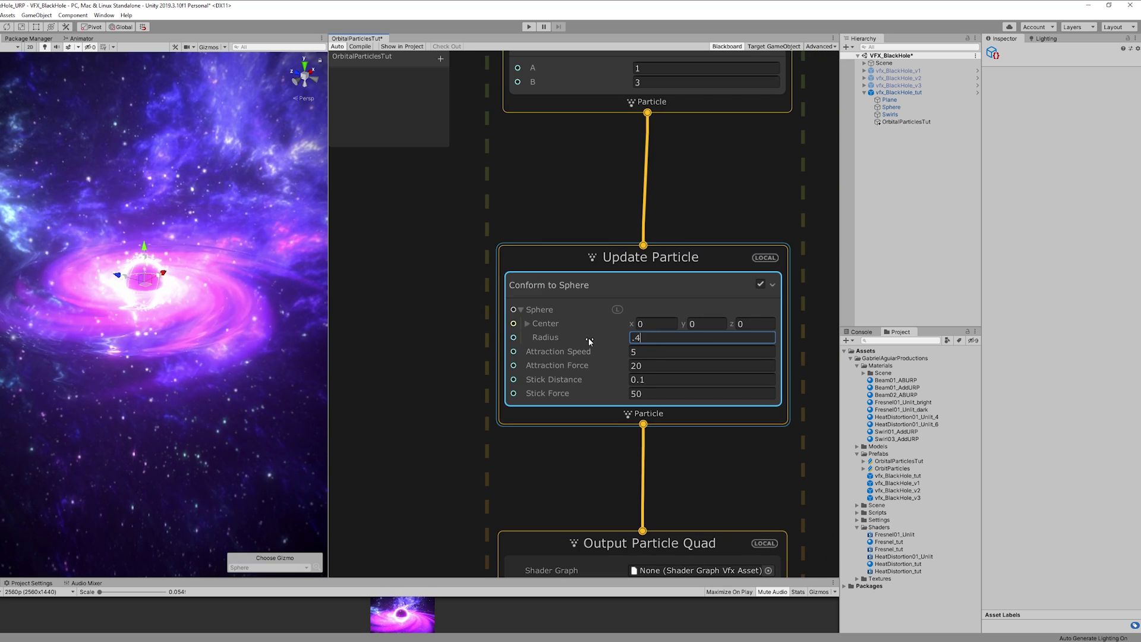
Add a Random Number operator beside Update Particle and connect its output to Conform to Sphere's Attraction Speed.
{"action": "middle_click_drag", "start_coordinate": [477, 376], "coordinate": [514, 322]}
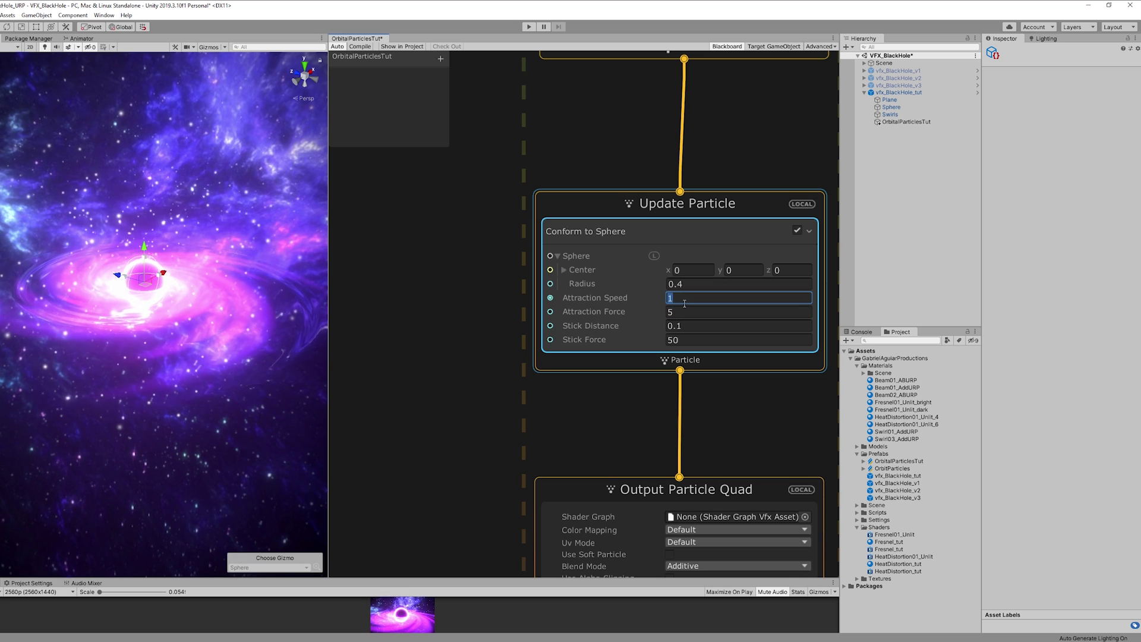
{"action": "left_click", "coordinate": [480, 308]}
{"action": "middle_click_drag", "start_coordinate": [480, 308], "coordinate": [552, 290]}
{"action": "key", "text": "space"}
{"action": "type", "text": "random"}
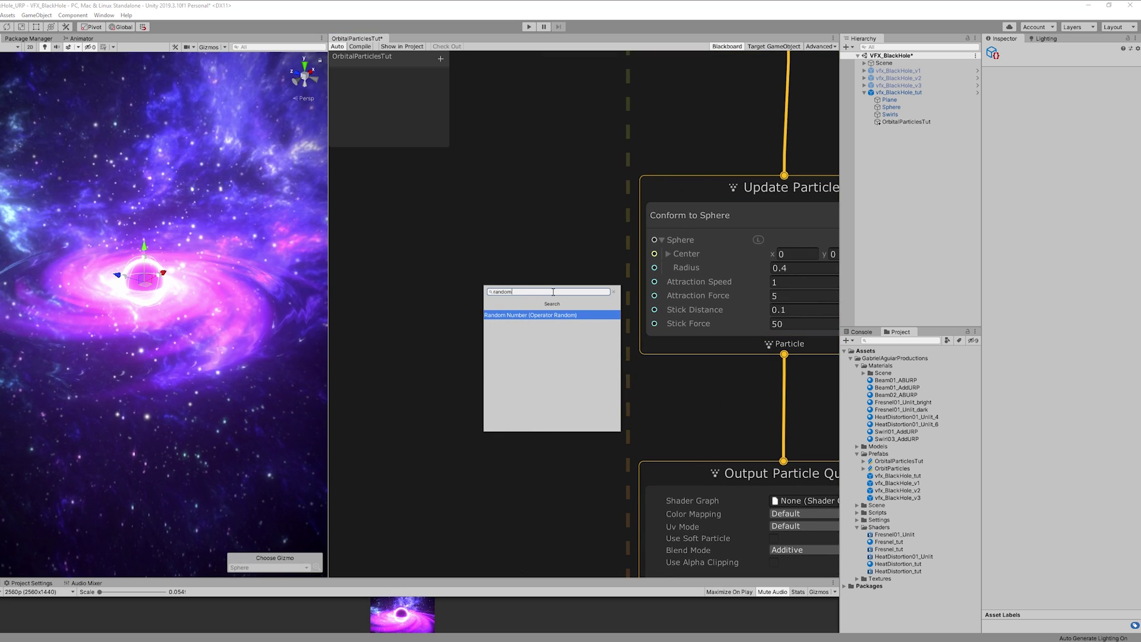
{"action": "key", "text": "Return"}
{"action": "left_click_drag", "start_coordinate": [556, 309], "coordinate": [463, 241]}
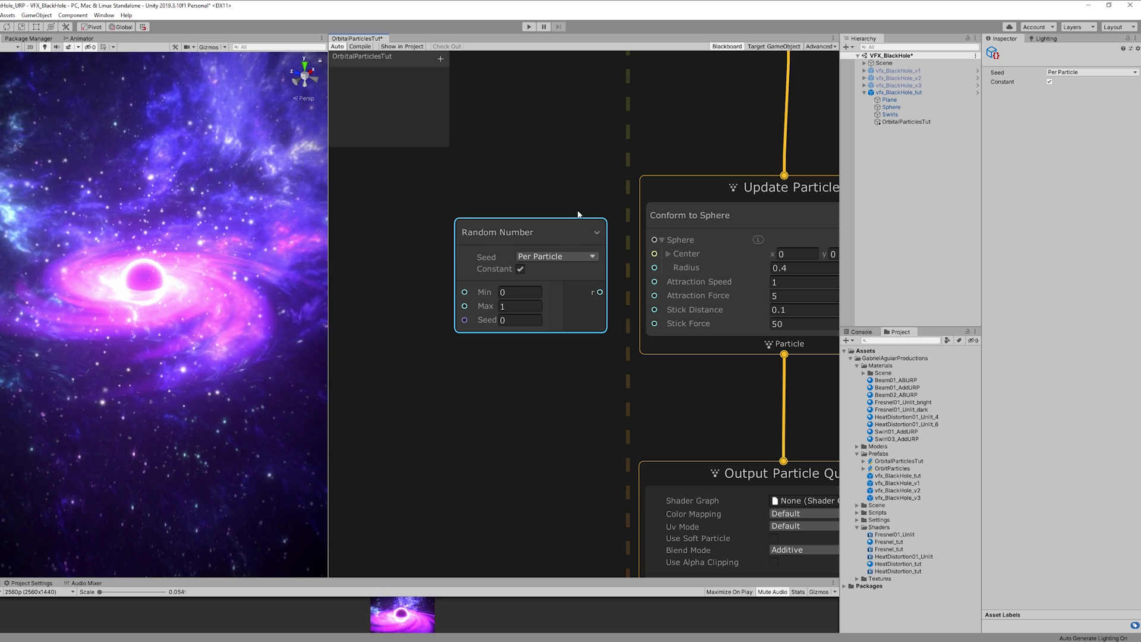
{"action": "middle_click_drag", "start_coordinate": [568, 199], "coordinate": [520, 231]}
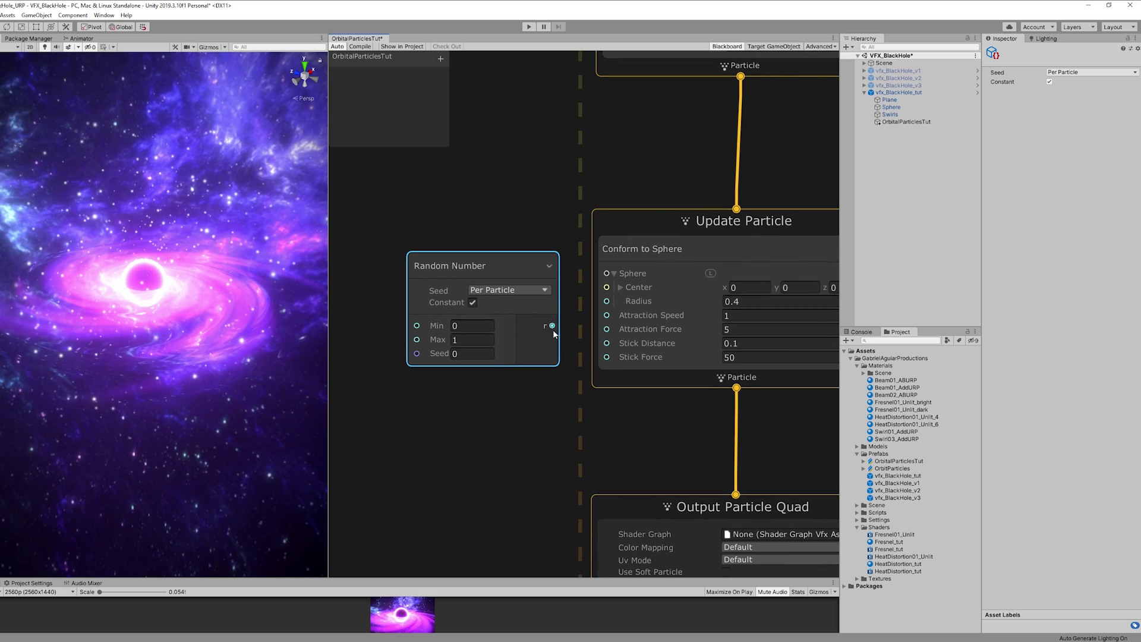
{"action": "left_click_drag", "start_coordinate": [552, 325], "coordinate": [605, 315]}
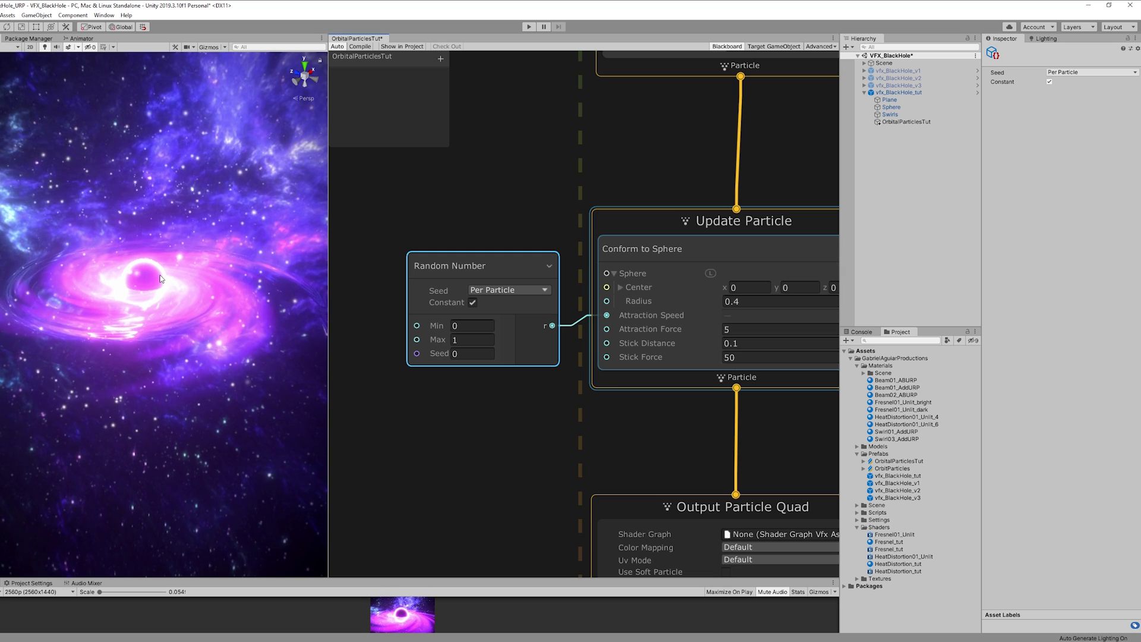
Add a Set Position block below Conform to Sphere in the Update Particle context.
{"action": "middle_click_drag", "start_coordinate": [520, 427], "coordinate": [449, 397]}
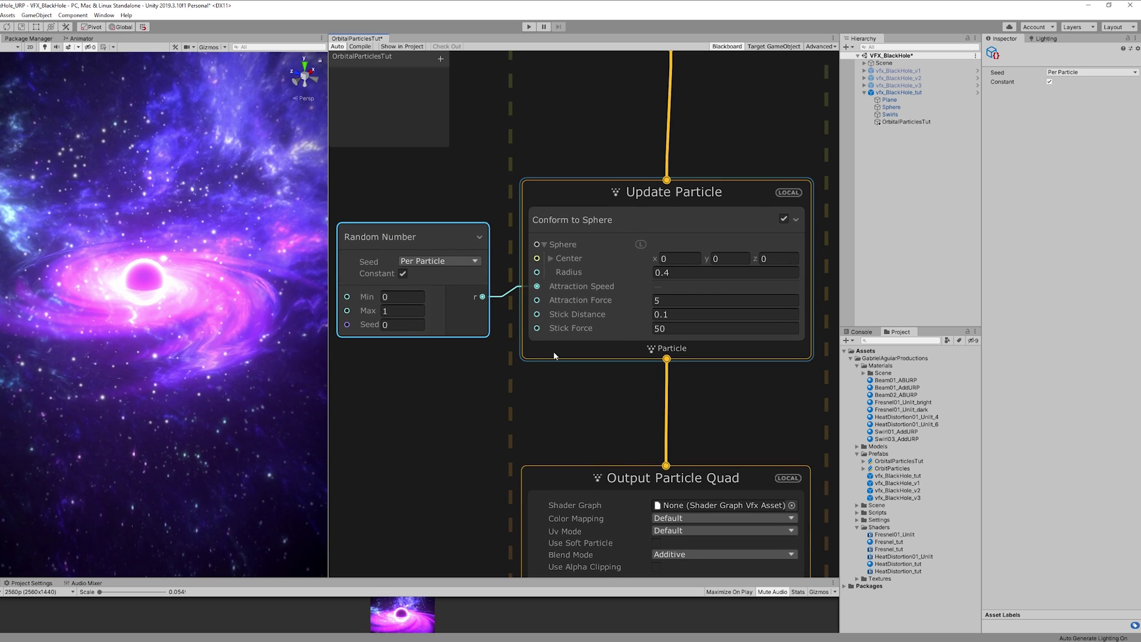
{"action": "key", "text": "space"}
{"action": "type", "text": "set posi"}
{"action": "key", "text": "Down"}
{"action": "key", "text": "Down"}
{"action": "key", "text": "Down"}
{"action": "key", "text": "Down"}
{"action": "key", "text": "Down"}
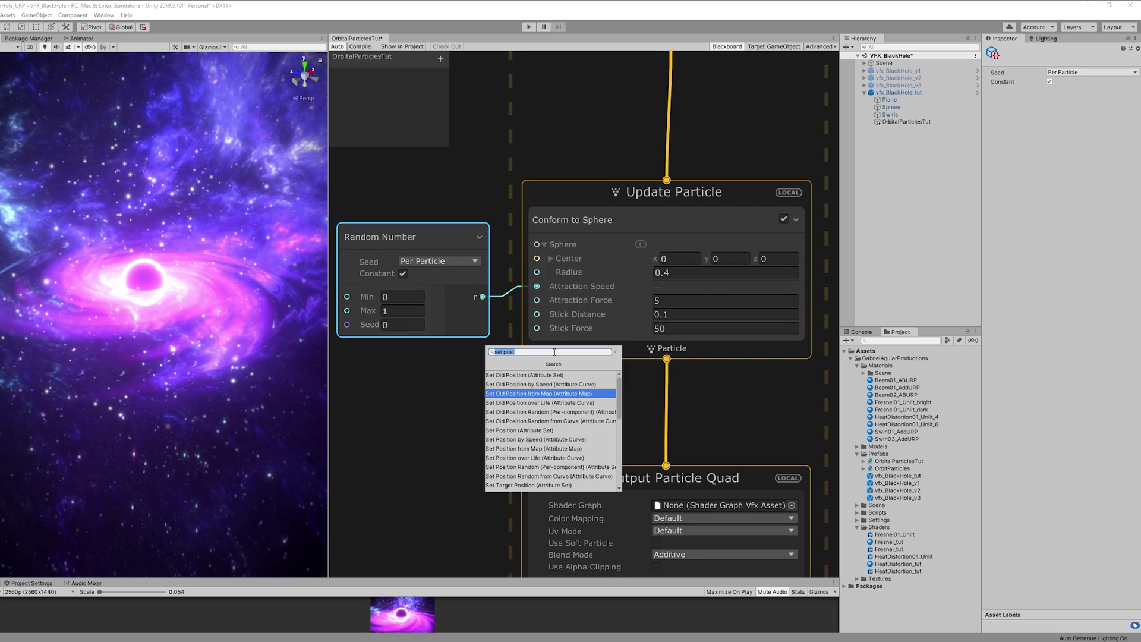
{"action": "key", "text": "Down"}
{"action": "key", "text": "Return"}
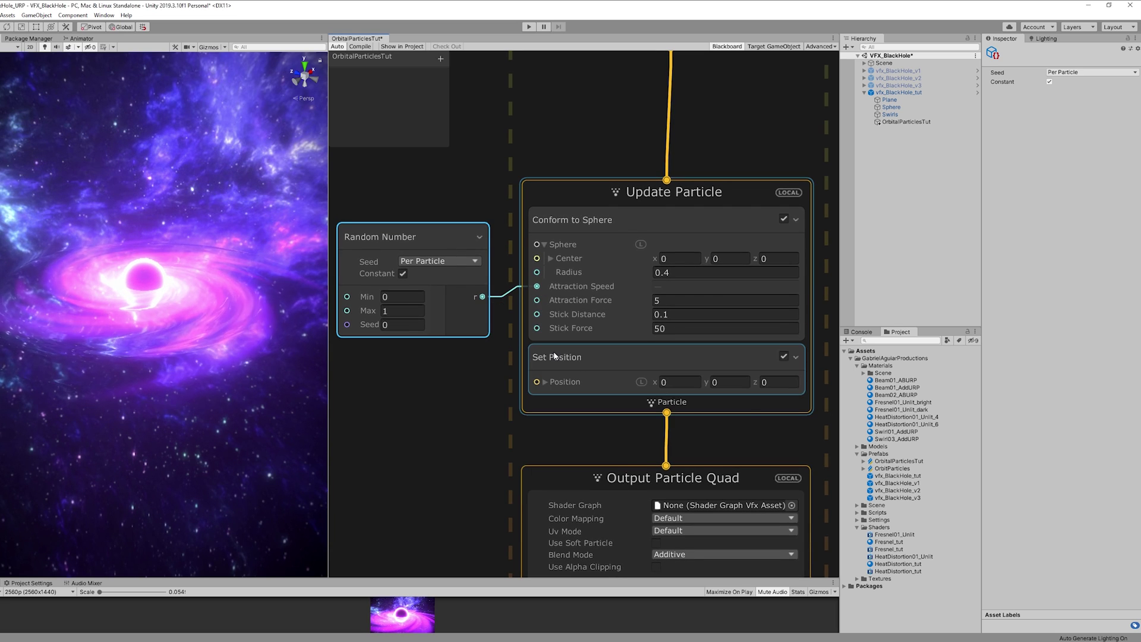
Add a Get Attribute: position operator and place it in the empty area below and beside the Random Number node.
{"action": "middle_click_drag", "start_coordinate": [444, 424], "coordinate": [468, 373]}
{"action": "middle_click_drag", "start_coordinate": [404, 355], "coordinate": [529, 343]}
{"action": "left_click", "coordinate": [457, 350]}
{"action": "key", "text": "space"}
{"action": "type", "text": "curre"}
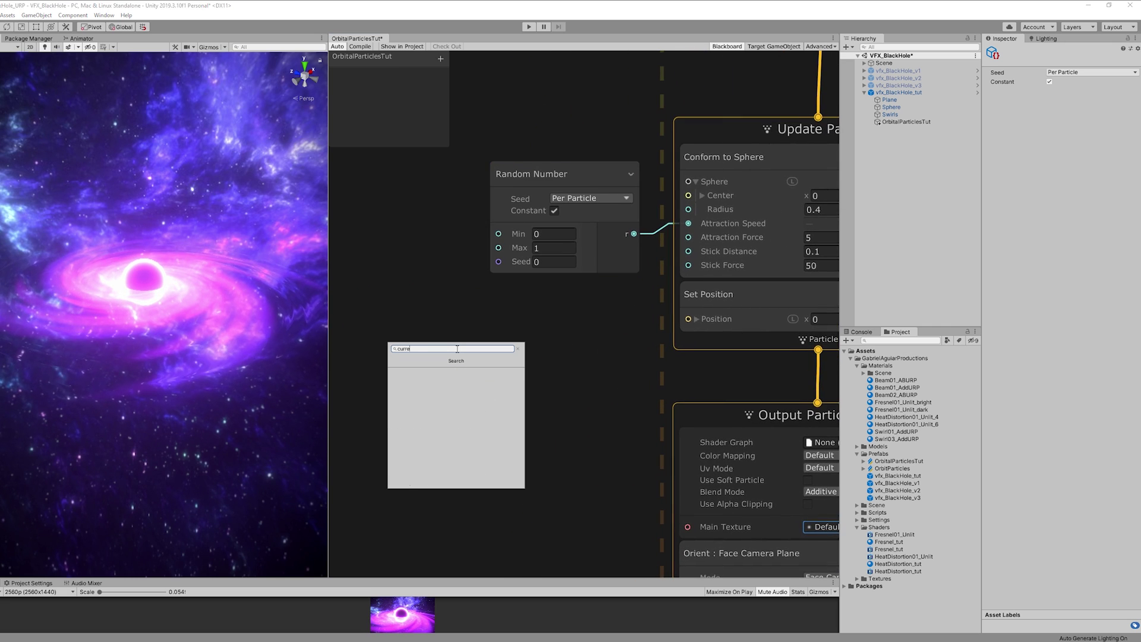
{"action": "type", "text": "position"}
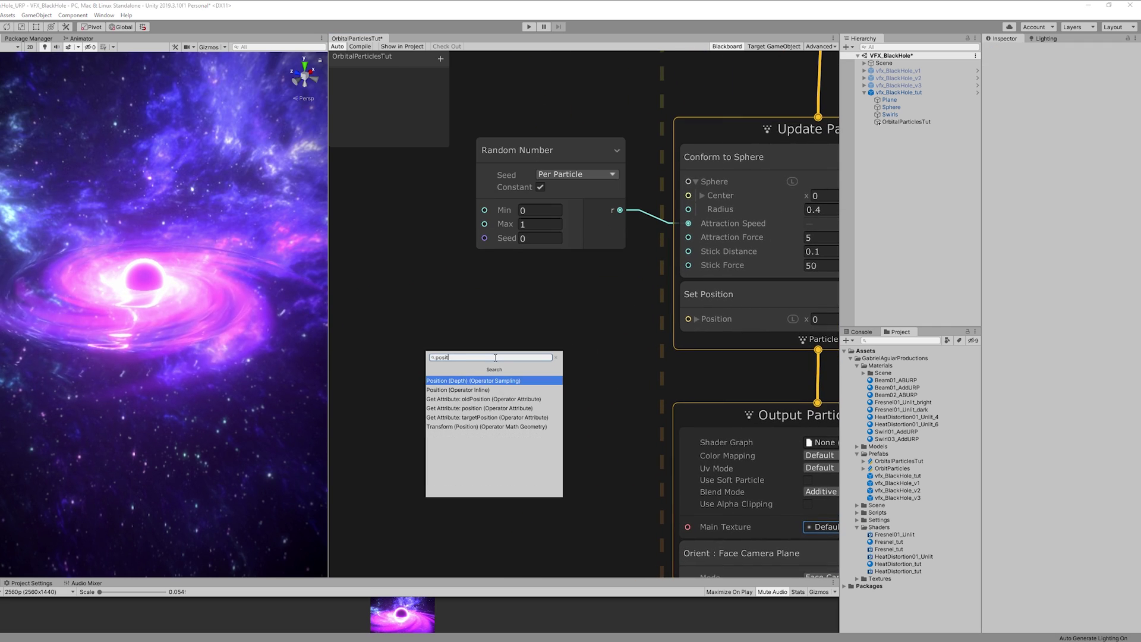
{"action": "left_click", "coordinate": [500, 409]}
{"action": "left_click_drag", "start_coordinate": [539, 384], "coordinate": [355, 286]}
Add an inline Vector3 operator next to the Get Attribute: position node.
{"action": "middle_click_drag", "start_coordinate": [458, 347], "coordinate": [632, 317]}
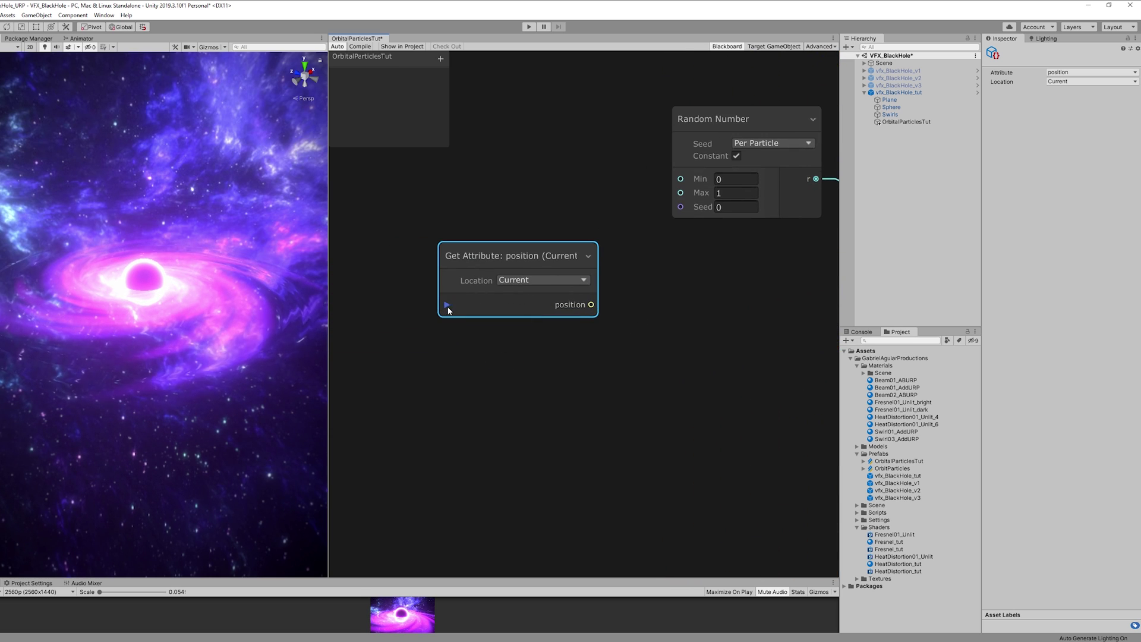
{"action": "key", "text": "space"}
{"action": "type", "text": "vec"}
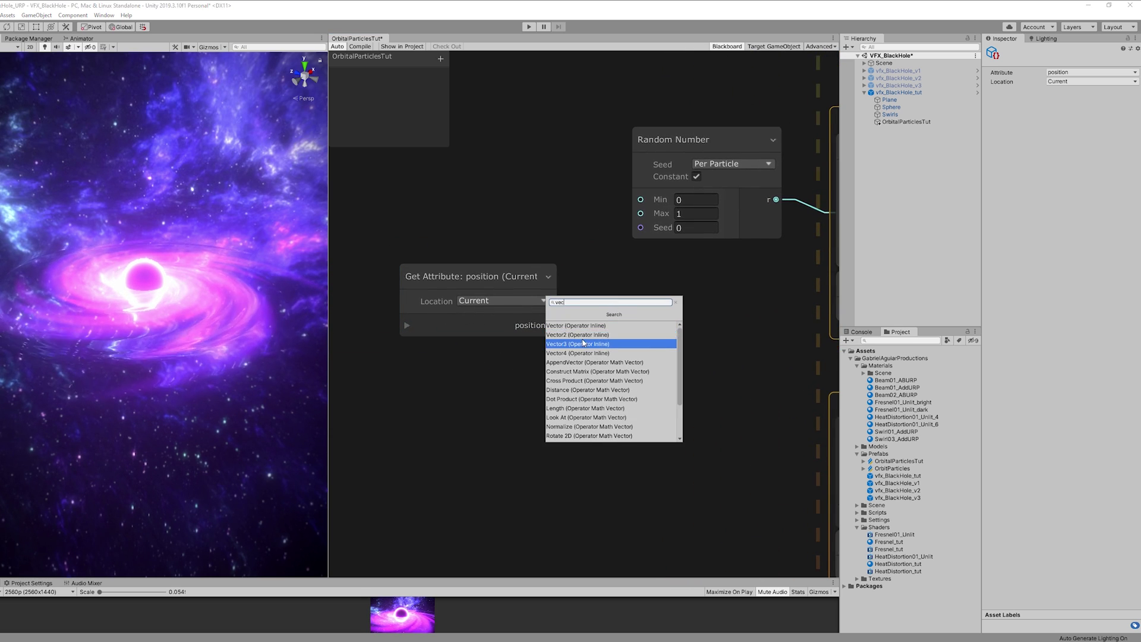
{"action": "left_click", "coordinate": [584, 343]}
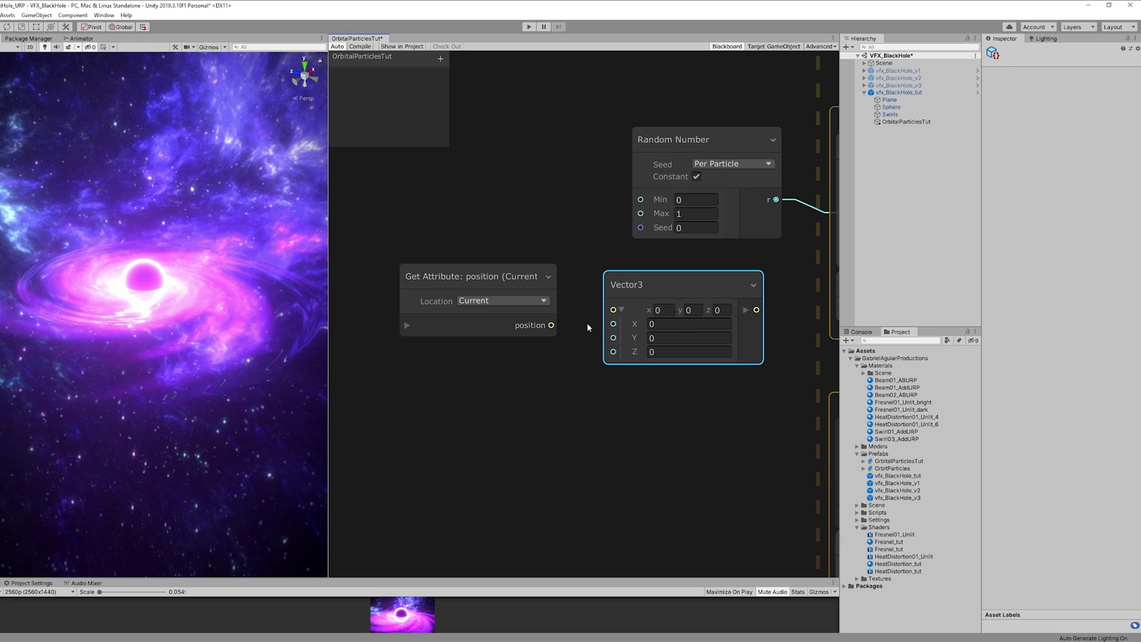
Connect the position attribute's x and z components to the Vector3's X and Z inputs and align the Vector3 node.
{"action": "left_click", "coordinate": [407, 325]}
{"action": "left_click_drag", "start_coordinate": [551, 339], "coordinate": [600, 331]}
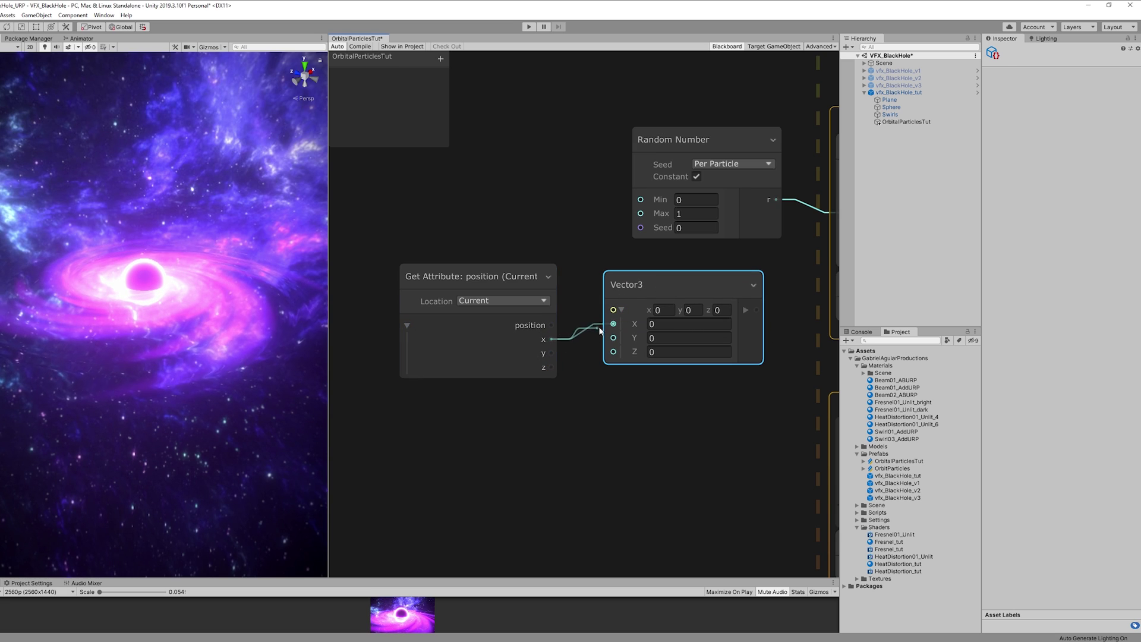
{"action": "left_click_drag", "start_coordinate": [552, 367], "coordinate": [613, 351]}
{"action": "left_click_drag", "start_coordinate": [652, 289], "coordinate": [645, 304]}
{"action": "middle_click_drag", "start_coordinate": [687, 271], "coordinate": [599, 285]}
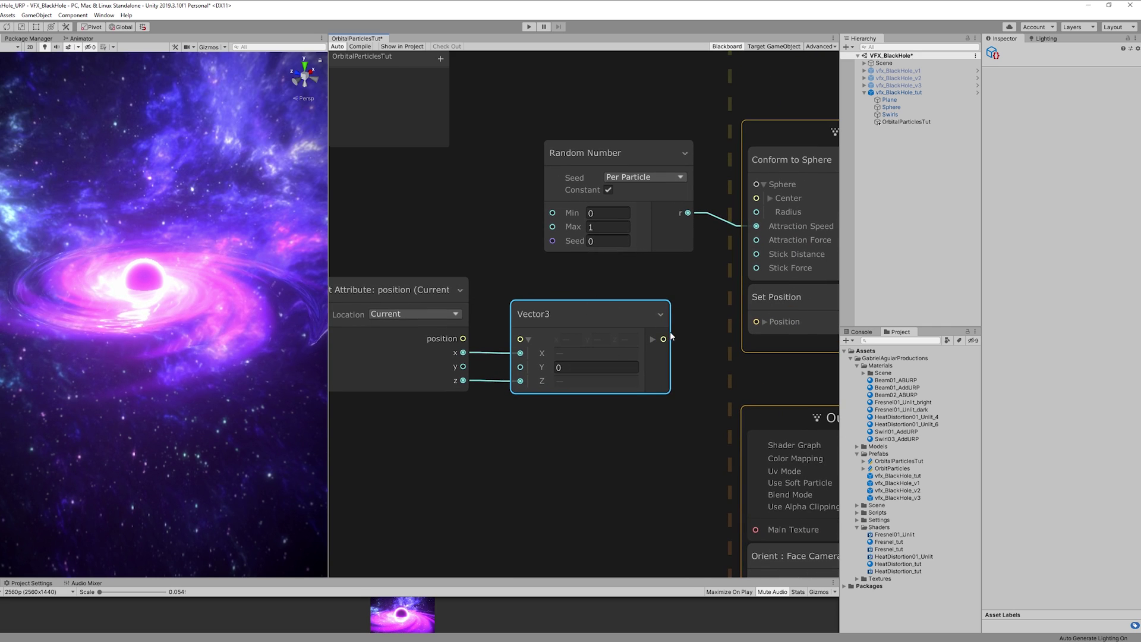
Connect the Vector3 output to the Set Position block's Position input and check the particles in the scene.
{"action": "left_click_drag", "start_coordinate": [671, 336], "coordinate": [755, 322]}
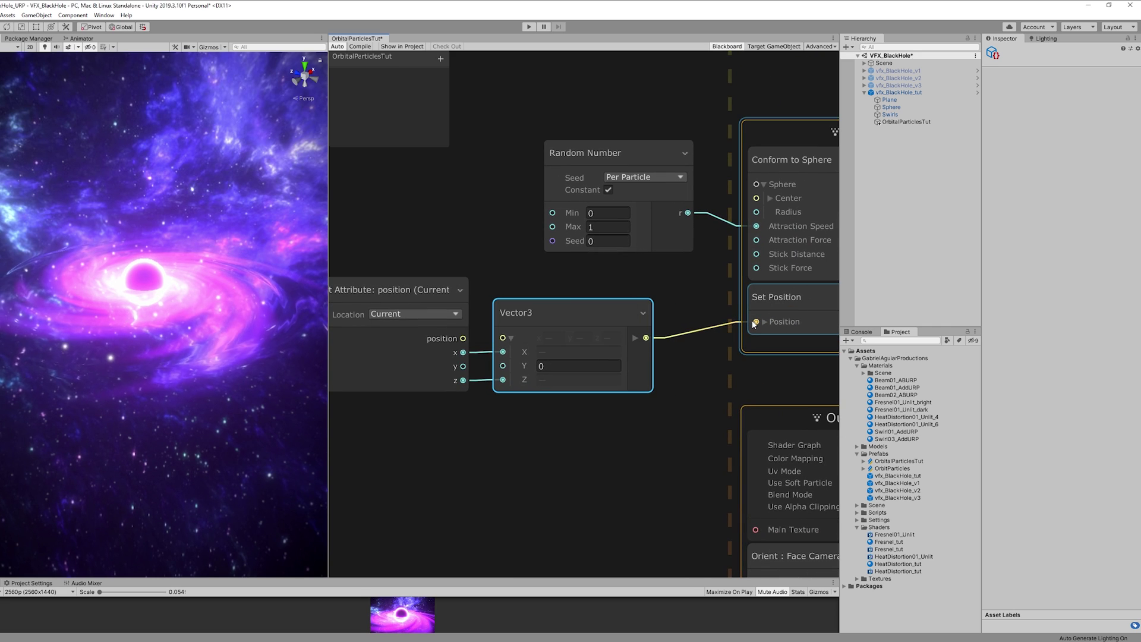
{"action": "mouse_move", "coordinate": [149, 329]}
{"action": "middle_mouse_down"}
{"action": "mouse_move", "coordinate": [165, 231]}
{"action": "mouse_move", "coordinate": [151, 345]}
{"action": "middle_mouse_up"}
{"action": "scroll", "coordinate": [160, 338], "scroll_direction": "up", "scroll_amount": 3}
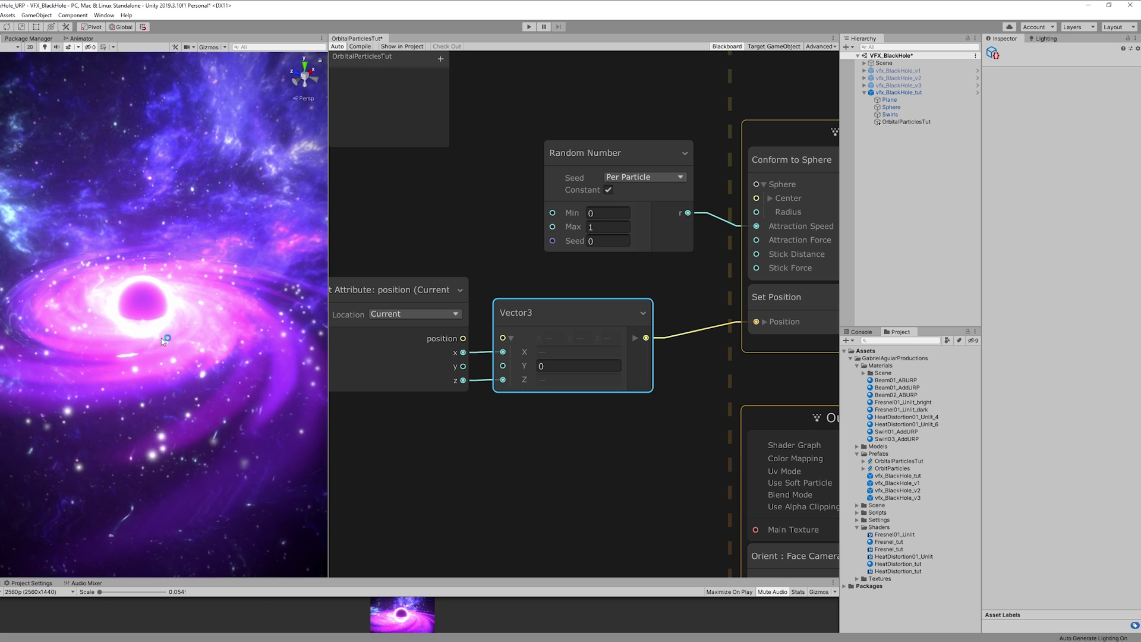
Add a Random Number operator and place it below the Get Attribute: position node.
{"action": "middle_click_drag", "start_coordinate": [477, 430], "coordinate": [516, 402]}
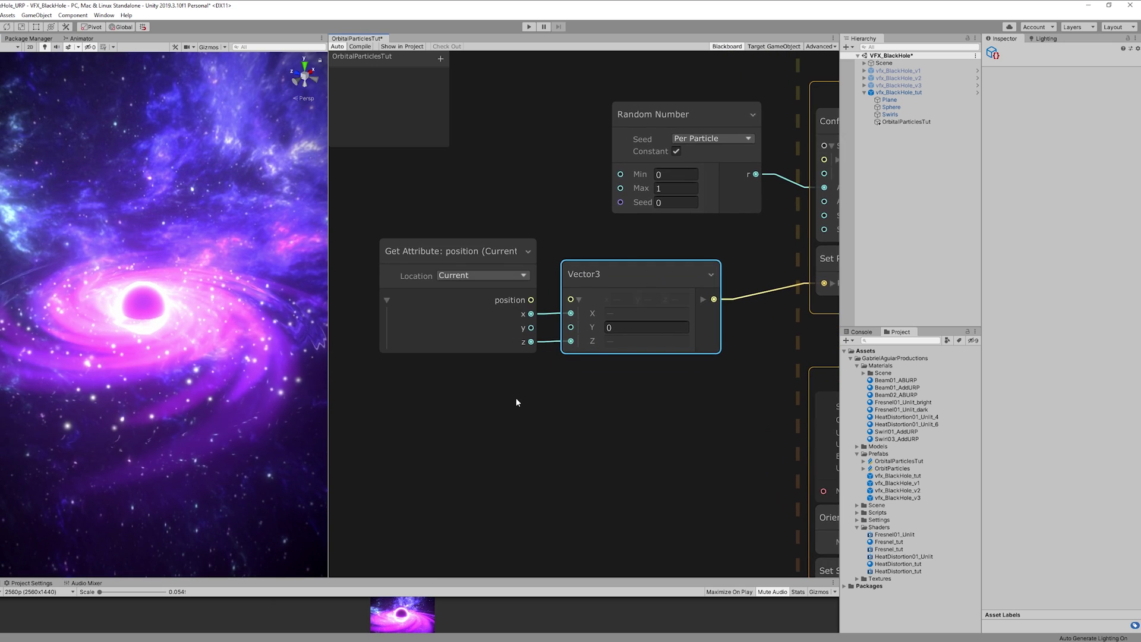
{"action": "key", "text": "space"}
{"action": "type", "text": "random"}
{"action": "key", "text": "Return"}
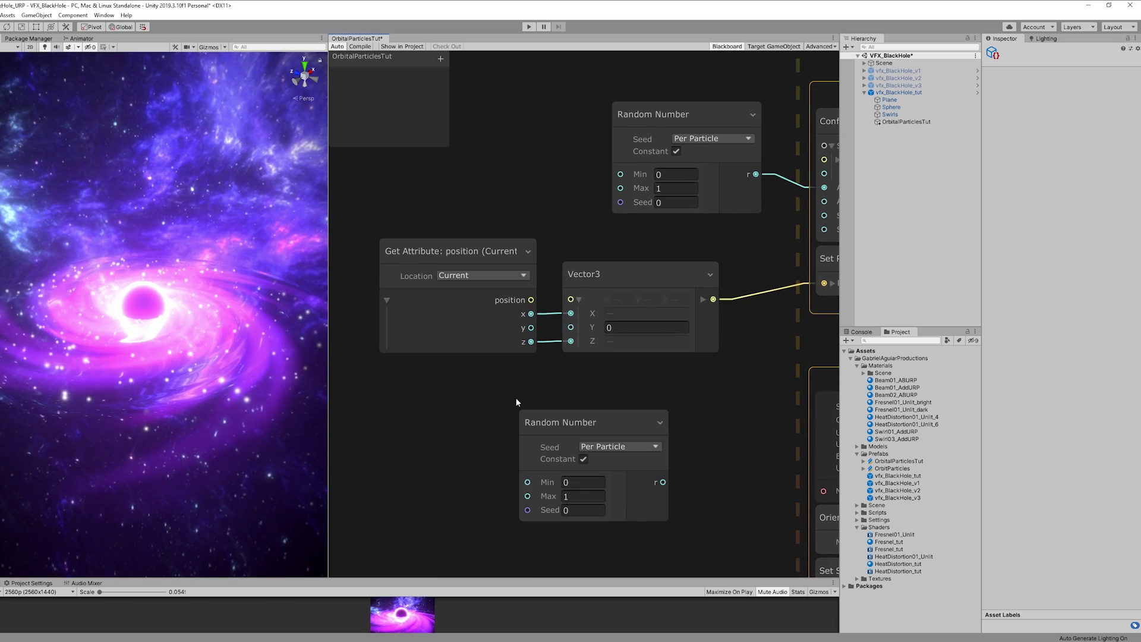
{"action": "left_click_drag", "start_coordinate": [565, 422], "coordinate": [452, 400]}
Set the new Random Number to Min -0.1 and Max 0.1 and connect it to the Vector3's Y input.
{"action": "left_click", "coordinate": [468, 461]}
{"action": "type", "text": "-0.1"}
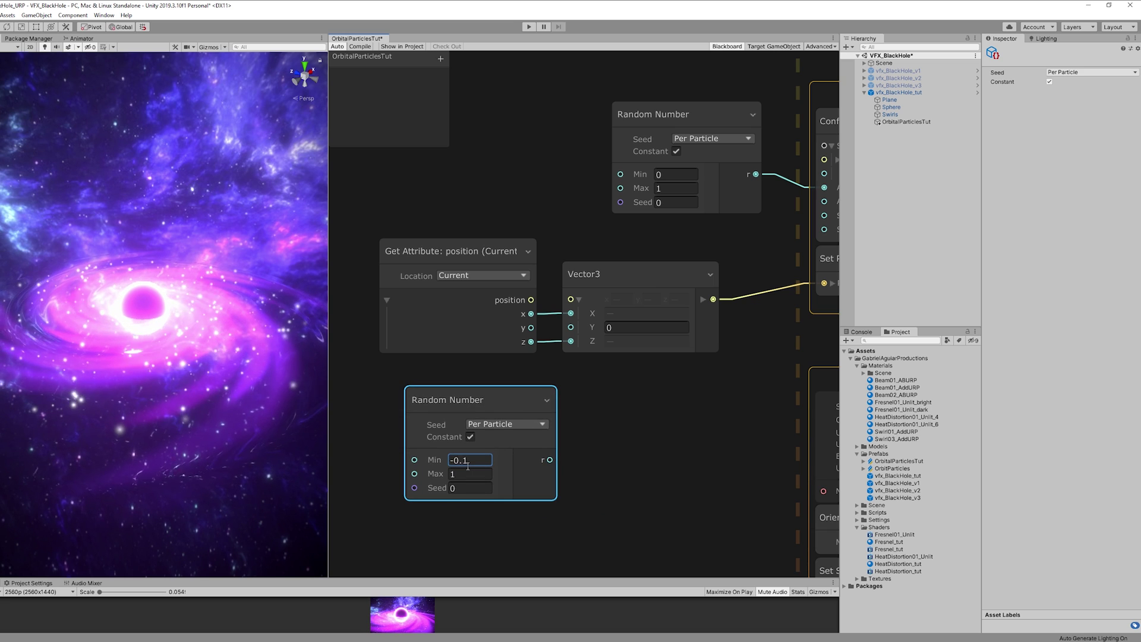
{"action": "left_click", "coordinate": [466, 474]}
{"action": "type", "text": "0.1"}
{"action": "left_click_drag", "start_coordinate": [550, 460], "coordinate": [573, 330]}
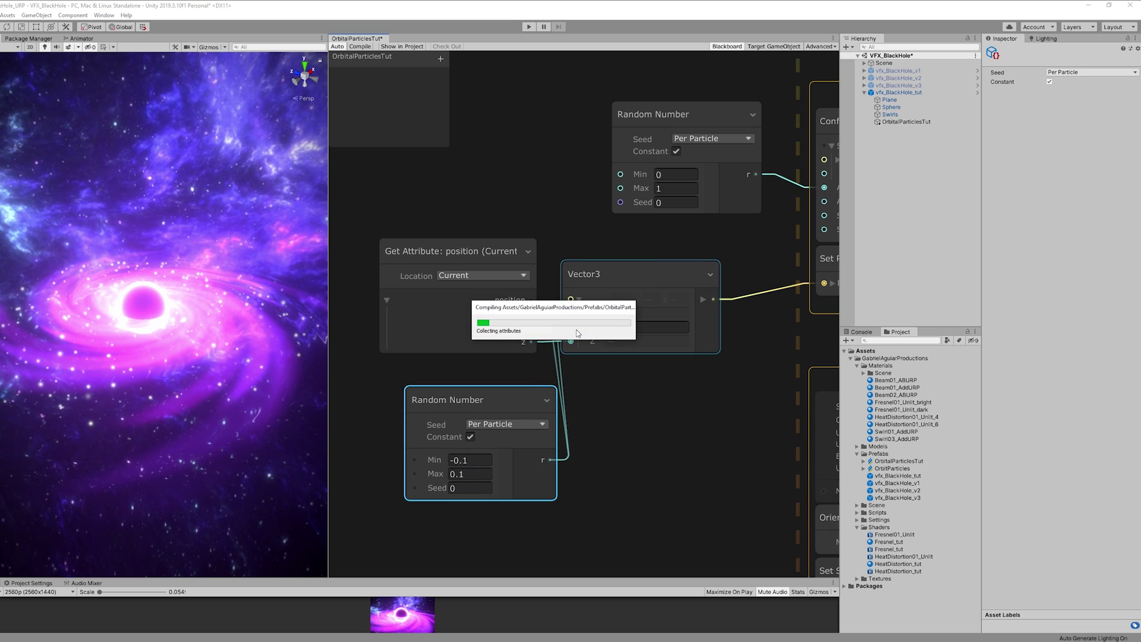
Widen the vertical spread by setting the Random Number feeding the Vector3's Y to Min -0.2 and Max 0.2.
{"action": "middle_click_drag", "start_coordinate": [215, 380], "coordinate": [211, 234]}
{"action": "left_click", "coordinate": [470, 460]}
{"action": "type", "text": "-.2"}
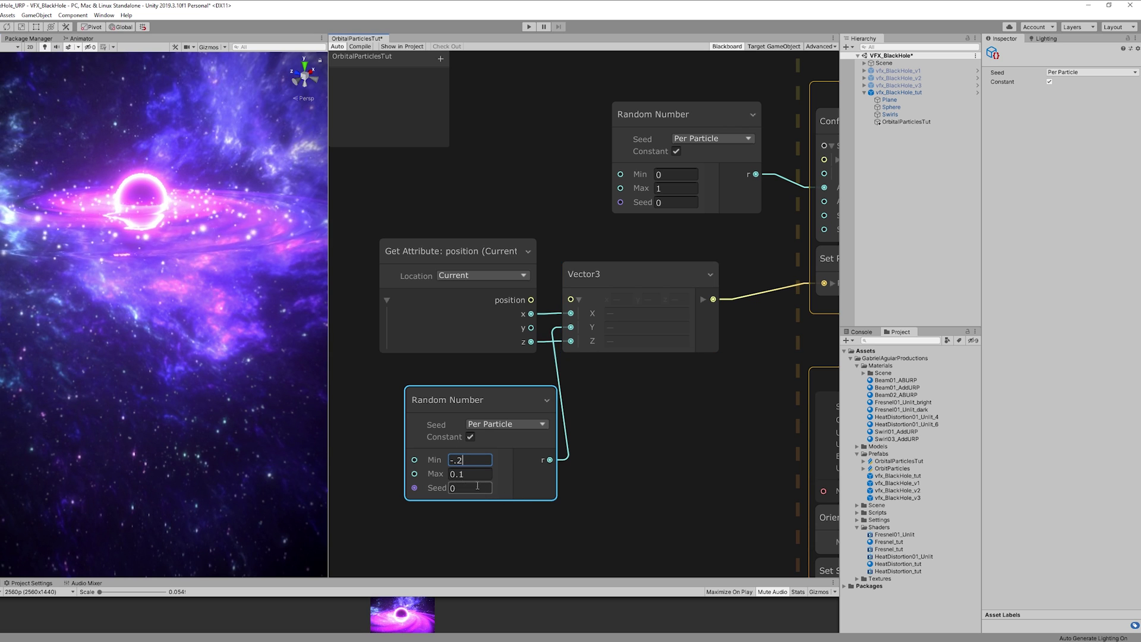
{"action": "key", "text": "Tab"}
{"action": "type", "text": "0.2"}
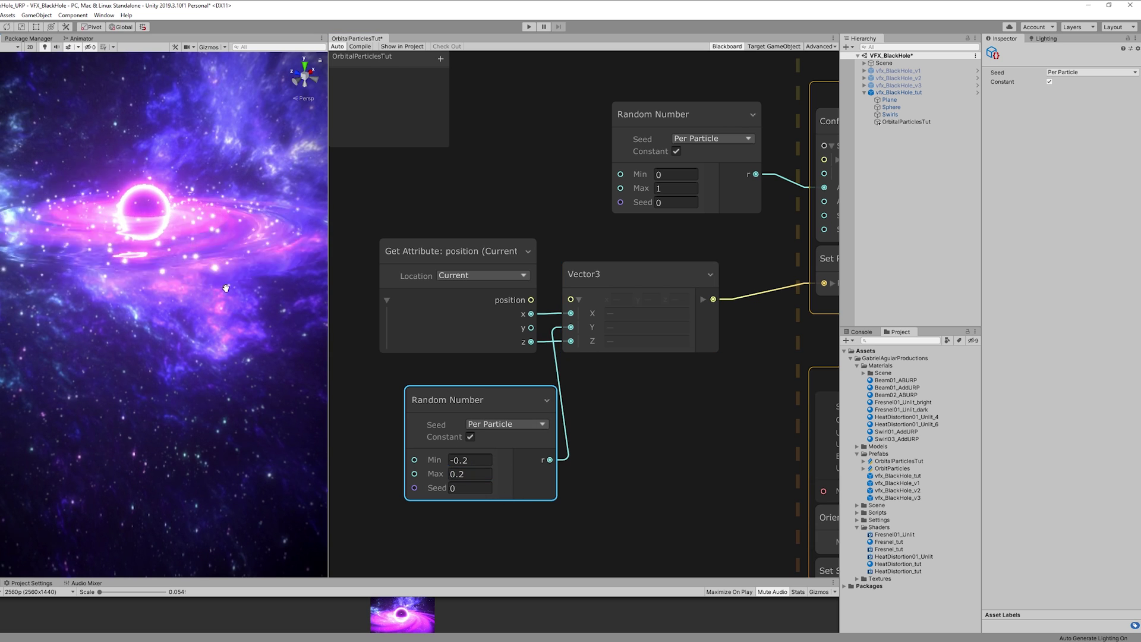
{"action": "middle_click_drag", "start_coordinate": [221, 250], "coordinate": [214, 393]}
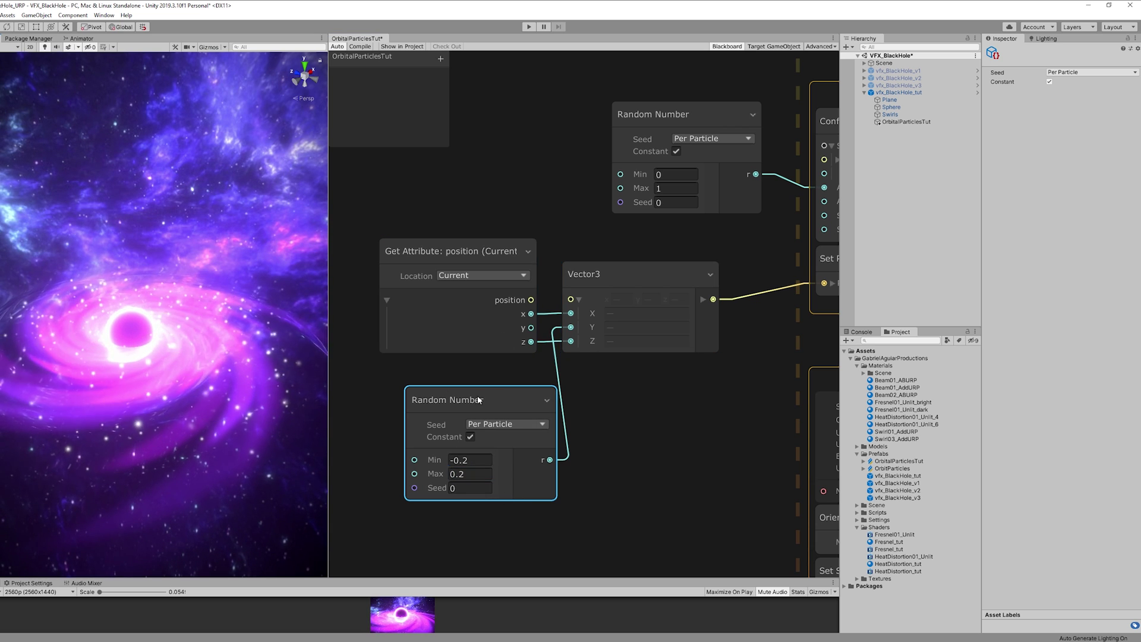
Tidy the lower Random Number and reposition it together with the Get Attribute: position and Vector3 nodes beside the Set Position block.
{"action": "left_click_drag", "start_coordinate": [476, 403], "coordinate": [455, 395]}
{"action": "middle_click_drag", "start_coordinate": [616, 386], "coordinate": [576, 445]}
{"action": "scroll", "coordinate": [577, 445], "scroll_direction": "down", "scroll_amount": 3}
{"action": "left_click_drag", "start_coordinate": [626, 474], "coordinate": [494, 407]}
{"action": "left_click_drag", "start_coordinate": [573, 374], "coordinate": [578, 363]}
Add a second Set Position block to the Update Particle context and move it above Conform to Sphere.
{"action": "middle_click_drag", "start_coordinate": [569, 278], "coordinate": [494, 338]}
{"action": "scroll", "coordinate": [633, 326], "scroll_direction": "up", "scroll_amount": 2}
{"action": "key", "text": "space"}
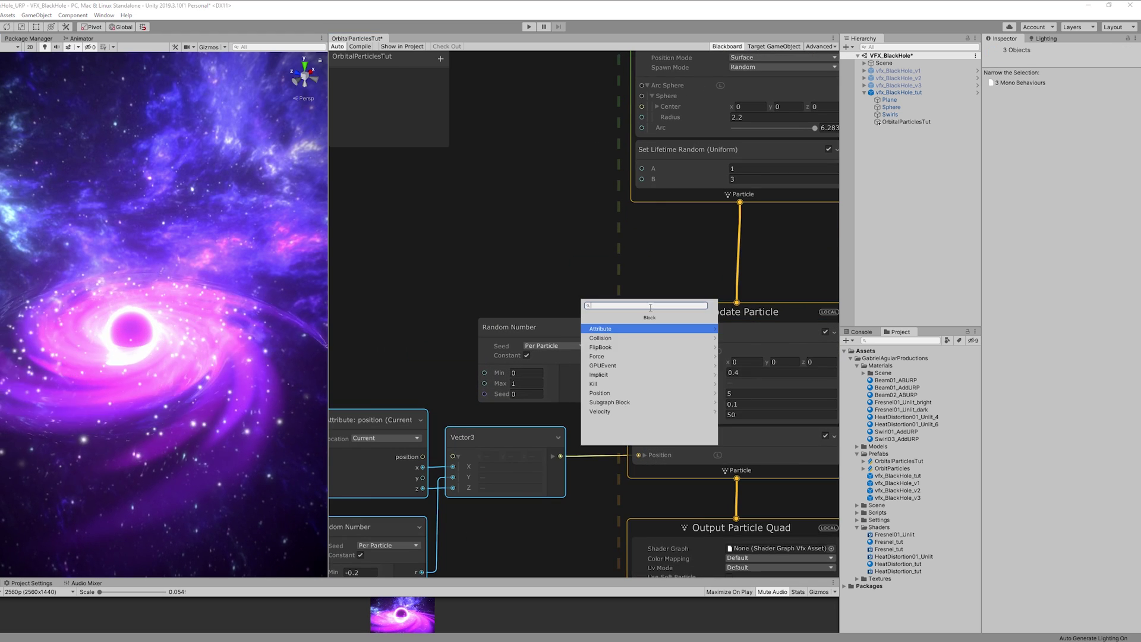
{"action": "type", "text": "set po"}
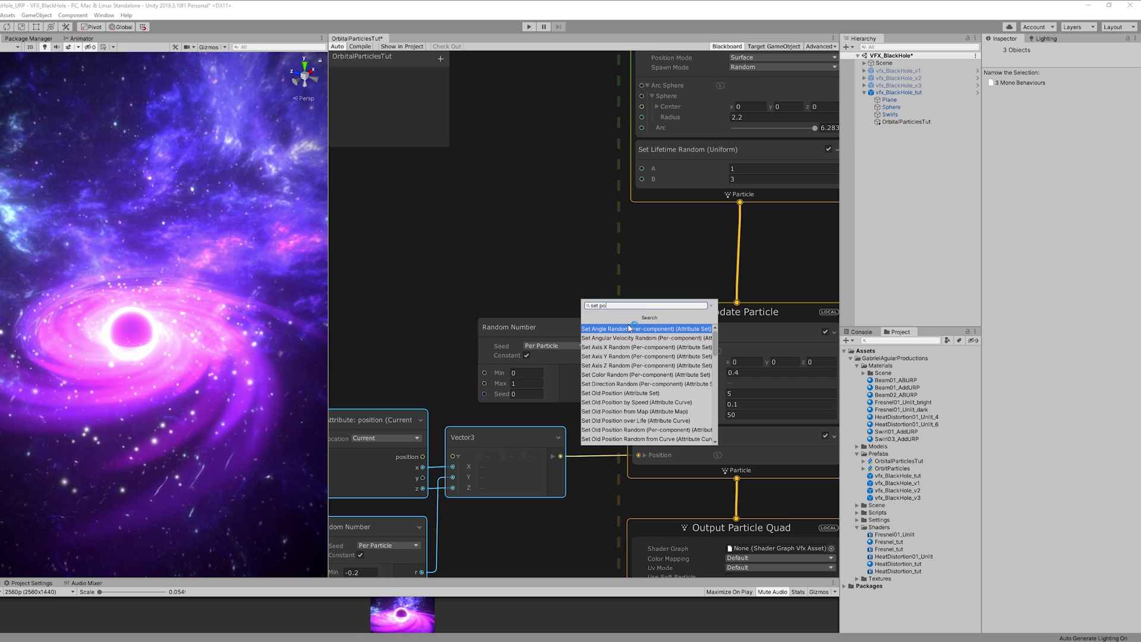
{"action": "type", "text": "sit"}
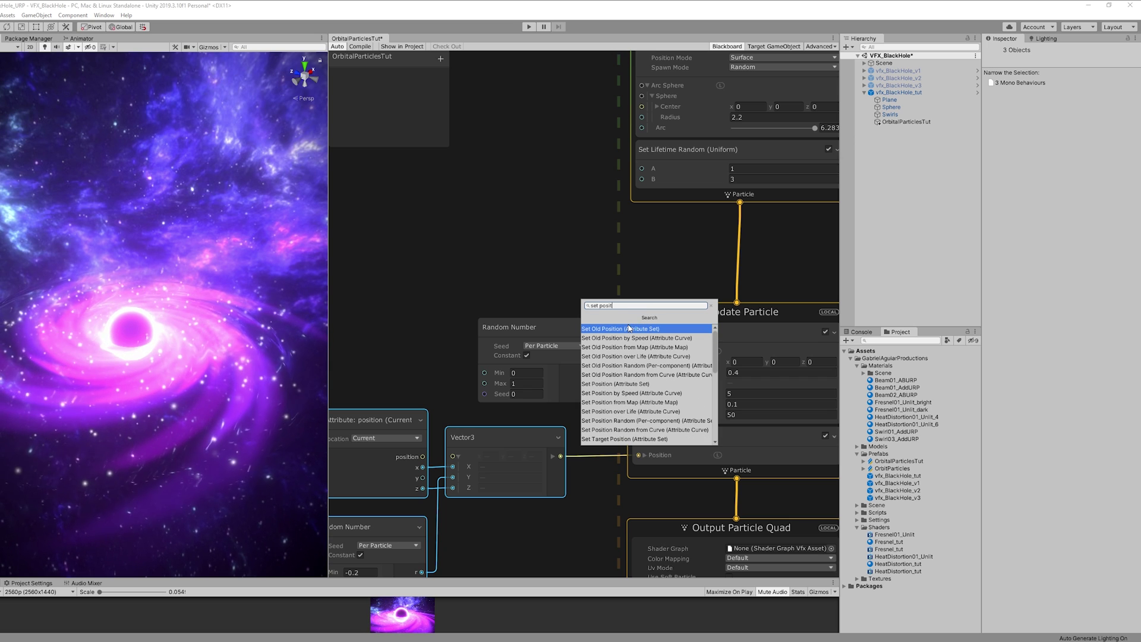
{"action": "left_click", "coordinate": [616, 383]}
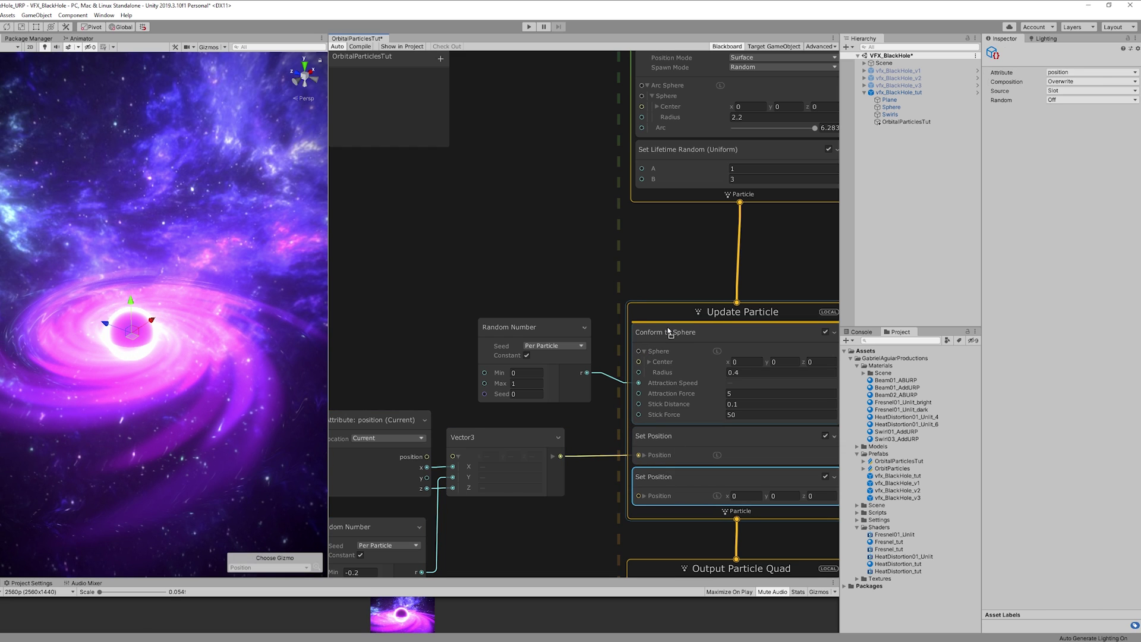
{"action": "left_click_drag", "start_coordinate": [669, 331], "coordinate": [665, 326]}
Move the four connected operator nodes down together to free space beside the upper Set Position block.
{"action": "scroll", "coordinate": [661, 317], "scroll_direction": "down", "scroll_amount": 2}
{"action": "left_click", "coordinate": [515, 423]}
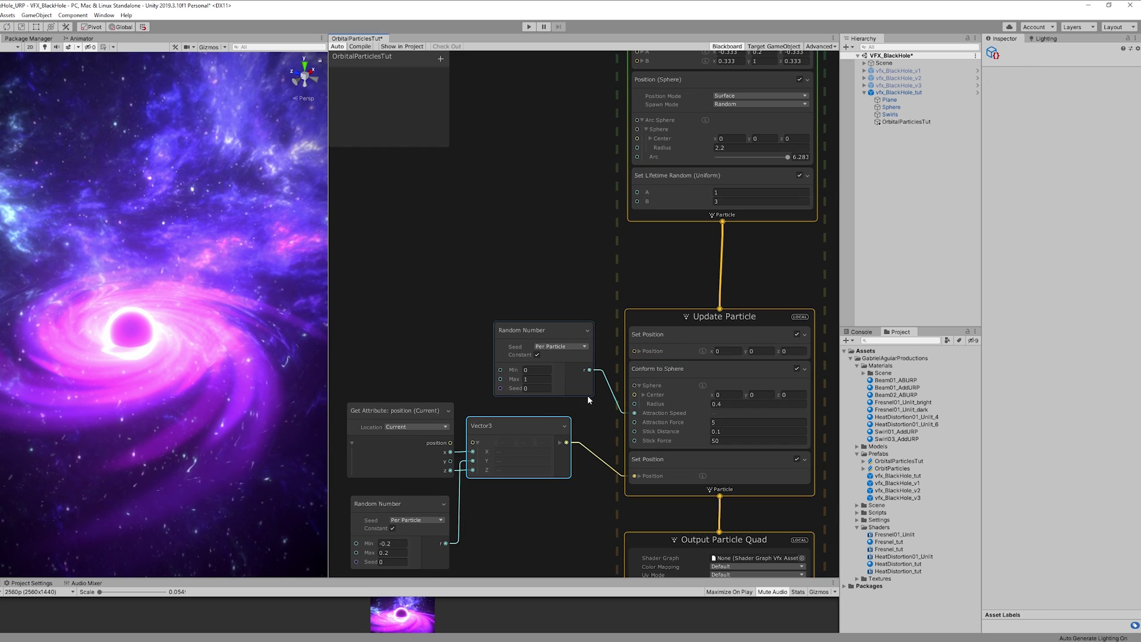
{"action": "left_click_drag", "start_coordinate": [344, 321], "coordinate": [344, 322]}
{"action": "left_click_drag", "start_coordinate": [516, 328], "coordinate": [519, 404]}
{"action": "left_click", "coordinate": [436, 328]}
Add a Rotate 3D operator and place it in the free area above the Random Number node.
{"action": "middle_click_drag", "start_coordinate": [437, 328], "coordinate": [529, 310]}
{"action": "scroll", "coordinate": [497, 285], "scroll_direction": "down", "scroll_amount": 1}
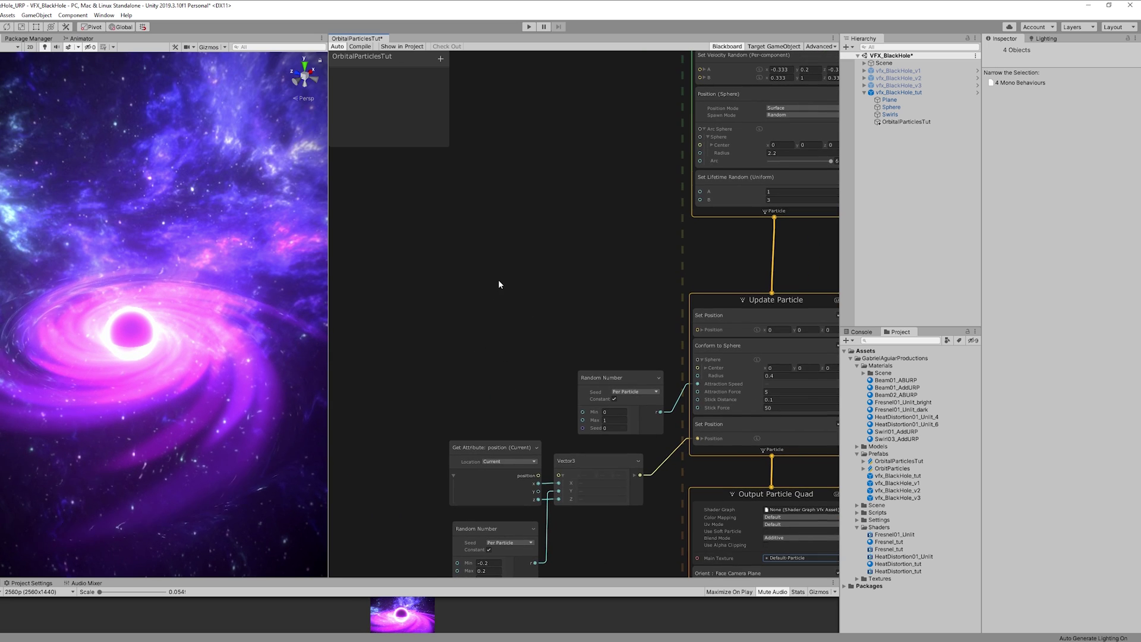
{"action": "key", "text": "space"}
{"action": "type", "text": "rotate 3"}
{"action": "key", "text": "Return"}
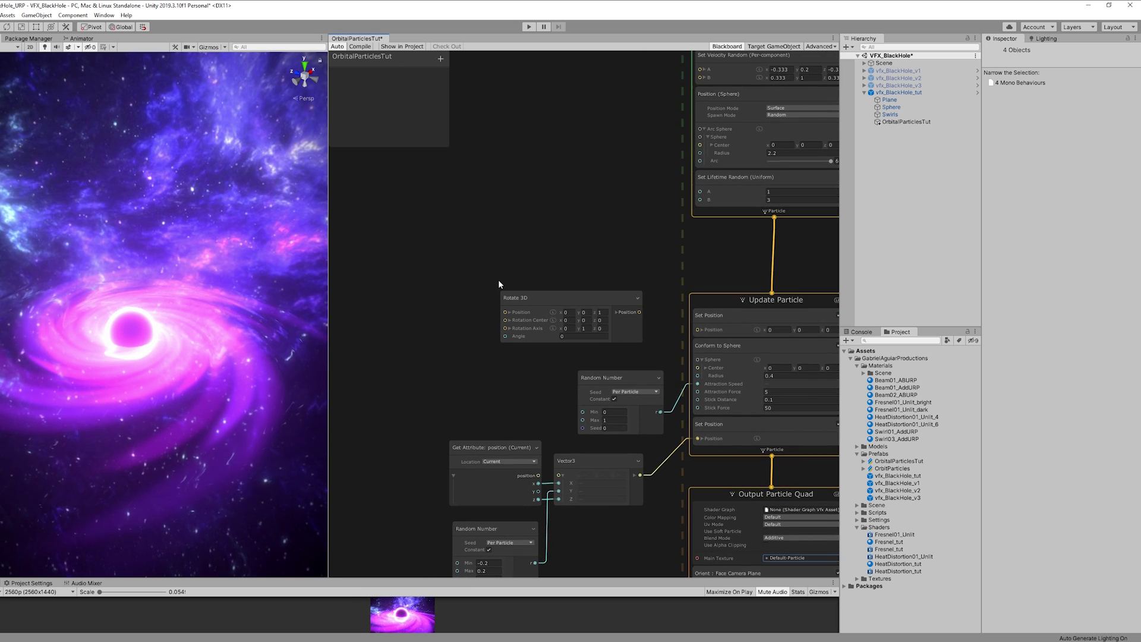
{"action": "left_click_drag", "start_coordinate": [516, 293], "coordinate": [518, 252]}
{"action": "scroll", "coordinate": [559, 265], "scroll_direction": "up", "scroll_amount": 2}
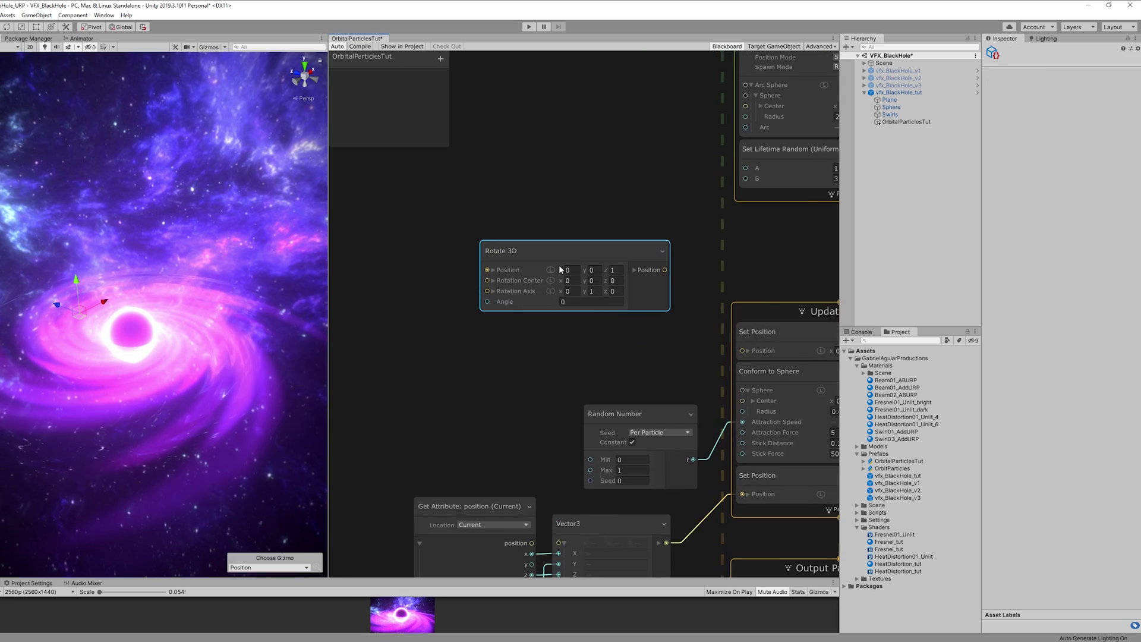
Add a Get Attribute: position operator beside Rotate 3D and connect it to the Position input.
{"action": "middle_click_drag", "start_coordinate": [511, 328], "coordinate": [542, 336]}
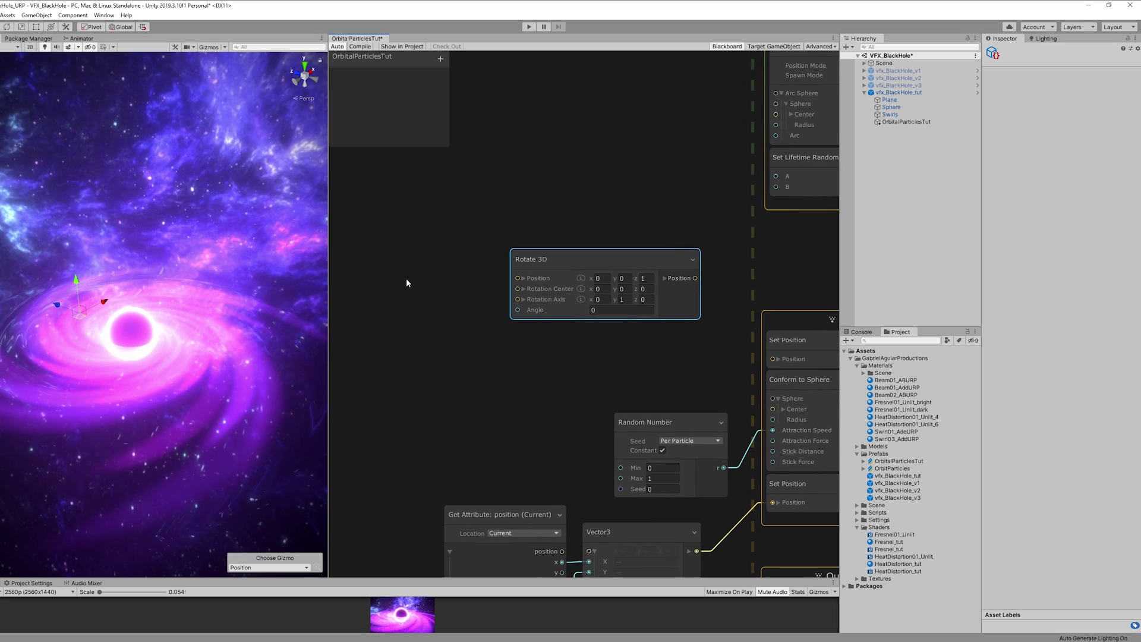
{"action": "key", "text": "space"}
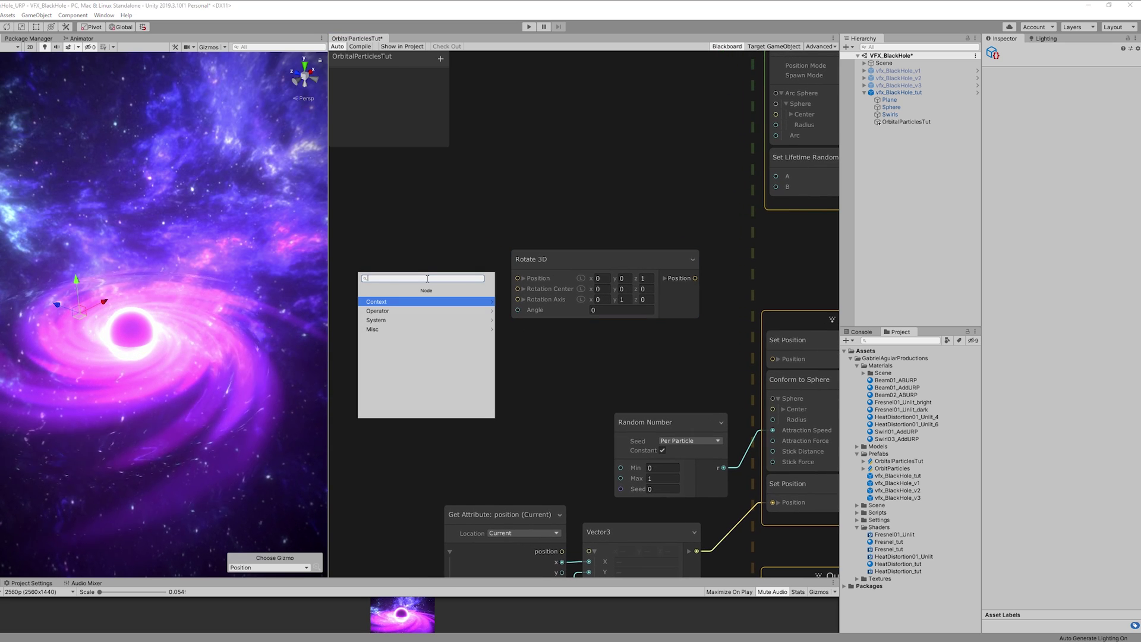
{"action": "type", "text": "pos"}
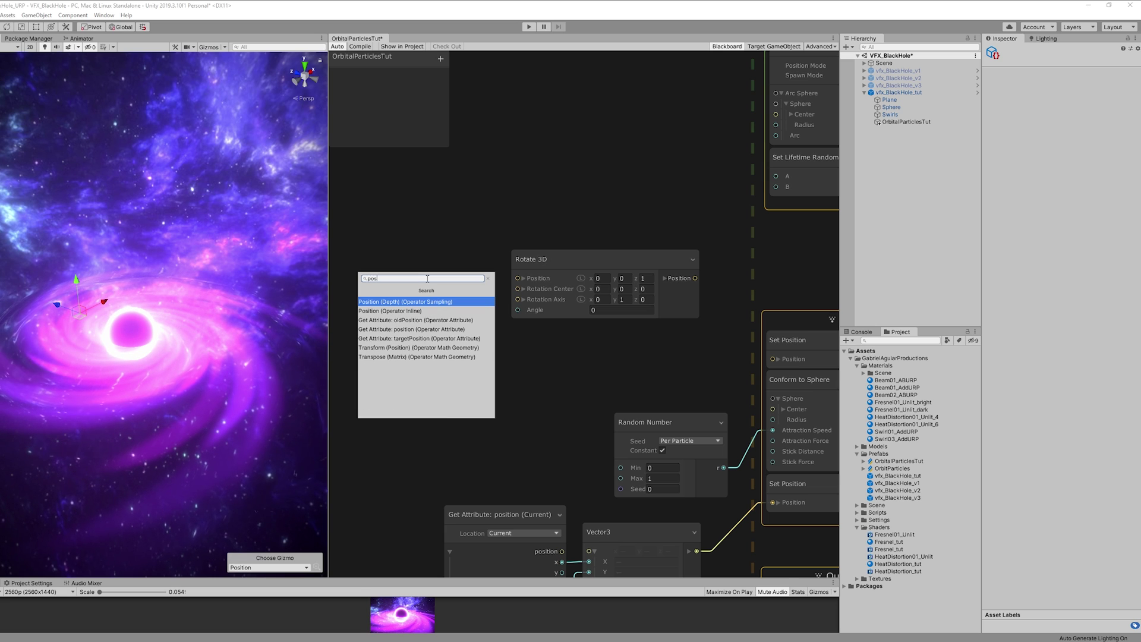
{"action": "left_click", "coordinate": [402, 330]}
{"action": "left_click_drag", "start_coordinate": [437, 287], "coordinate": [387, 251]}
{"action": "left_click_drag", "start_coordinate": [482, 276], "coordinate": [510, 277]}
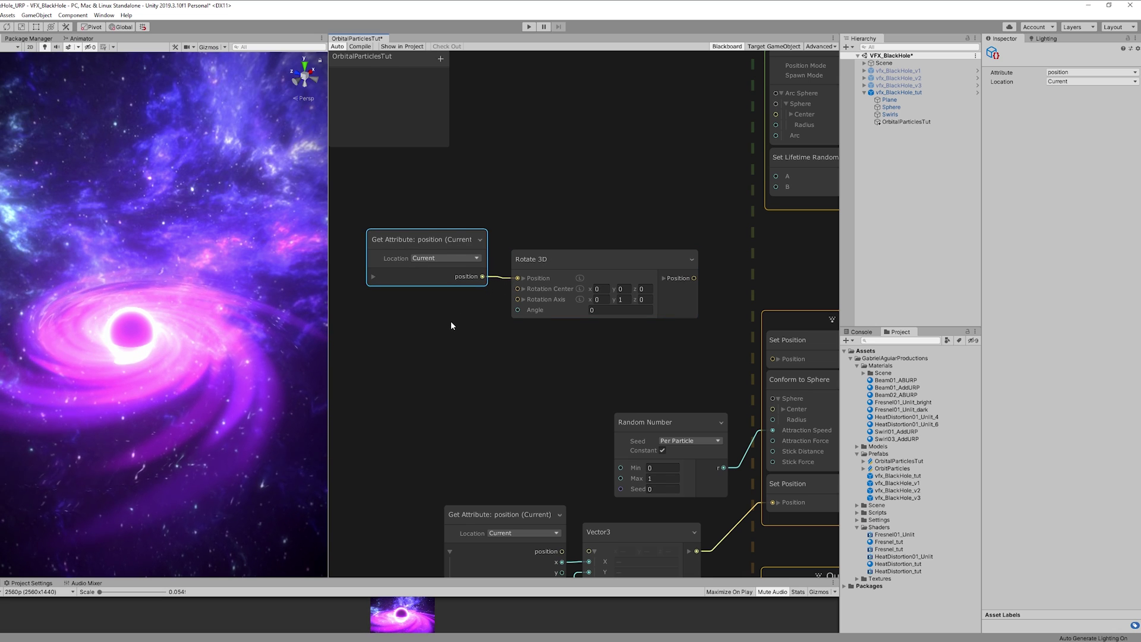
Add a Random Number for the Rotate 3D Angle input and link Rotate 3D's output to the upper Set Position block.
{"action": "key", "text": "space"}
{"action": "type", "text": "rand"}
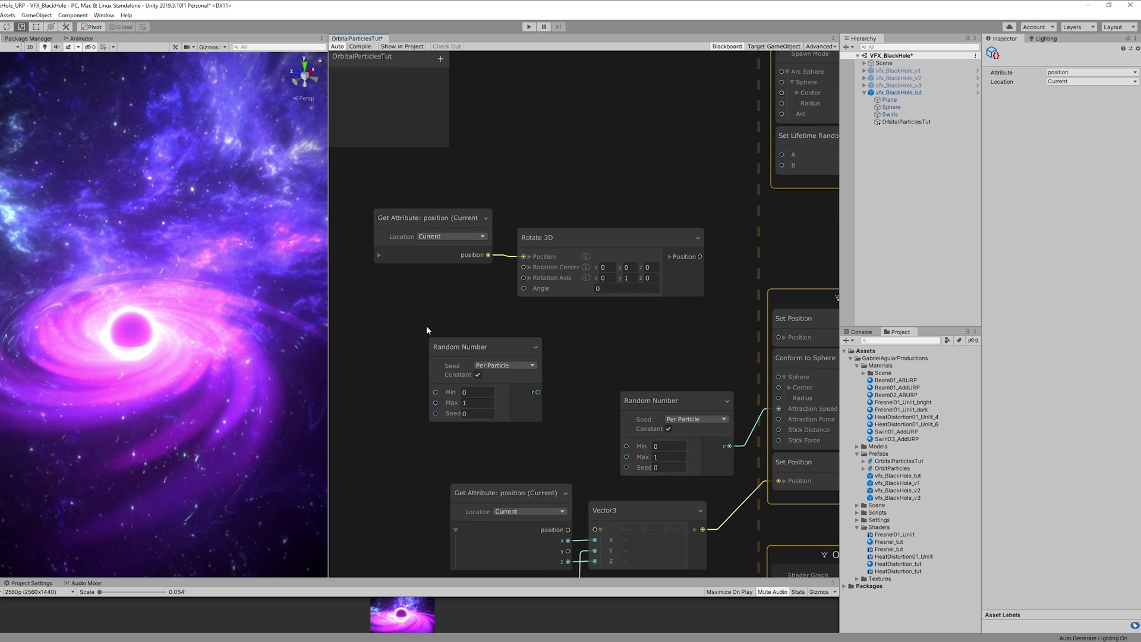
{"action": "key", "text": "Return"}
{"action": "left_click_drag", "start_coordinate": [424, 359], "coordinate": [371, 319]}
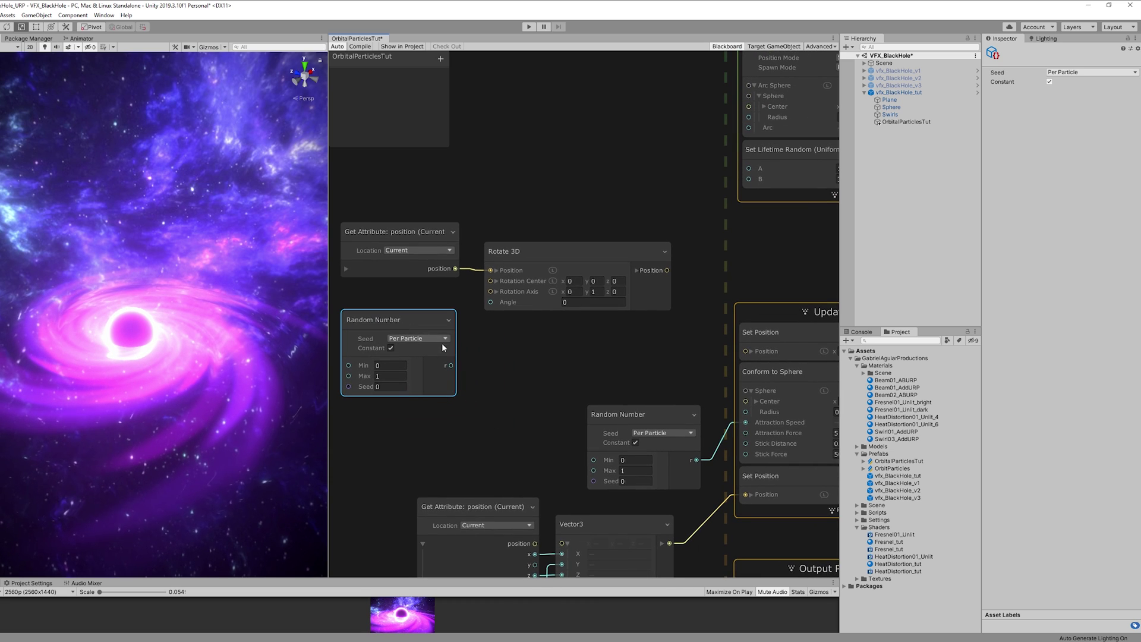
{"action": "left_click_drag", "start_coordinate": [451, 365], "coordinate": [490, 302]}
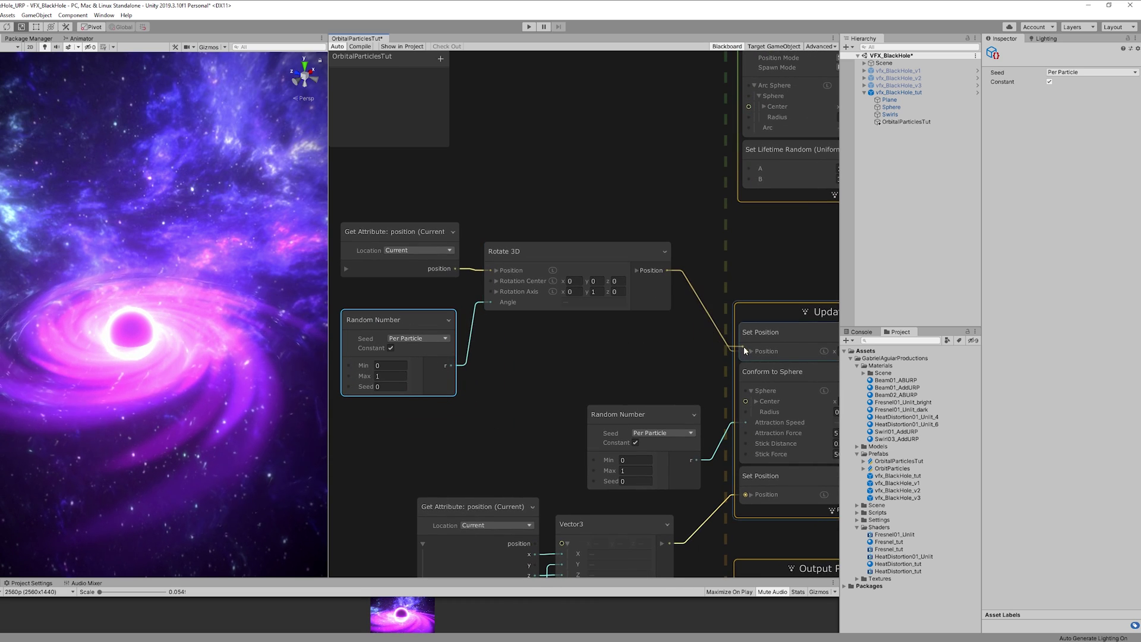
Set the Random Number feeding the rotation angle to Min 0 and Max 0.01.
{"action": "left_click", "coordinate": [389, 365]}
{"action": "type", "text": "0.1"}
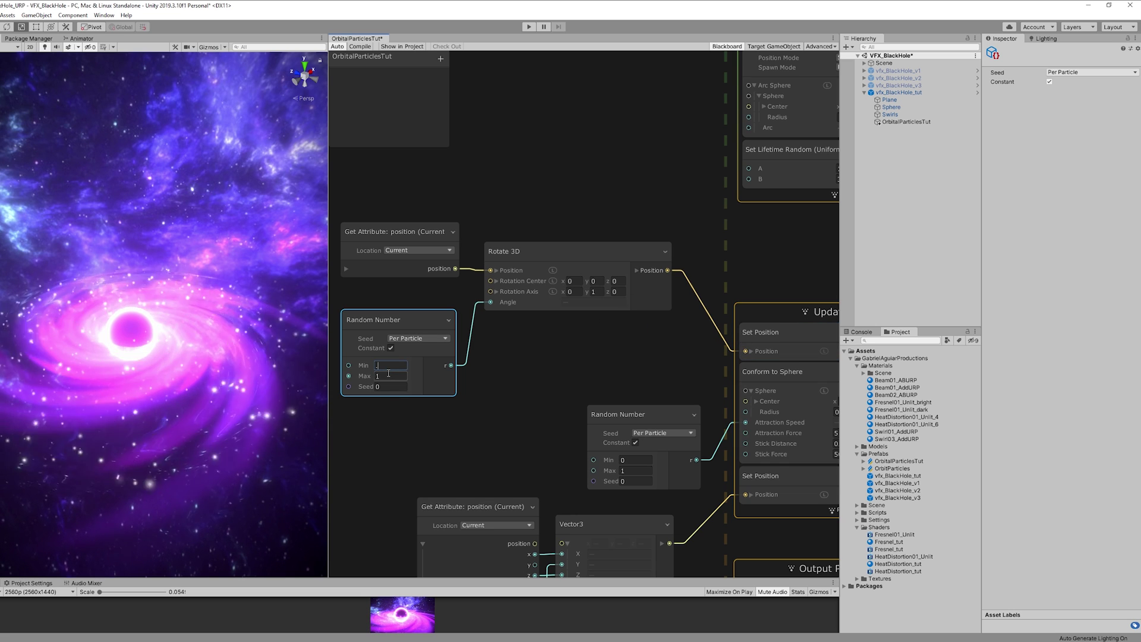
{"action": "left_click", "coordinate": [387, 377]}
{"action": "type", "text": "0"}
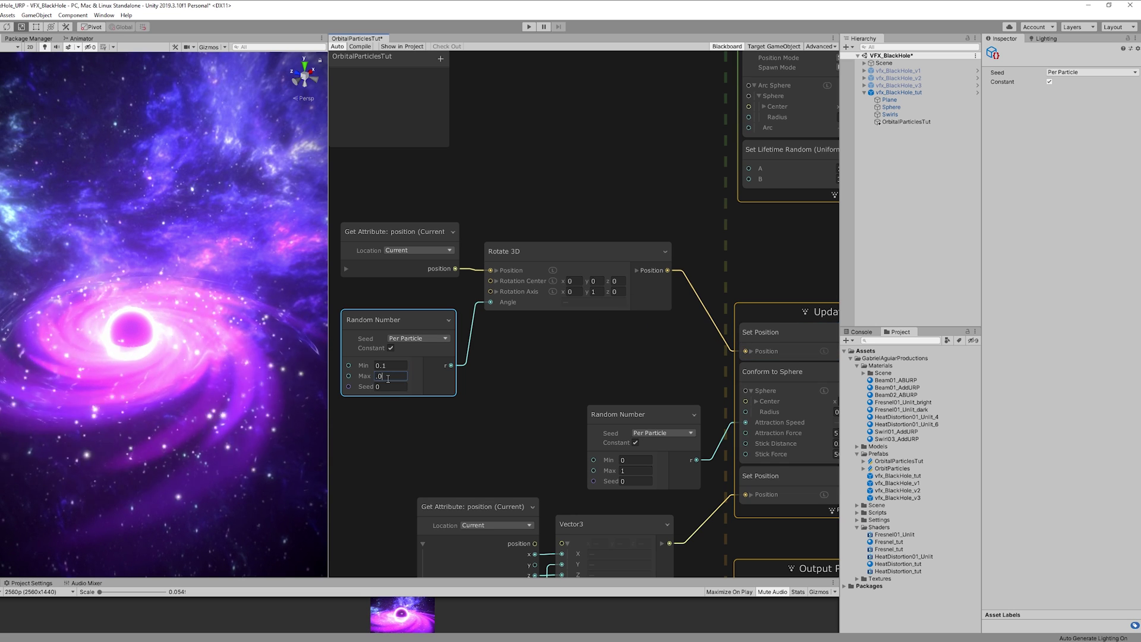
{"action": "type", "text": ".01"}
{"action": "left_click", "coordinate": [390, 365]}
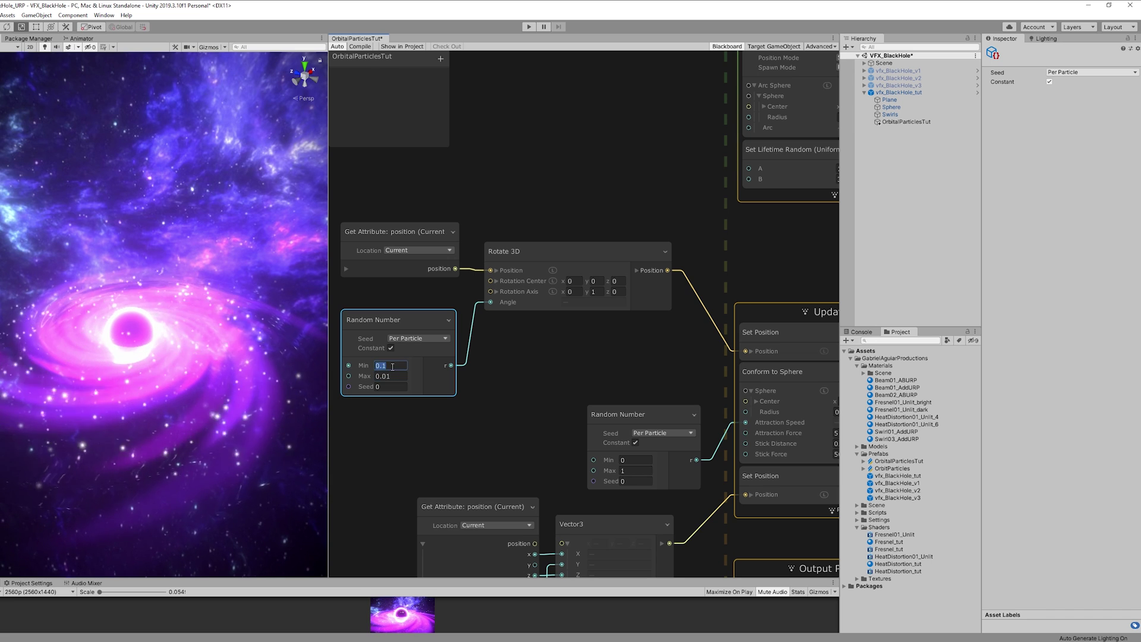
{"action": "type", "text": "0"}
{"action": "left_click", "coordinate": [392, 376]}
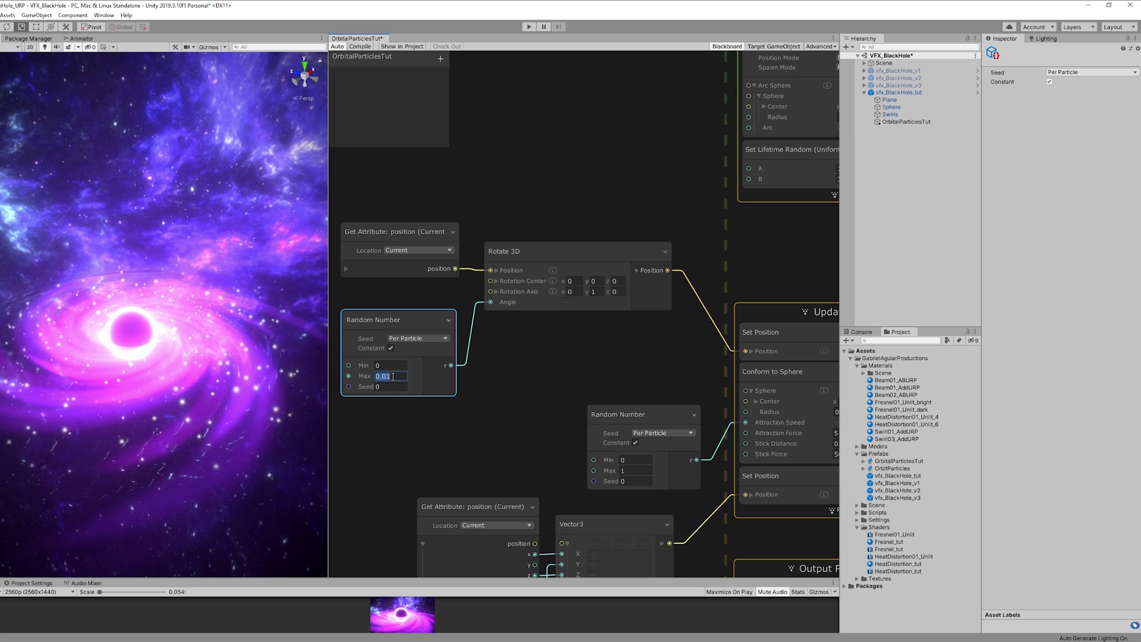
{"action": "mouse_move", "coordinate": [188, 387]}
{"action": "middle_mouse_down"}
{"action": "mouse_move", "coordinate": [226, 363]}
{"action": "mouse_move", "coordinate": [216, 338]}
{"action": "mouse_move", "coordinate": [213, 353]}
{"action": "mouse_move", "coordinate": [188, 360]}
{"action": "mouse_move", "coordinate": [188, 377]}
{"action": "middle_mouse_up"}
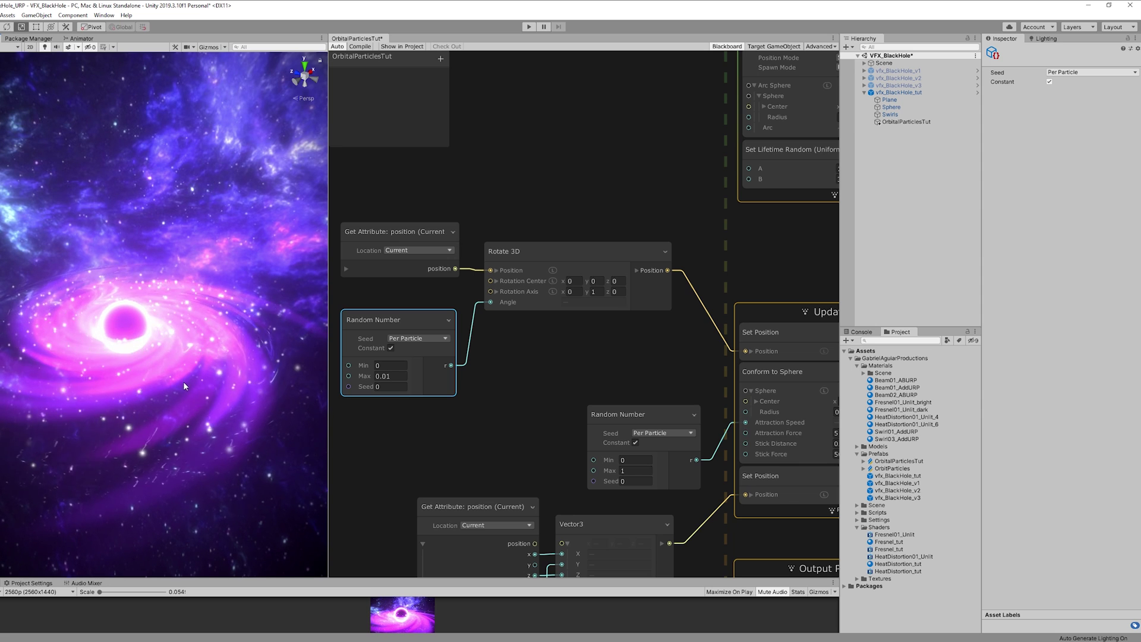
Set the Set Size Random block in Output Particle Quad to A 0.01 and B 0.1.
{"action": "scroll", "coordinate": [561, 465], "scroll_direction": "down", "scroll_amount": 3}
{"action": "middle_click_drag", "start_coordinate": [561, 466], "coordinate": [506, 292]}
{"action": "scroll", "coordinate": [629, 454], "scroll_direction": "up", "scroll_amount": 2}
{"action": "scroll", "coordinate": [630, 454], "scroll_direction": "up", "scroll_amount": 3}
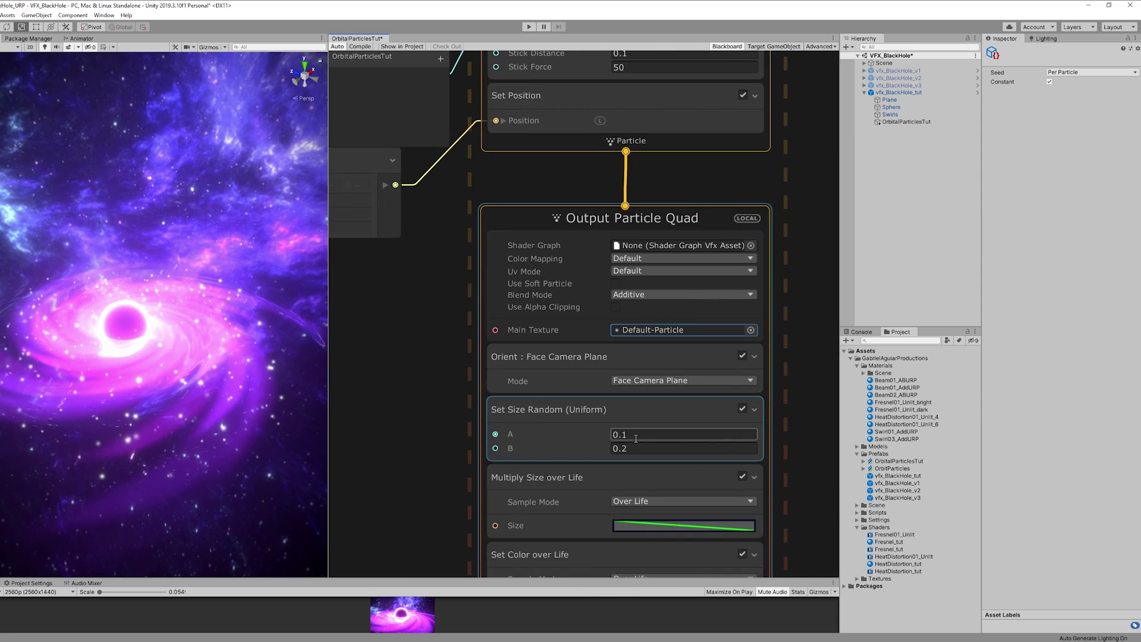
{"action": "left_click", "coordinate": [629, 435]}
{"action": "type", "text": "0.0"}
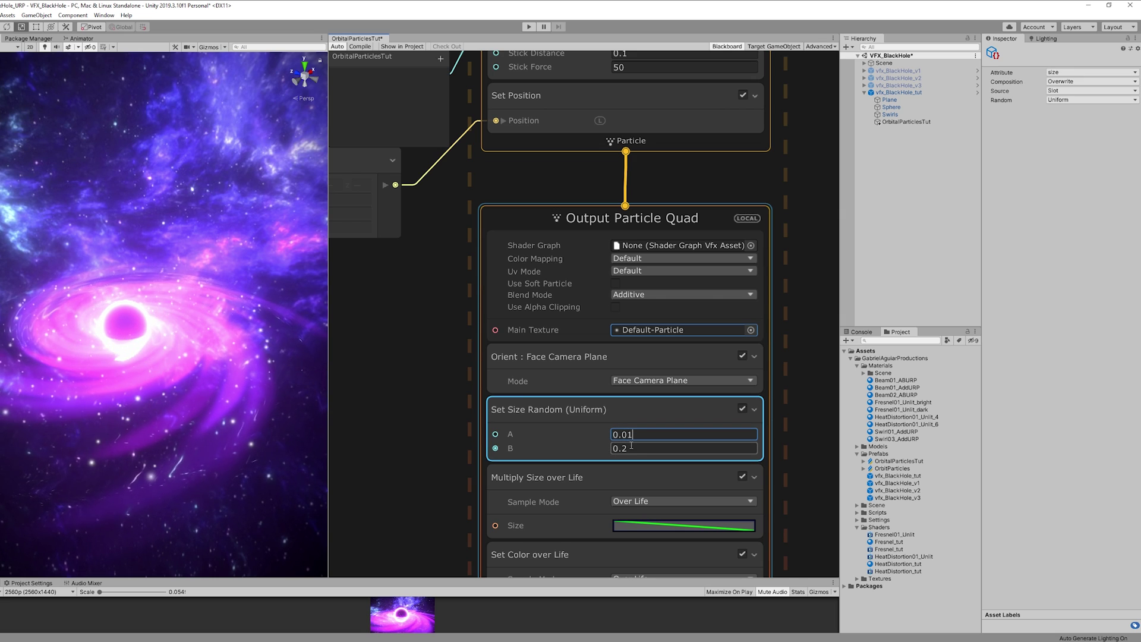
{"action": "left_click", "coordinate": [631, 447]}
{"action": "type", "text": "0.1"}
{"action": "key", "text": "Return"}
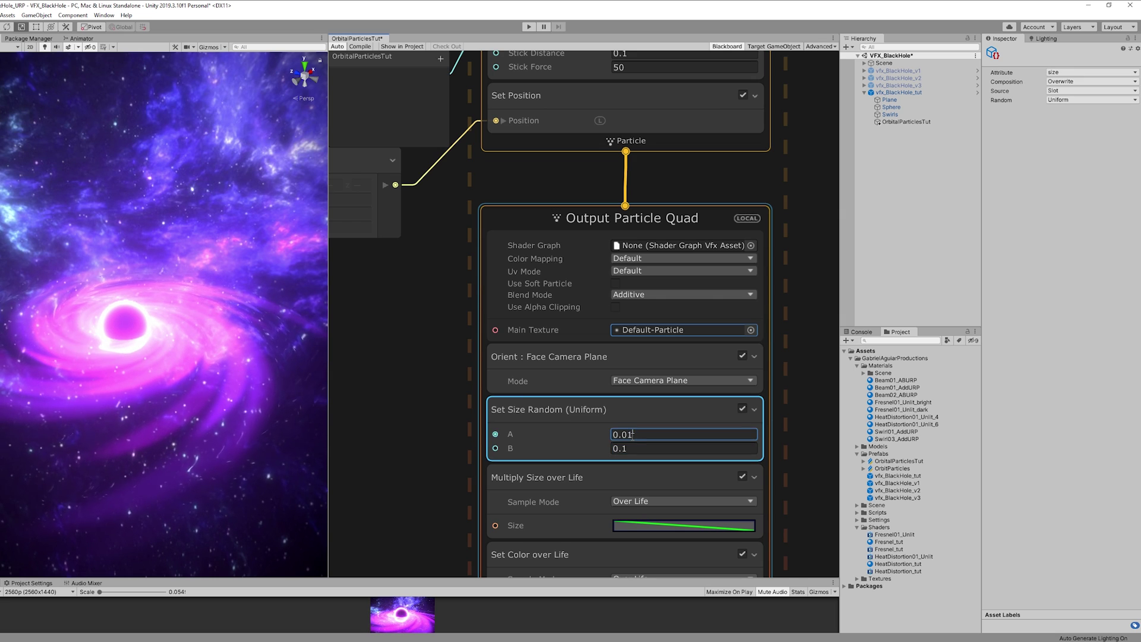
Set Max to 0.3 on the Random Number feeding the Conform to Sphere attraction speed.
{"action": "scroll", "coordinate": [386, 378], "scroll_direction": "down", "scroll_amount": 5}
{"action": "middle_click_drag", "start_coordinate": [411, 385], "coordinate": [600, 416]}
{"action": "scroll", "coordinate": [538, 380], "scroll_direction": "up", "scroll_amount": 3}
{"action": "middle_click_drag", "start_coordinate": [618, 190], "coordinate": [532, 303]}
{"action": "left_click", "coordinate": [532, 303]}
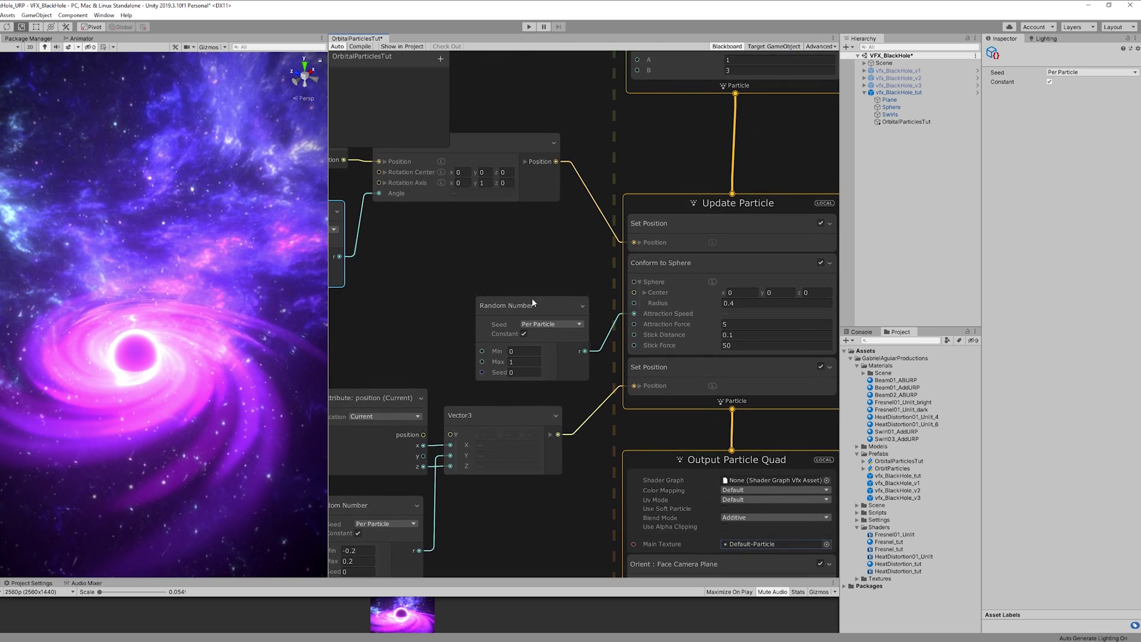
{"action": "scroll", "coordinate": [583, 321], "scroll_direction": "up", "scroll_amount": 3}
{"action": "left_click", "coordinate": [464, 387]}
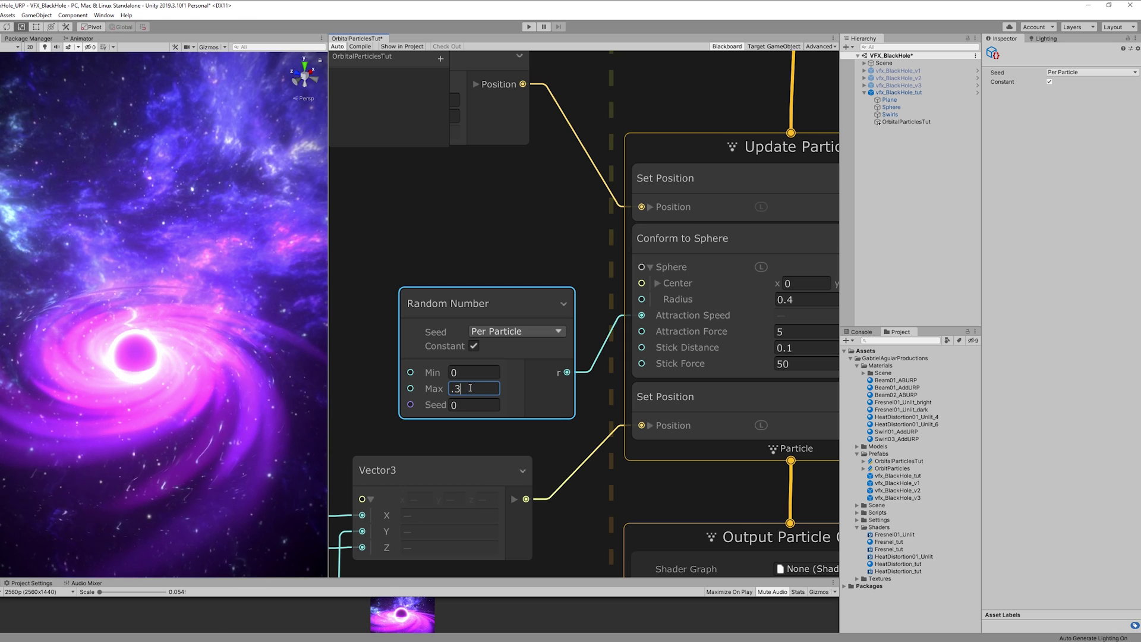
{"action": "key", "text": "Return"}
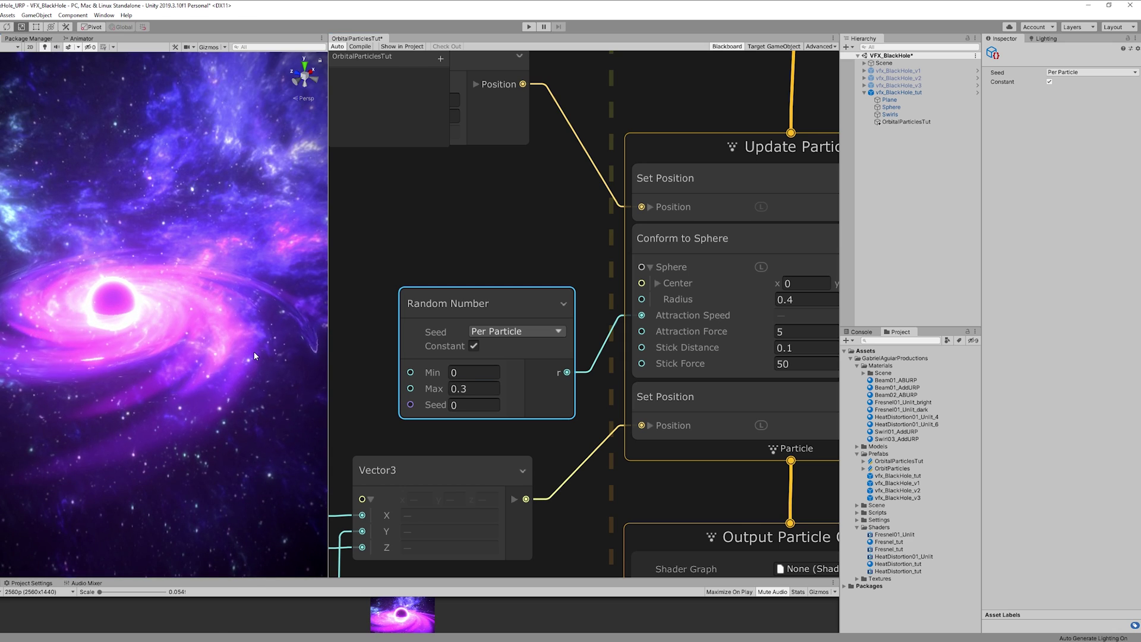